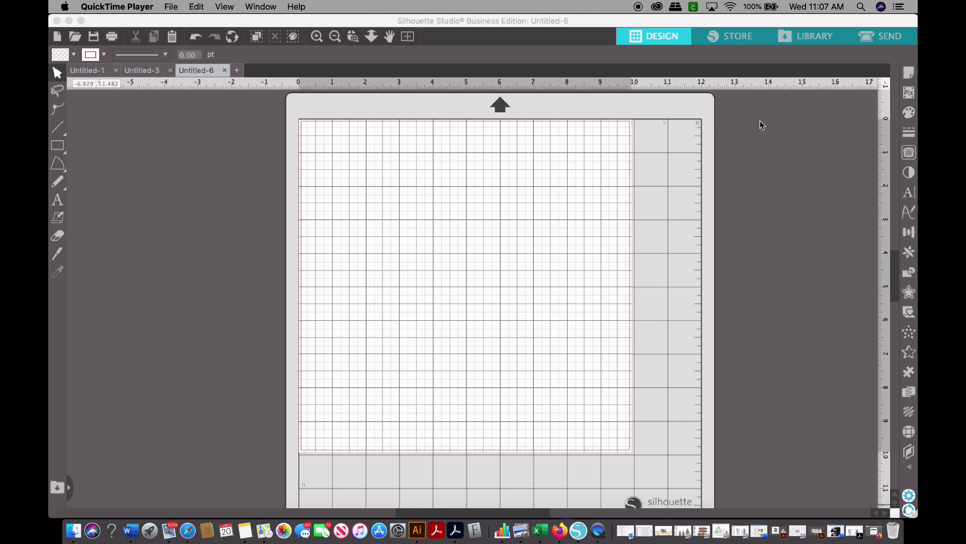
Open the page setup and review the available cutting mat options, leaving the mat choice as it is
click(909, 74)
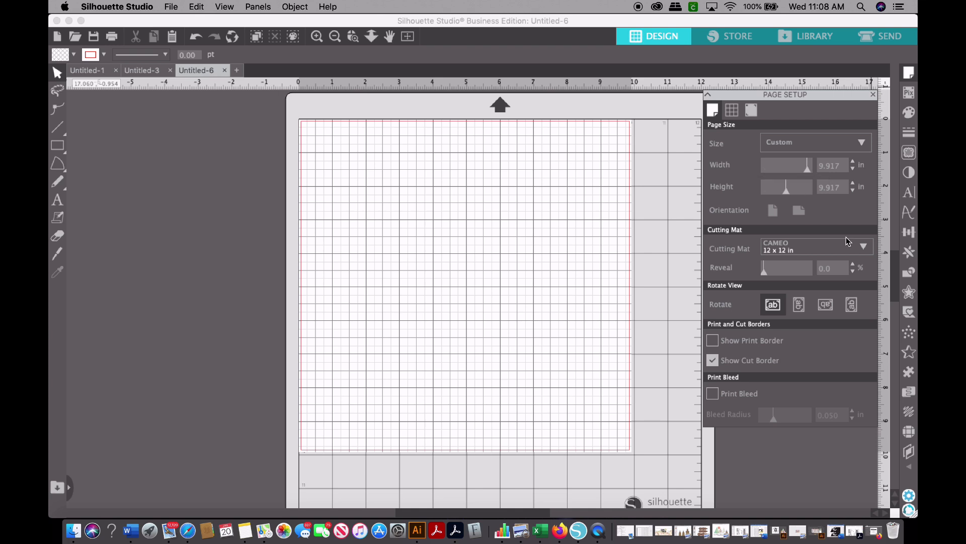
click(863, 248)
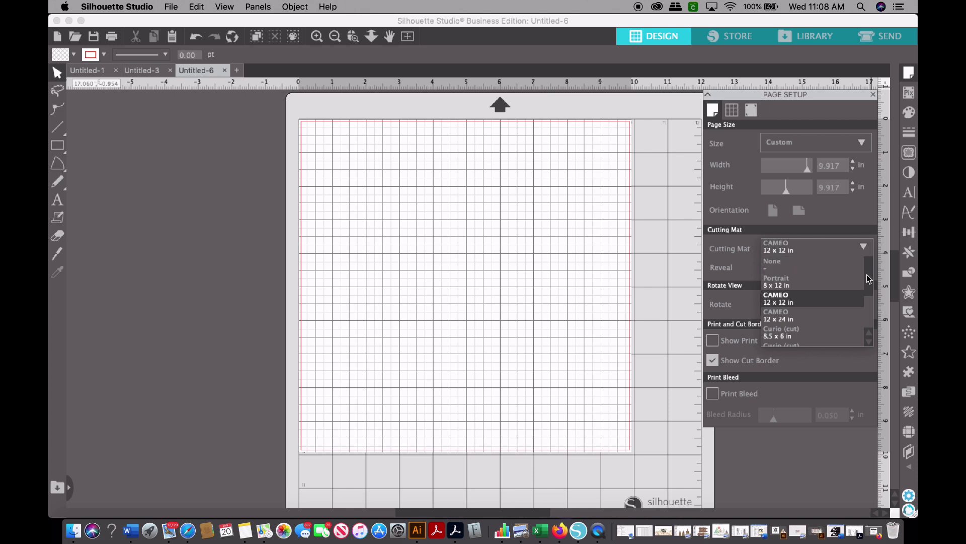
scroll(874, 292, down, 3)
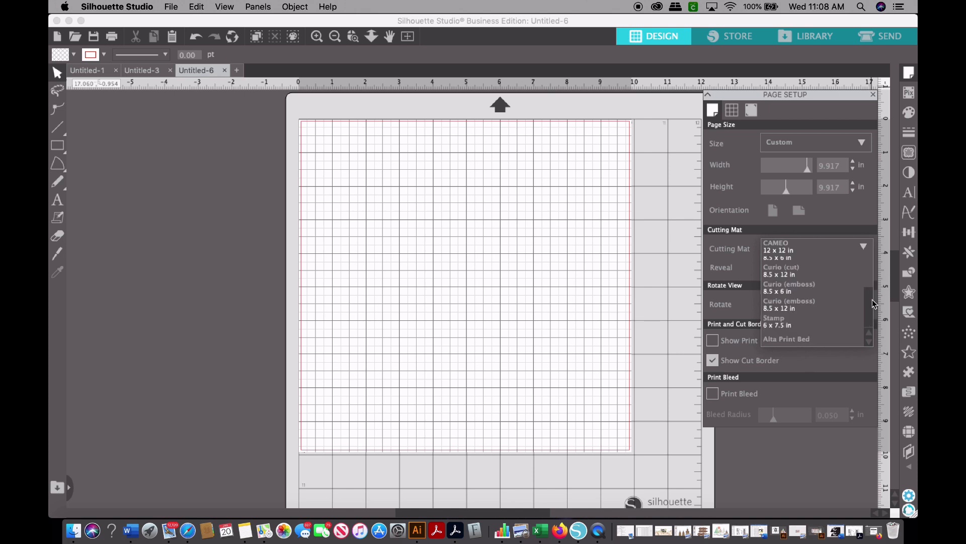
scroll(873, 255, up, 3)
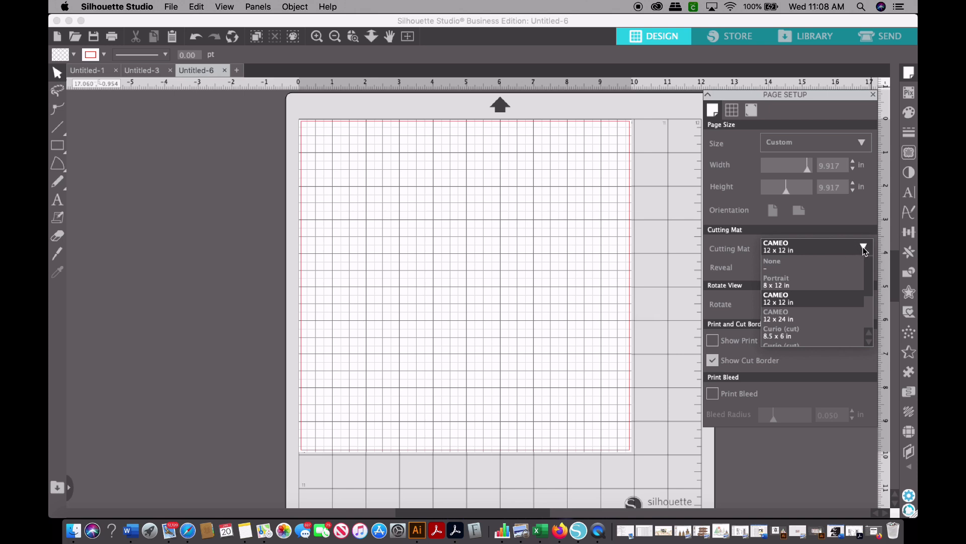
click(864, 251)
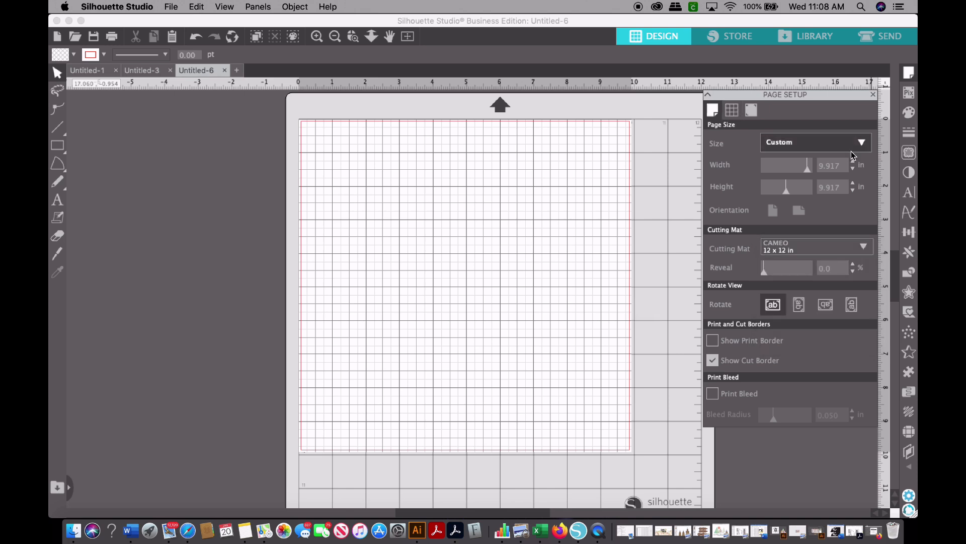
Set the page size to 12"x12" (12.0 x 12.0 in)
click(863, 144)
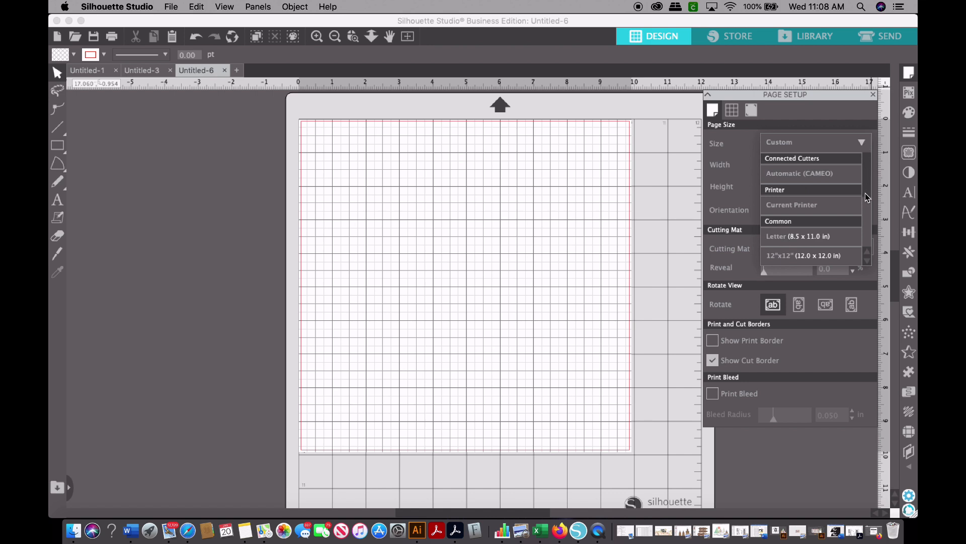
scroll(867, 197, down, 2)
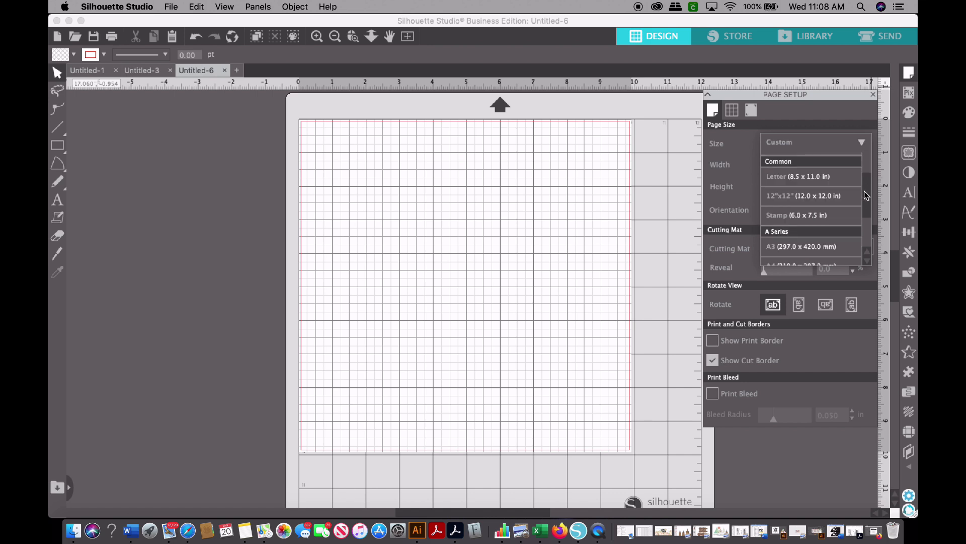
click(814, 198)
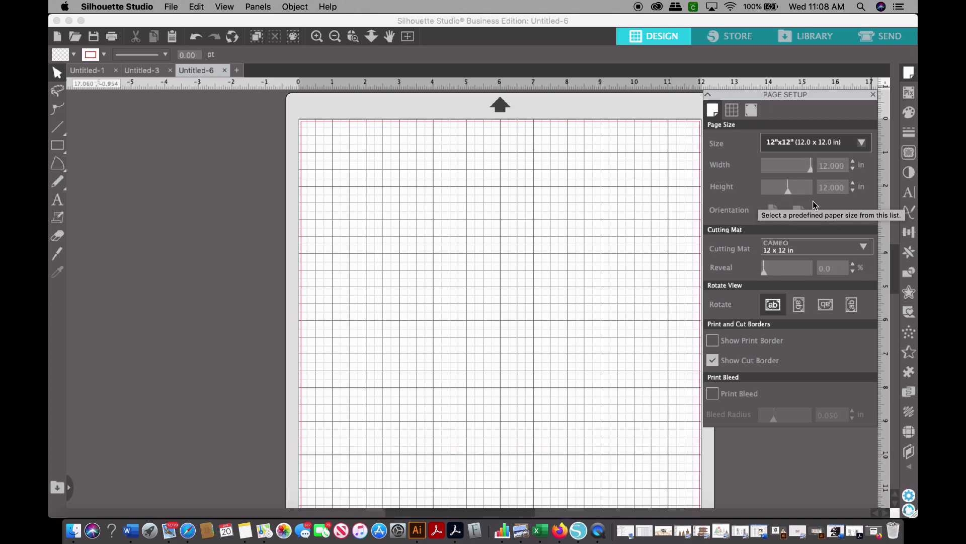
drag(505, 509, 512, 510)
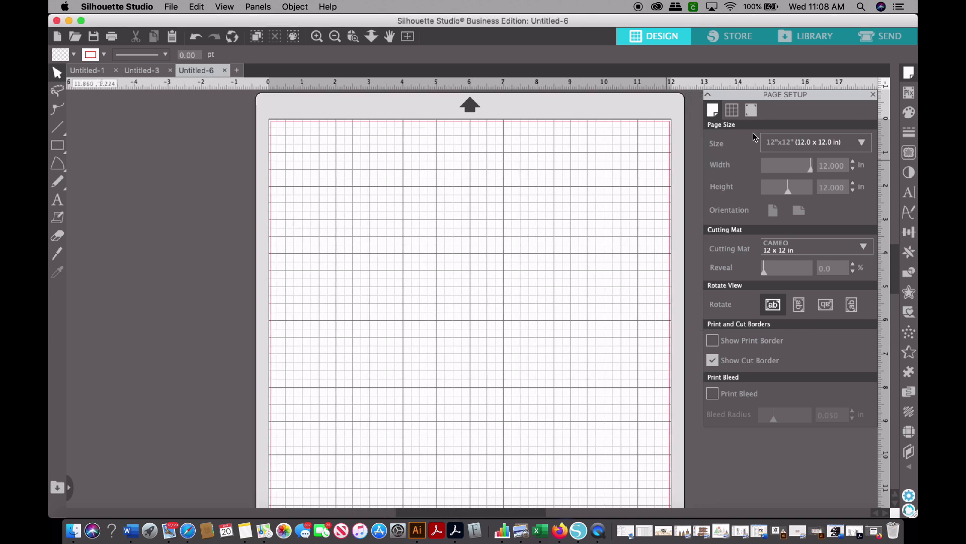
Try the Letter (8.5 x 11.0 in) page size, and return the page to 12"x12"
click(865, 143)
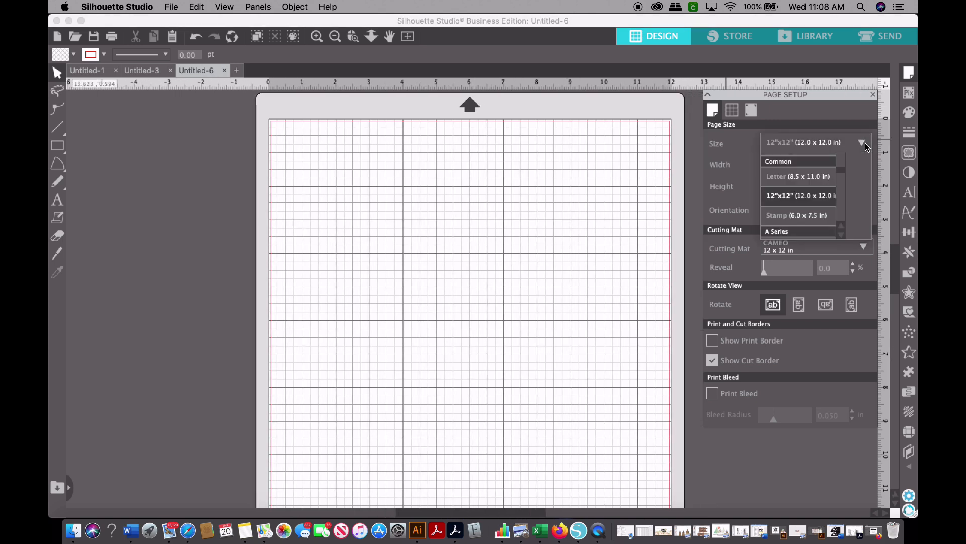
click(809, 178)
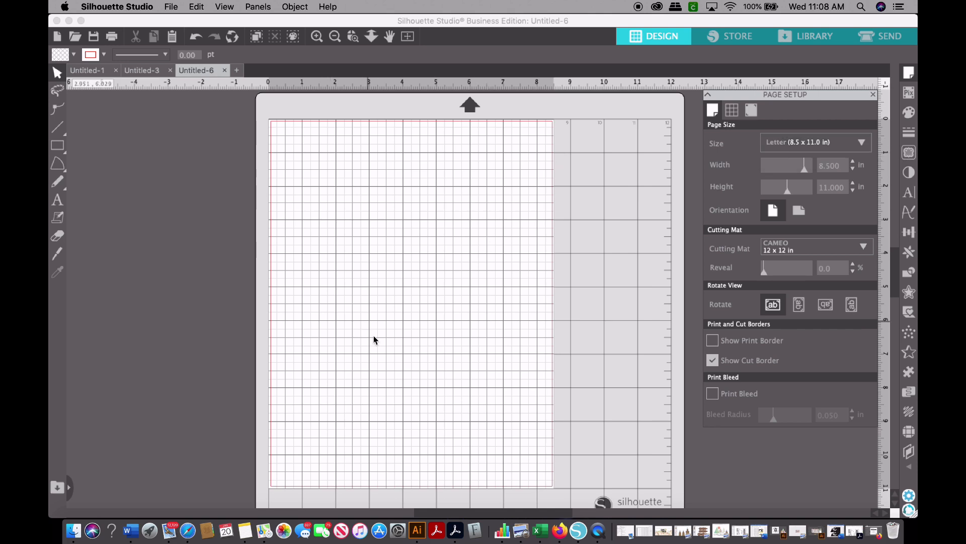
click(862, 143)
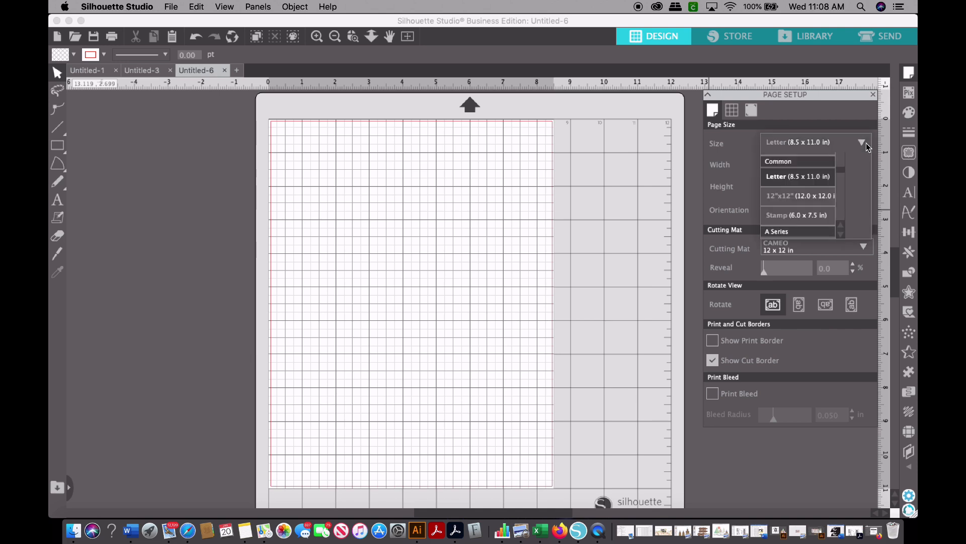
click(826, 199)
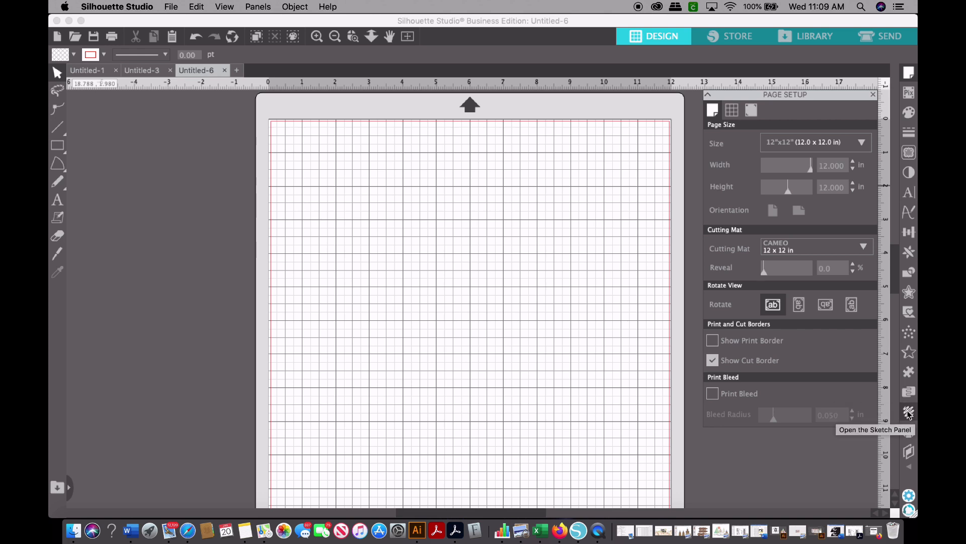
Close the page setup settings
click(909, 468)
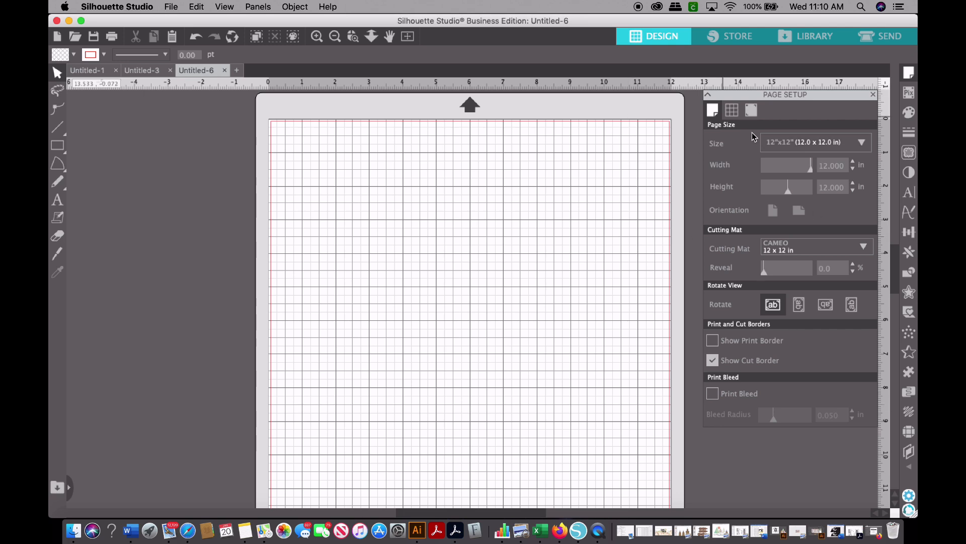
click(873, 94)
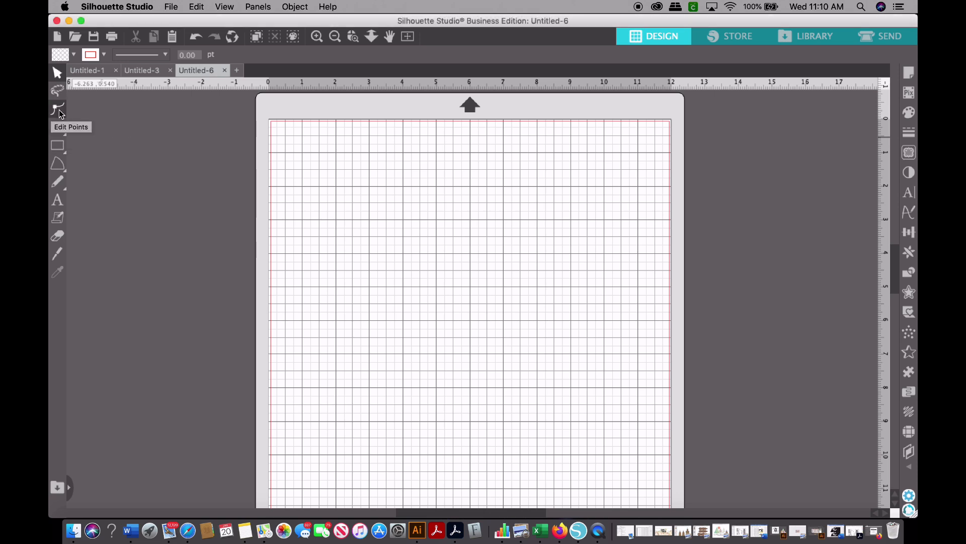
click(64, 136)
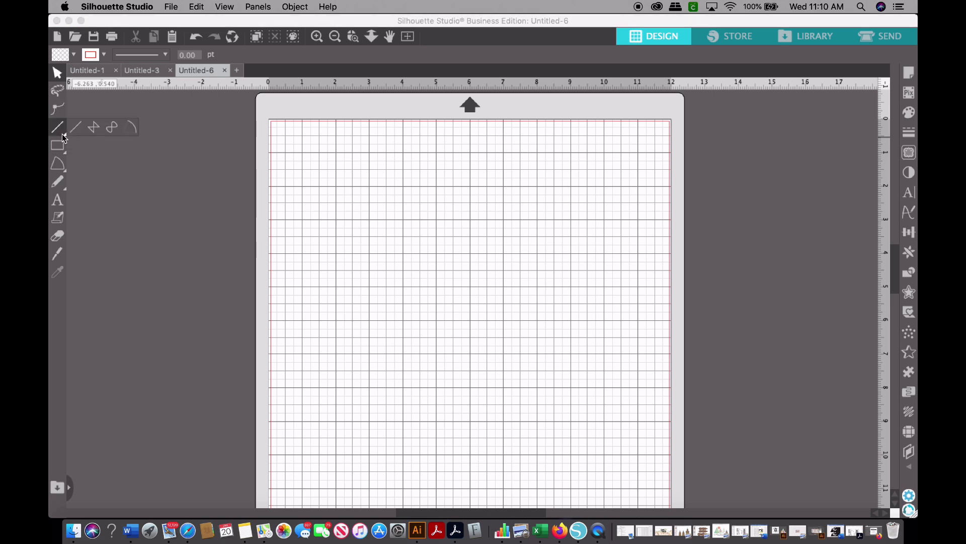
mouse_move(58, 153)
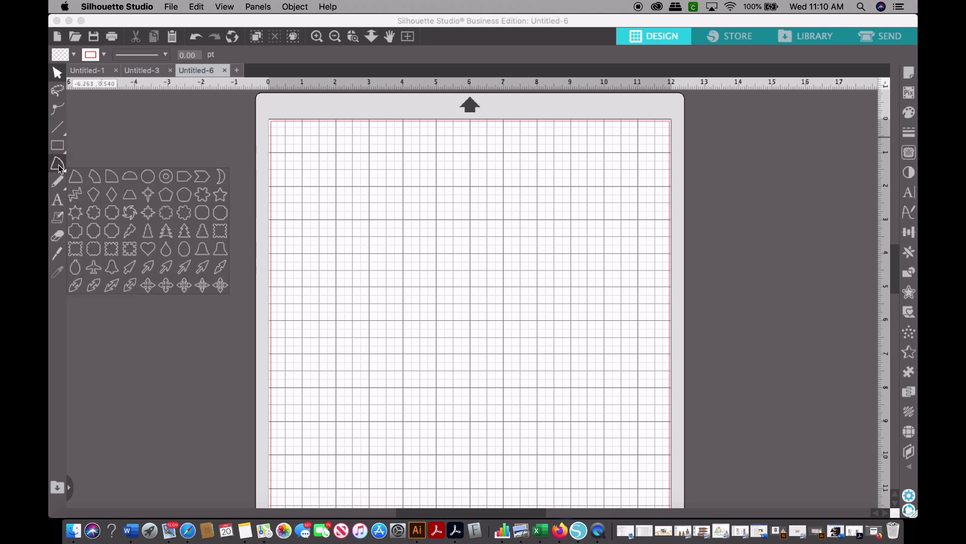
mouse_move(62, 187)
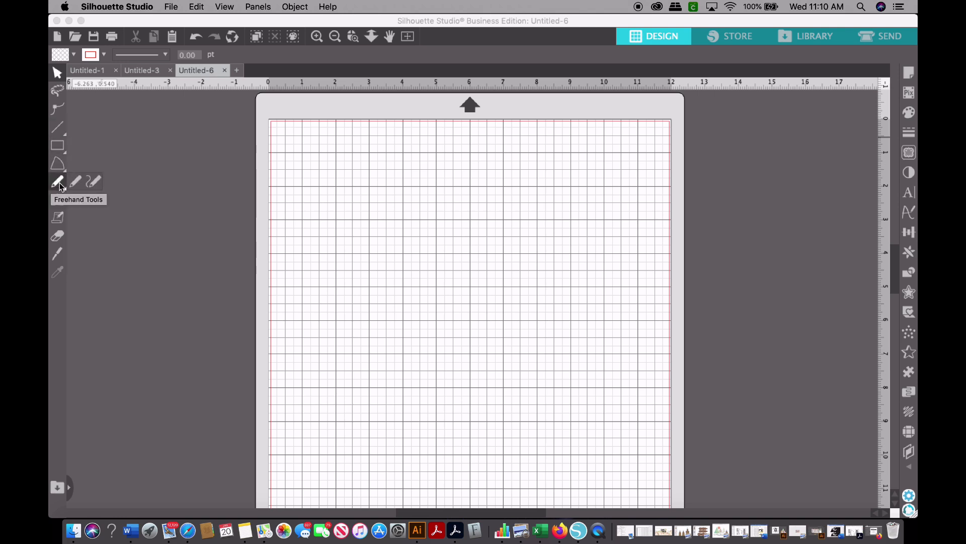
click(59, 217)
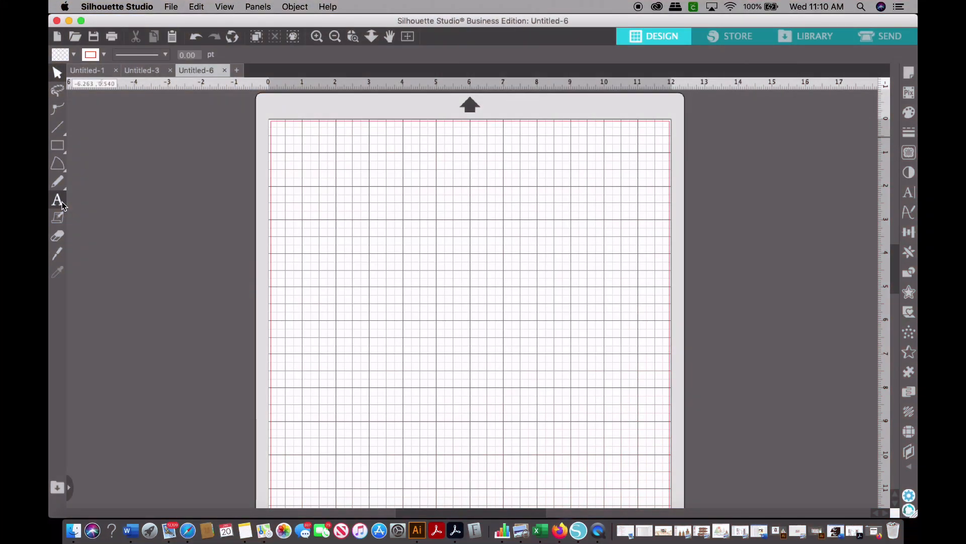
Add two separate text objects on the page's upper area, "Welcome" and, below it, "to"
click(59, 200)
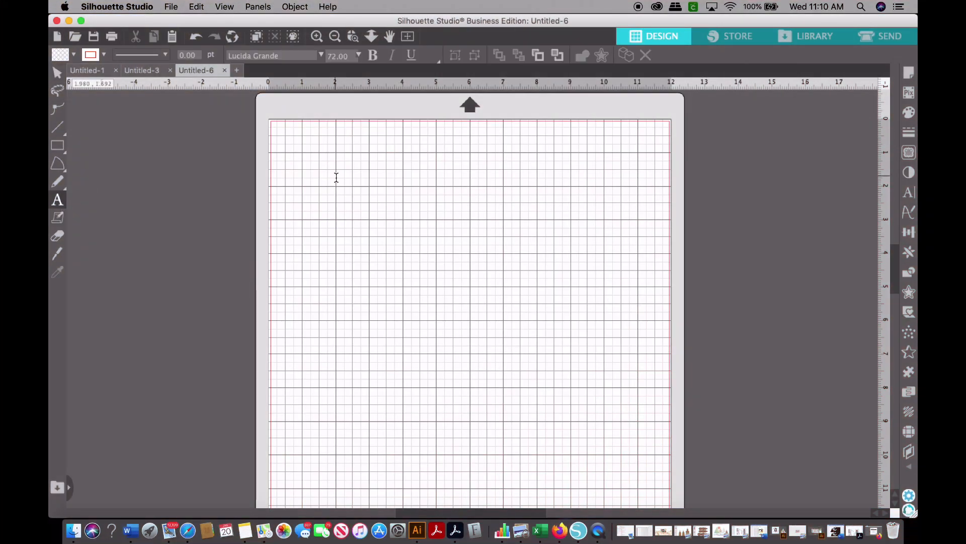
click(334, 197)
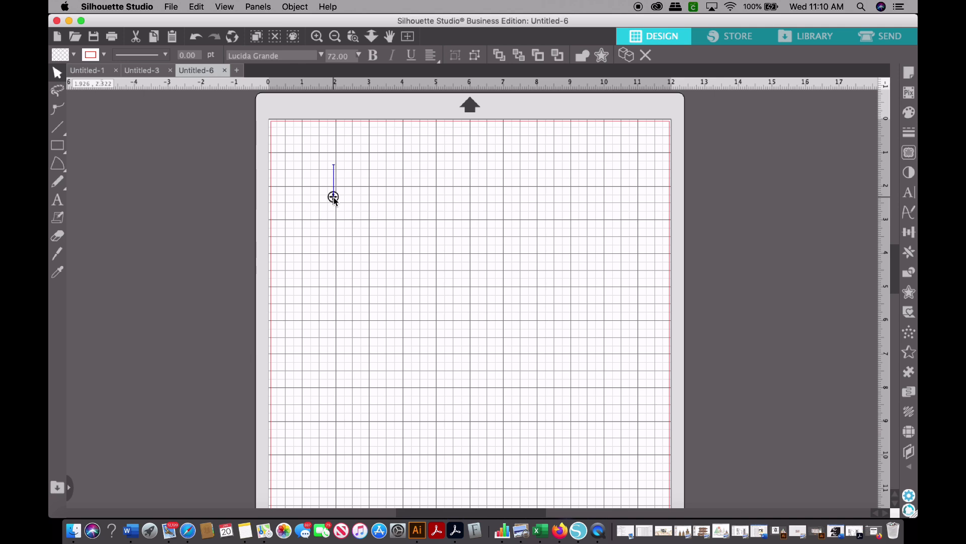
text(W)
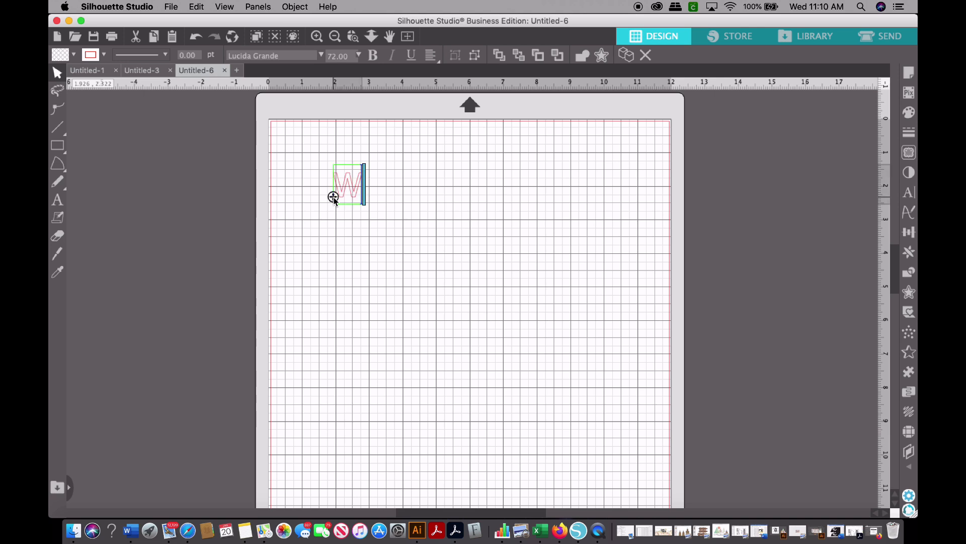
text(elcome)
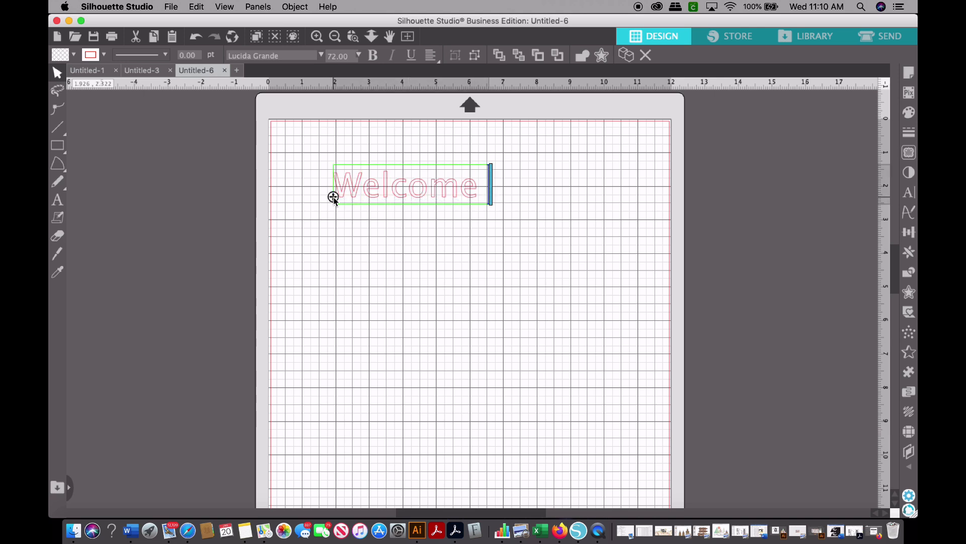
click(58, 199)
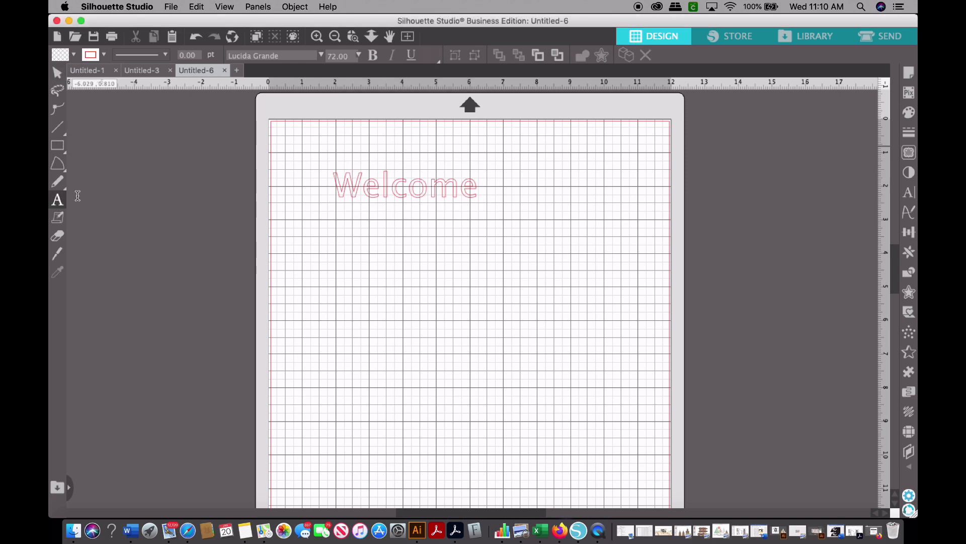
click(357, 243)
text(to)
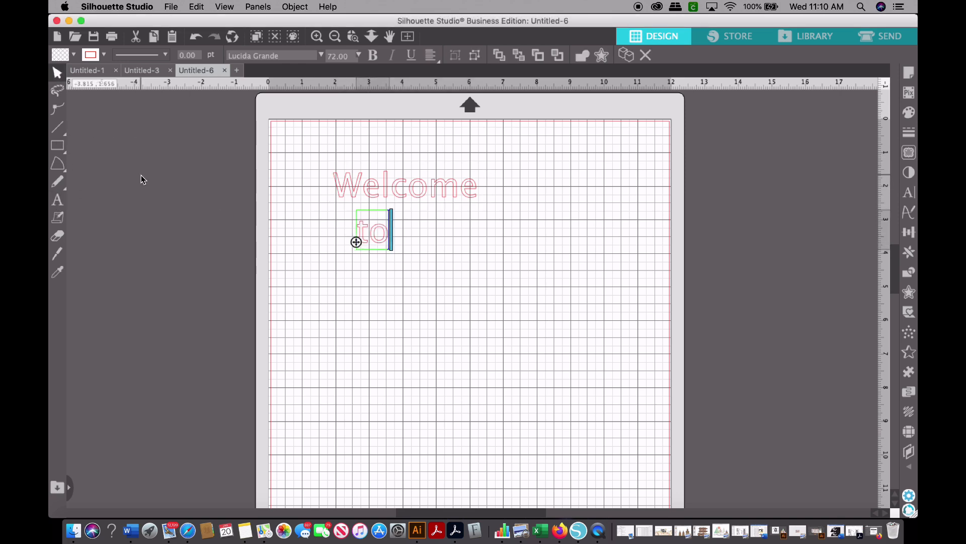
Add a separate text object reading "DAM Fancy" below and to the right of the word "to"
click(62, 198)
click(433, 289)
text(DAM Famc)
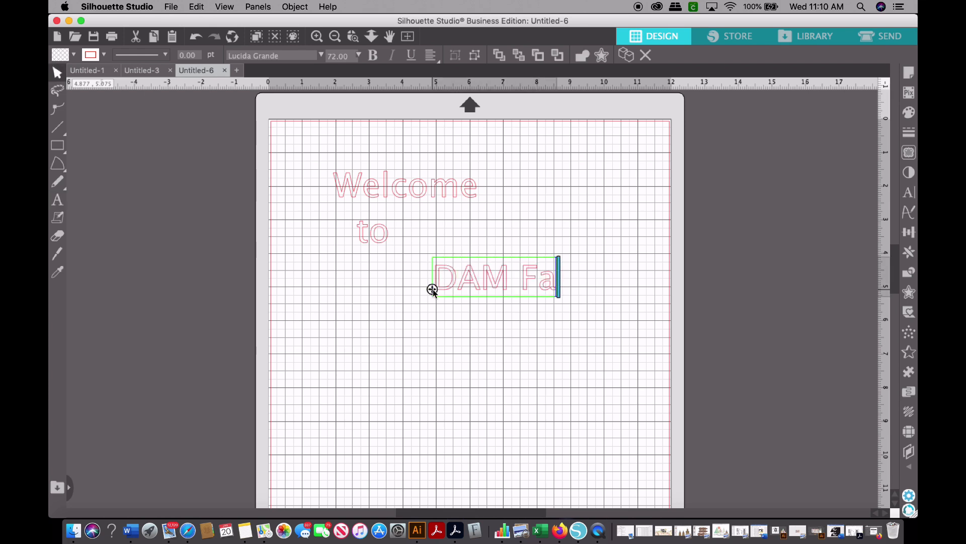
key(BackSpace)
key(BackSpace)
text(ncy)
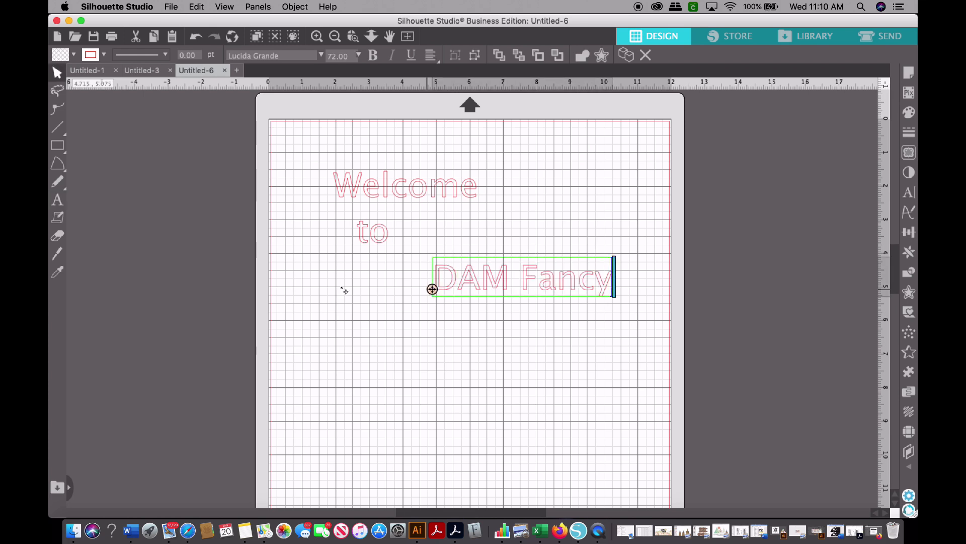
Add a separate text object reading "YouTube" below "DAM Fancy" and finish editing the text
click(59, 207)
click(504, 367)
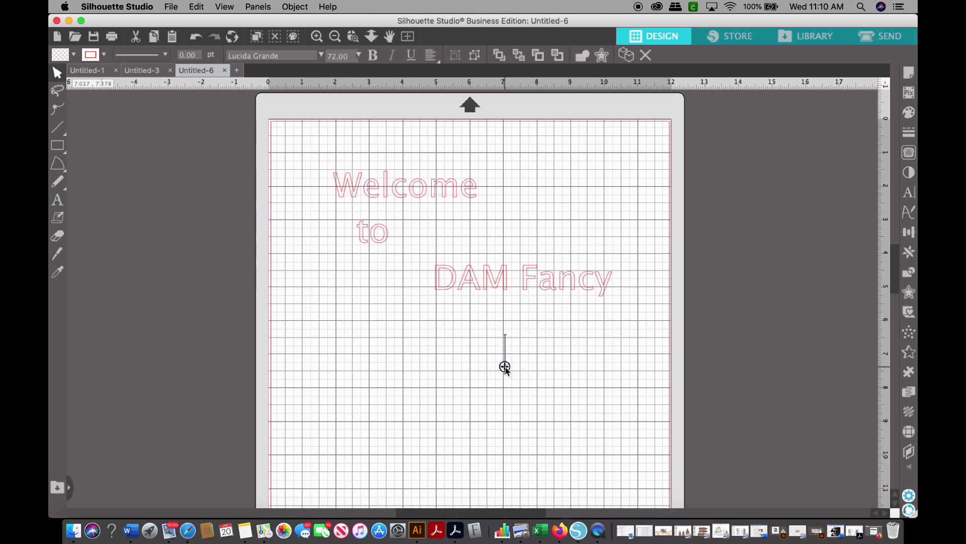
text(YouTube)
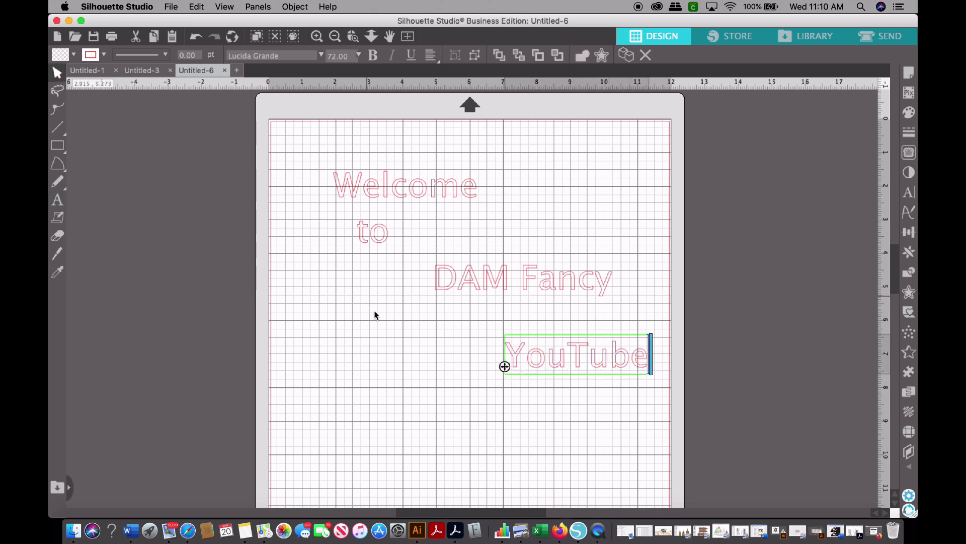
click(384, 317)
Move "to", "DAM Fancy" and "YouTube" closer together so they form a compact staggered block under "Welcome"
drag(378, 229, 373, 216)
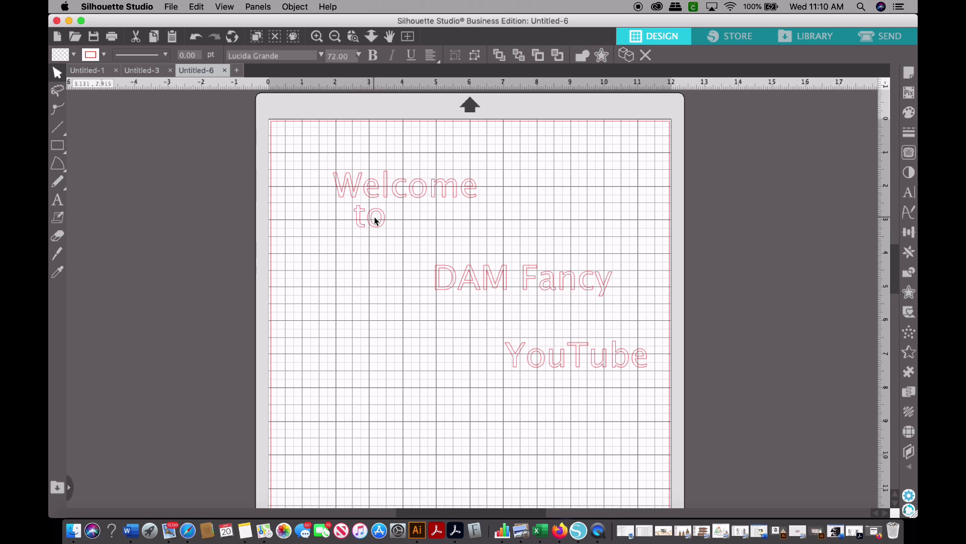
drag(475, 285, 429, 233)
drag(519, 351, 408, 275)
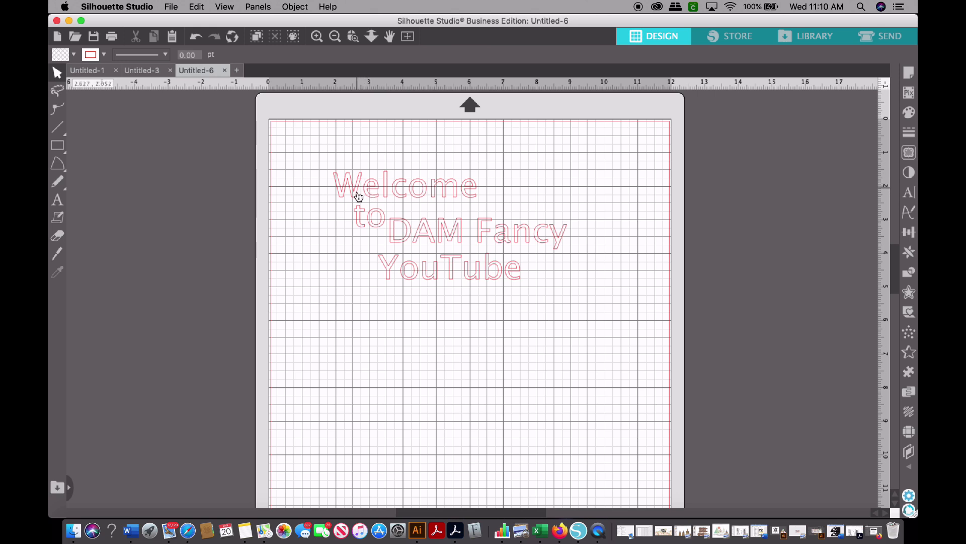
Select all four text objects and fill them with black
drag(319, 149, 606, 352)
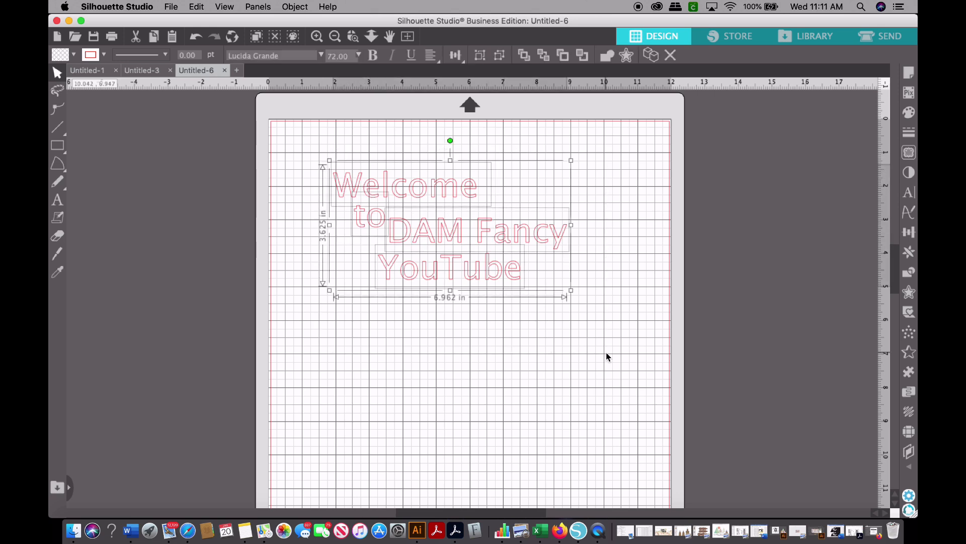
click(74, 56)
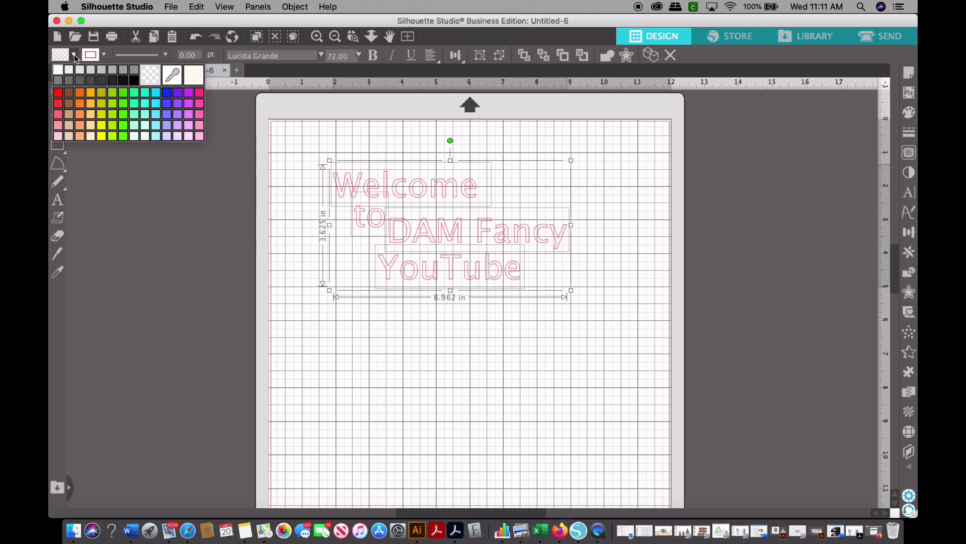
click(136, 82)
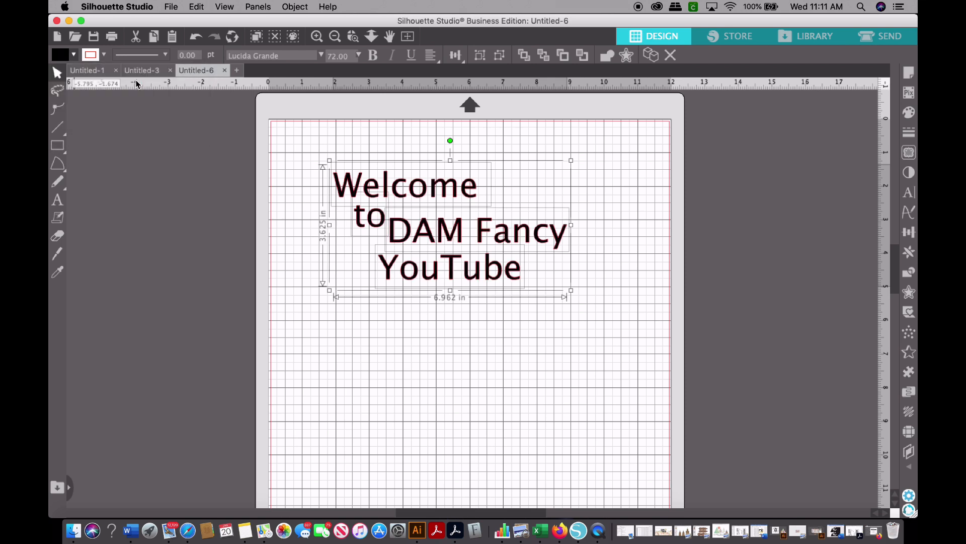
Set the outline colour of all four text objects to cyan and deselect them
click(105, 56)
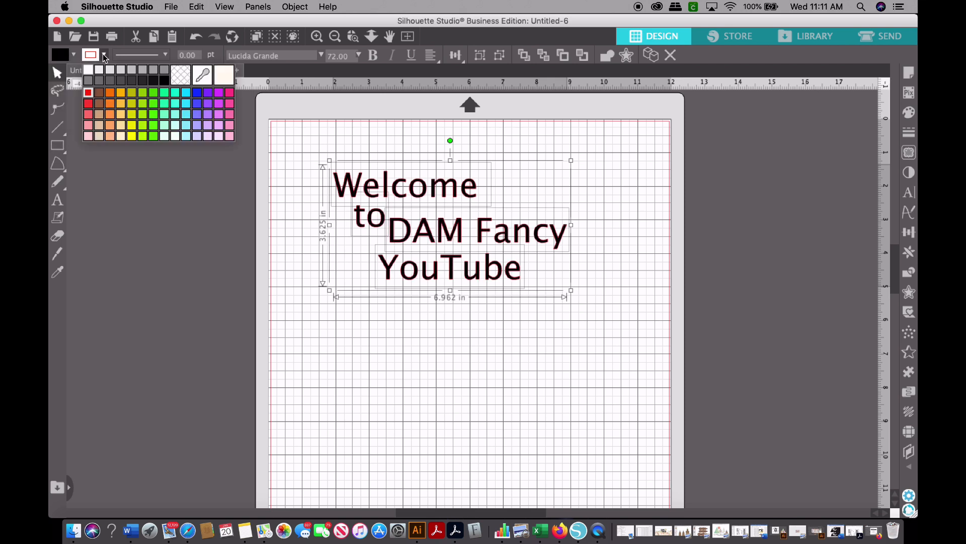
click(186, 94)
click(466, 334)
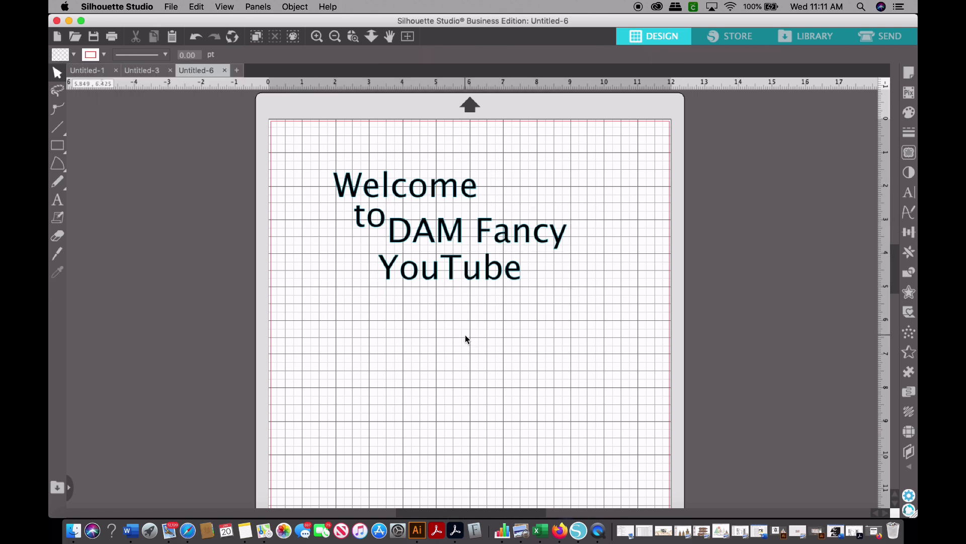
Select all four text objects and change their font to Merry Christmas
click(433, 190)
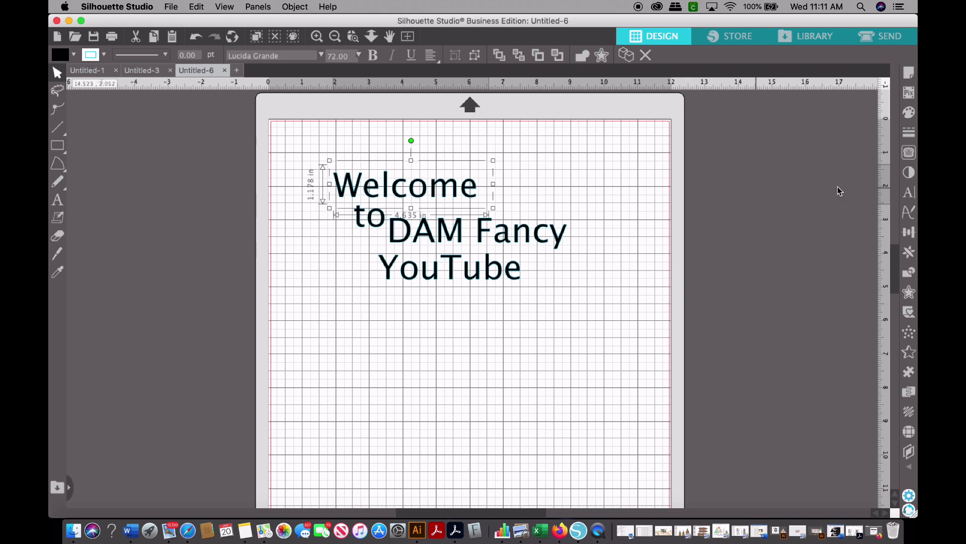
click(910, 193)
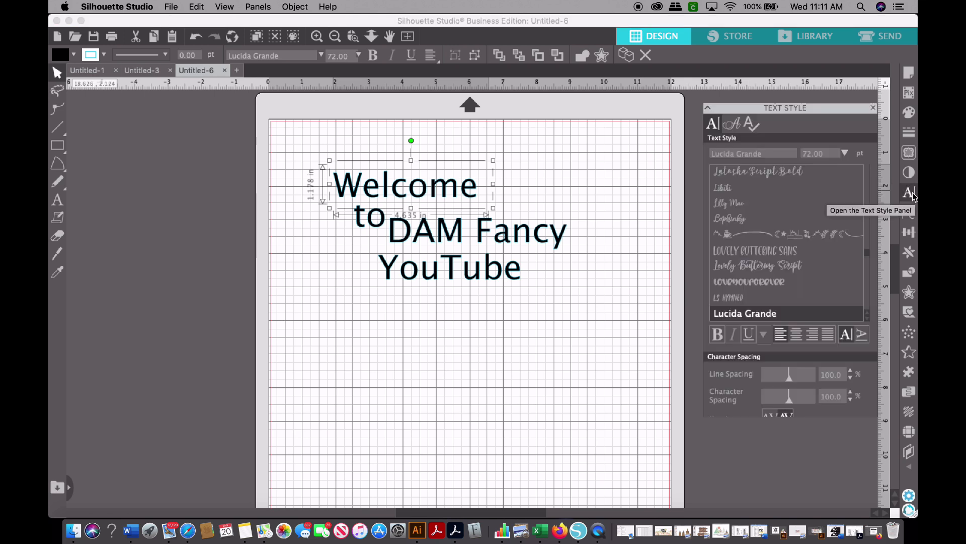
drag(774, 140, 671, 156)
drag(332, 145, 545, 305)
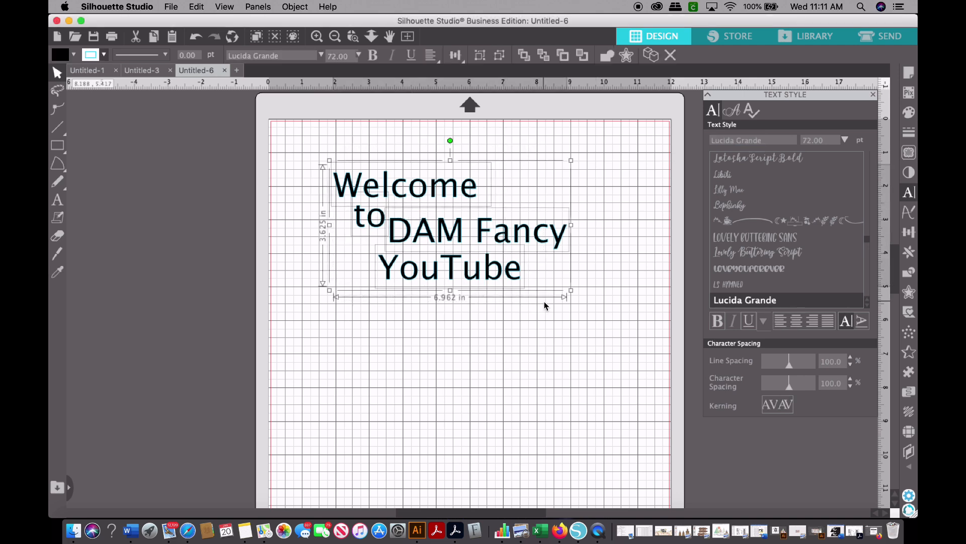
drag(769, 144, 696, 140)
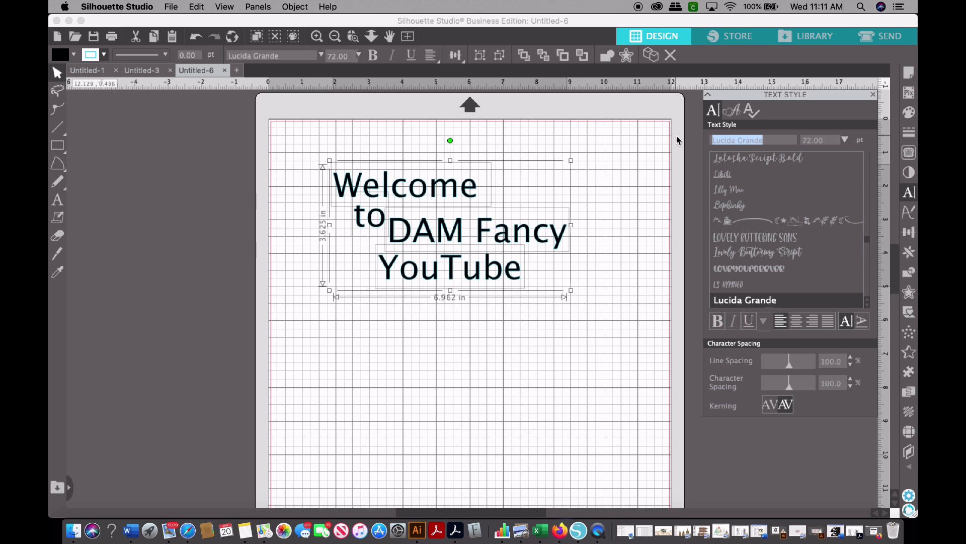
text(merry Christmas)
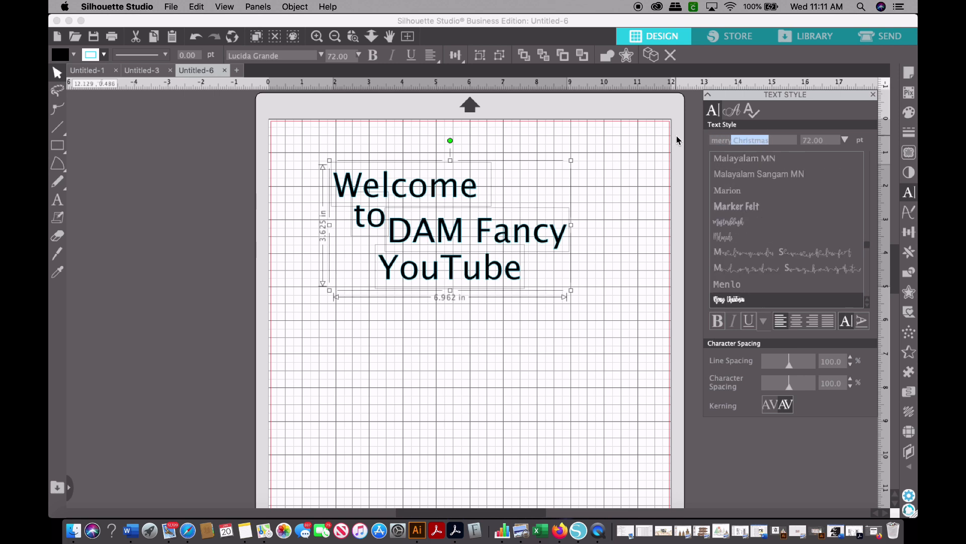
key(Return)
click(423, 206)
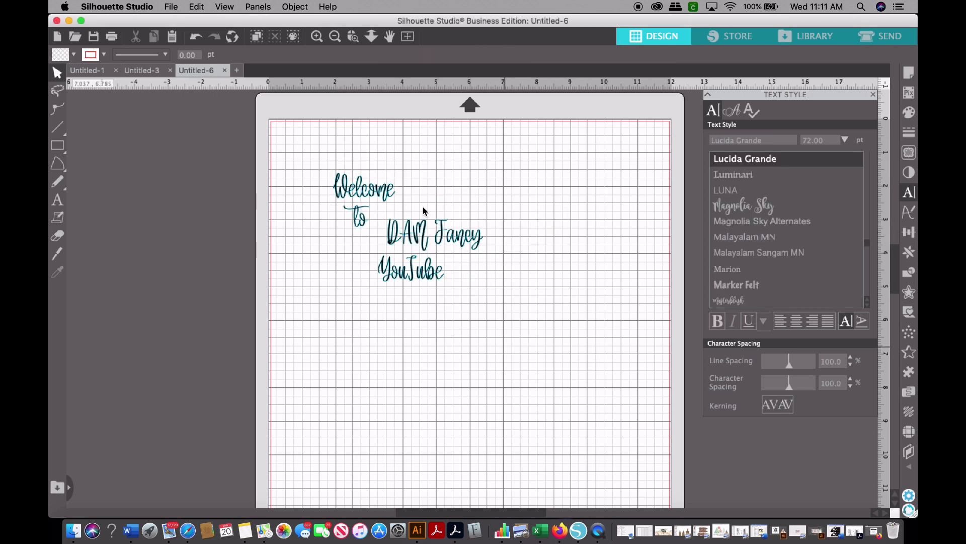
Move "to", "DAM Fancy" and "YouTube" closer together under "Welcome", with "DAM Fancy" directly beside "to"
click(350, 218)
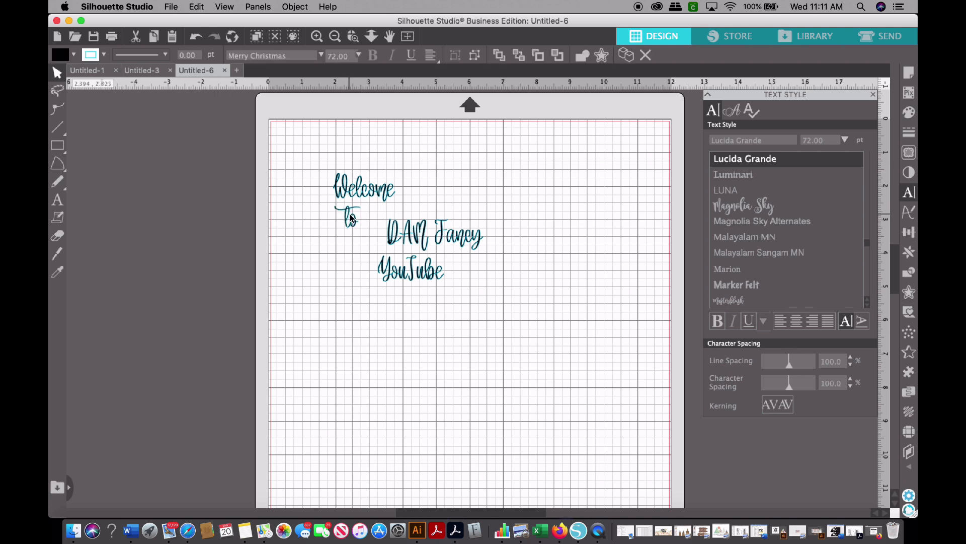
drag(415, 235, 398, 222)
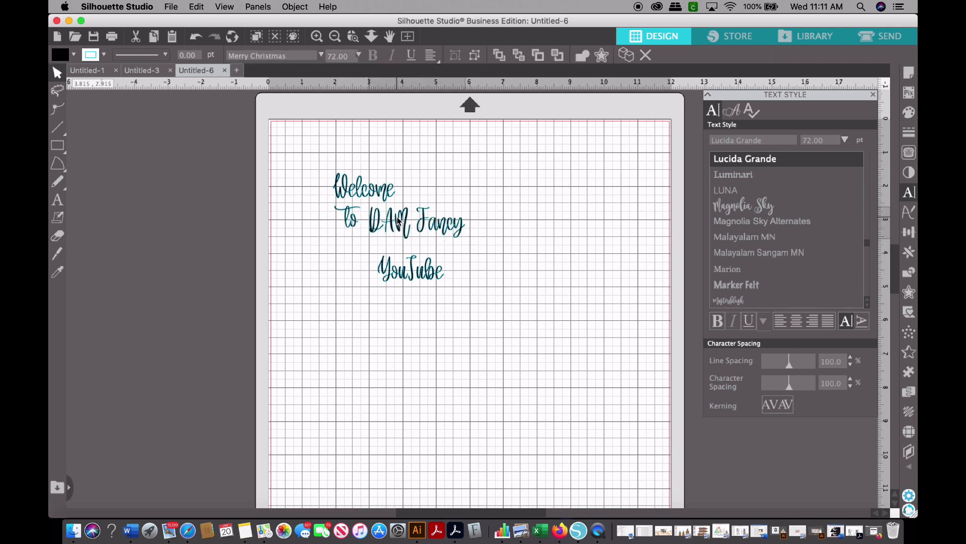
drag(402, 276, 371, 262)
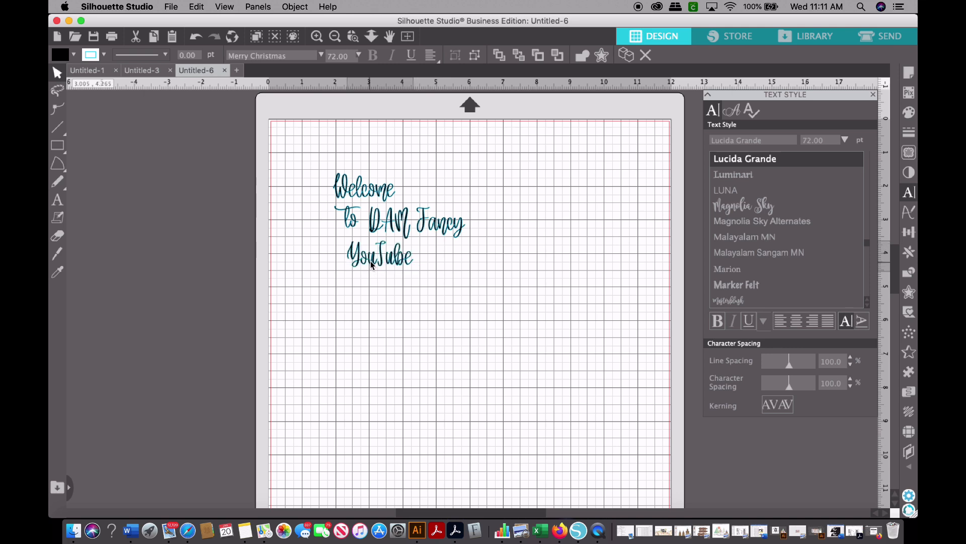
Enlarge all four text objects together to about 8.76 in wide, then deselect them
drag(328, 138, 501, 364)
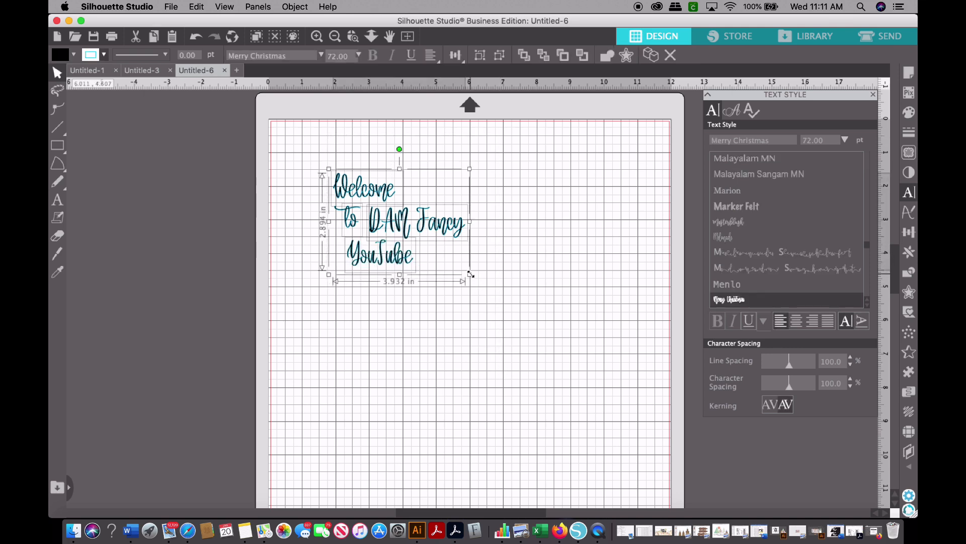
drag(521, 311, 624, 406)
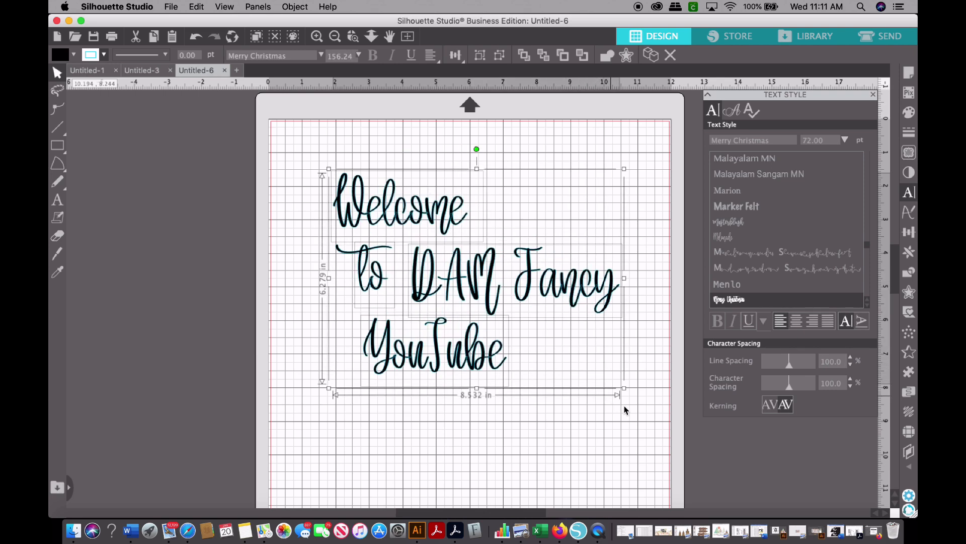
click(416, 167)
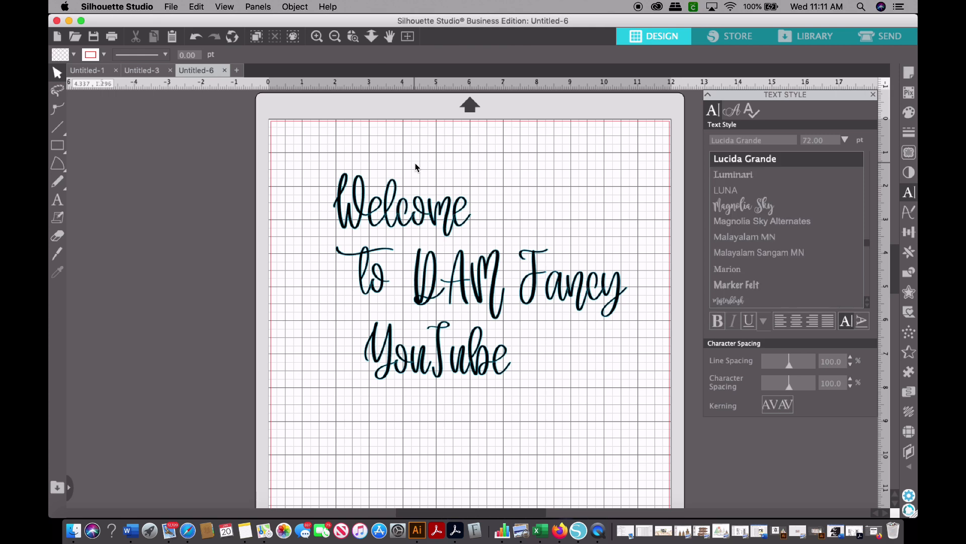
Weld the overlapping letters of the word "Welcome" into one shape
click(320, 38)
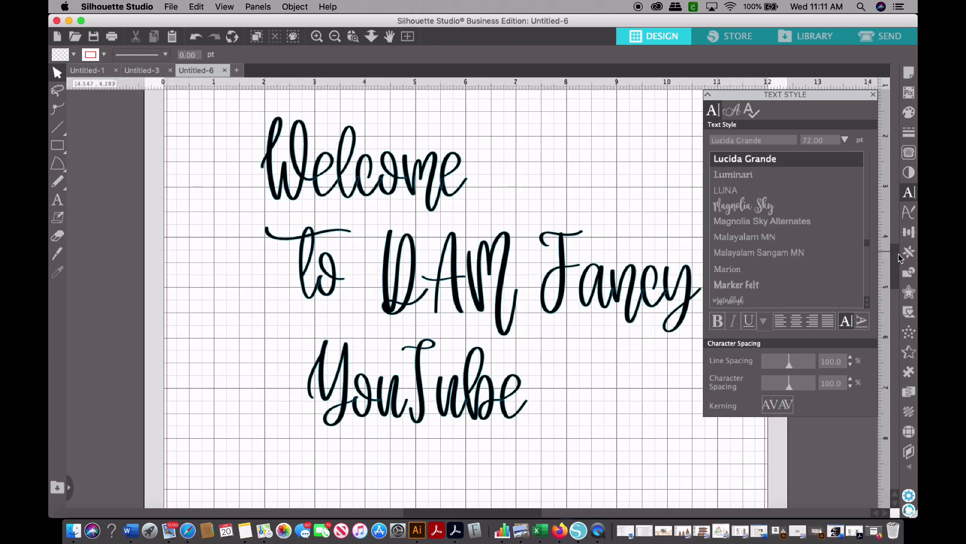
scroll(900, 260, up, 5)
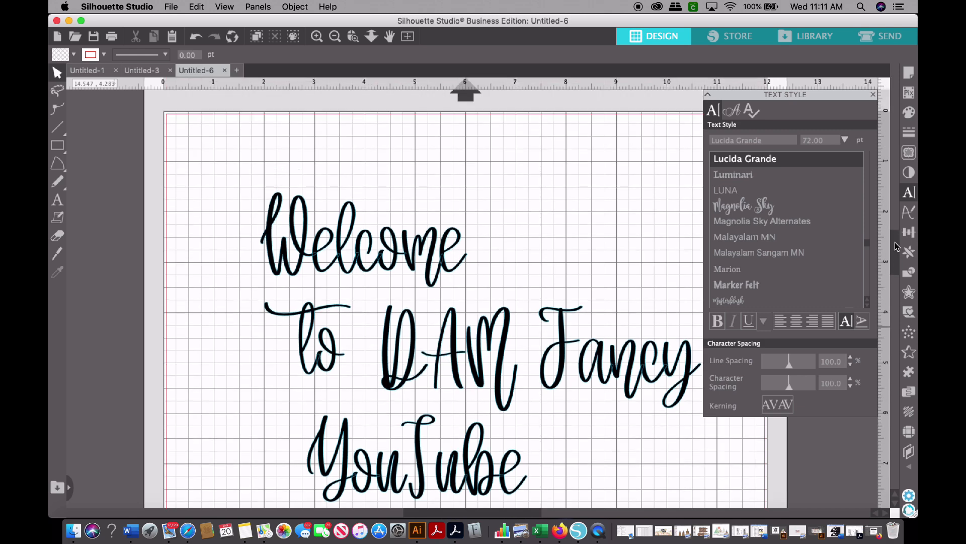
click(317, 37)
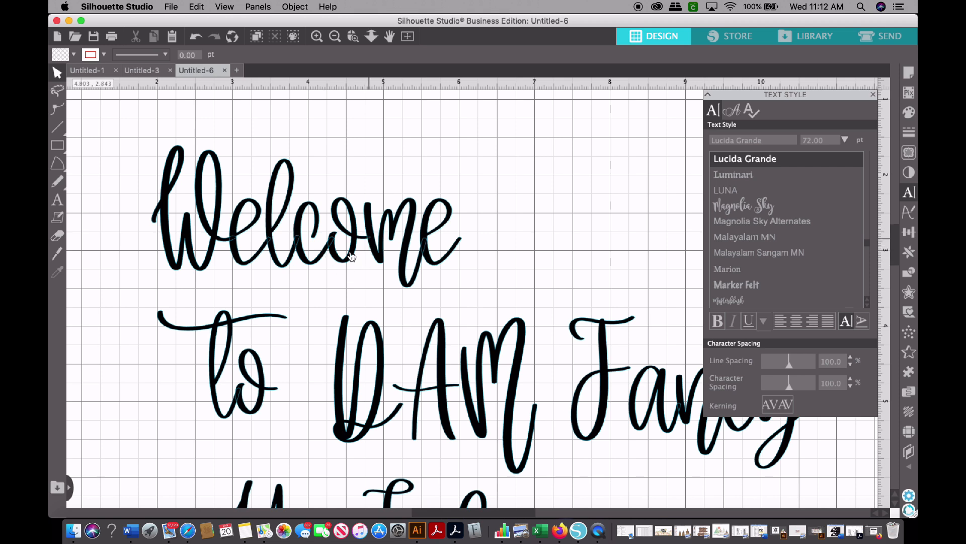
click(274, 243)
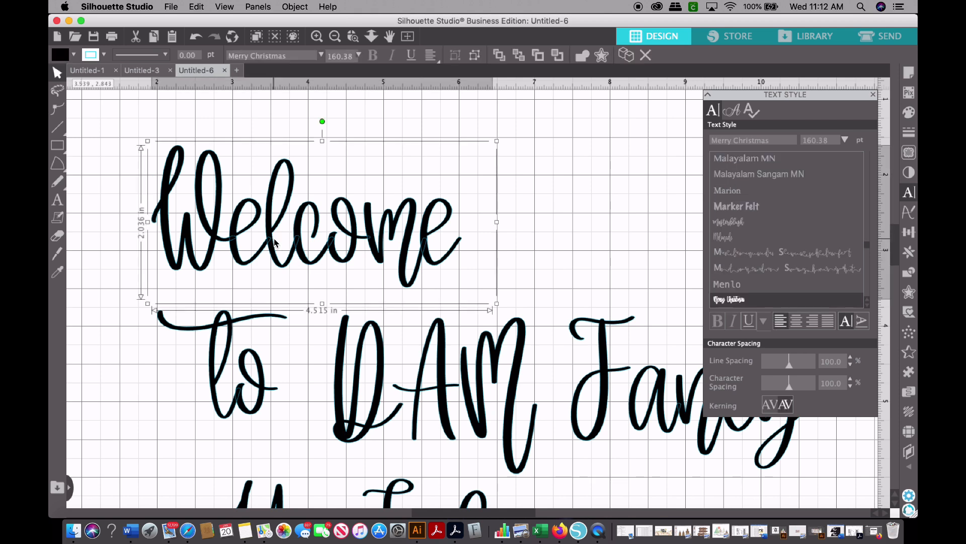
click(295, 7)
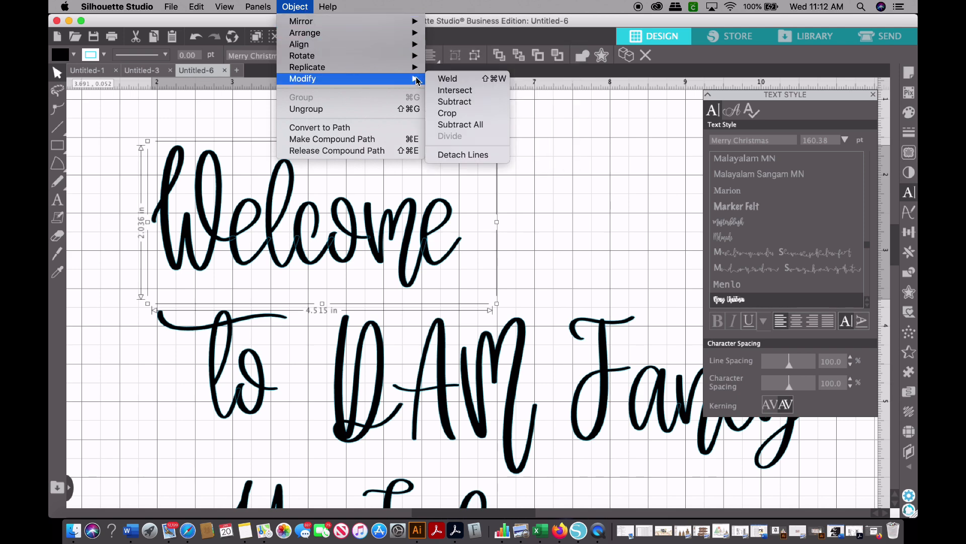
click(441, 80)
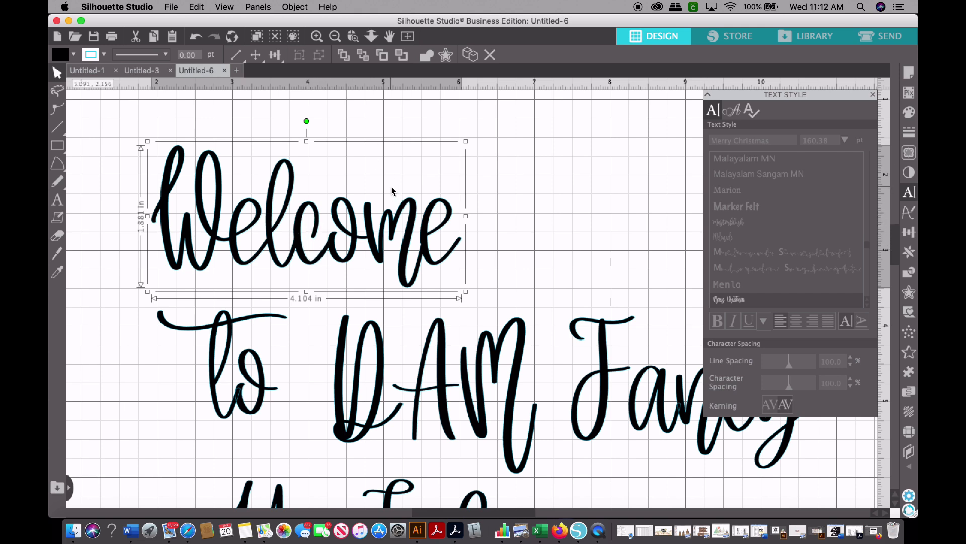
Undo the weld of "Welcome" so that it is editable text again
click(337, 39)
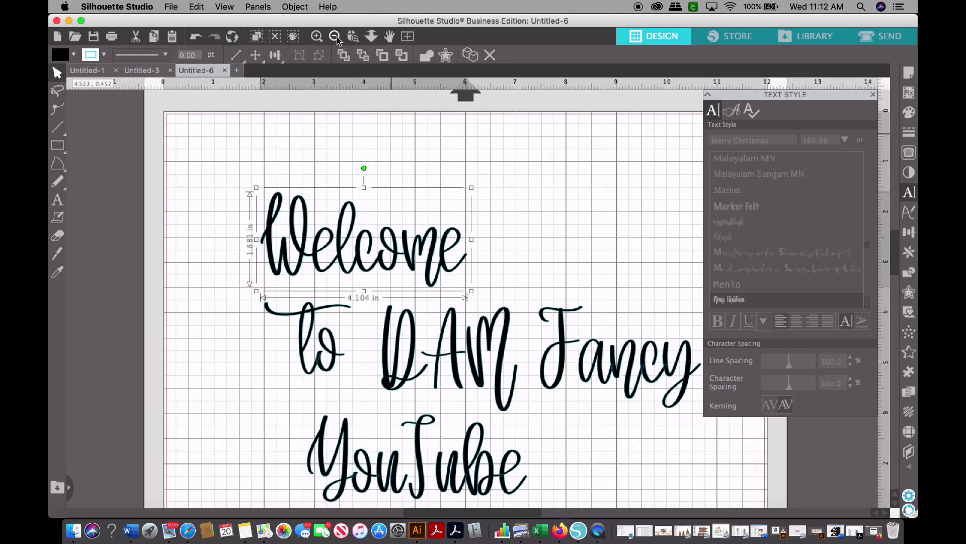
click(337, 40)
key(super+z)
key(super+z)
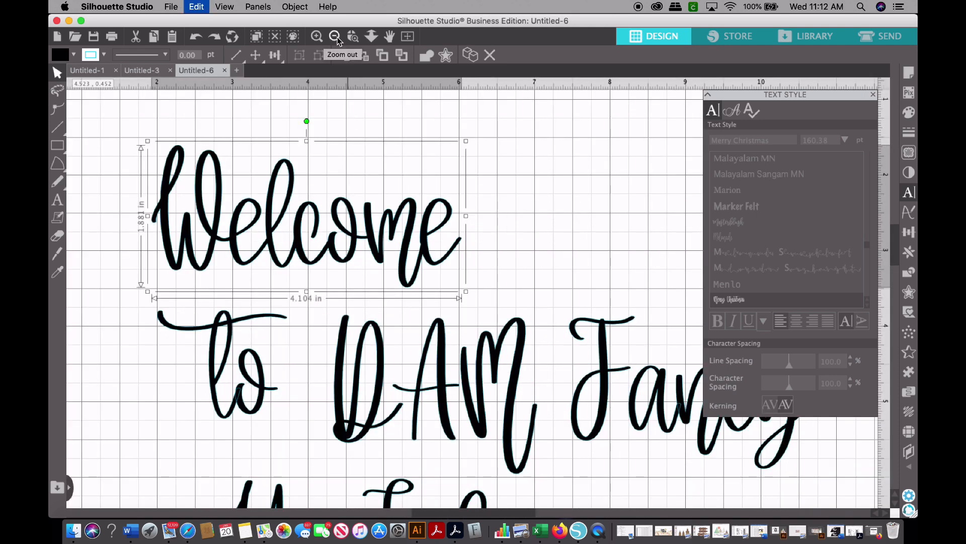
key(super+z)
click(336, 37)
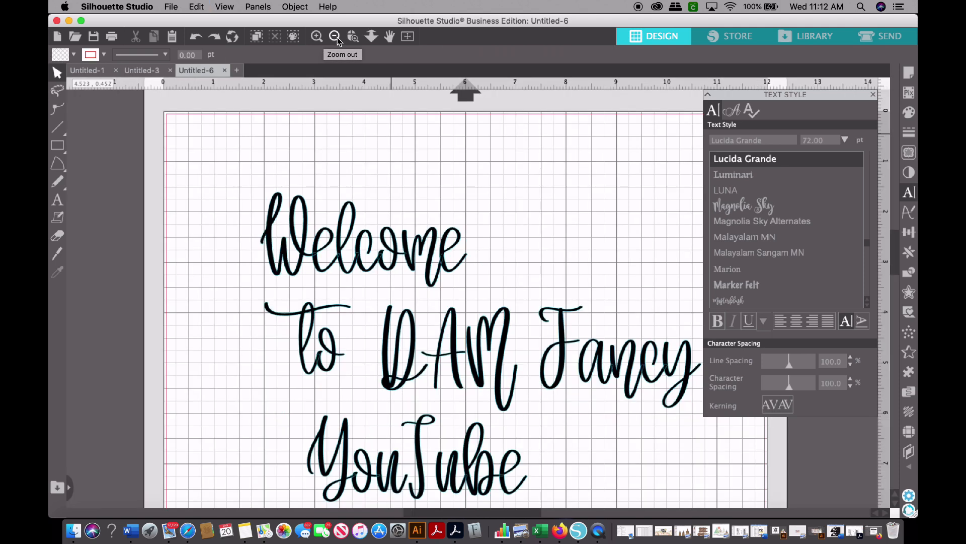
click(337, 37)
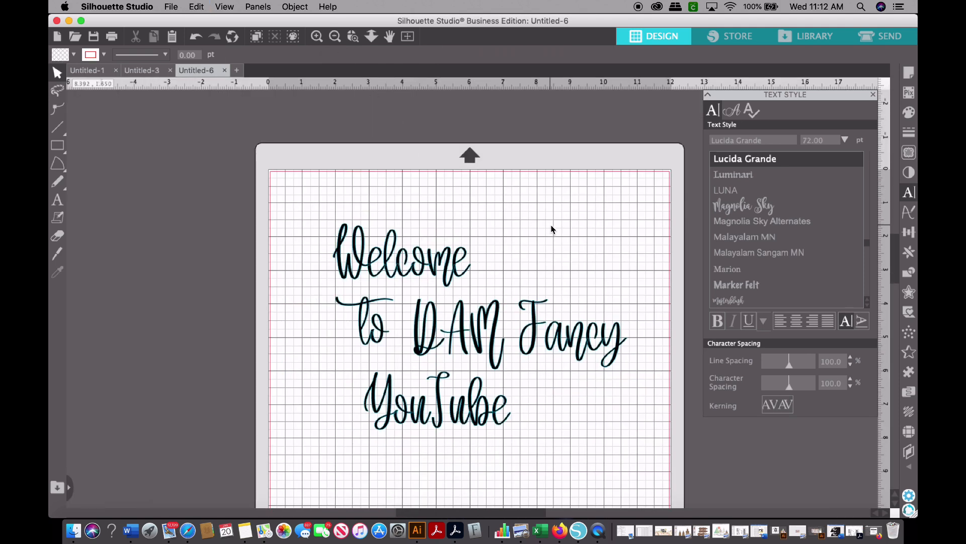
Select all four text objects and change their font to Pinsetter Complete
drag(895, 250, 896, 255)
drag(332, 162, 552, 422)
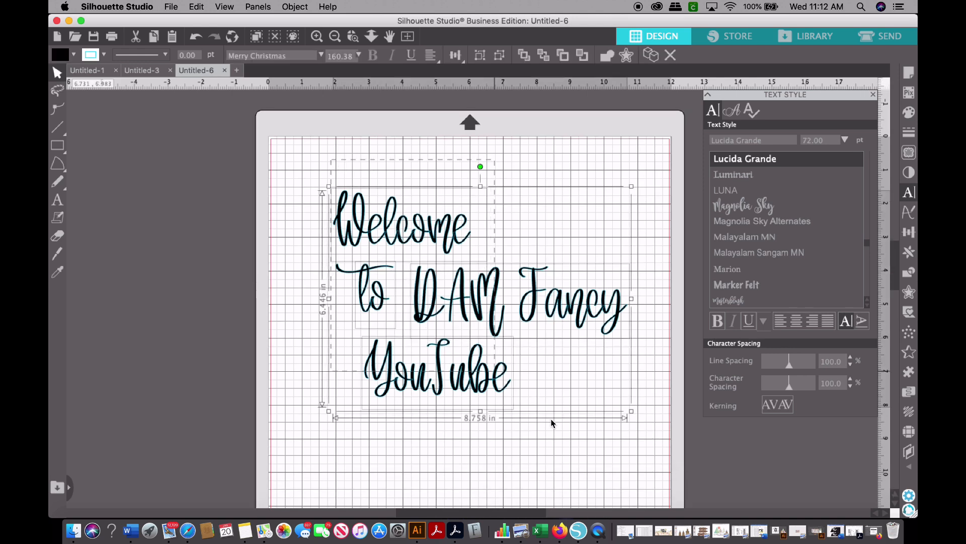
click(774, 141)
text(pinsetter Complete)
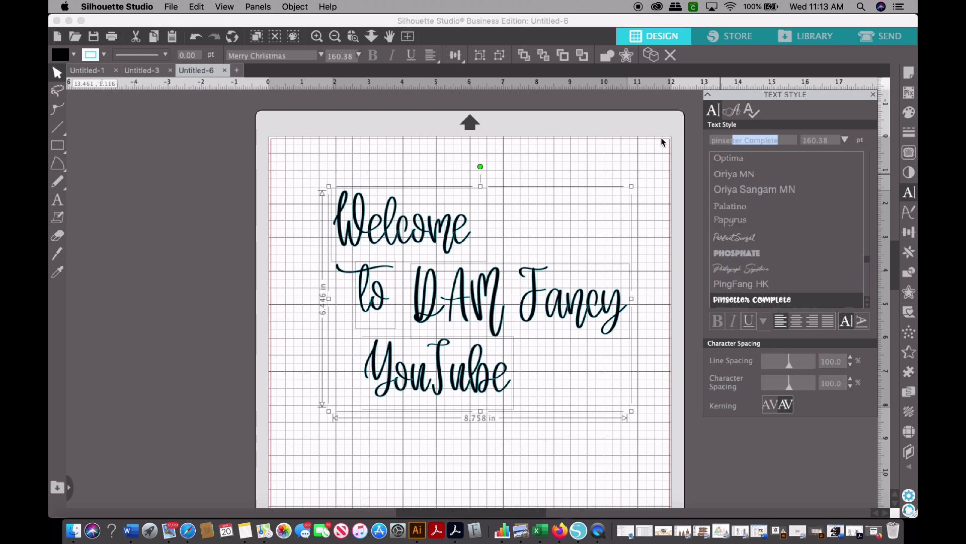
key(Return)
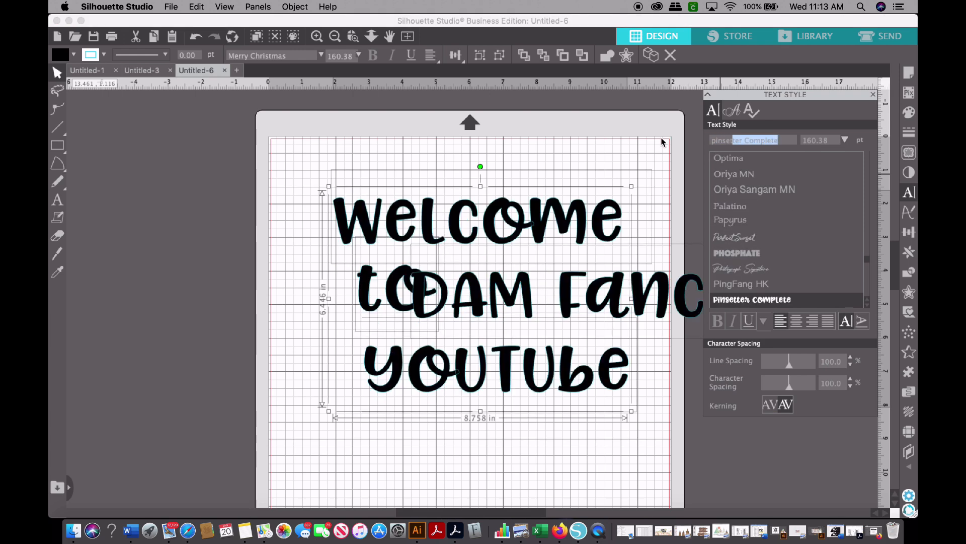
click(509, 475)
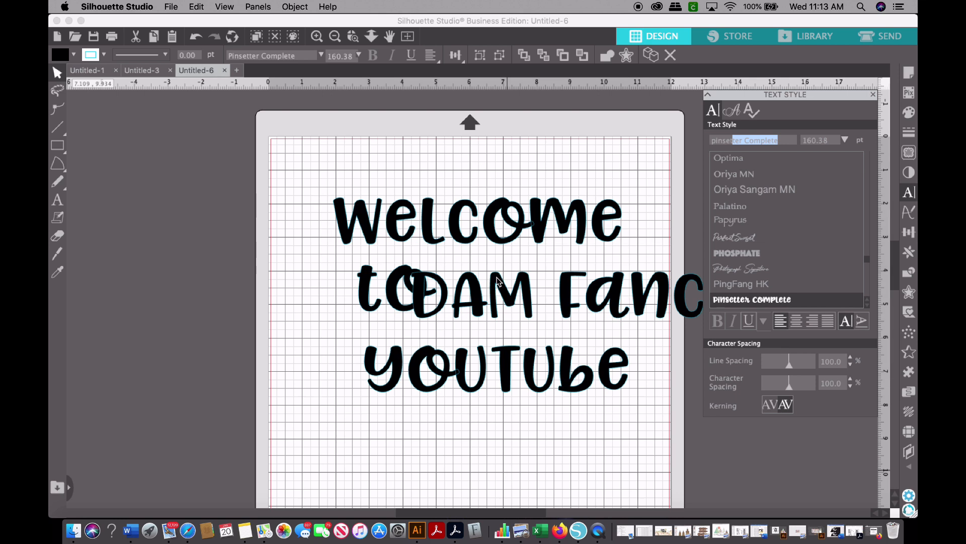
Move "Welcome" and "to" up and to the left, and place "DAM Fancy" beside "to" without overlap
drag(473, 228, 425, 218)
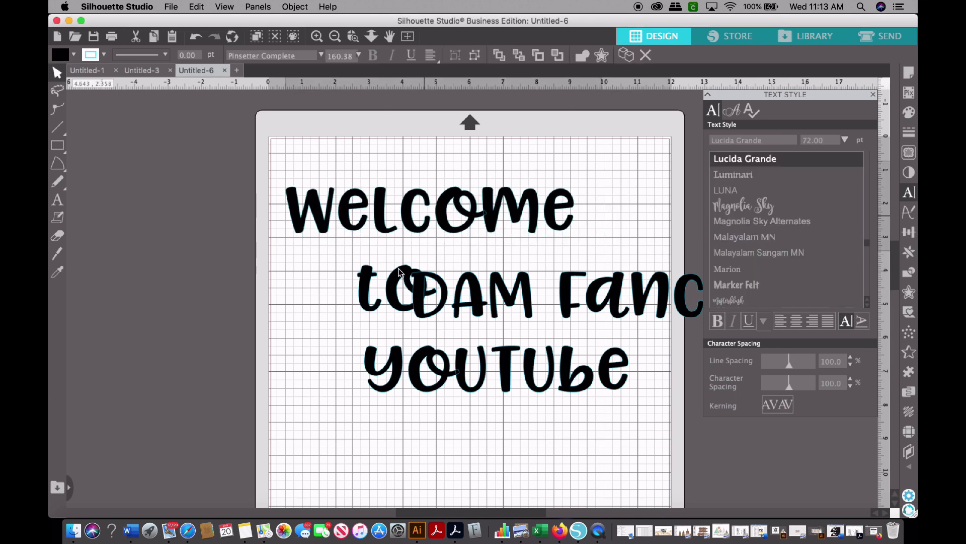
drag(399, 280, 346, 267)
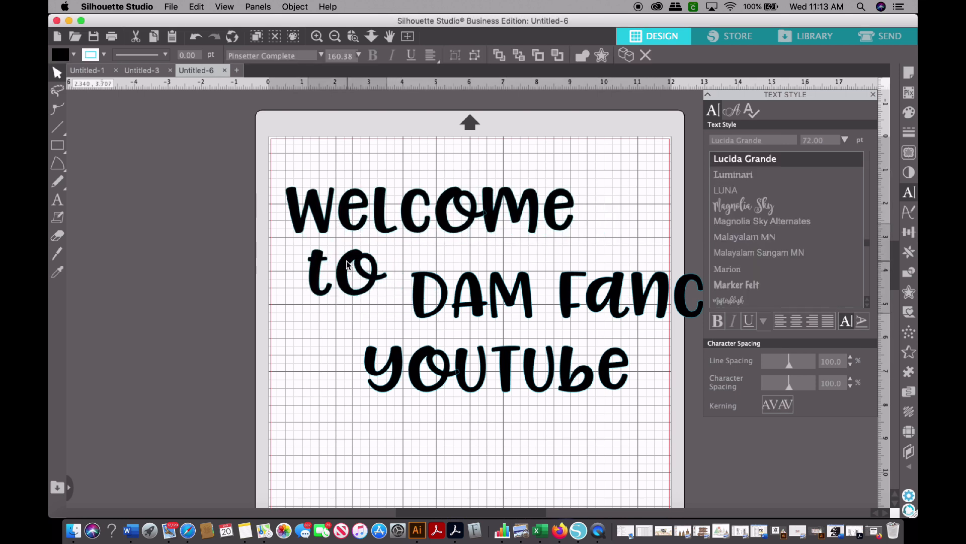
drag(451, 301, 440, 283)
Select all four text objects, set their font size to 72 pt and deselect them
drag(318, 165, 624, 427)
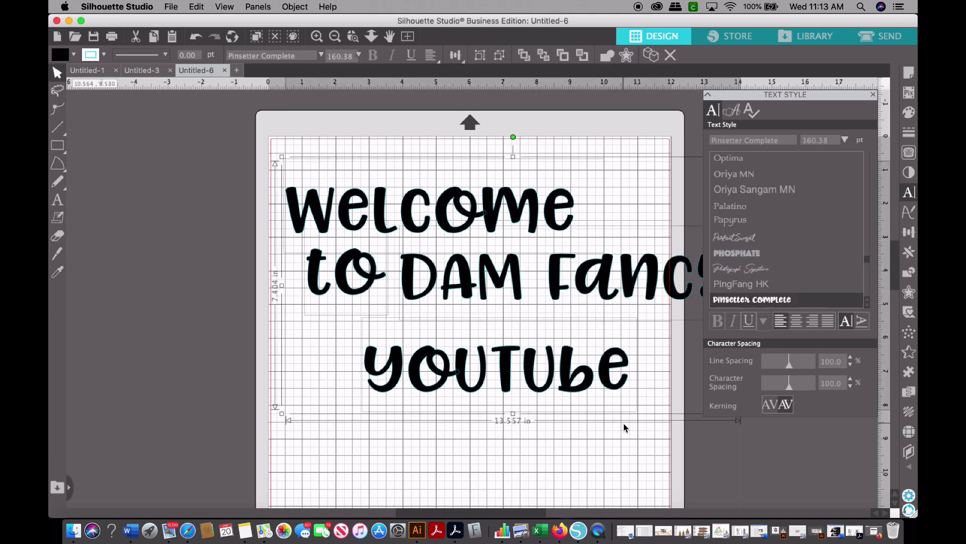
click(845, 141)
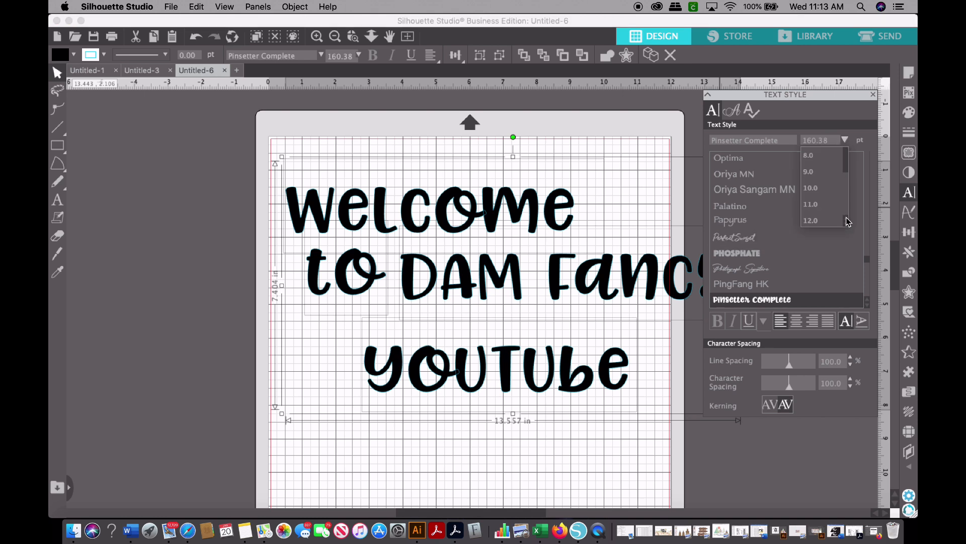
scroll(848, 225, down, 5)
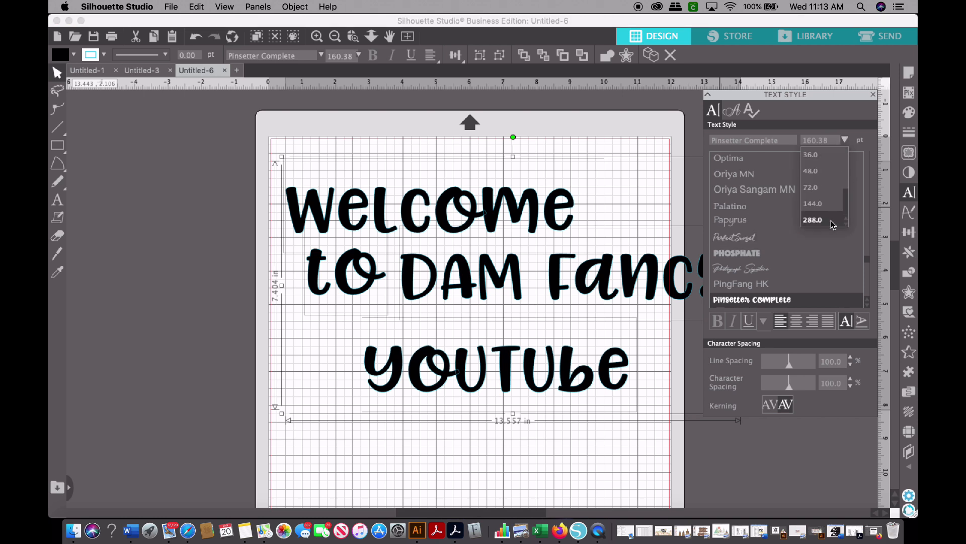
click(820, 188)
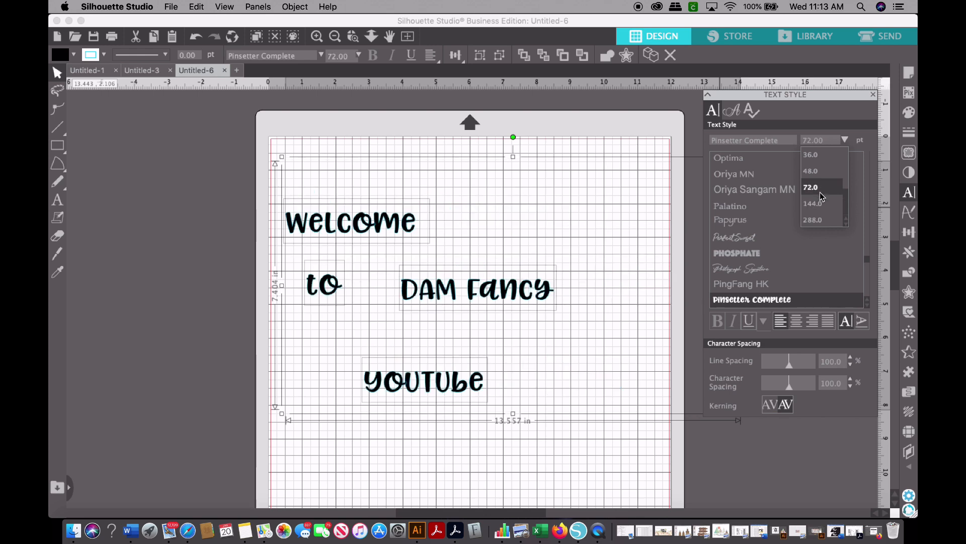
click(560, 451)
Arrange the four words in three close lines: "Welcome" on top, "to" and "DAM Fancy" side by side below it, and "YouTube" underneath
drag(389, 222, 427, 209)
drag(428, 295, 439, 257)
drag(330, 285, 359, 252)
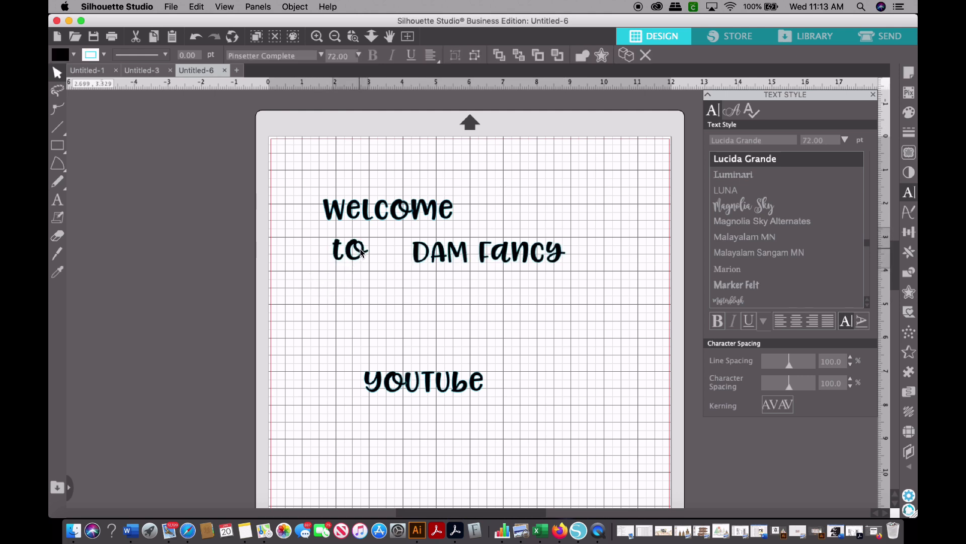
drag(387, 381, 403, 289)
Replace the W of "Welcome" with the taller alternate W glyph of Pinsetter Complete and finish editing the text
double_click(340, 212)
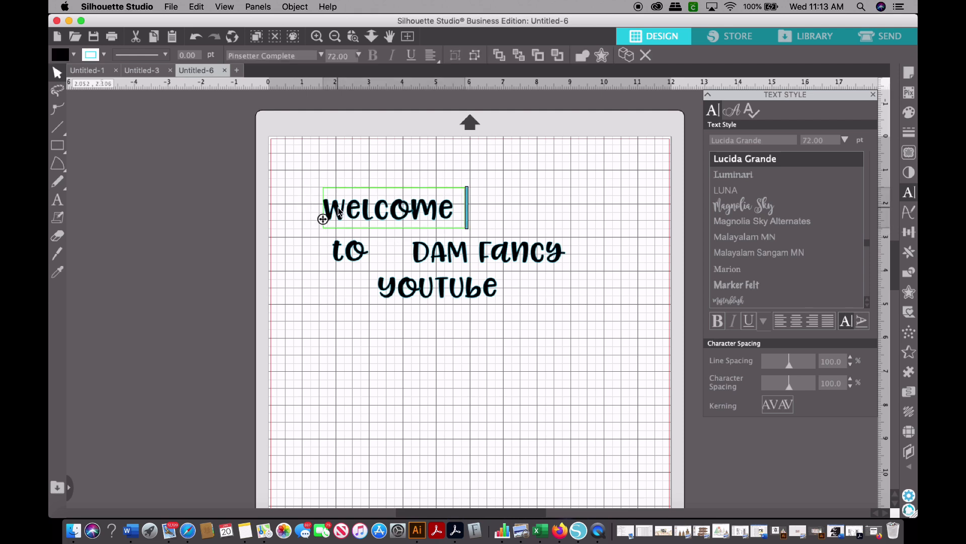
drag(344, 205, 322, 206)
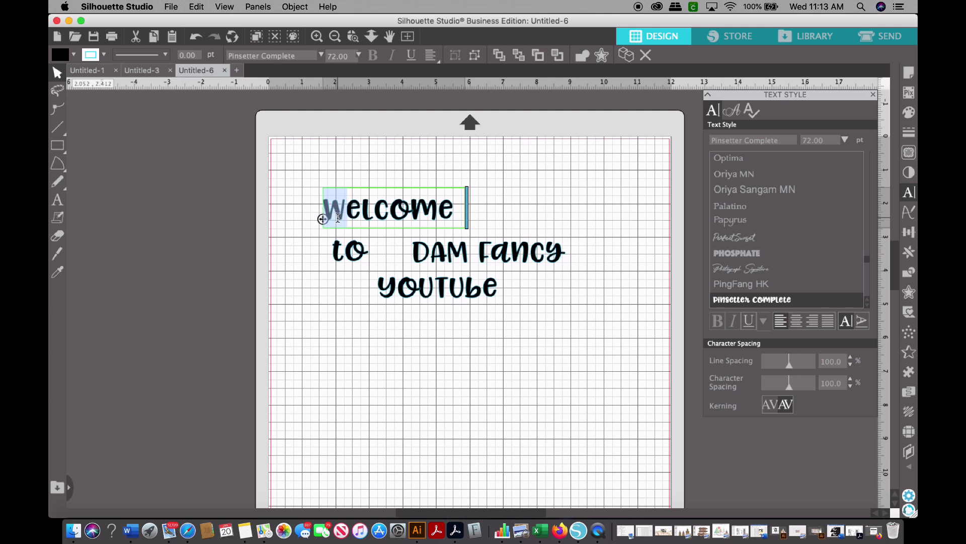
click(732, 111)
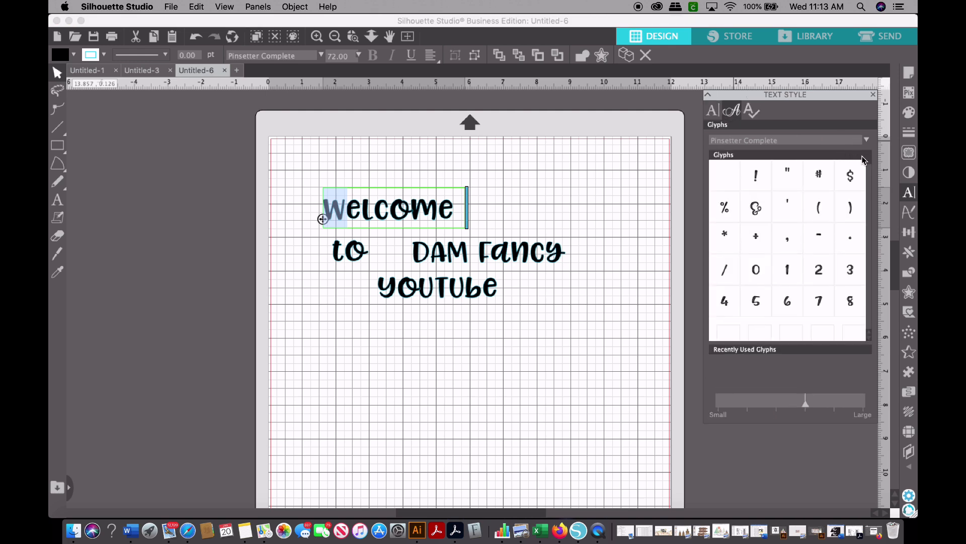
drag(871, 176, 873, 323)
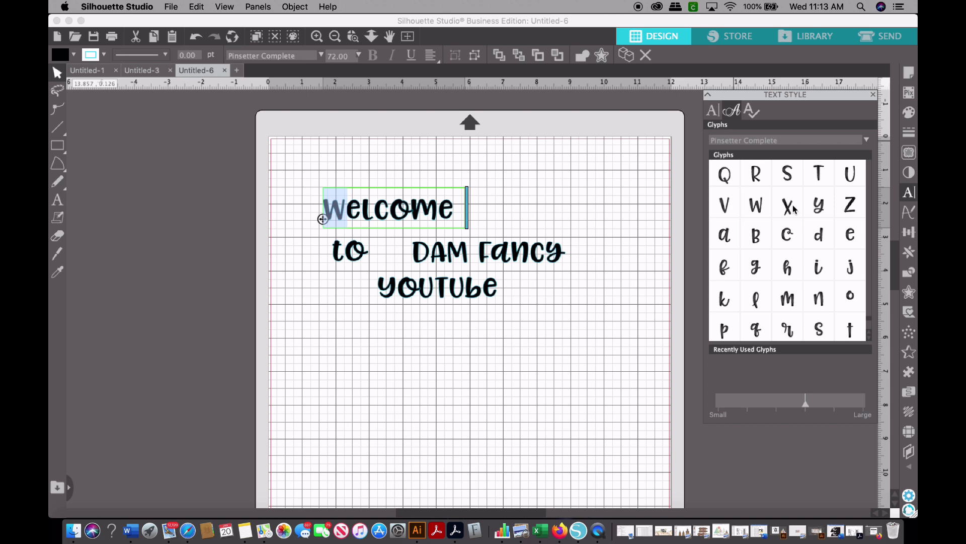
click(761, 205)
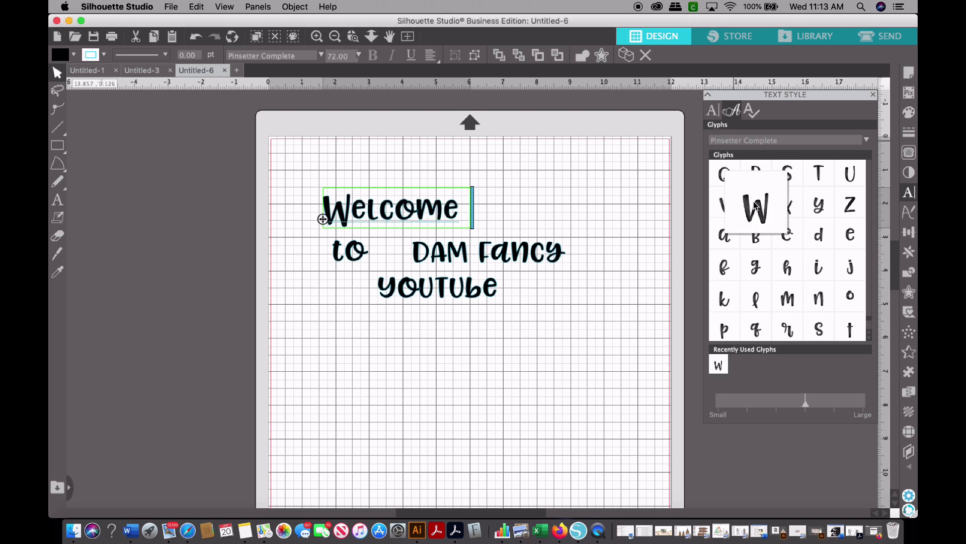
key(Escape)
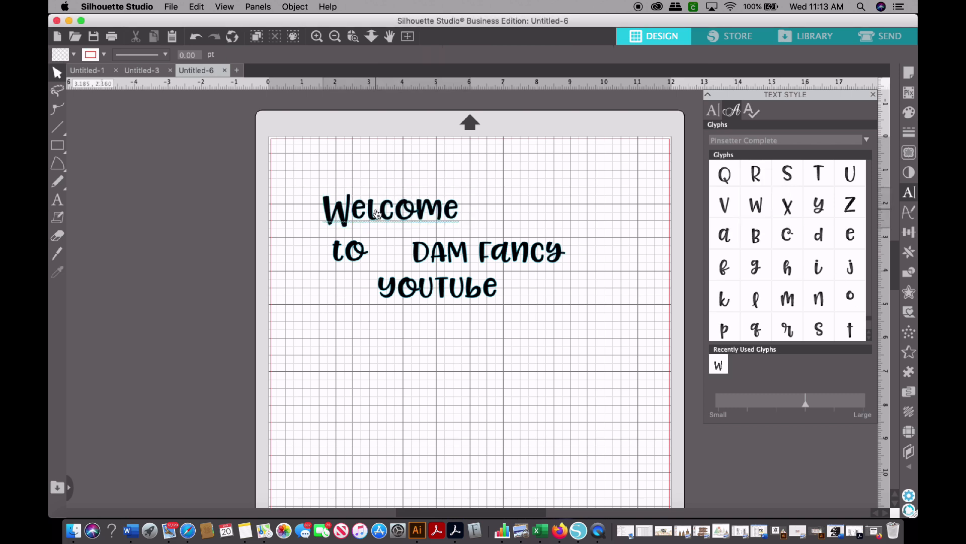
Replace the letter l in "Welcome" with the looped lowercase l glyph
double_click(378, 207)
drag(380, 208, 372, 214)
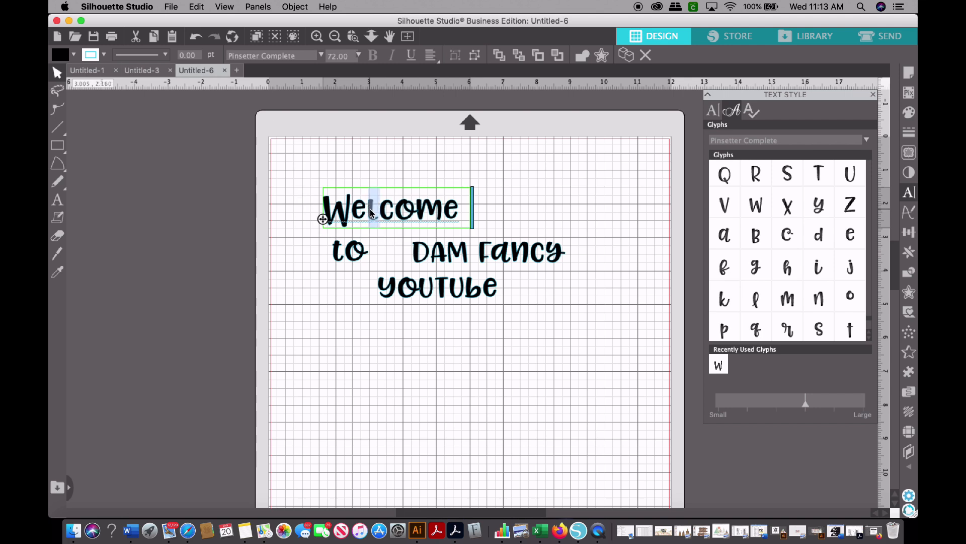
double_click(756, 298)
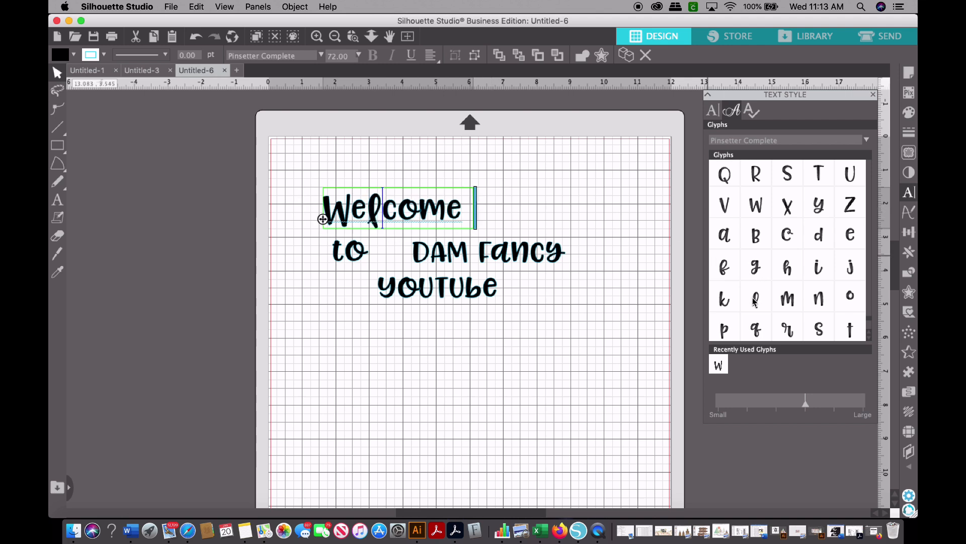
Replace the letter m in "Welcome" with the decorative capital M glyph that has a curled tail
drag(419, 207, 445, 211)
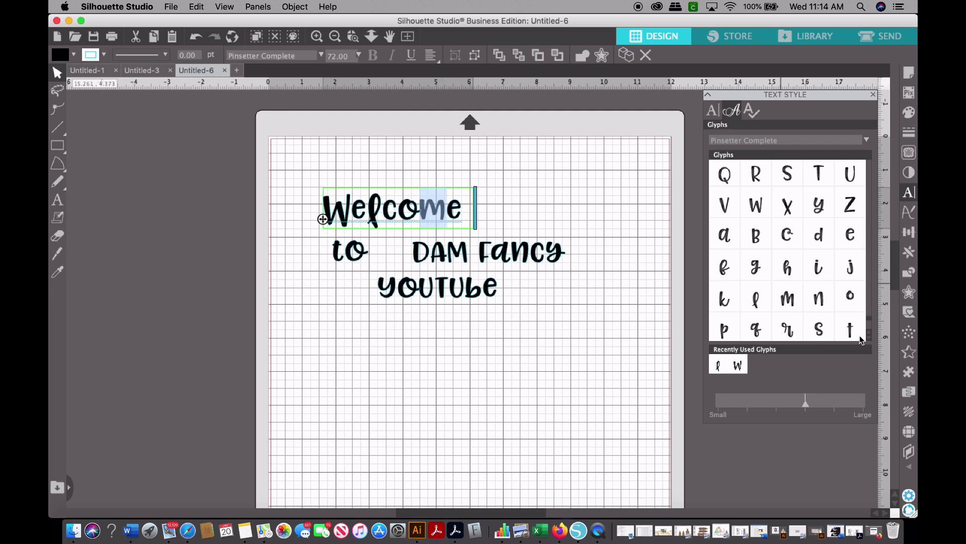
scroll(873, 334, up, 3)
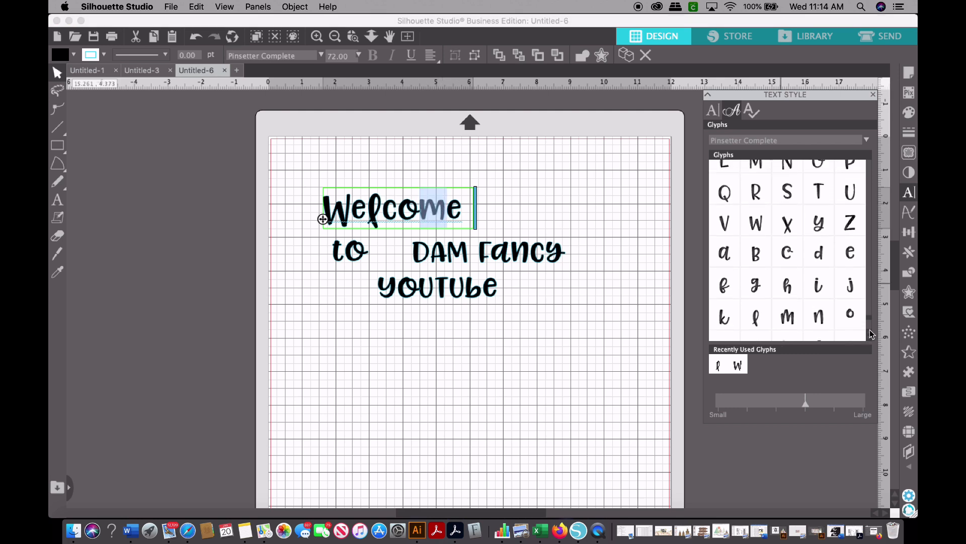
scroll(872, 335, up, 3)
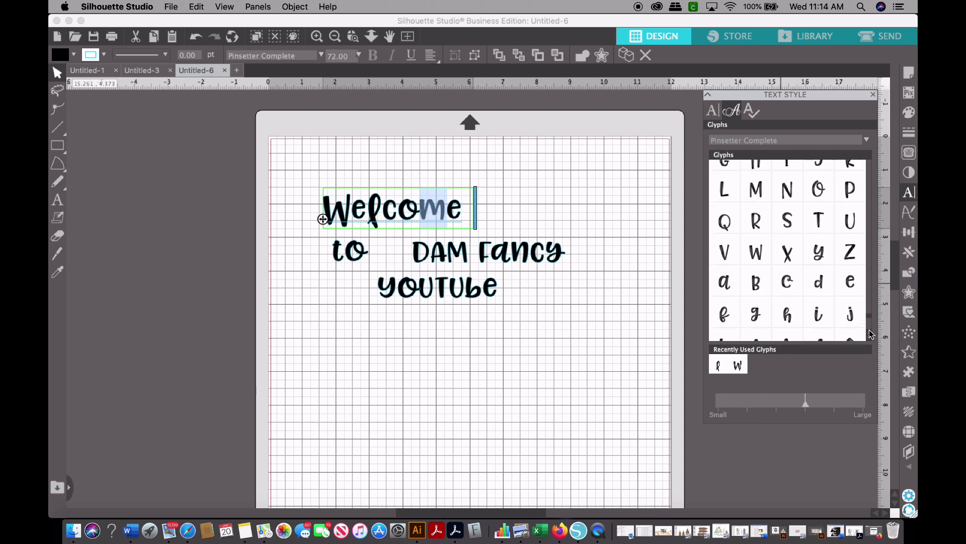
scroll(871, 334, up, 3)
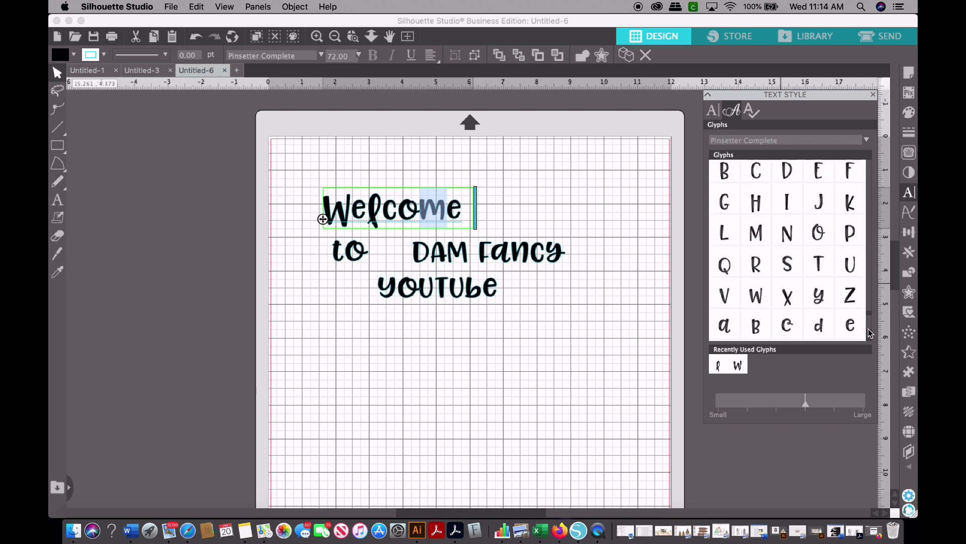
scroll(871, 333, up, 3)
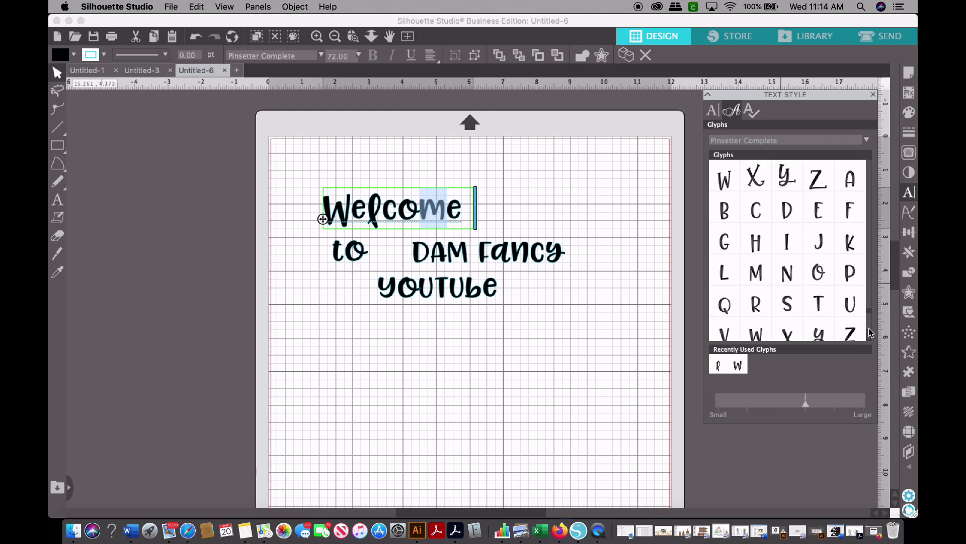
scroll(871, 334, up, 3)
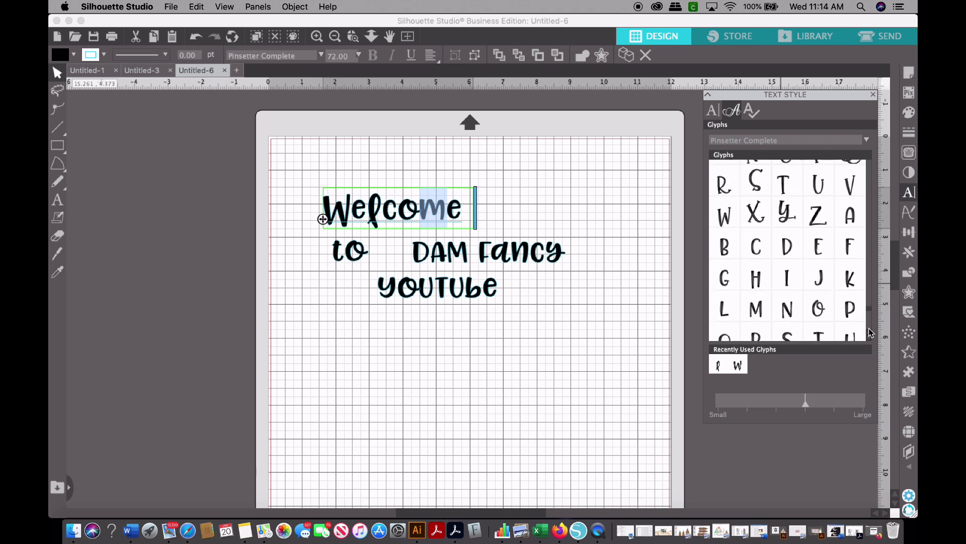
scroll(871, 334, up, 1)
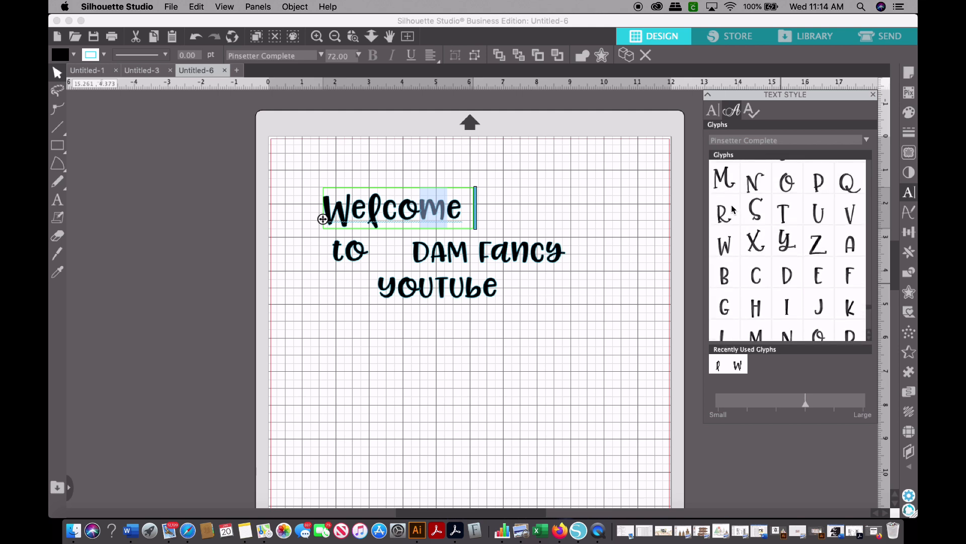
double_click(723, 179)
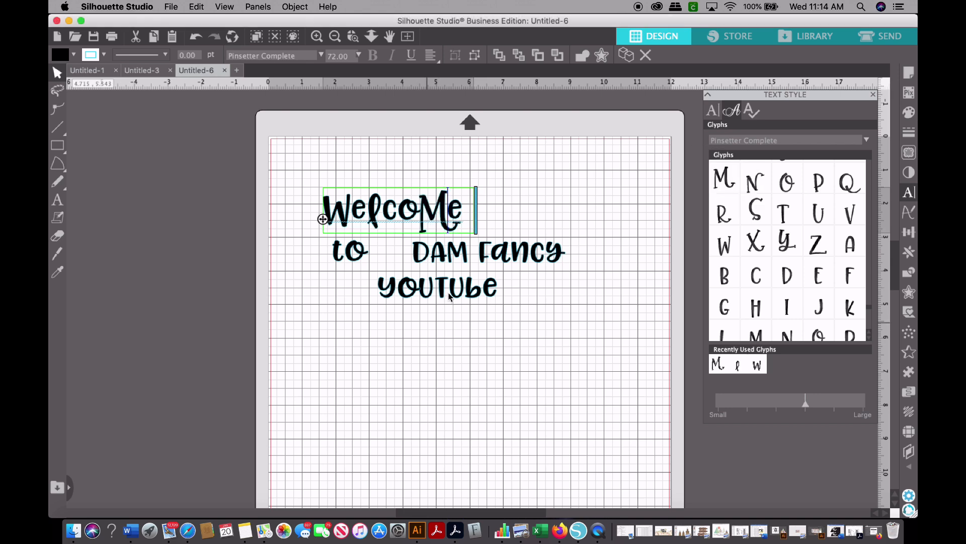
Replace the t of "to" with the plain tall capital T glyph
click(346, 258)
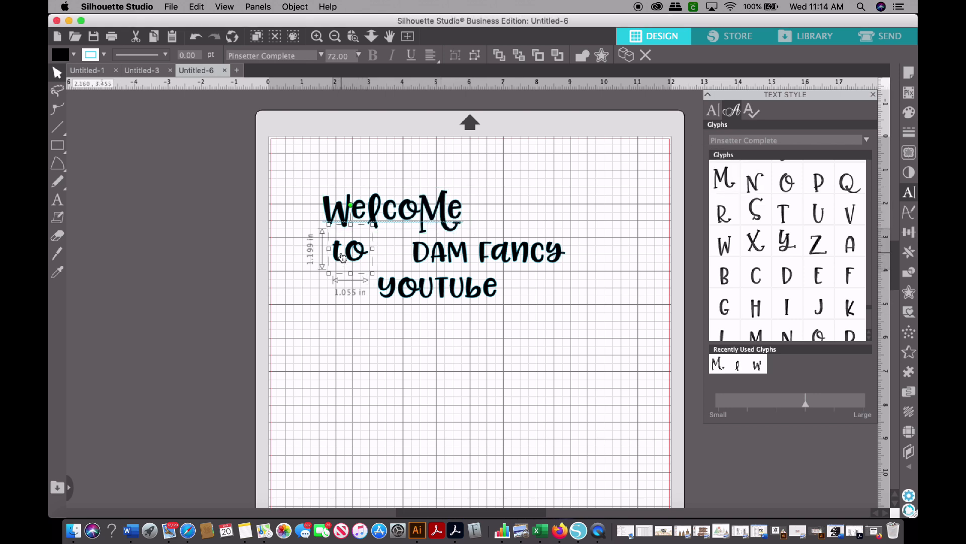
double_click(343, 254)
drag(335, 246, 345, 247)
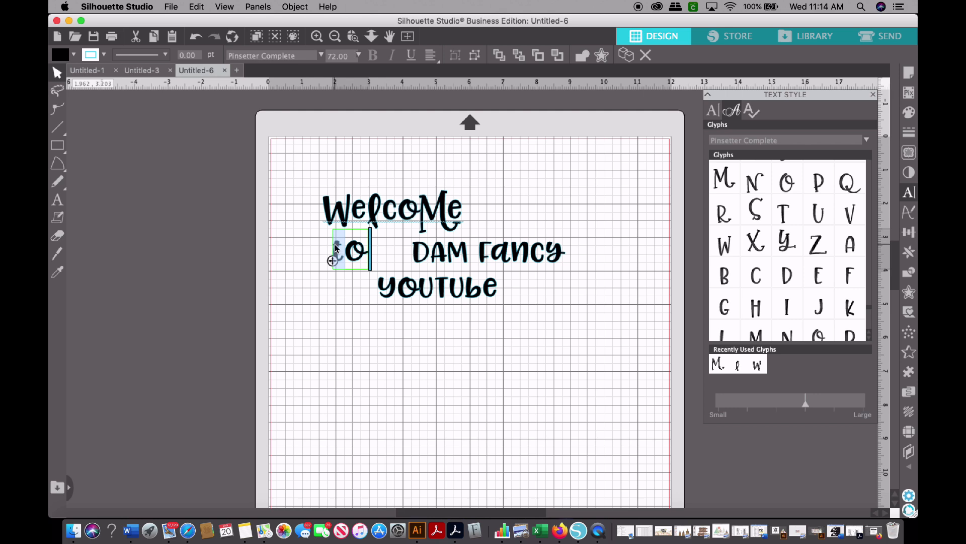
scroll(870, 342, down, 1)
scroll(827, 325, down, 2)
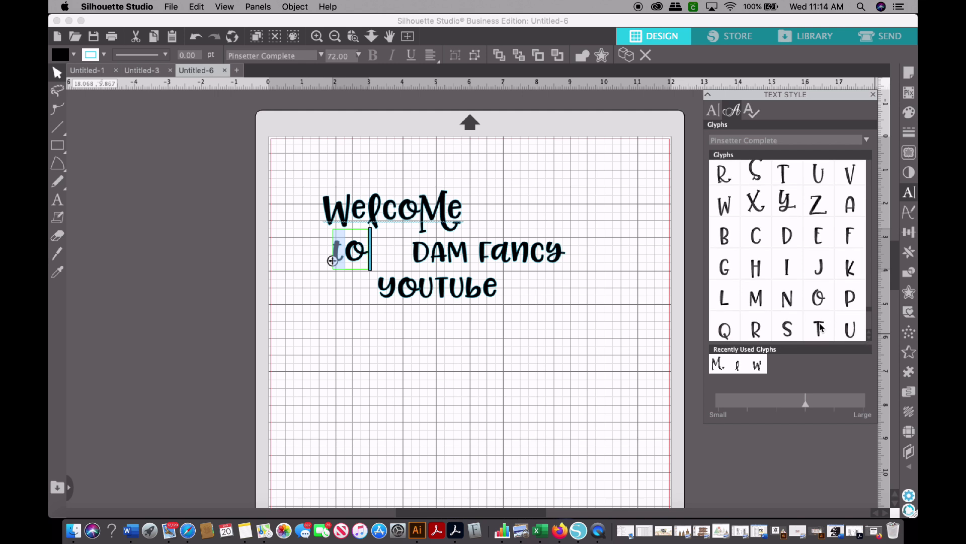
click(821, 327)
Replace the D of "DAM Fancy" with the large decorative capital D glyph
click(431, 259)
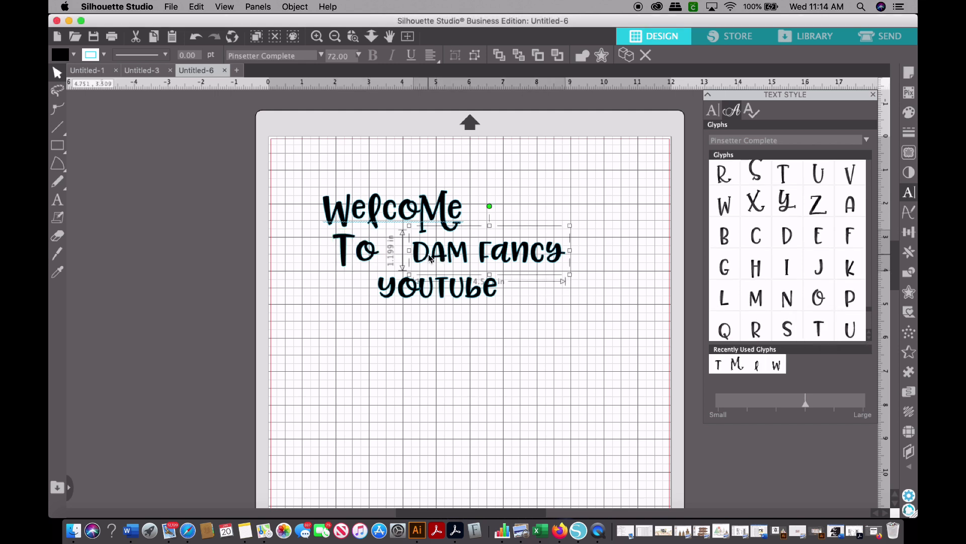
double_click(431, 258)
drag(418, 251, 419, 254)
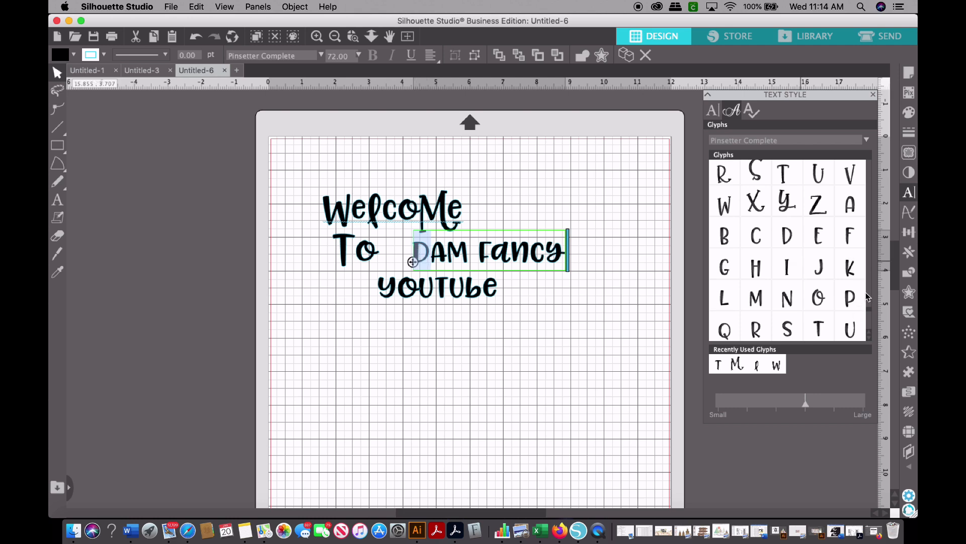
scroll(868, 307, up, 2)
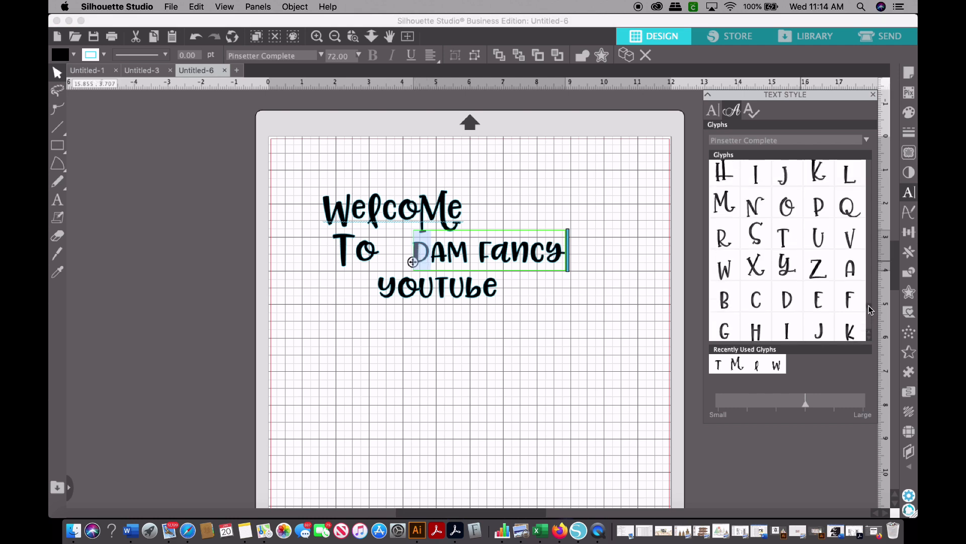
scroll(869, 303, up, 3)
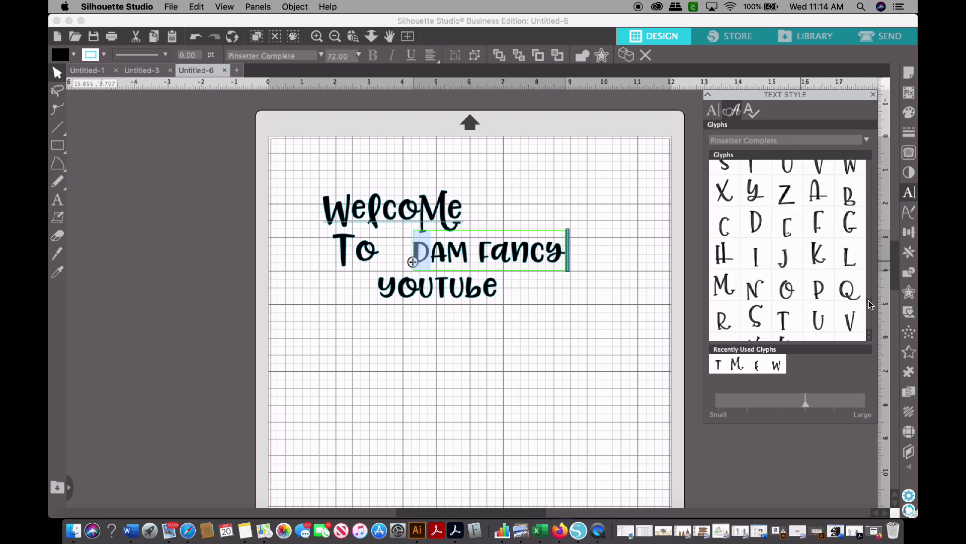
double_click(759, 227)
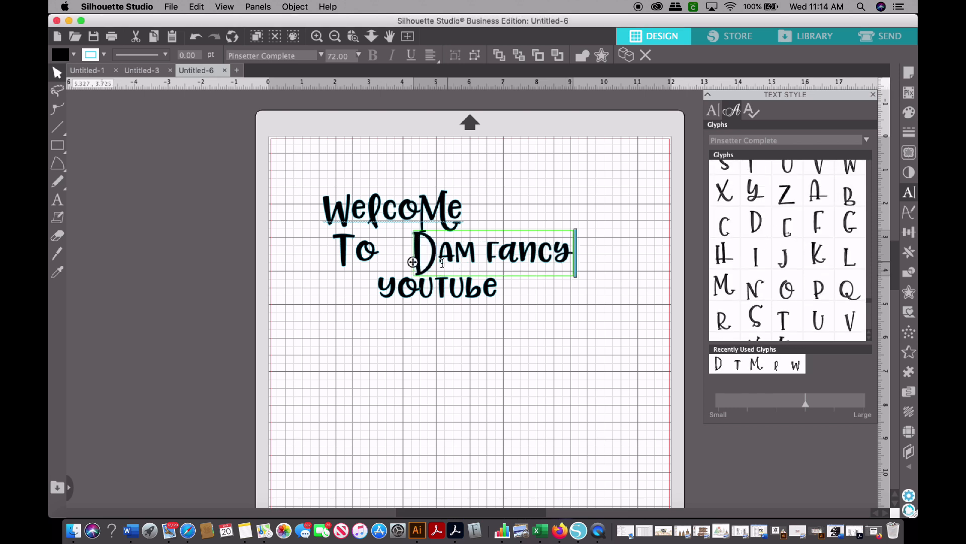
Try the A with the extended crossbar in "DAM", and replace it with the plain tall capital A glyph
drag(440, 255, 443, 257)
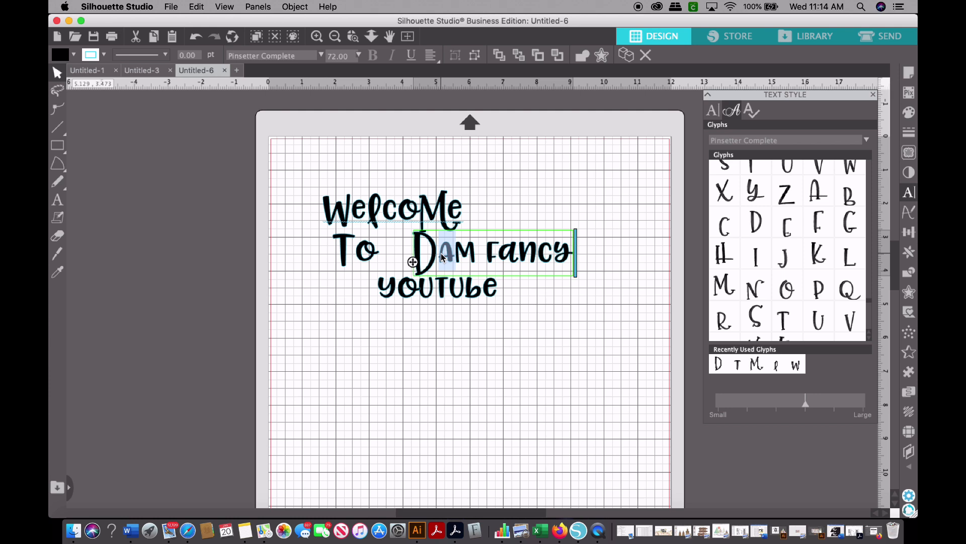
double_click(824, 194)
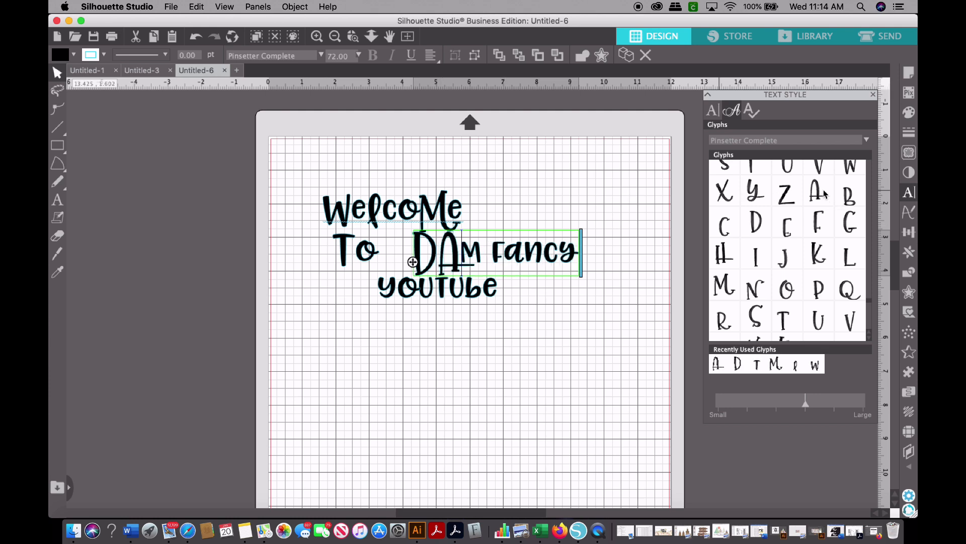
drag(449, 257, 442, 261)
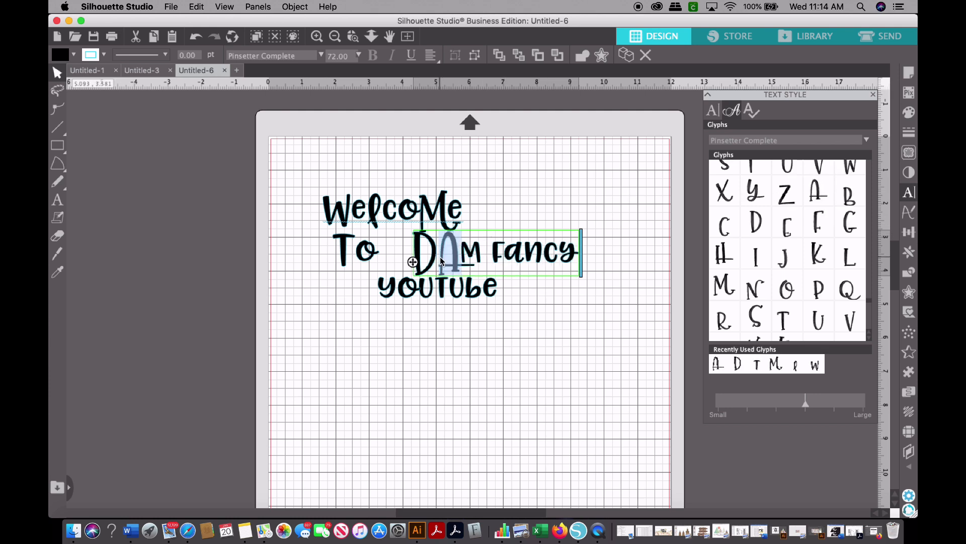
click(869, 338)
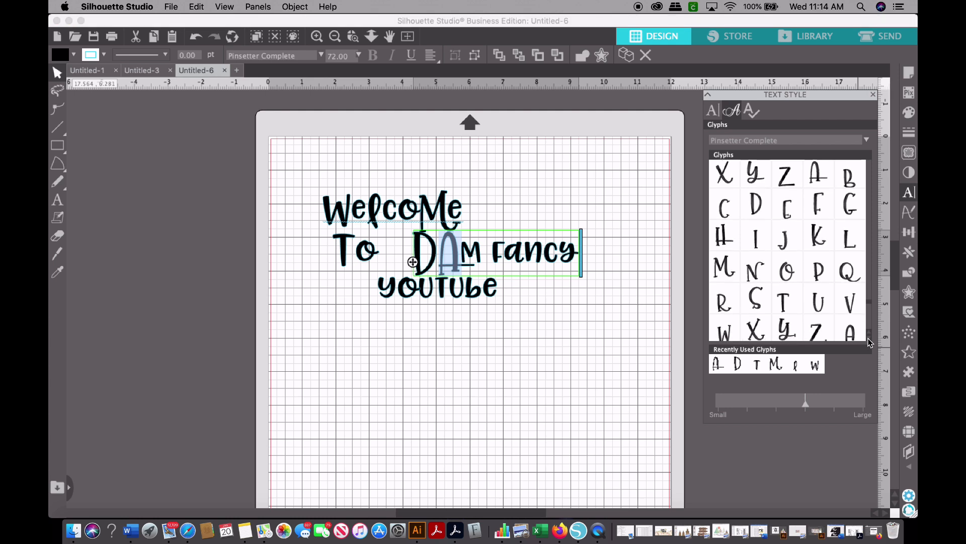
scroll(860, 291, down, 1)
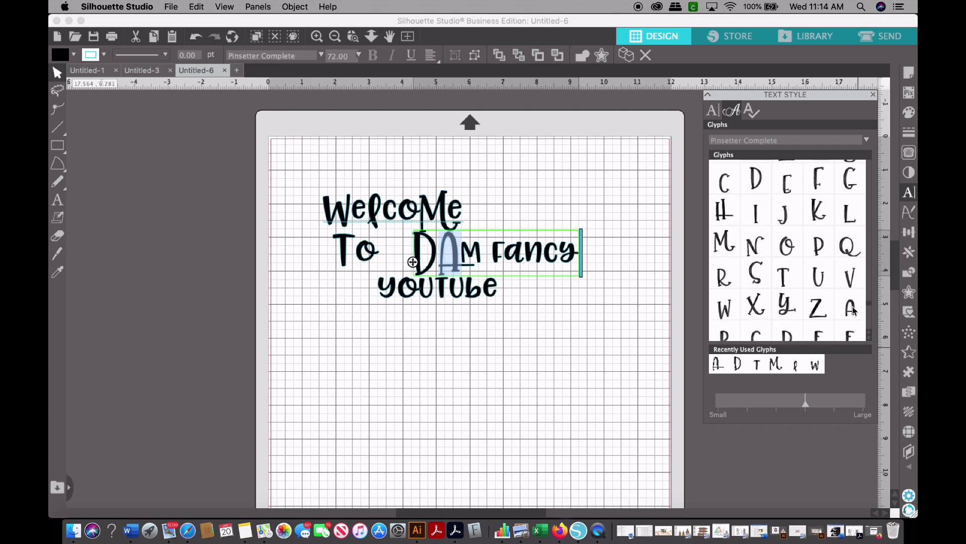
click(850, 308)
Replace the M of "DAM" and the F of "Fancy" with their plain tall capital glyphs
drag(468, 259, 481, 262)
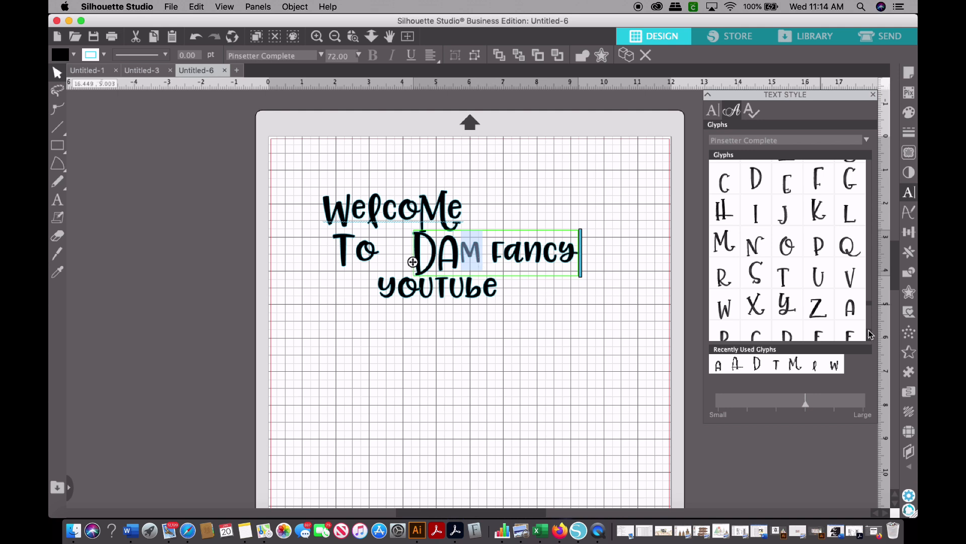
scroll(869, 304, down, 5)
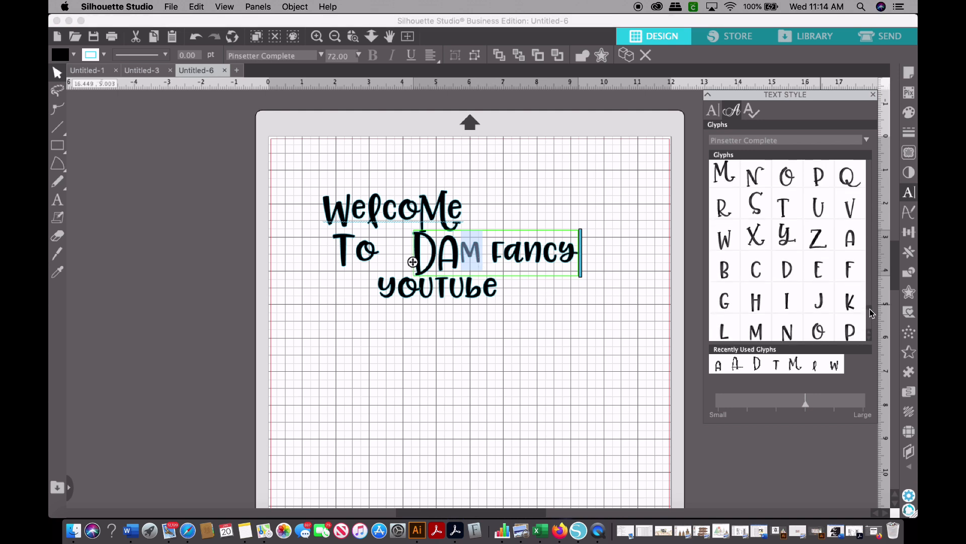
scroll(872, 314, up, 1)
double_click(757, 288)
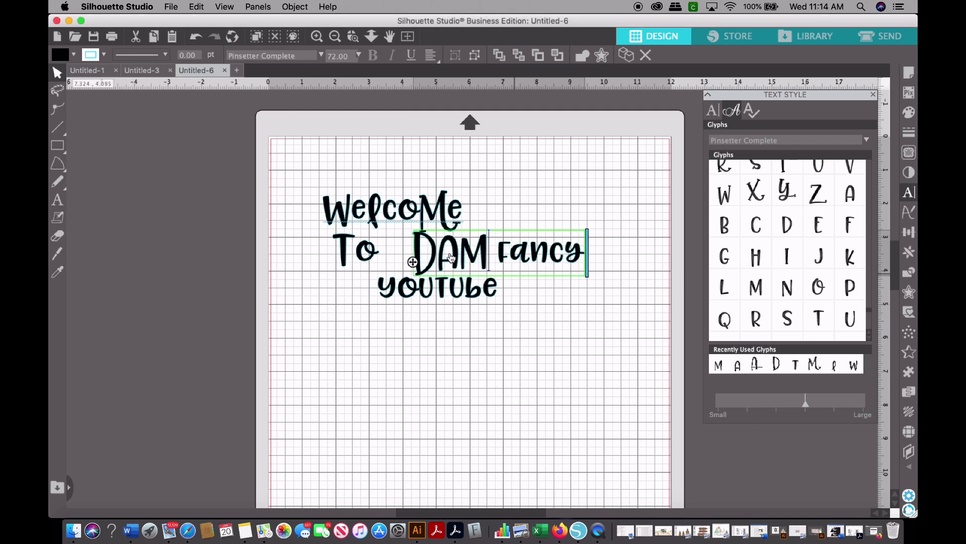
drag(511, 246, 499, 247)
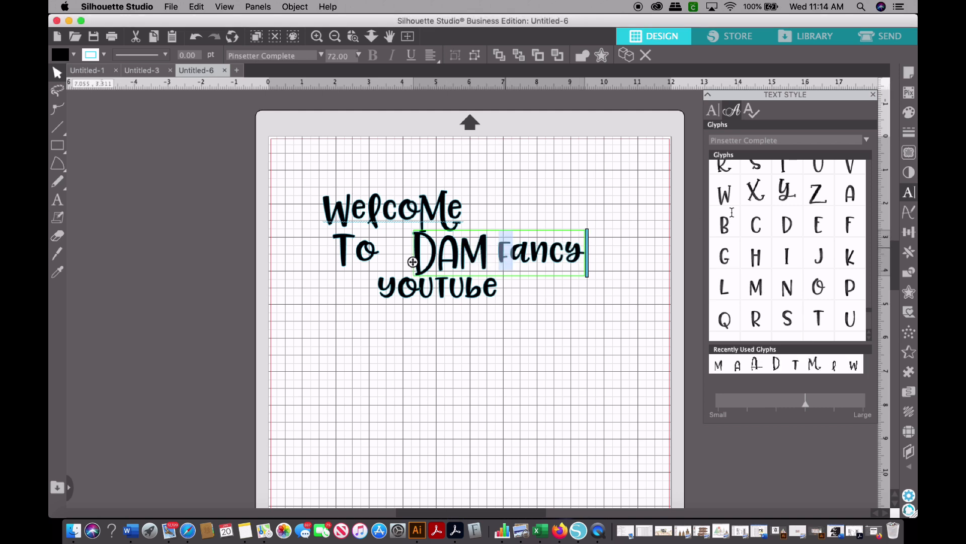
double_click(849, 226)
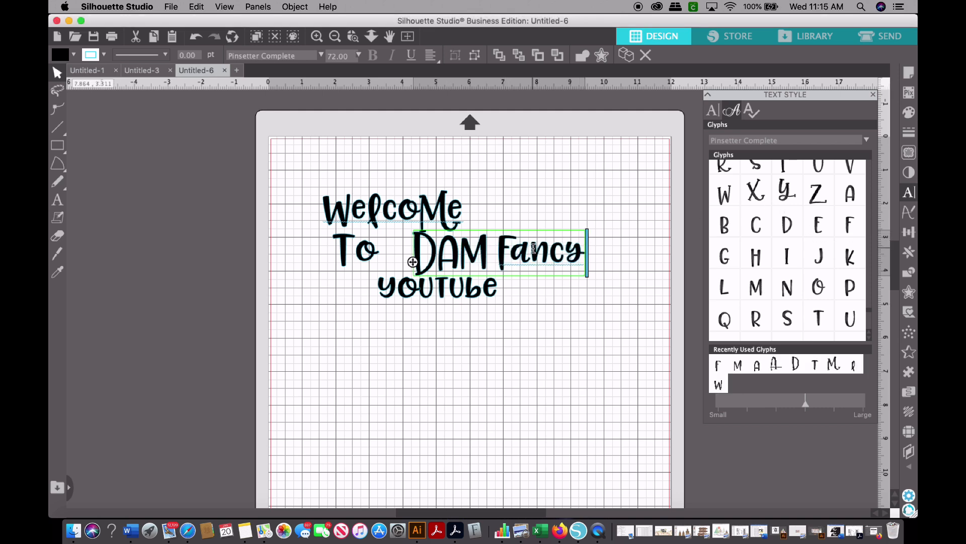
Replace the y of "Fancy" with the plain tall Y glyph
drag(566, 255, 579, 260)
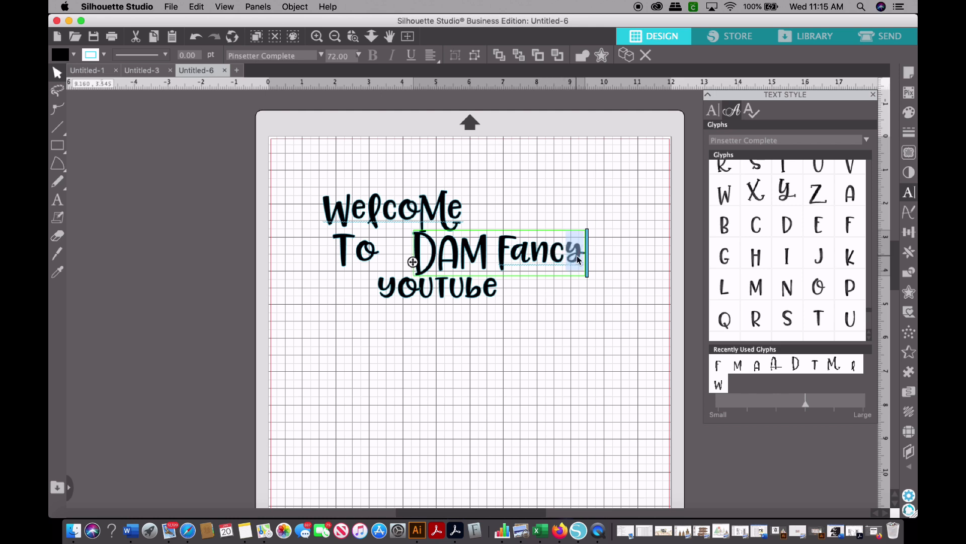
click(871, 337)
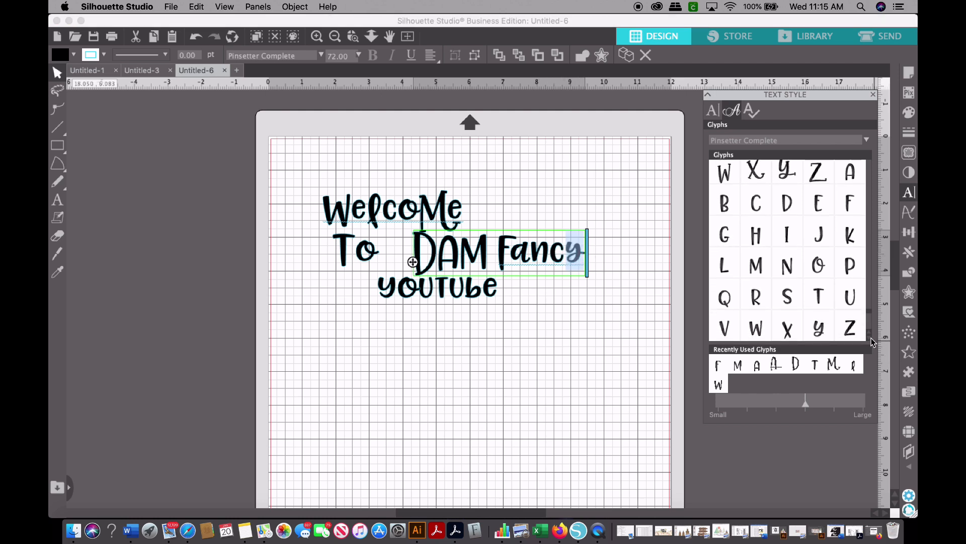
double_click(818, 328)
Move the "YouTube" line down to clear the line above, and replace its Y with the decorative capital Y glyph with a looped tail
drag(442, 296, 466, 314)
double_click(418, 304)
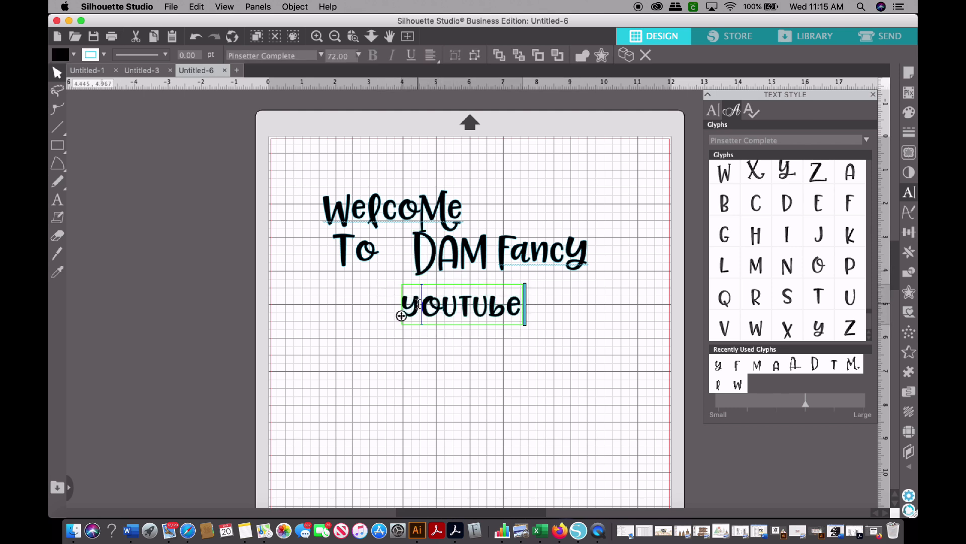
drag(408, 304, 422, 305)
double_click(787, 173)
Try the plain tall T in "YouTube", and replace it with the decorative capital T glyph with the serif foot
drag(468, 309, 465, 312)
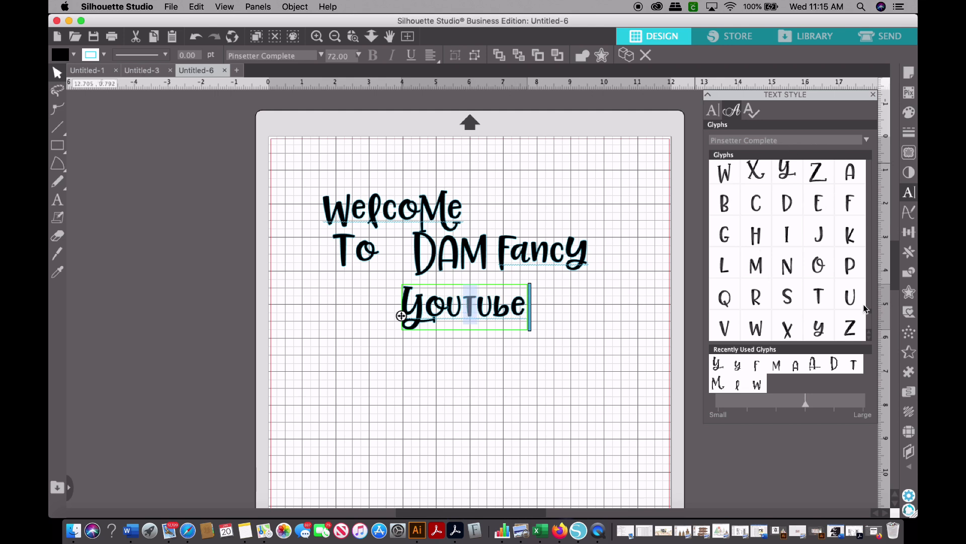
double_click(820, 298)
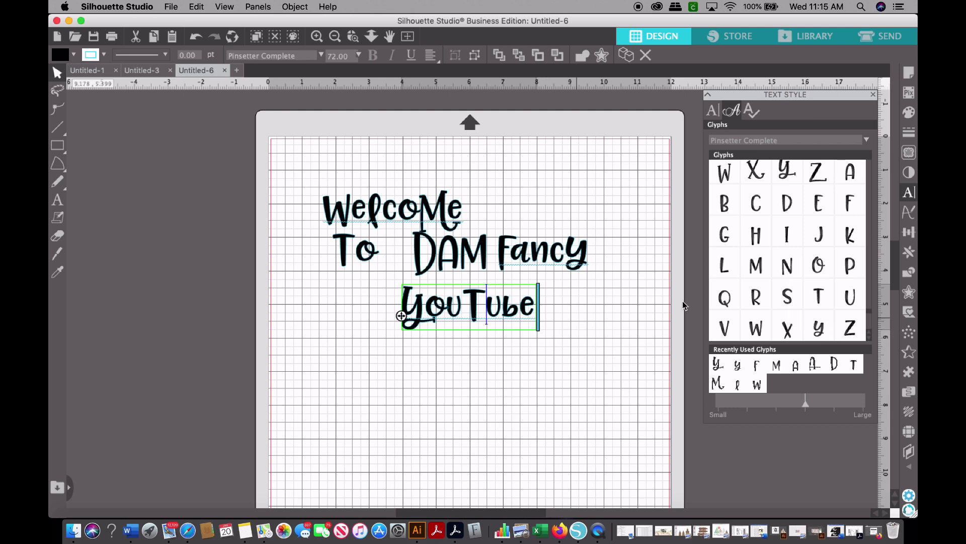
drag(870, 320, 871, 312)
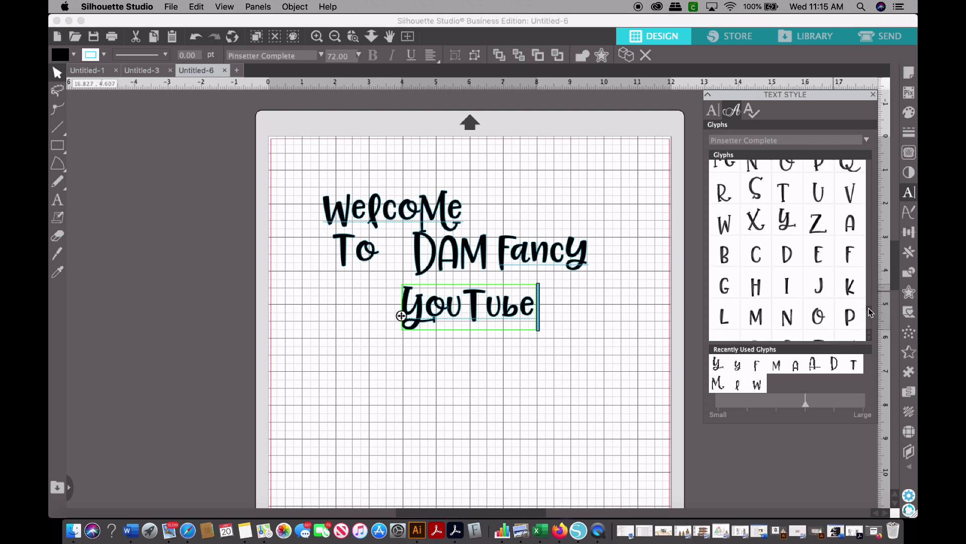
key(BackSpace)
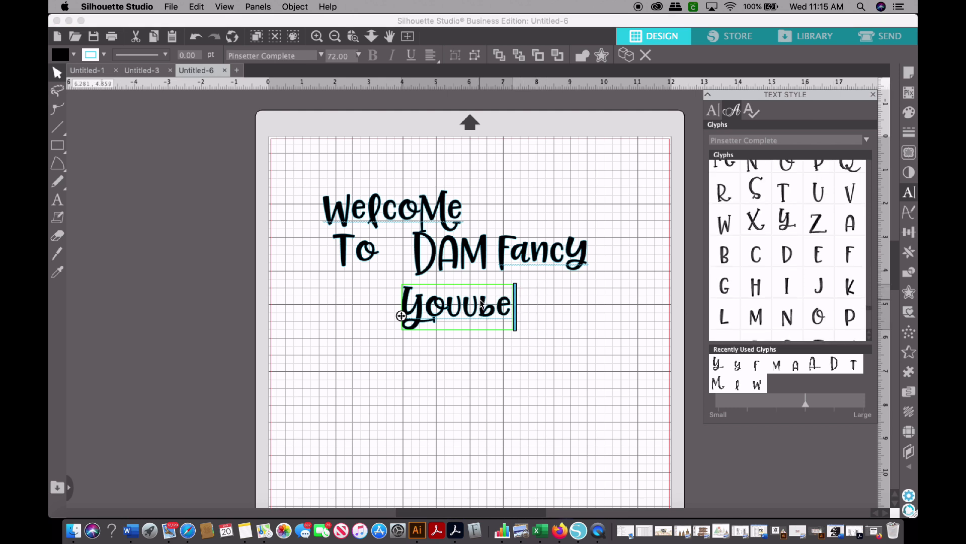
double_click(784, 193)
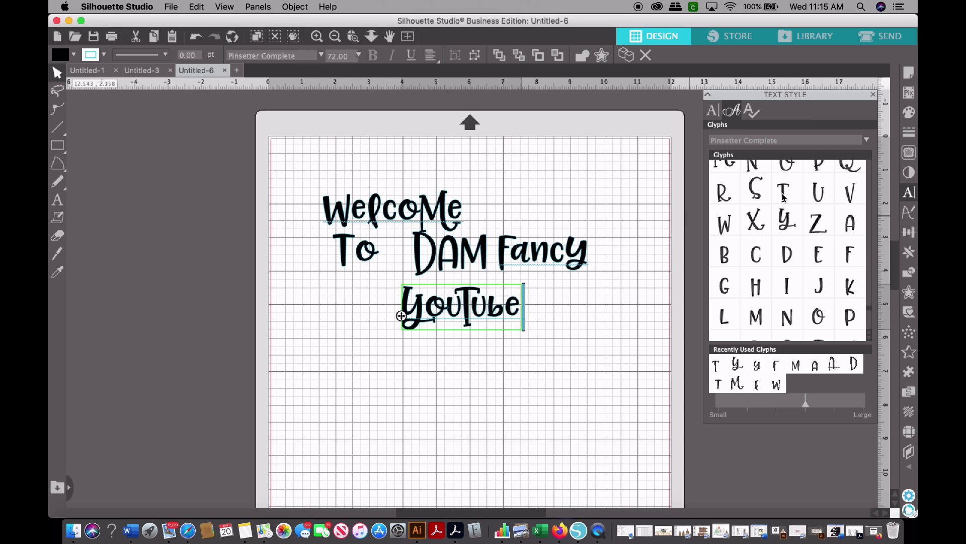
Reposition "Welcome", "To", "DAM Fancy" and "YouTube" closer together into a compact three-line layout
click(528, 372)
drag(442, 218, 456, 245)
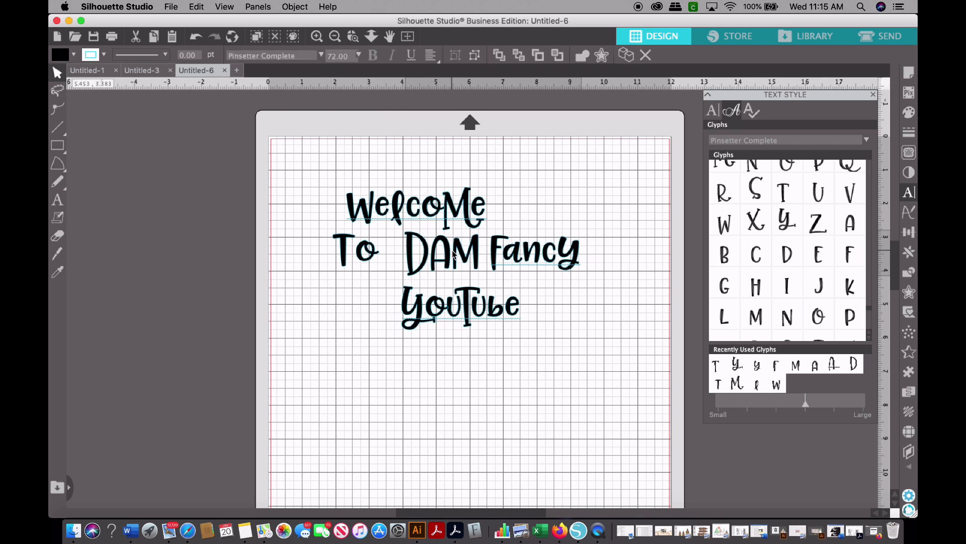
click(390, 256)
drag(377, 253, 394, 255)
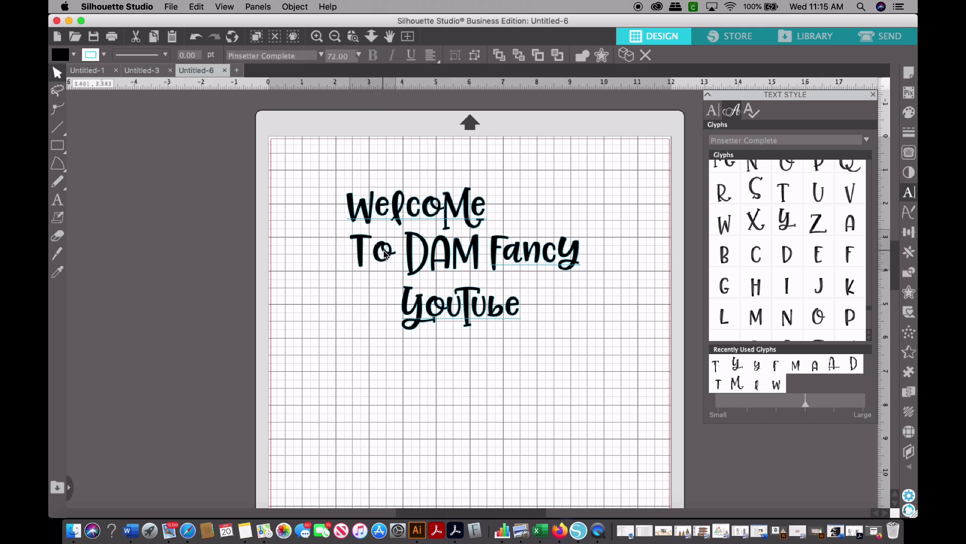
click(432, 320)
drag(440, 316, 433, 304)
click(375, 160)
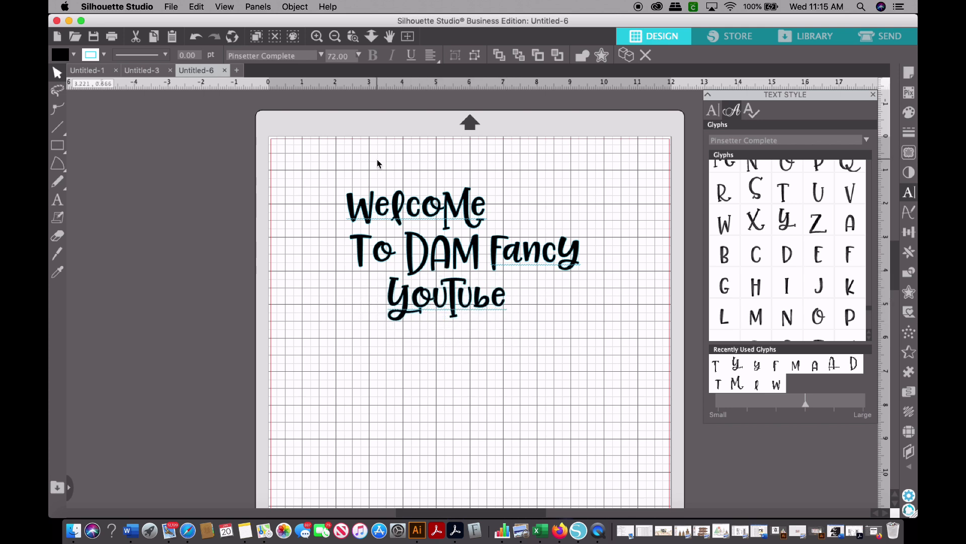
Group all the text lines and move the group to the upper-left area of the page
drag(372, 163, 595, 377)
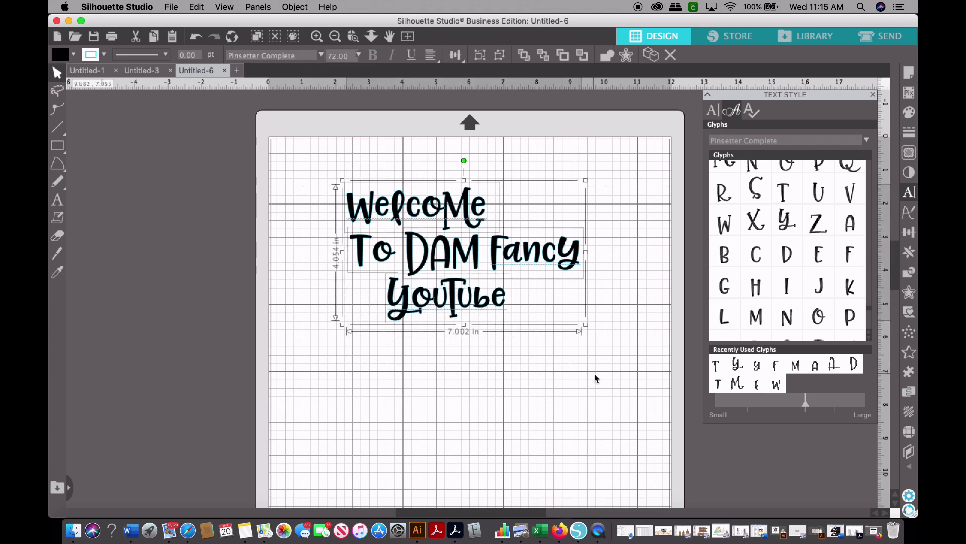
key(super+g)
click(471, 330)
drag(445, 261, 390, 228)
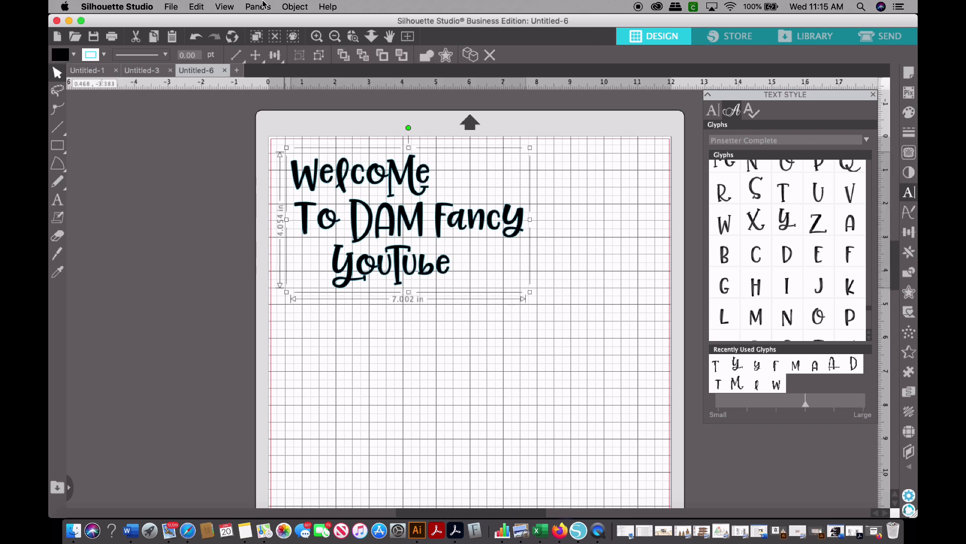
Ungroup the design and move "YouTube" down, away from "To DAM Fancy"
click(294, 6)
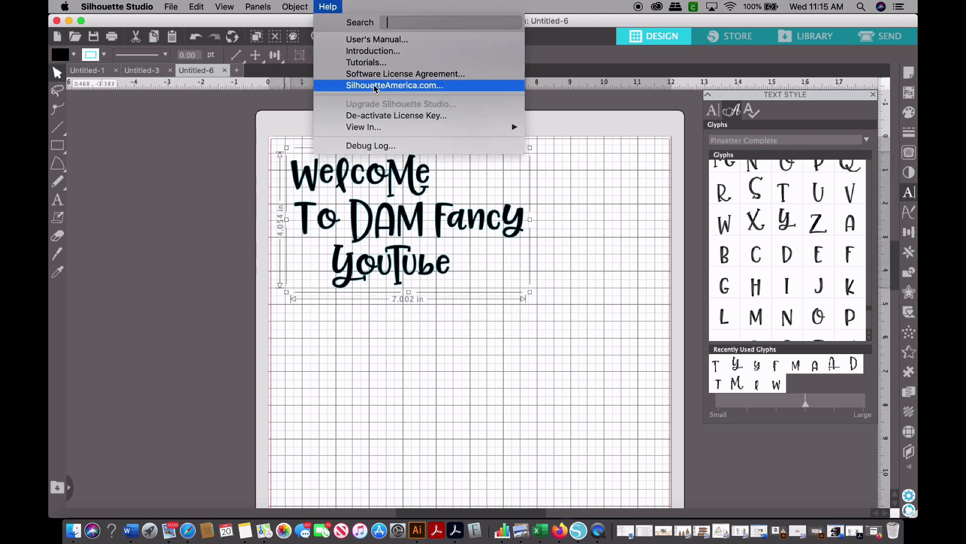
click(332, 110)
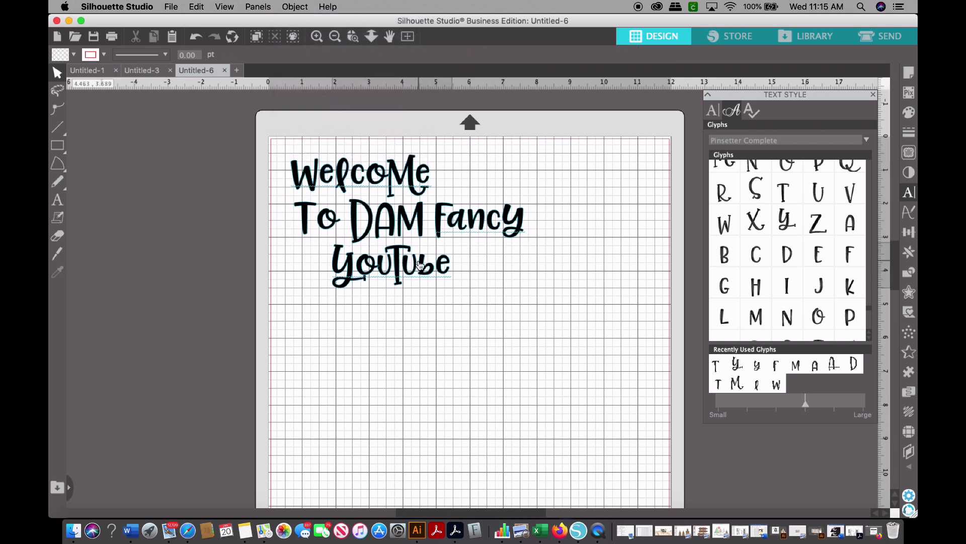
mouse_move(422, 264)
mouse_down()
mouse_move(432, 266)
mouse_move(406, 266)
mouse_move(407, 282)
mouse_up()
click(406, 282)
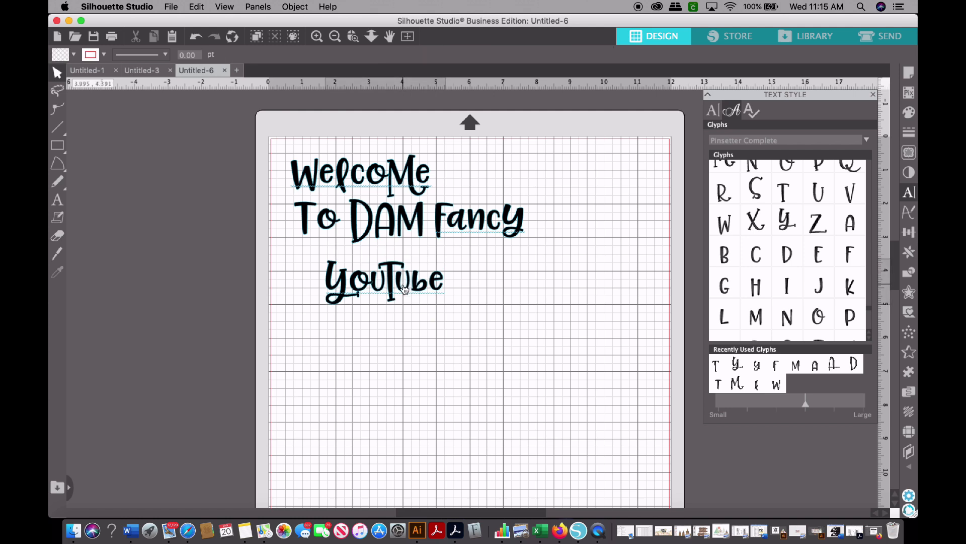
Ungroup the word "YouTube" into individual letters and clear the selection
click(294, 6)
click(388, 110)
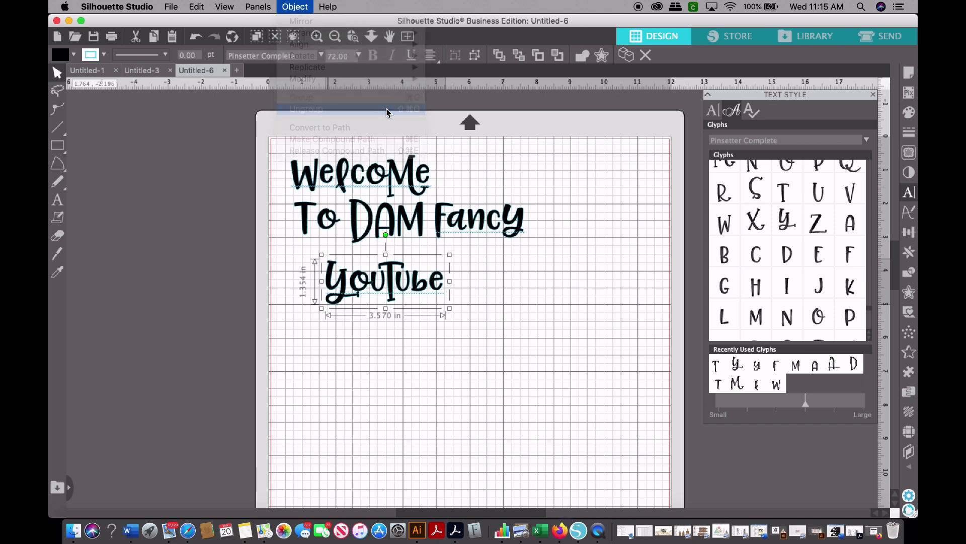
click(421, 339)
Adjust the individual letters of "YouTube", raising the T, shifting the Y and closing the gaps so neighbouring letters touch
click(439, 283)
drag(439, 283, 420, 283)
click(451, 273)
click(425, 308)
drag(338, 297, 342, 300)
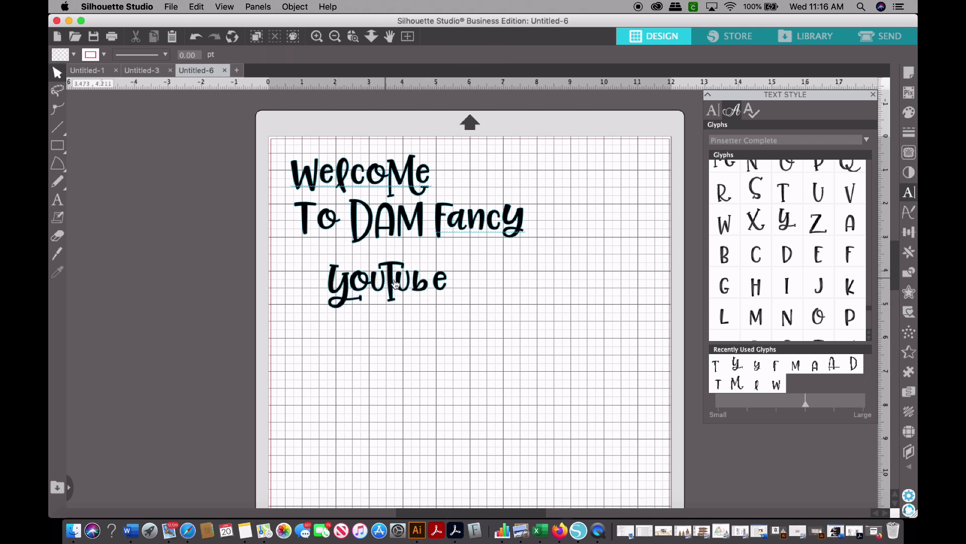
click(391, 293)
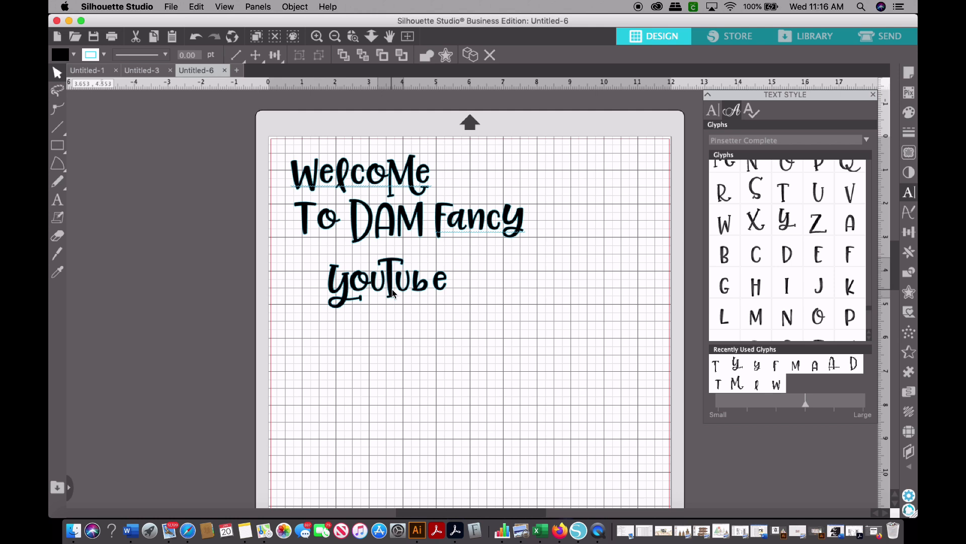
drag(428, 286, 436, 288)
click(439, 287)
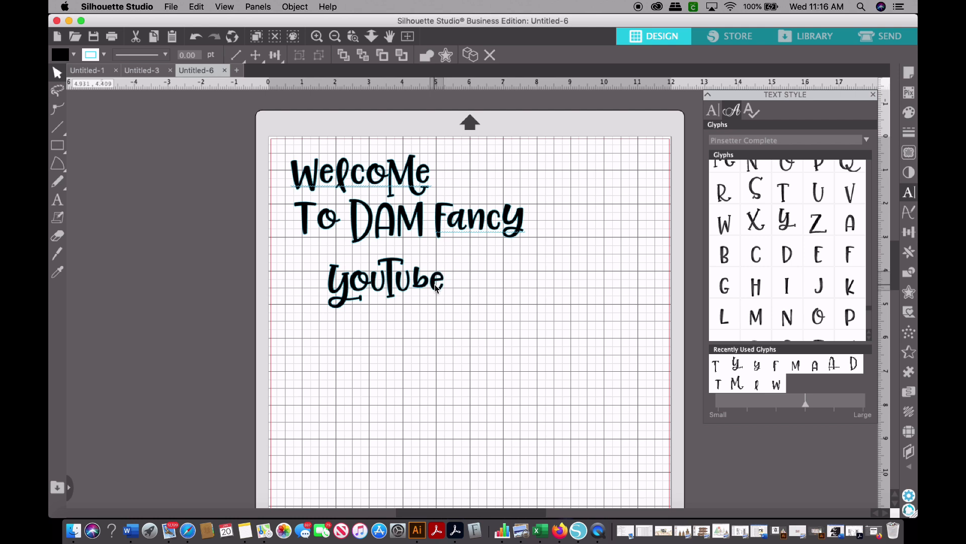
key(Escape)
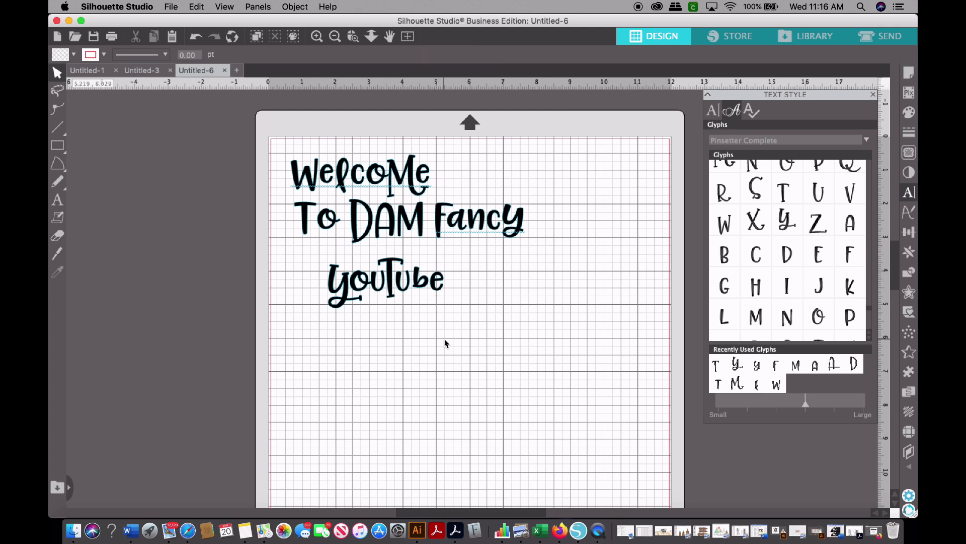
mouse_move(341, 298)
mouse_down()
mouse_move(339, 328)
mouse_move(342, 297)
mouse_up()
key(Escape)
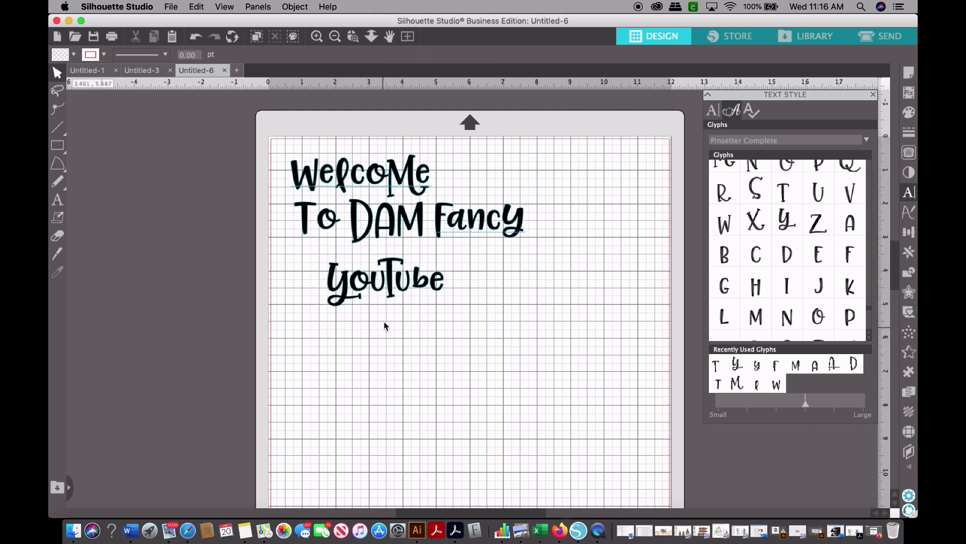
Dismiss the notification and weld the selected letters of "YouTube" together
click(338, 282)
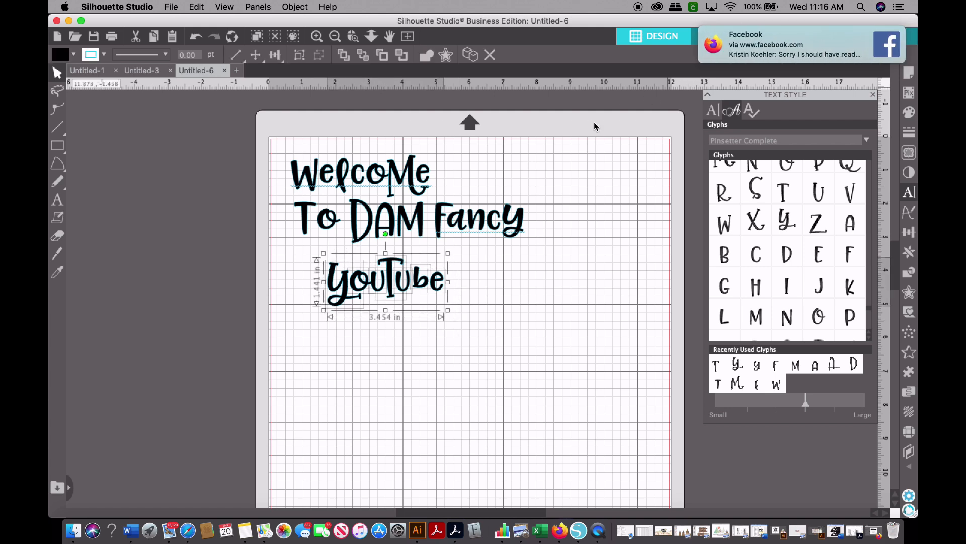
mouse_move(748, 59)
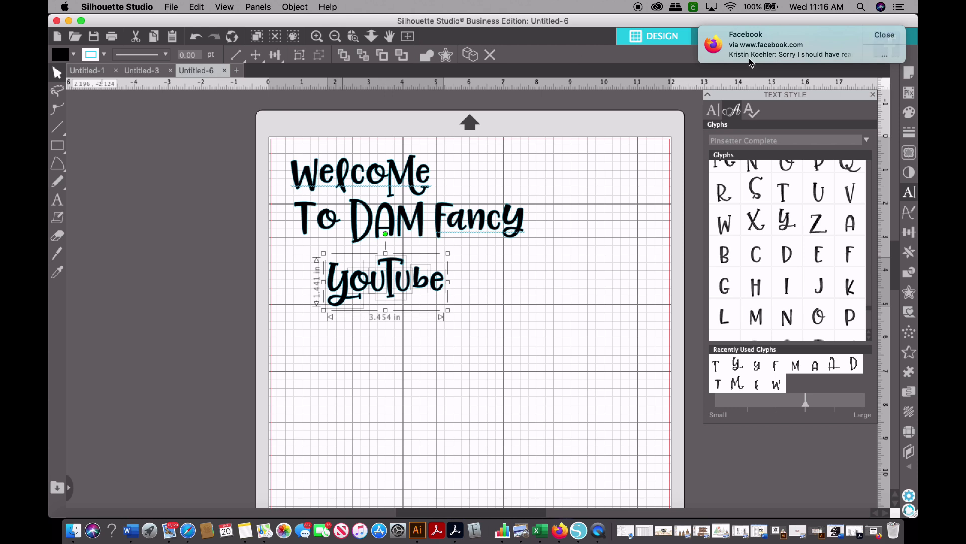
click(871, 39)
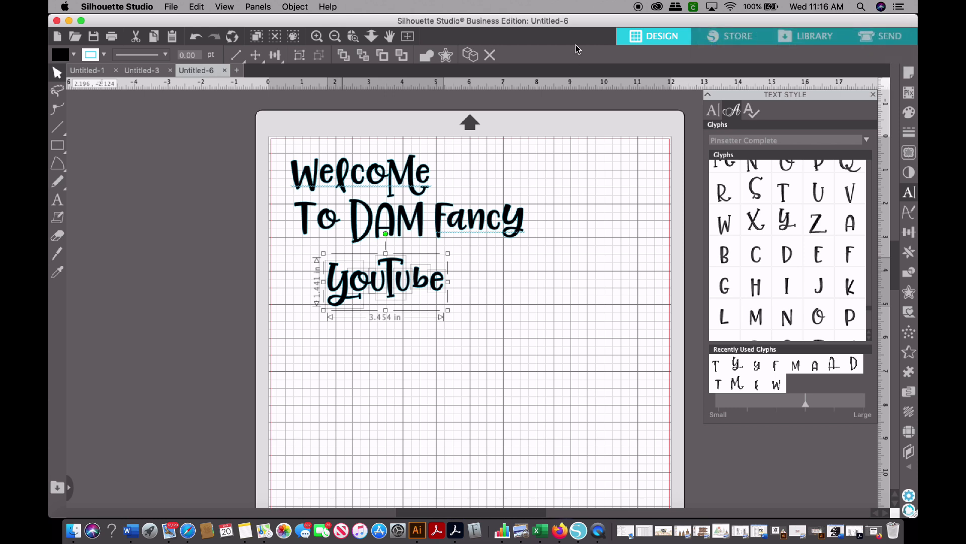
click(291, 7)
mouse_move(387, 79)
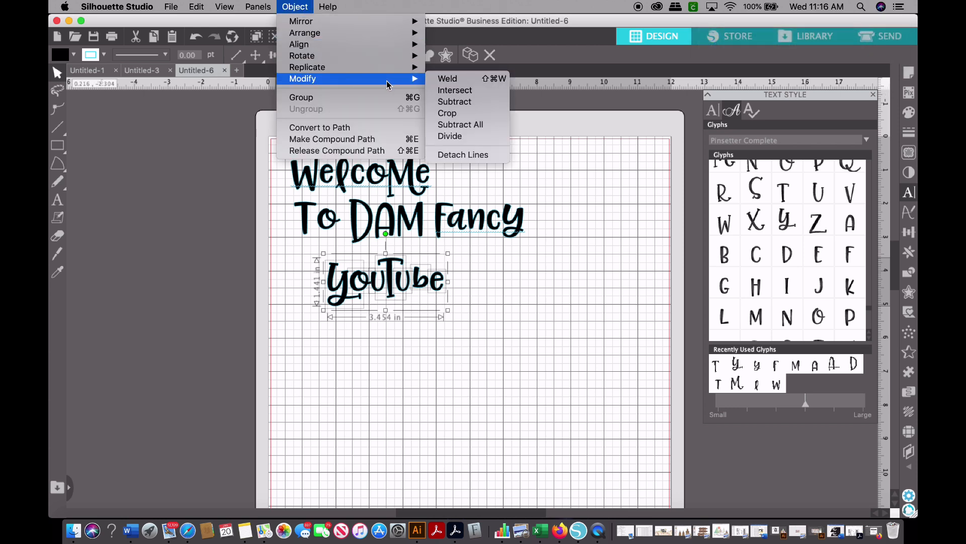
click(448, 79)
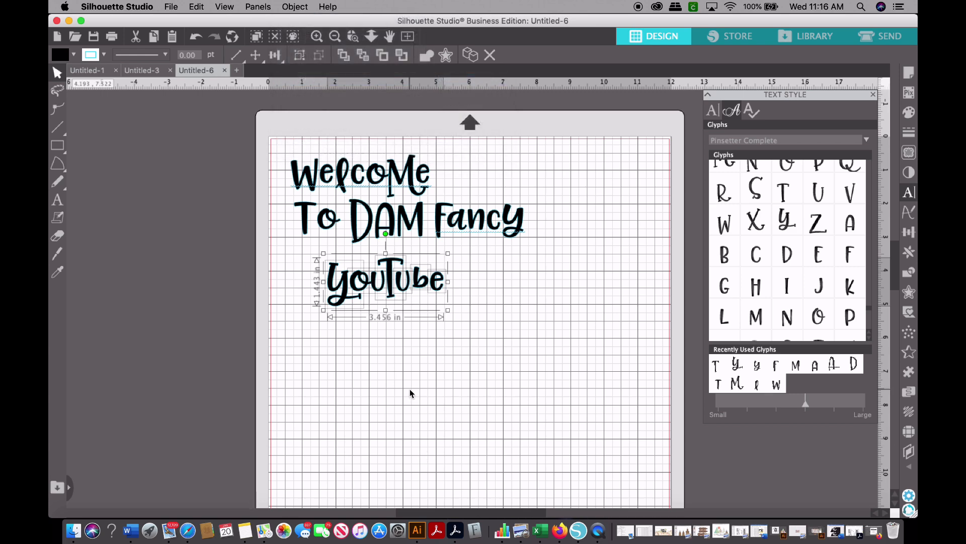
click(411, 406)
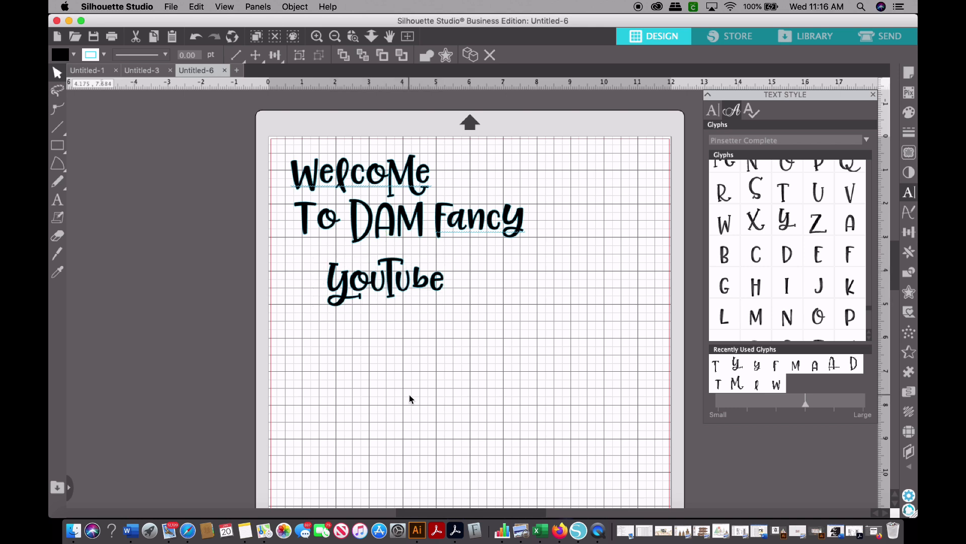
Select all the pieces of "YouTube" and group them
click(436, 300)
drag(433, 347, 315, 249)
click(296, 7)
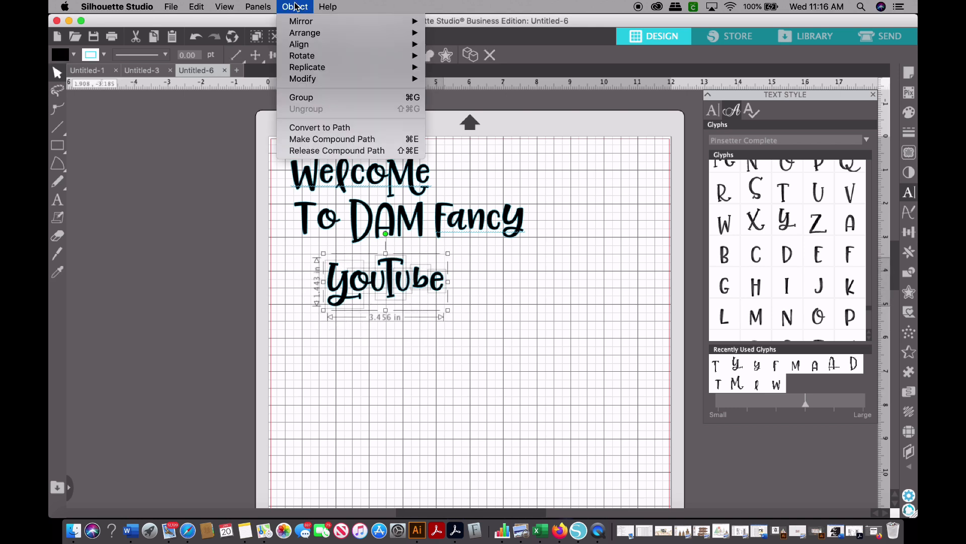
click(385, 97)
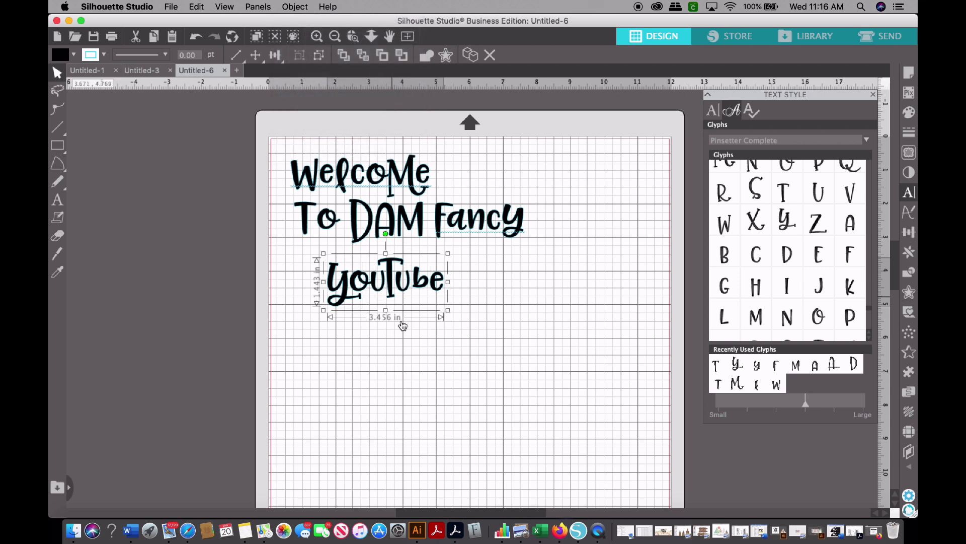
Move the grouped "YouTube" up and slightly left so it nests just beneath "To DAM Fancy"
click(400, 325)
click(398, 262)
drag(392, 289, 380, 236)
click(392, 404)
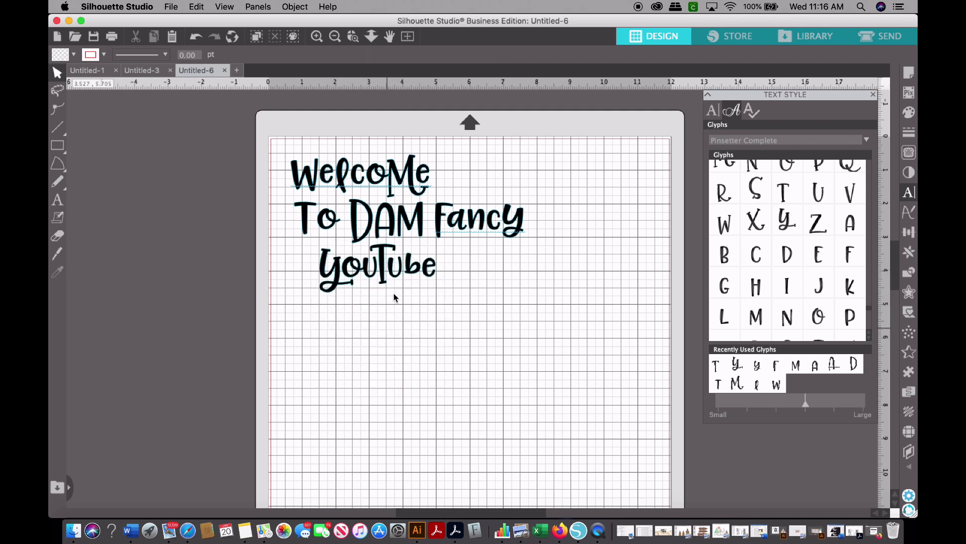
mouse_move(385, 280)
mouse_down()
mouse_move(407, 298)
mouse_move(388, 285)
mouse_up()
click(455, 305)
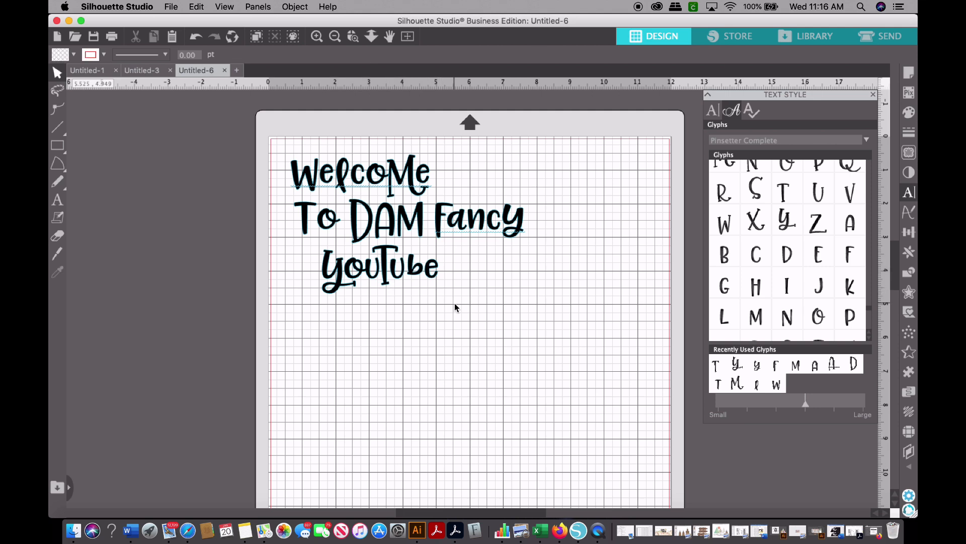
Scale the whole design down proportionally to a text size of about 51 pt, and nudge "Welcome" slightly left
drag(292, 142, 489, 306)
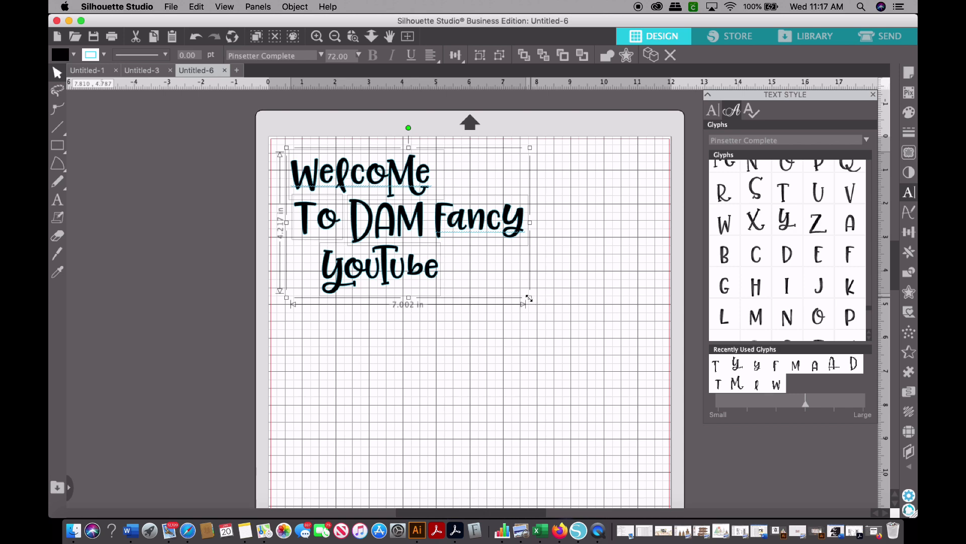
drag(530, 297, 463, 252)
click(474, 317)
drag(369, 166, 366, 168)
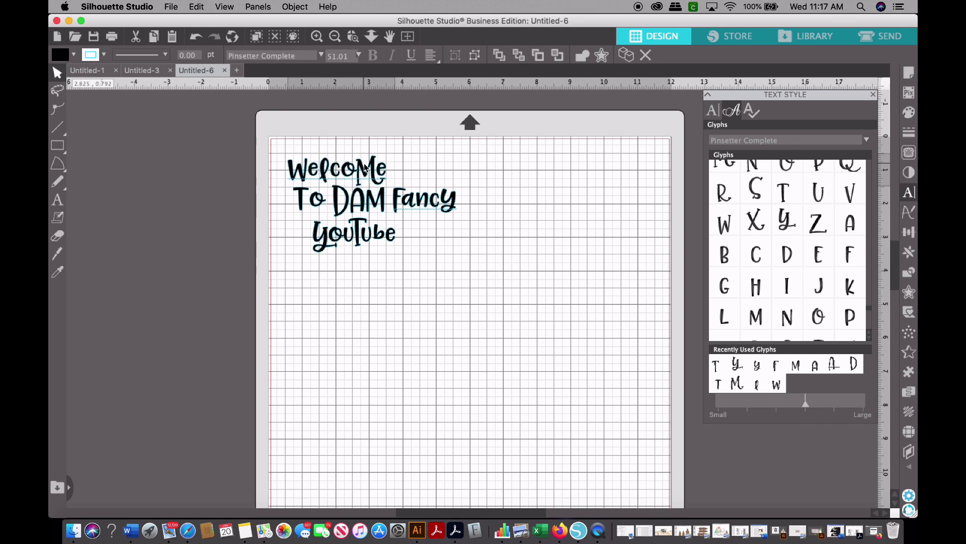
click(360, 218)
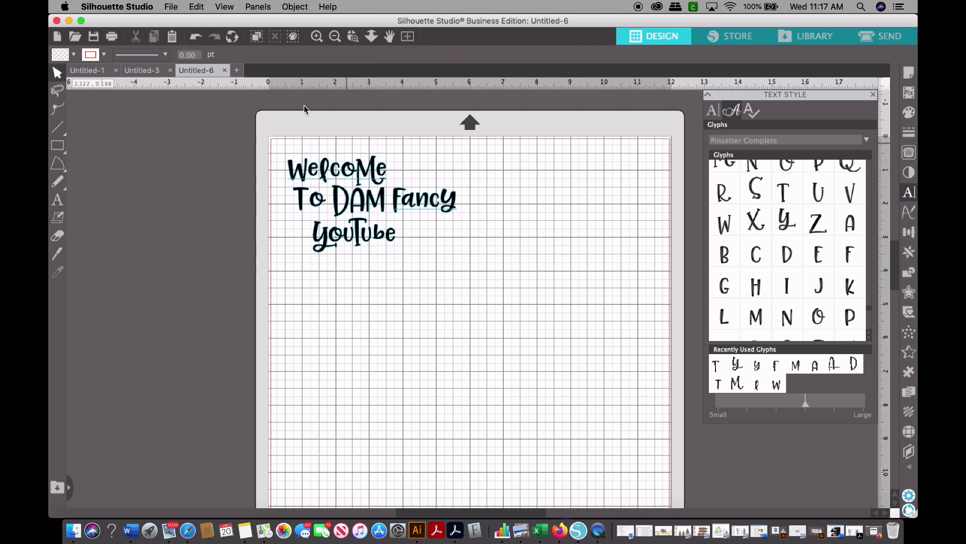
Select "Welcome", "To DAM Fancy" and "YouTube" and group them into a single design
drag(290, 139, 493, 272)
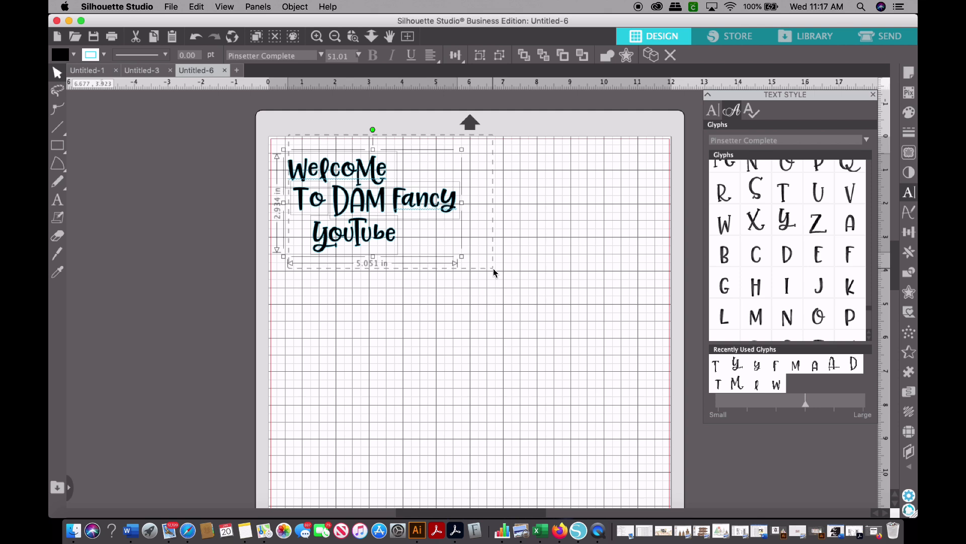
click(294, 7)
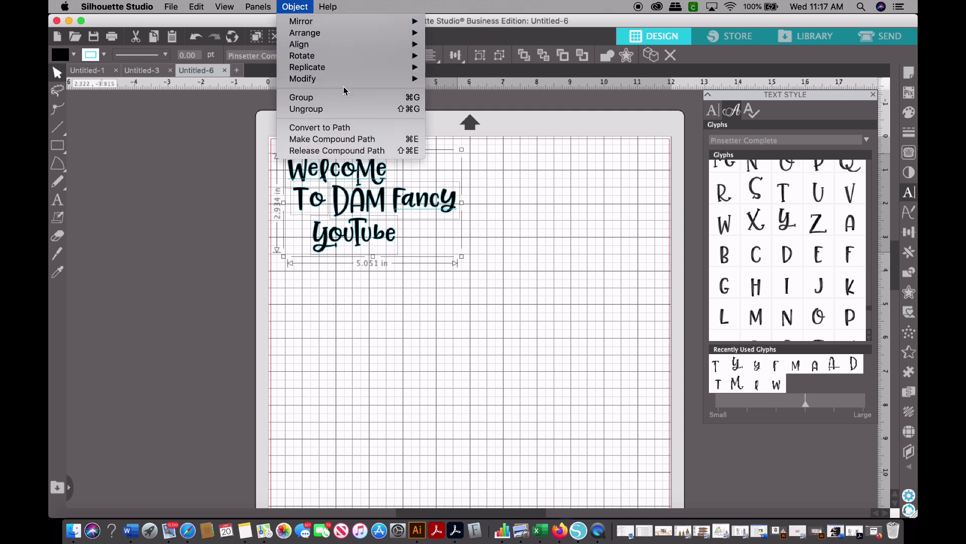
click(349, 102)
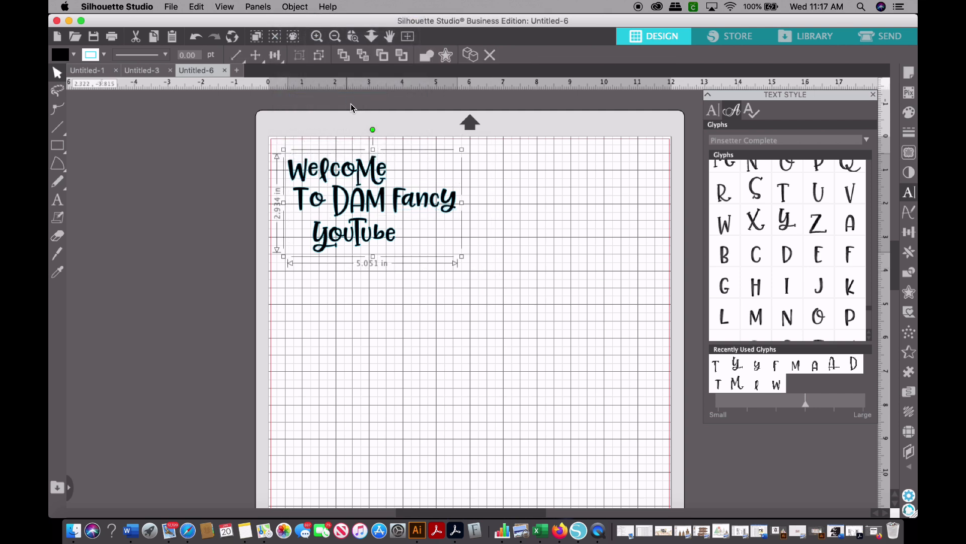
click(419, 304)
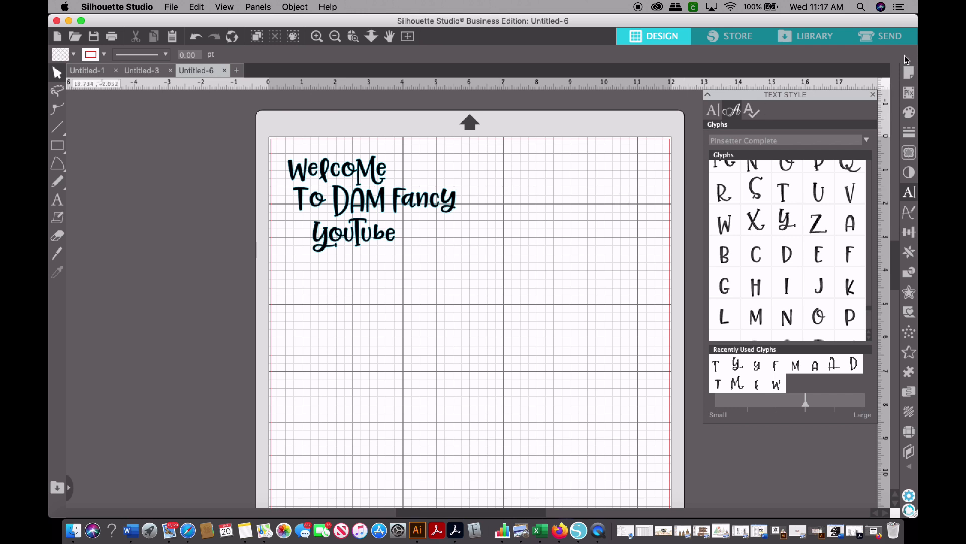
Set up the cut job by fill color and exclude the Pattern fill from cutting
click(881, 38)
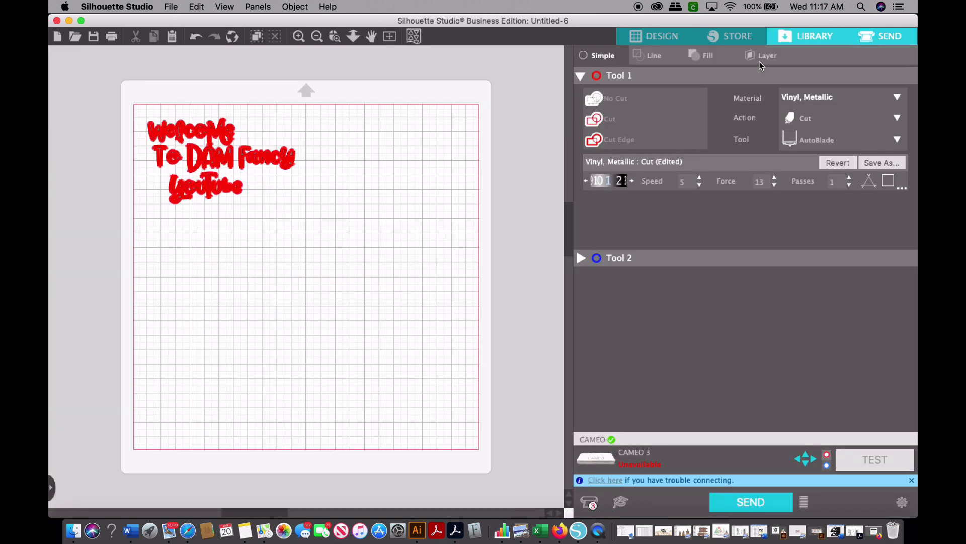
click(654, 55)
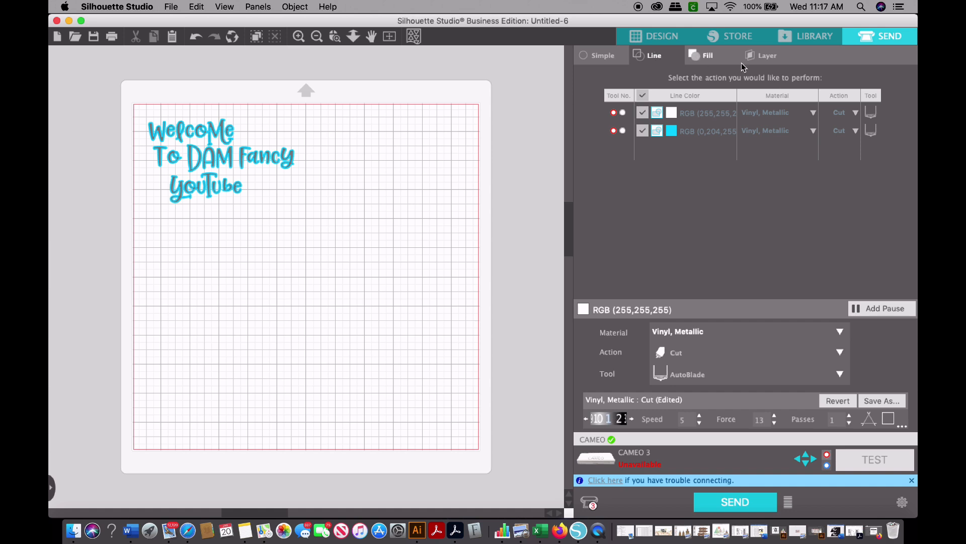
click(711, 58)
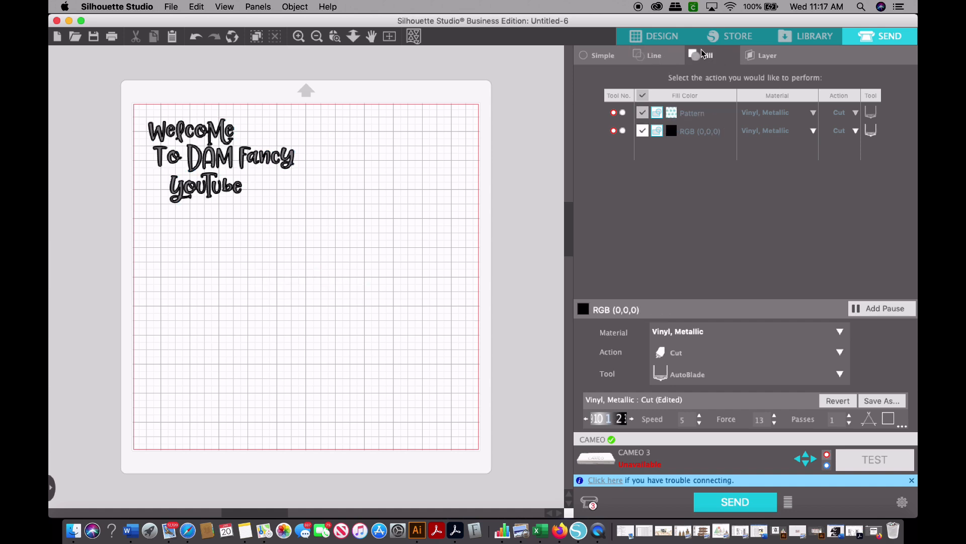
click(660, 37)
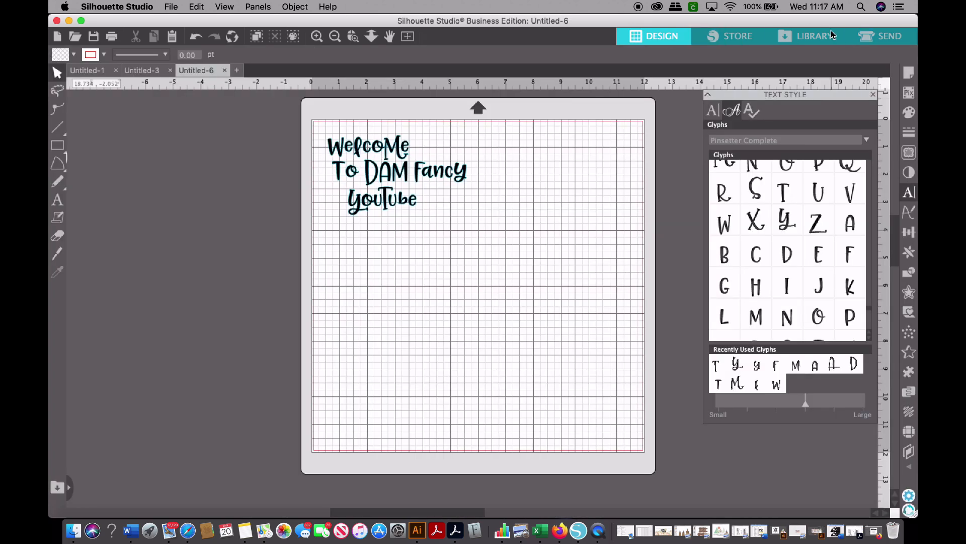
click(870, 37)
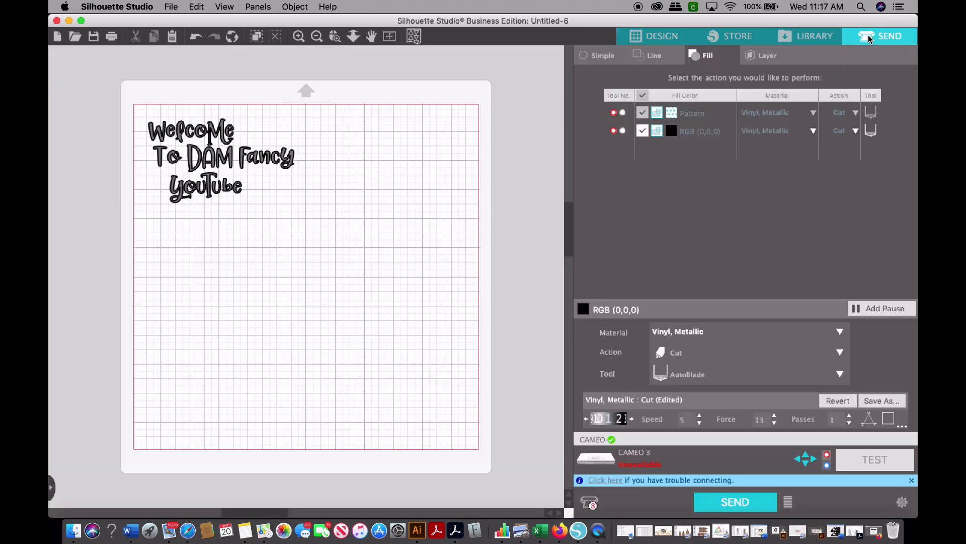
click(642, 114)
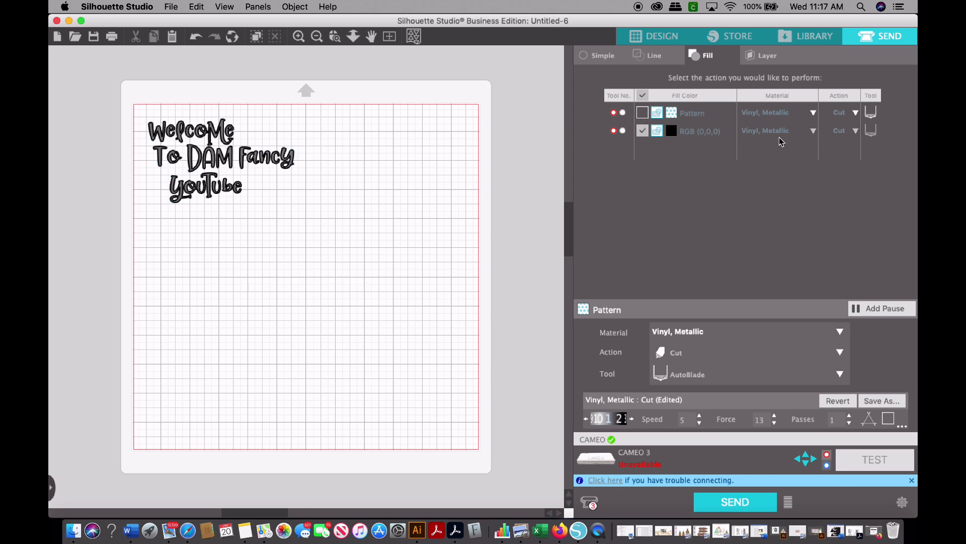
Set the black fill's material to Vinyl, Matte with a cutting speed of 5 and a force of 13
click(814, 131)
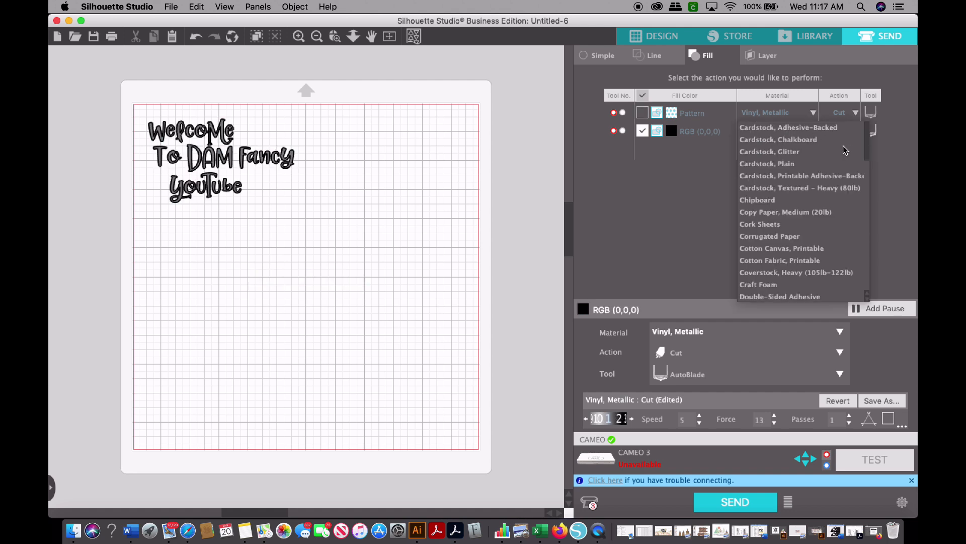
click(869, 282)
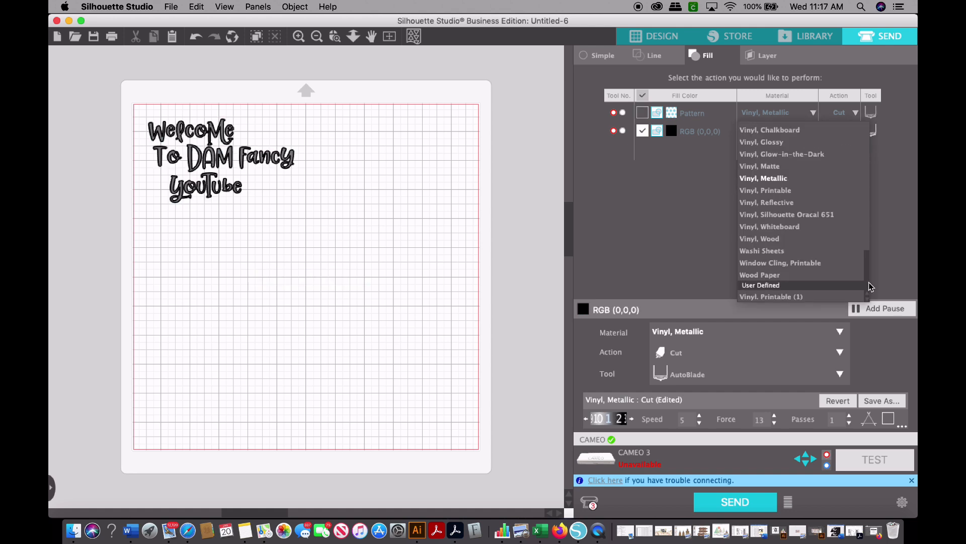
click(785, 168)
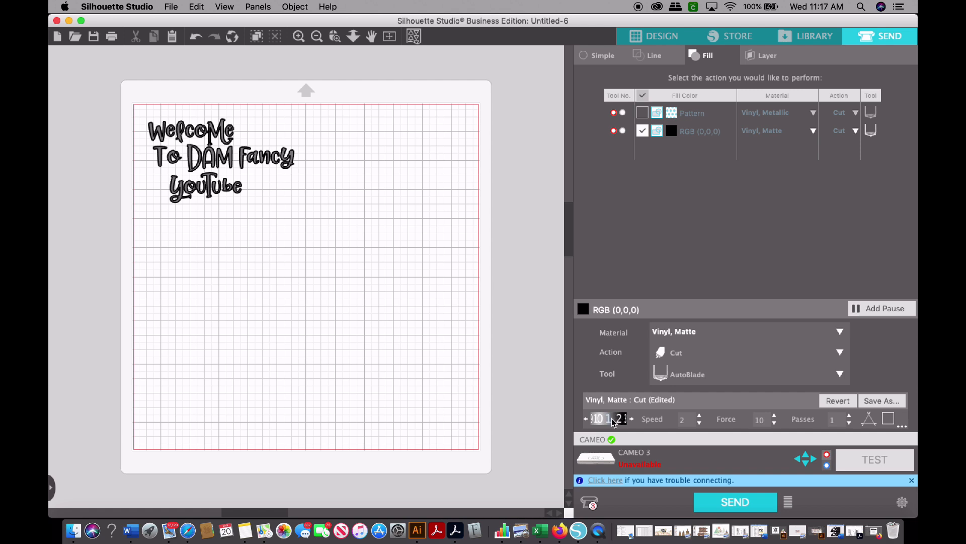
click(700, 415)
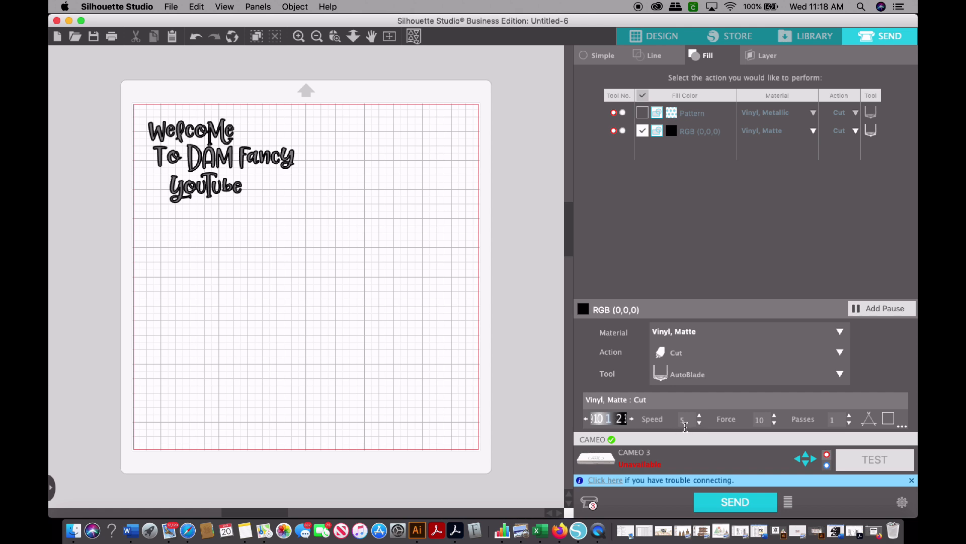
click(774, 416)
click(774, 415)
click(775, 416)
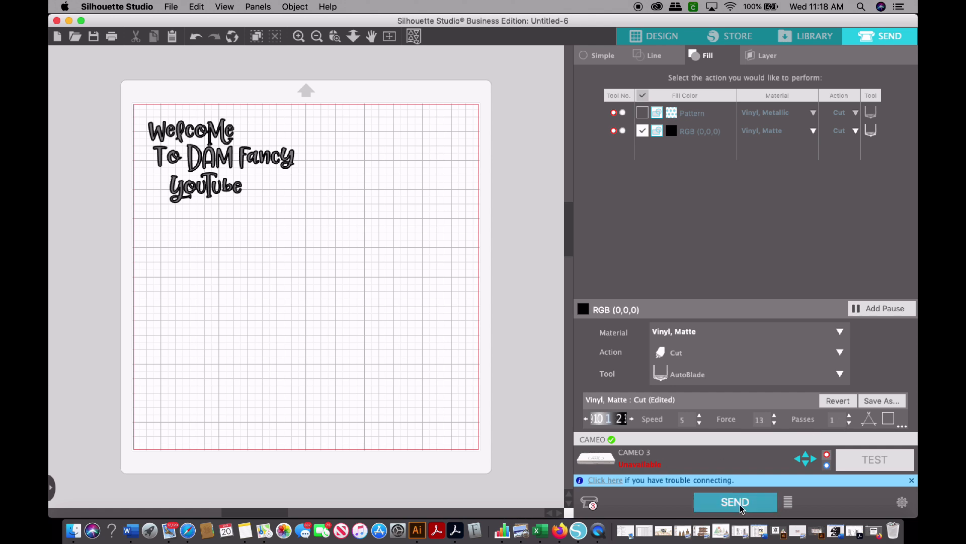
Return to the design page, reposition the grouped text slightly on the mat, and close the text style settings
click(638, 32)
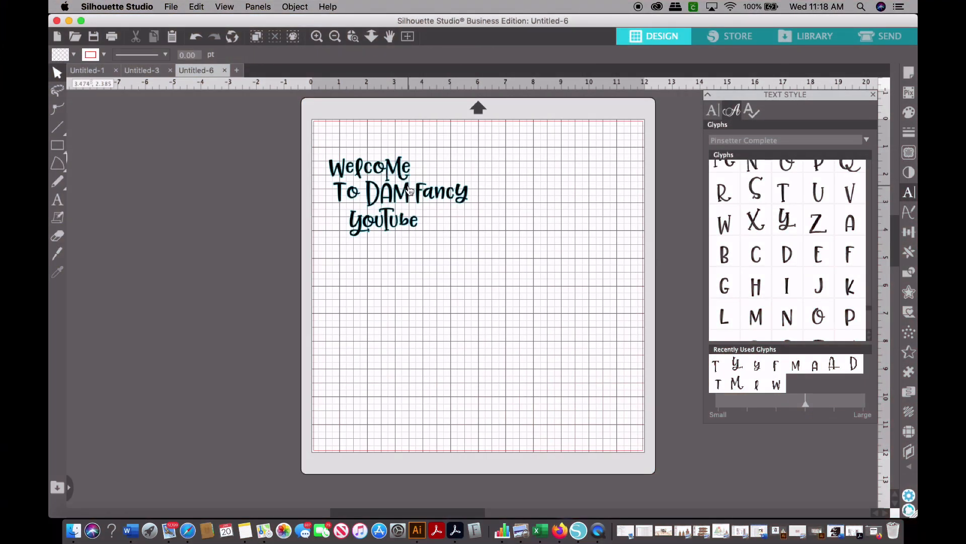
mouse_move(410, 190)
mouse_down()
mouse_move(430, 194)
mouse_move(422, 205)
mouse_move(397, 204)
mouse_up()
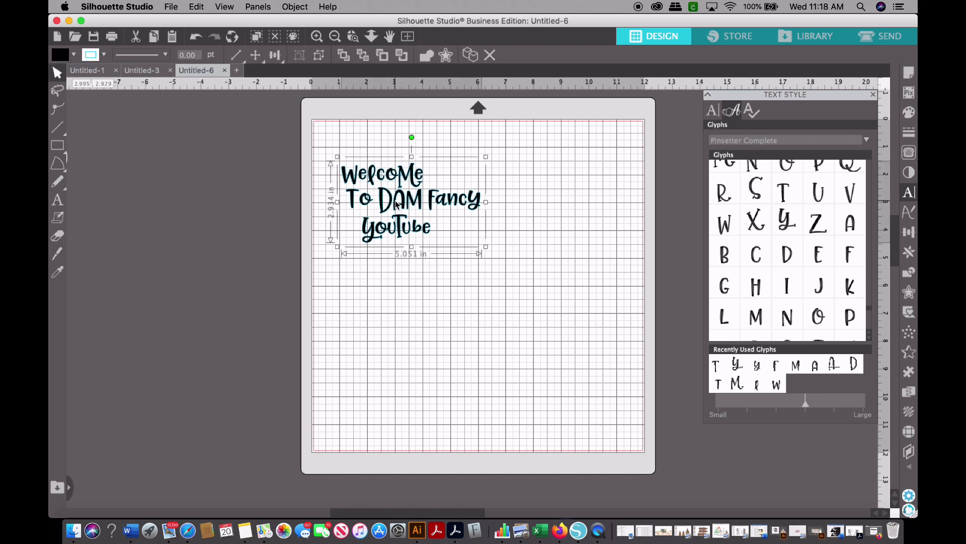
click(874, 95)
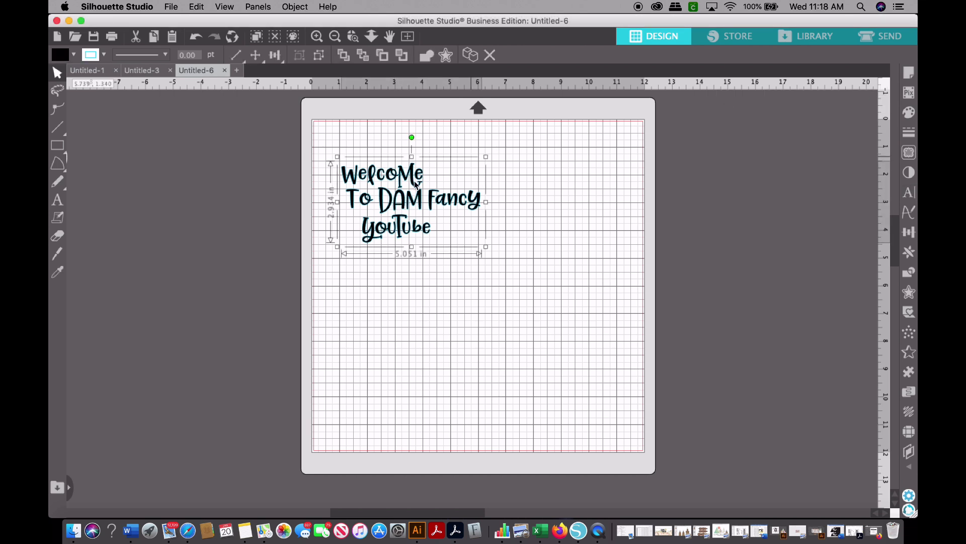
Change the grouped text's line color to black and shift the text slightly up and left
click(104, 55)
click(164, 85)
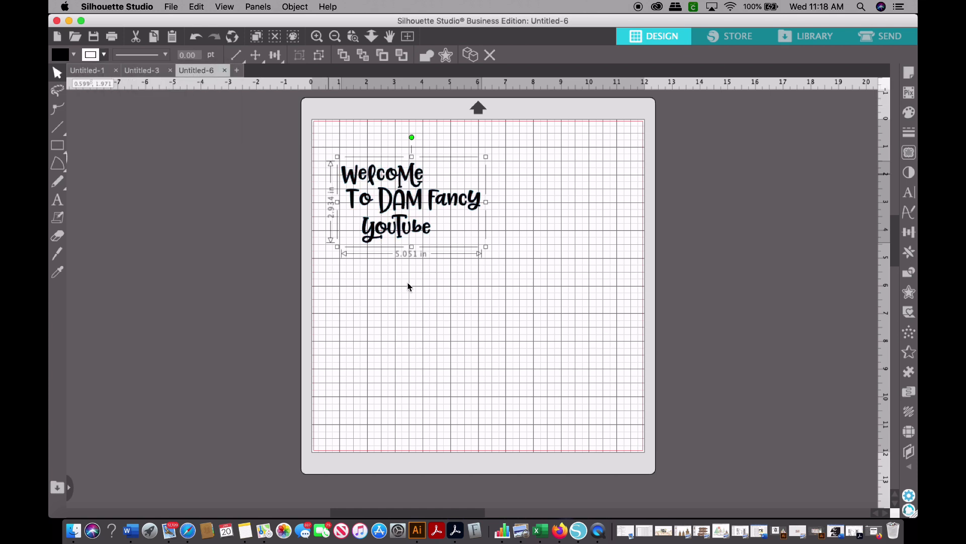
click(395, 262)
mouse_move(403, 221)
mouse_down()
mouse_move(404, 255)
mouse_move(398, 213)
mouse_up()
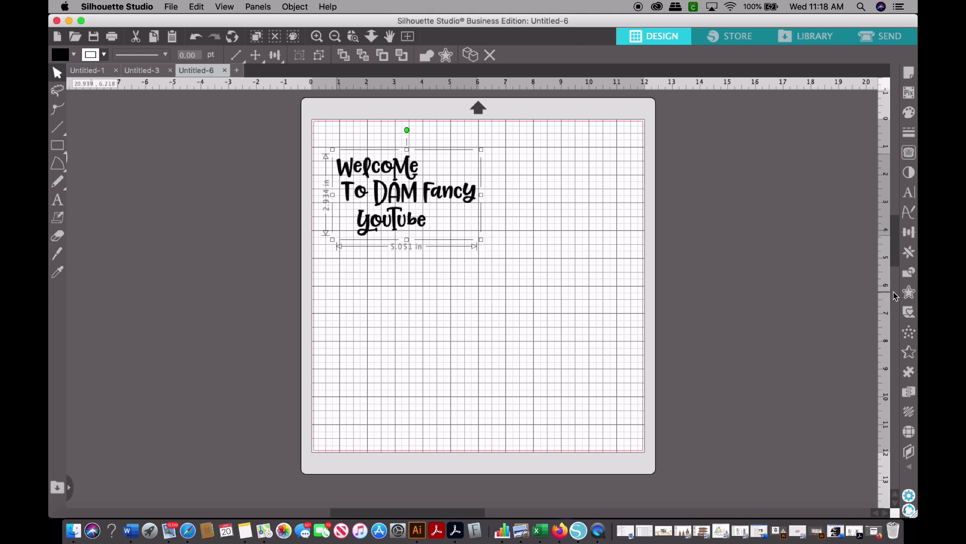
Create an outer offset around the grouped text and fill it with bright pink
click(909, 292)
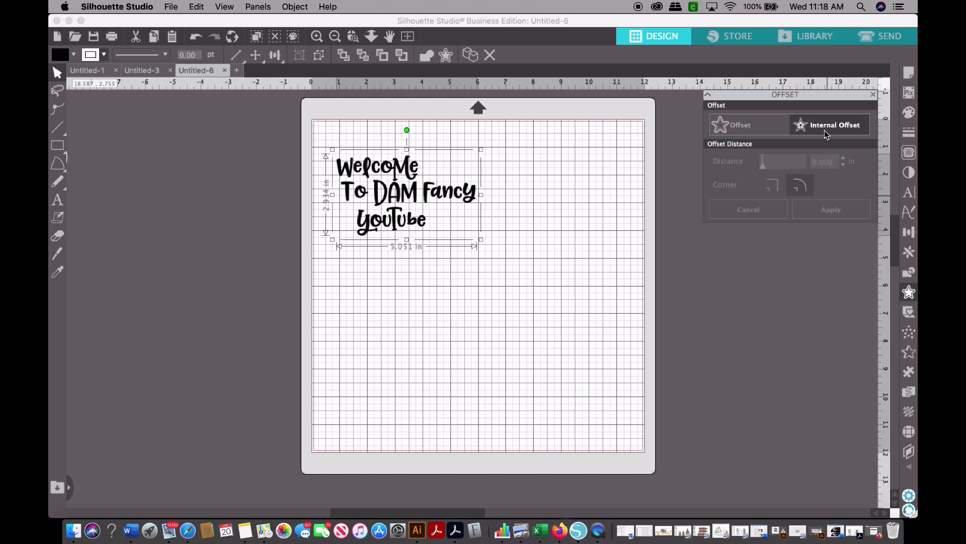
click(738, 125)
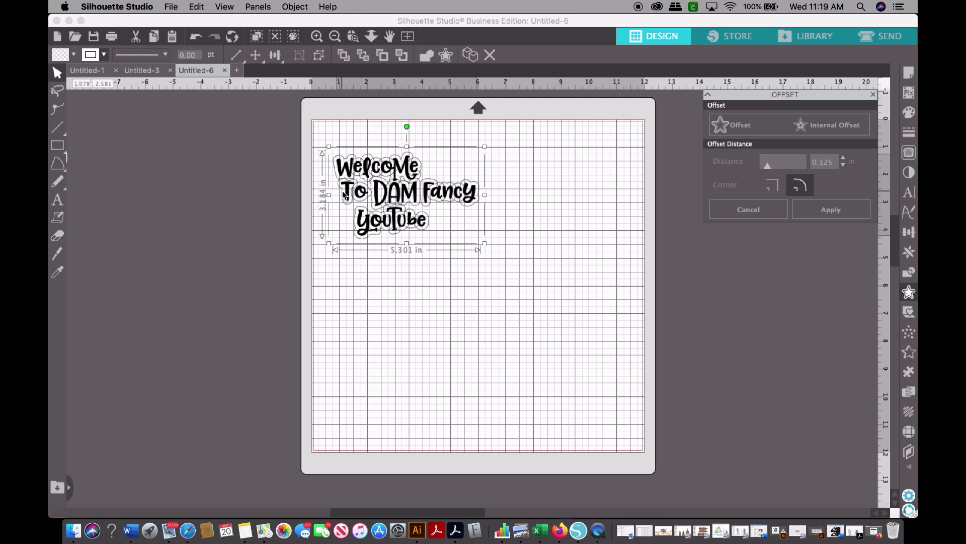
click(74, 56)
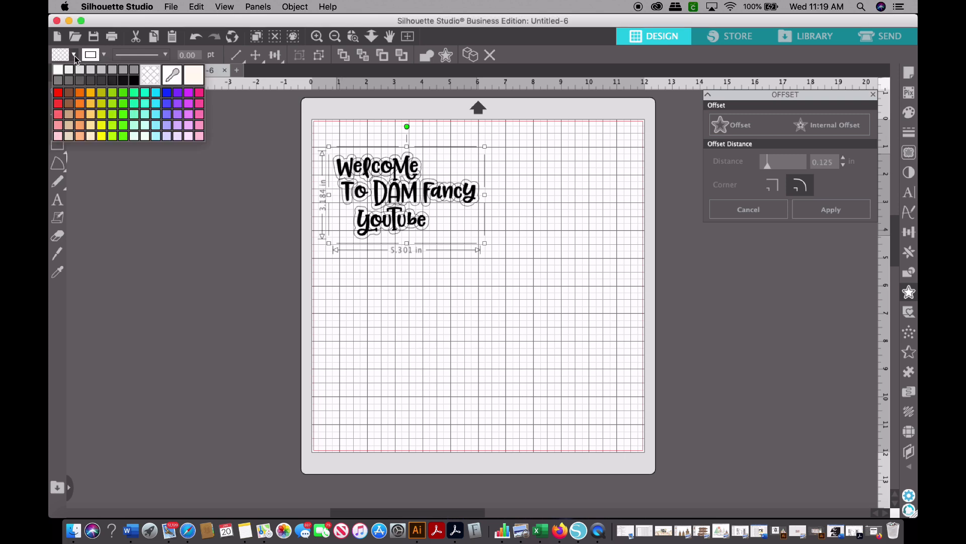
click(199, 98)
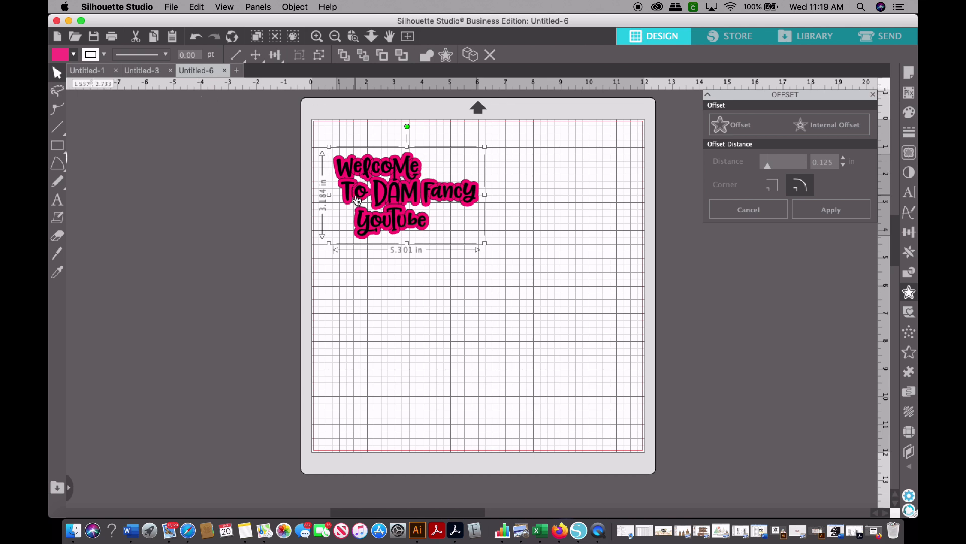
Set the offset distance to 0.060 in with rounded corners and apply the offset
click(844, 165)
click(844, 165)
click(844, 165)
click(844, 165)
click(844, 165)
click(844, 165)
click(844, 165)
click(845, 165)
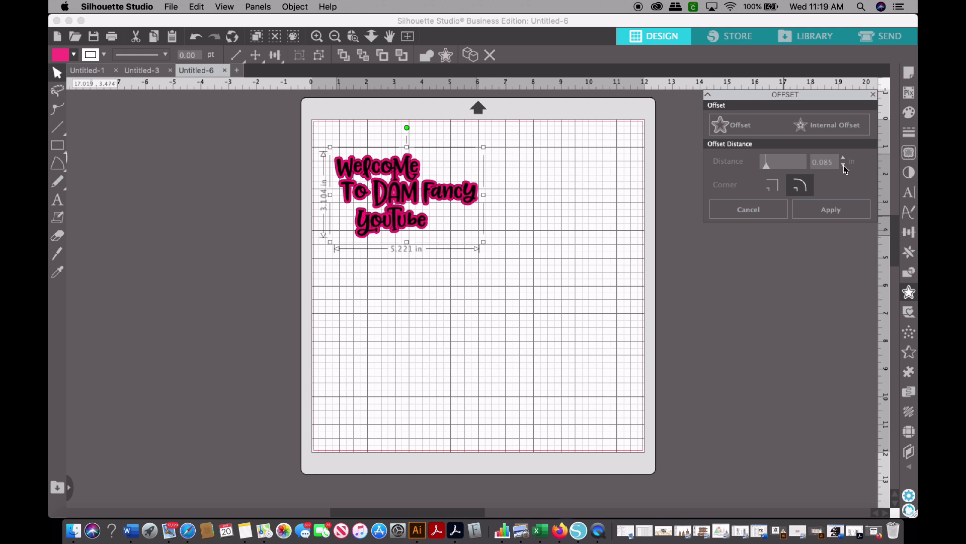
click(844, 165)
click(844, 165)
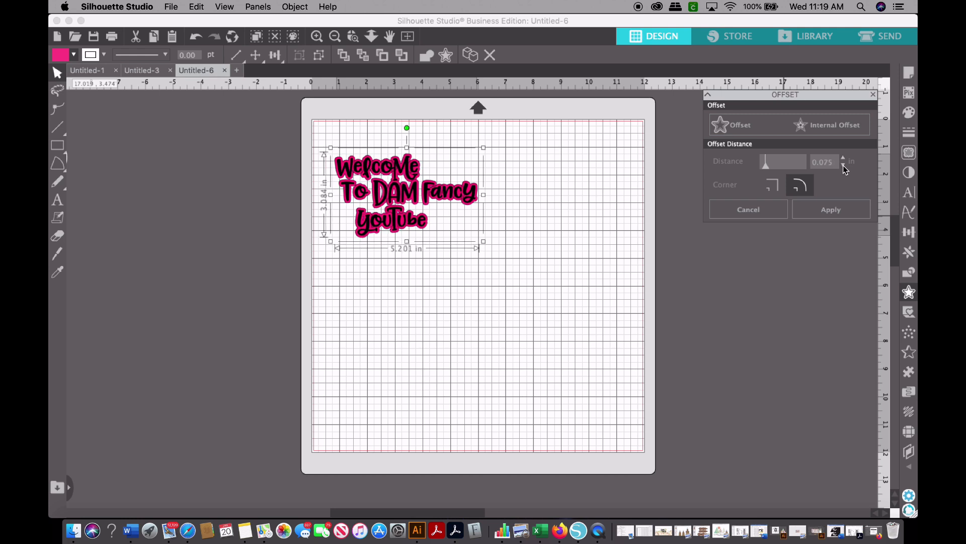
click(844, 166)
click(844, 166)
click(844, 165)
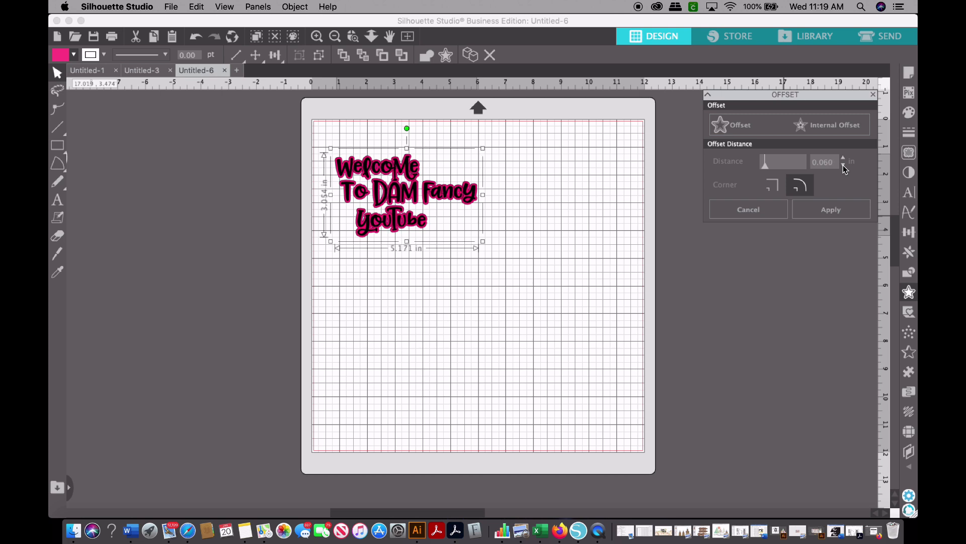
click(844, 165)
click(844, 165)
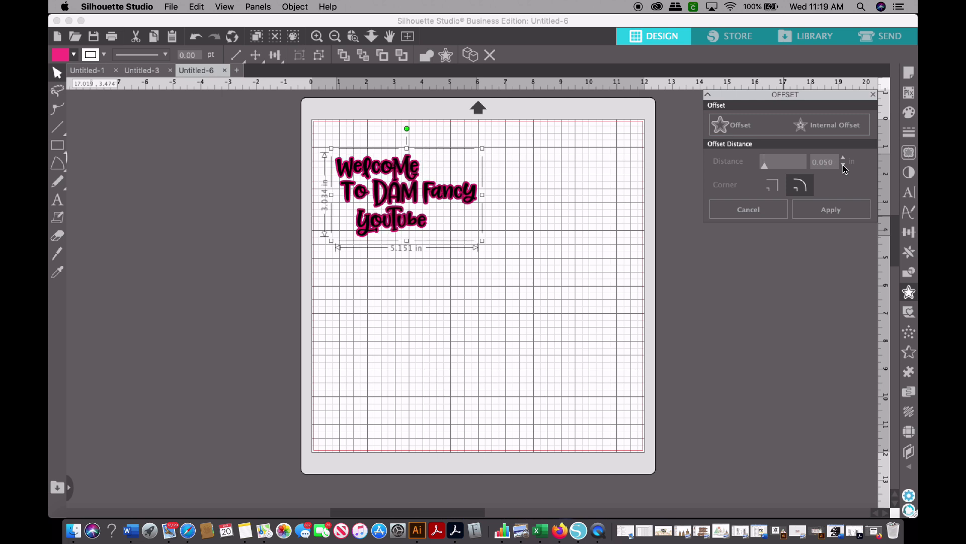
click(844, 166)
click(844, 166)
click(844, 165)
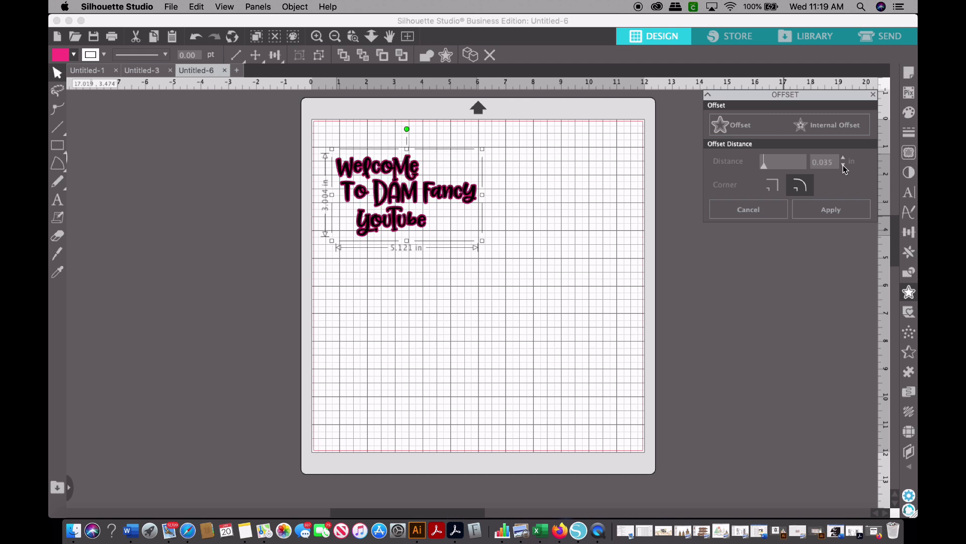
click(844, 158)
click(844, 158)
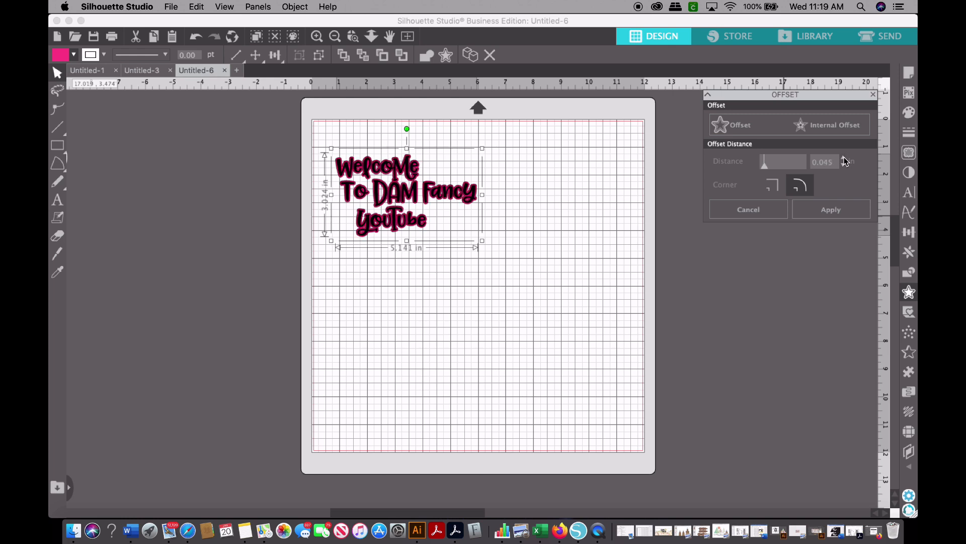
click(844, 158)
click(844, 158)
click(844, 158)
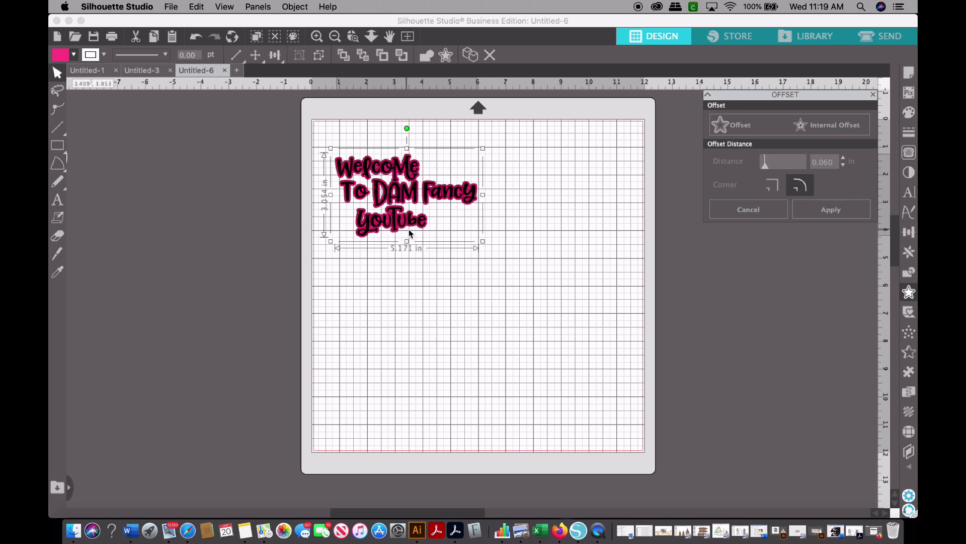
click(828, 215)
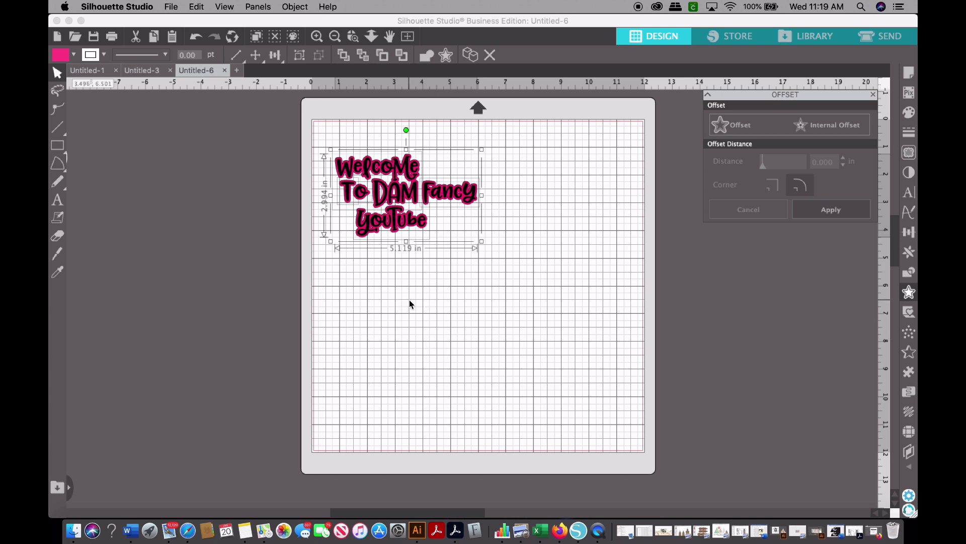
Group the pink offset pieces and move them to the right of the black lettering
key(super+g)
drag(411, 222, 562, 229)
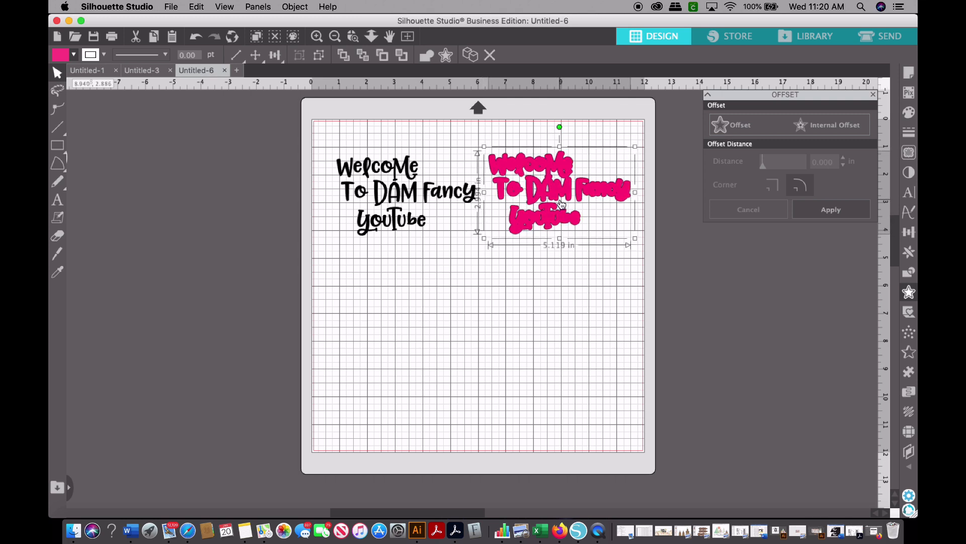
Lay the black lettering over the pink offset as a preview, and move it back beside the offset
drag(413, 221, 563, 220)
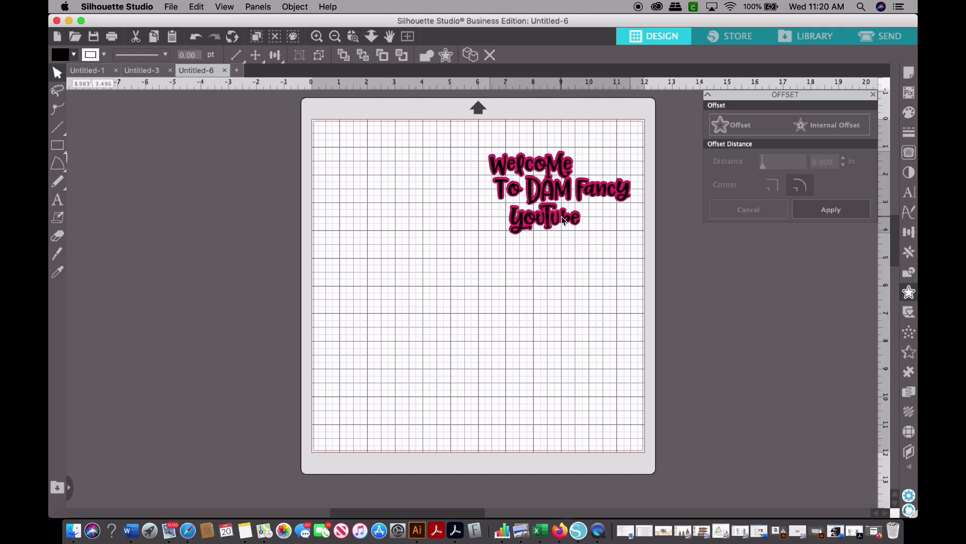
drag(564, 220, 395, 202)
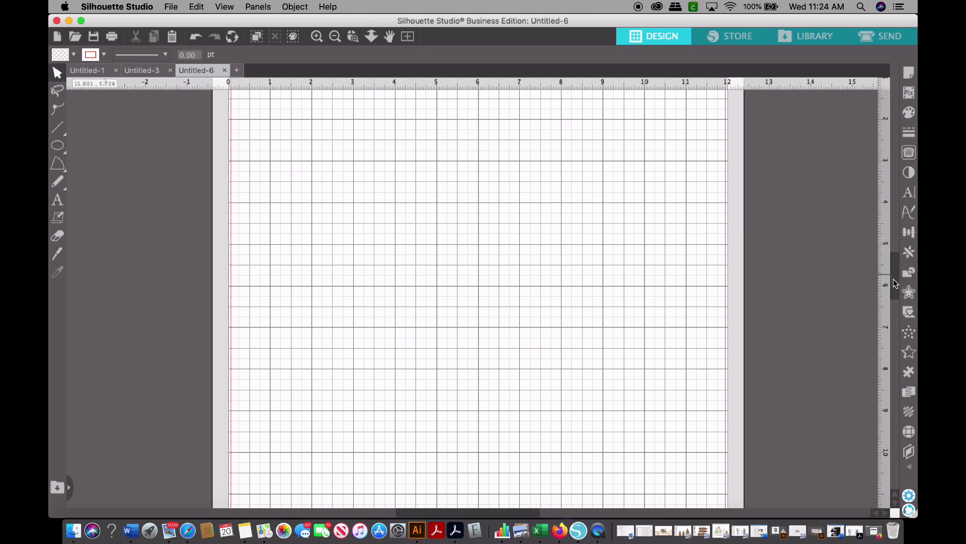
Import the monogram image IMG_4415.PNG from the Downloads folder onto the design page
drag(897, 284, 897, 266)
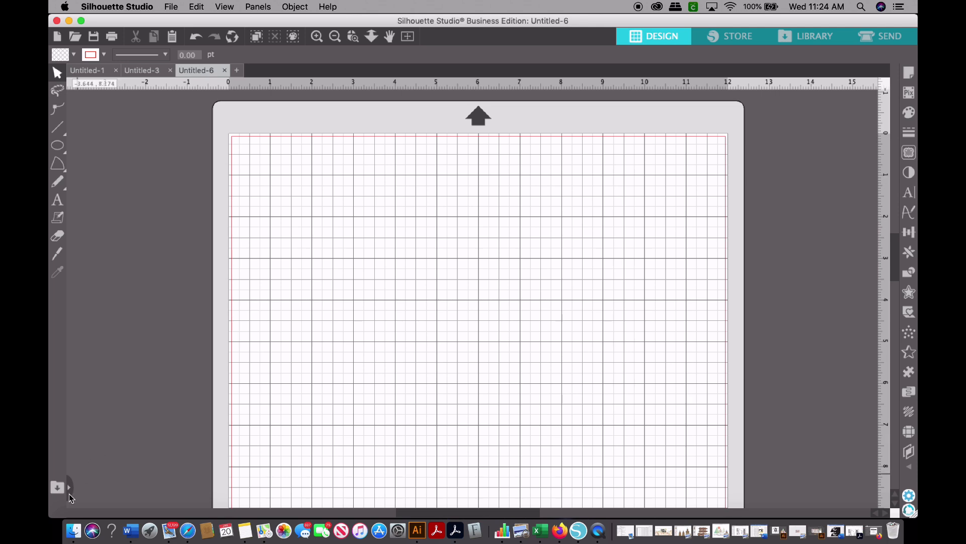
click(74, 533)
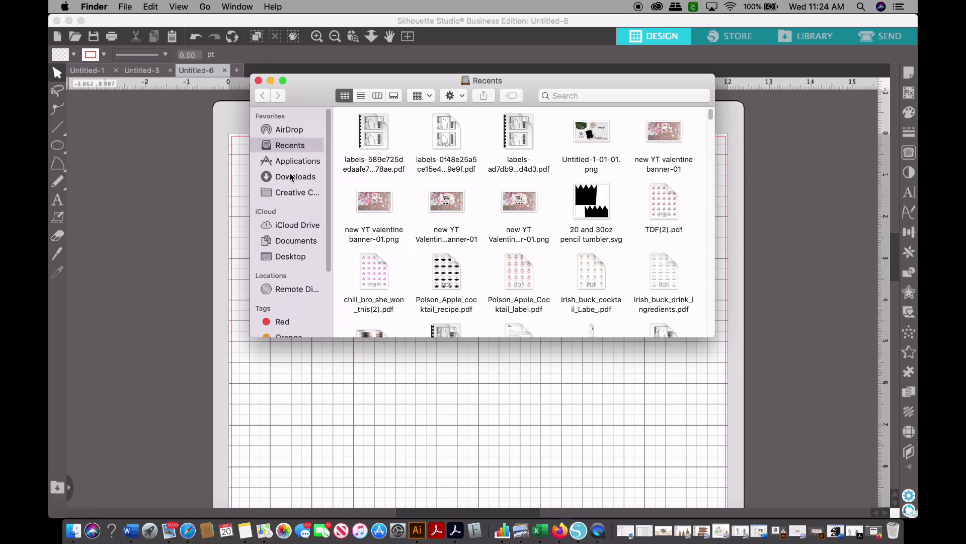
click(293, 176)
drag(436, 153, 432, 355)
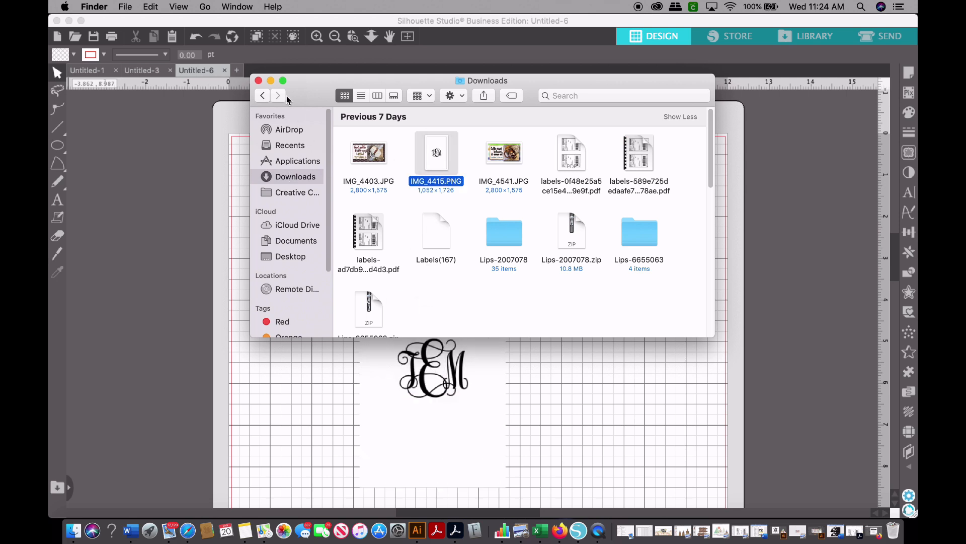
click(258, 81)
Enlarge the monogram image to about 5.28 in wide and position it around the middle of the page
click(400, 283)
drag(400, 283, 338, 138)
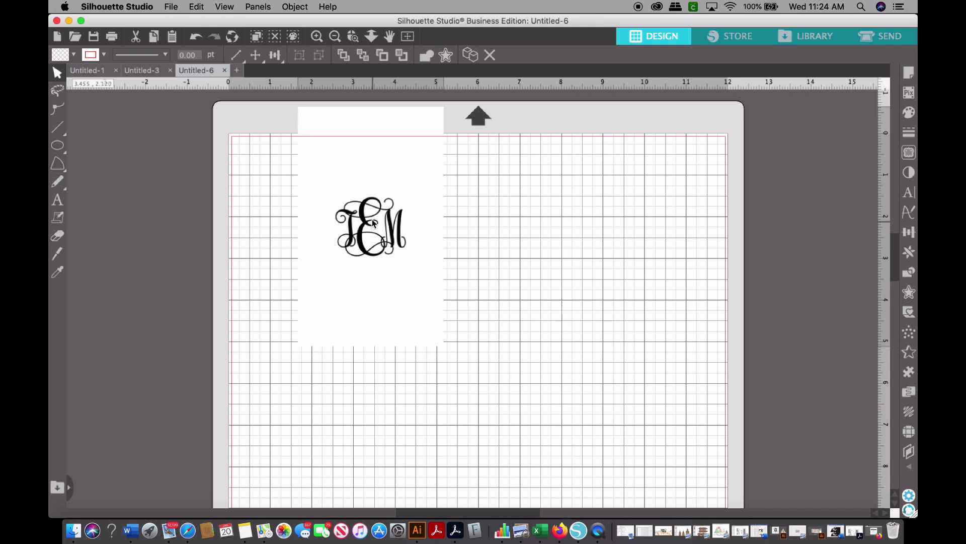
drag(447, 351, 535, 464)
drag(403, 305, 473, 291)
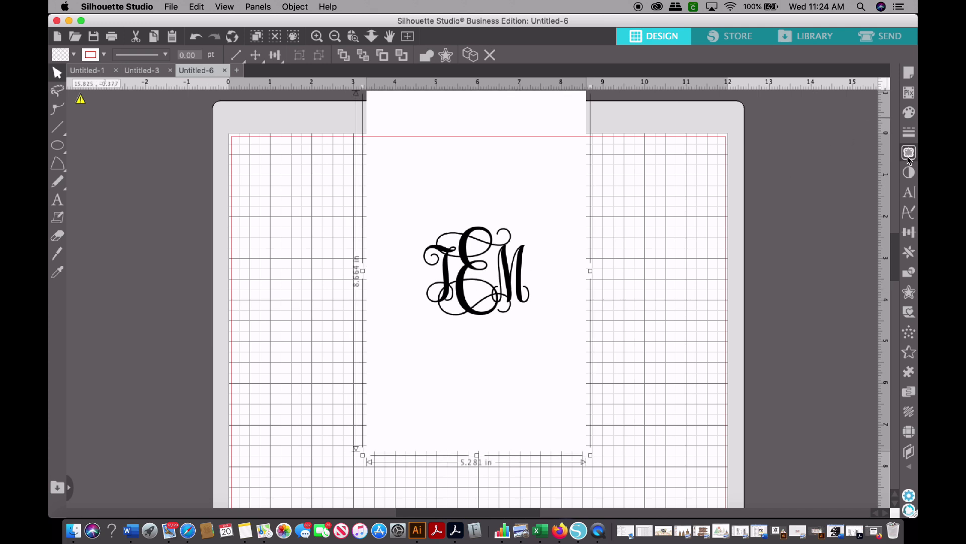
Select the monogram as the trace area and set the trace threshold to 100%
click(909, 155)
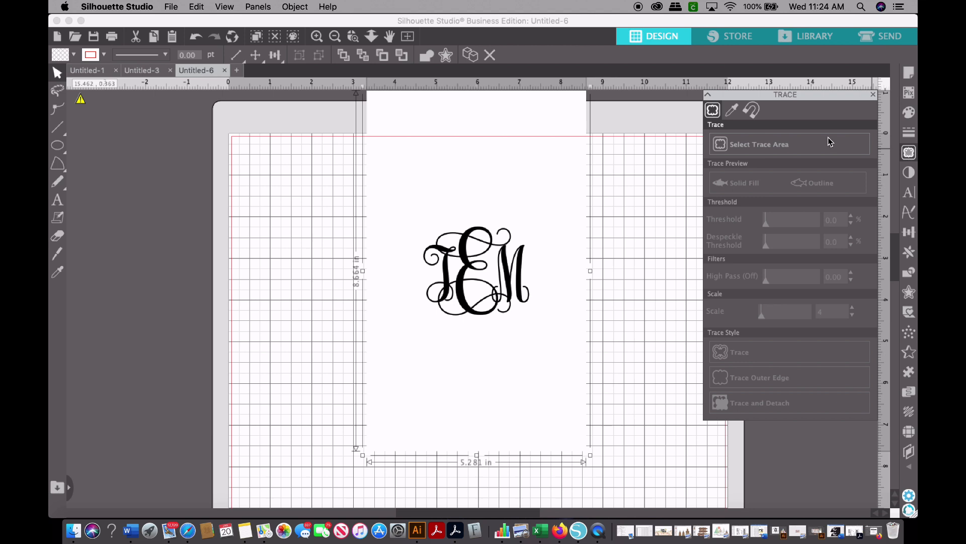
click(750, 147)
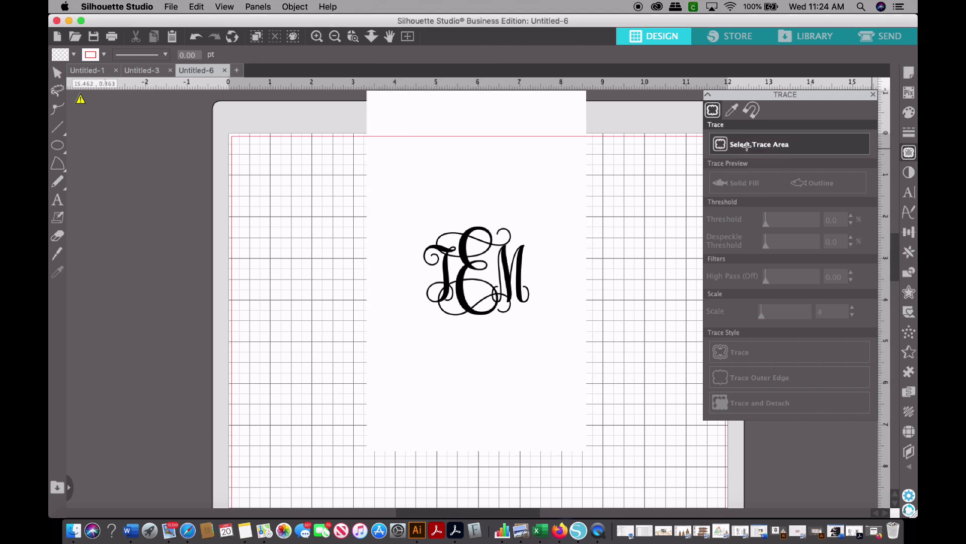
drag(414, 212, 539, 334)
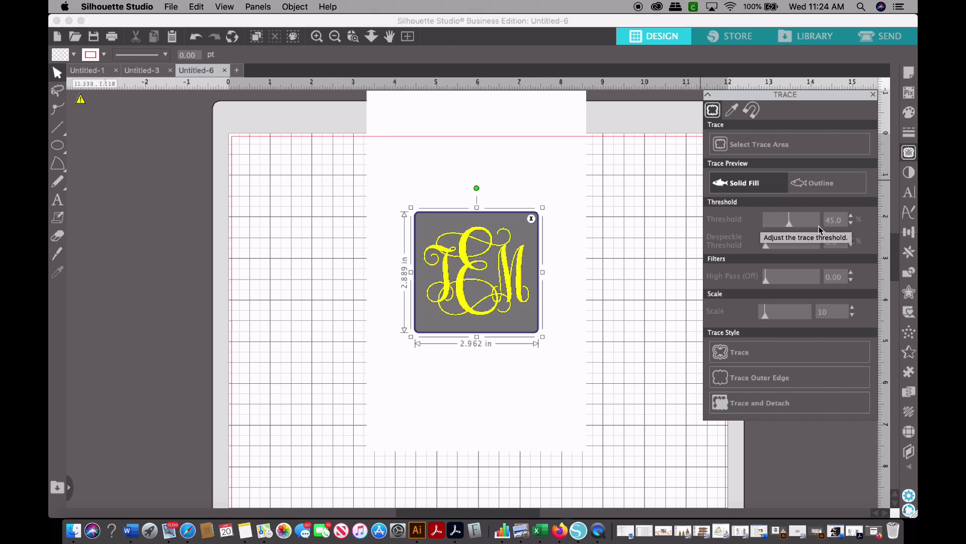
click(820, 227)
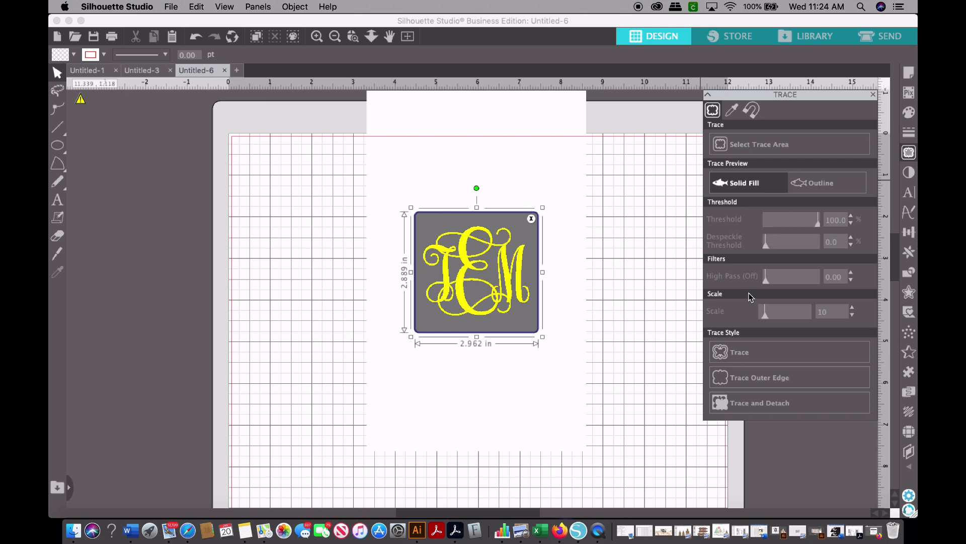
Try Trace Outer Edge on the monogram, move the image aside to inspect the lines, and undo it all
click(724, 384)
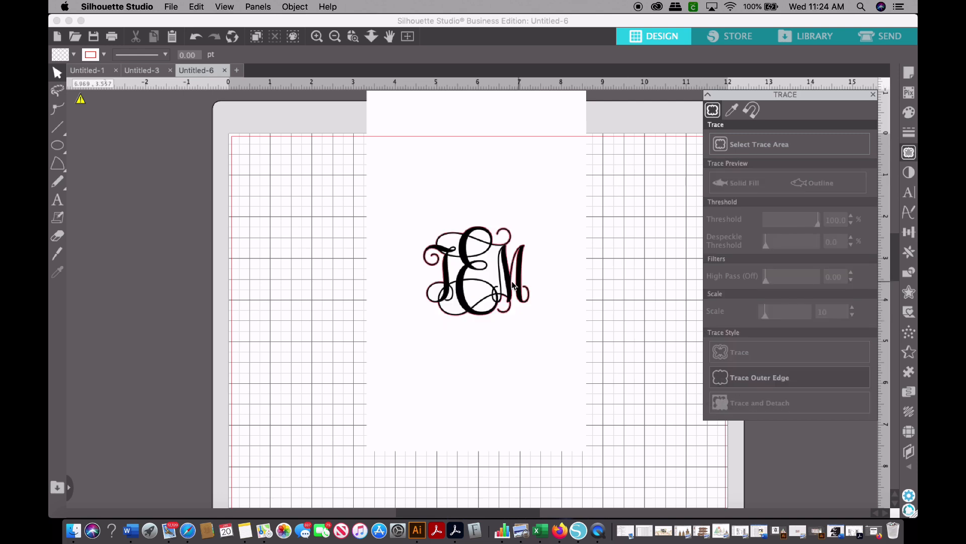
mouse_move(521, 291)
mouse_down()
mouse_move(548, 315)
mouse_move(613, 340)
mouse_move(332, 311)
mouse_up()
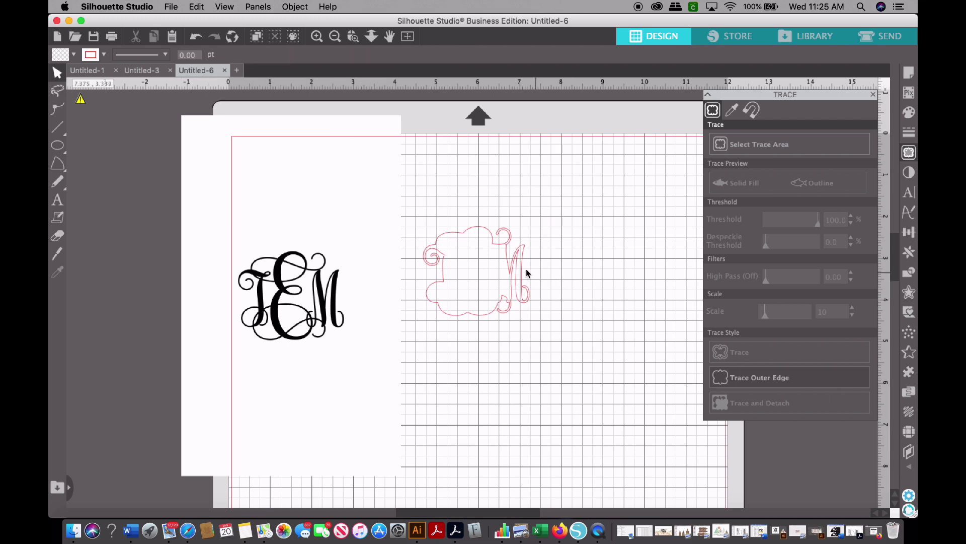
mouse_move(520, 270)
mouse_down()
mouse_move(554, 261)
mouse_move(545, 268)
mouse_up()
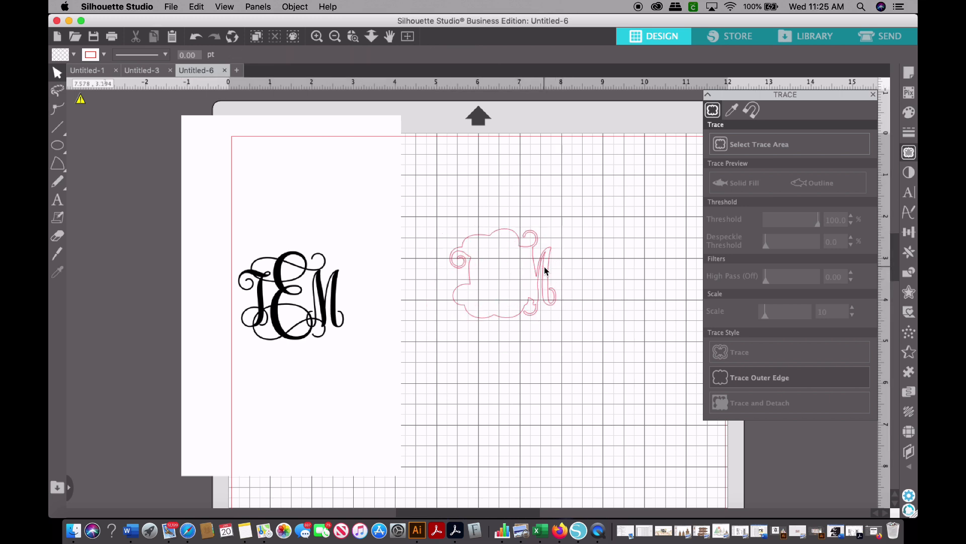
key(super+z)
key(super+z)
key(super+z)
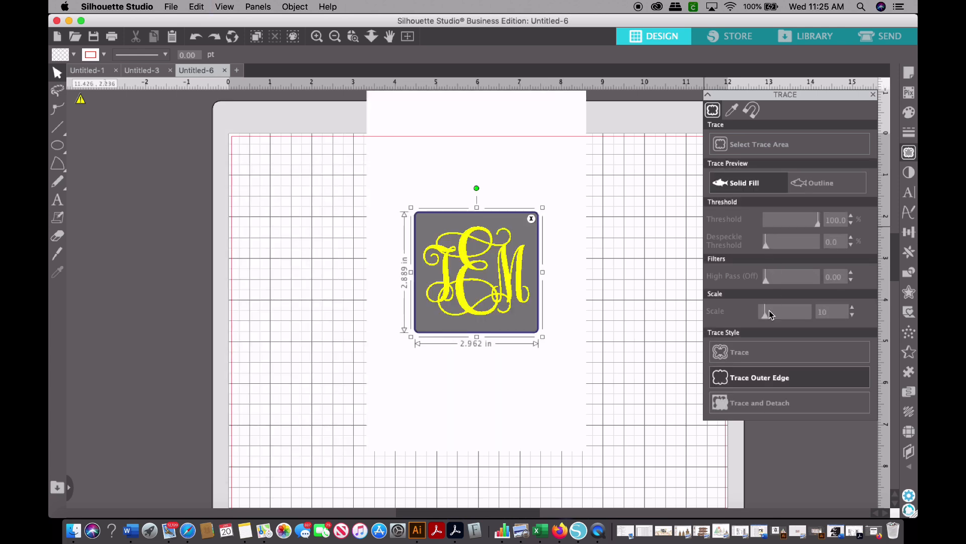
Trace the monogram with the full Trace style and delete the original image from behind the trace
click(743, 356)
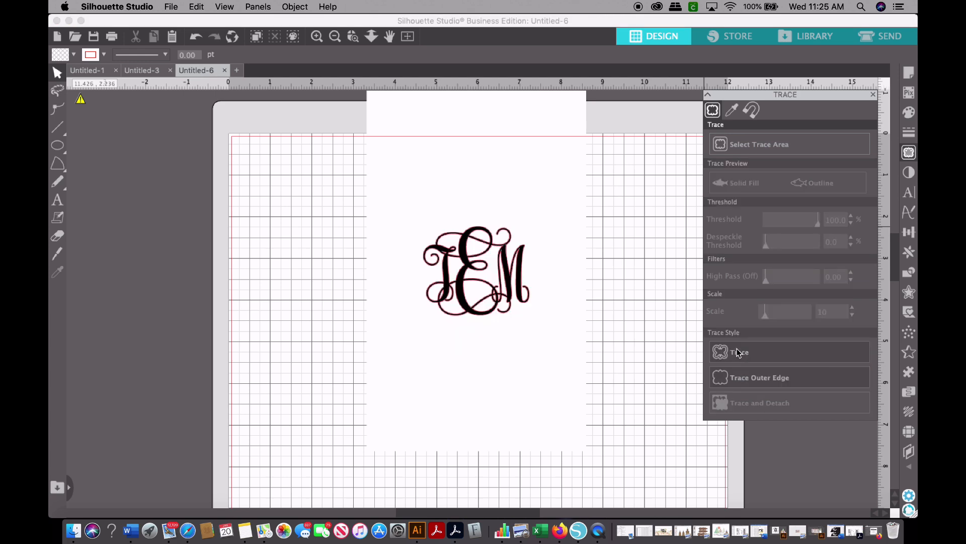
click(508, 375)
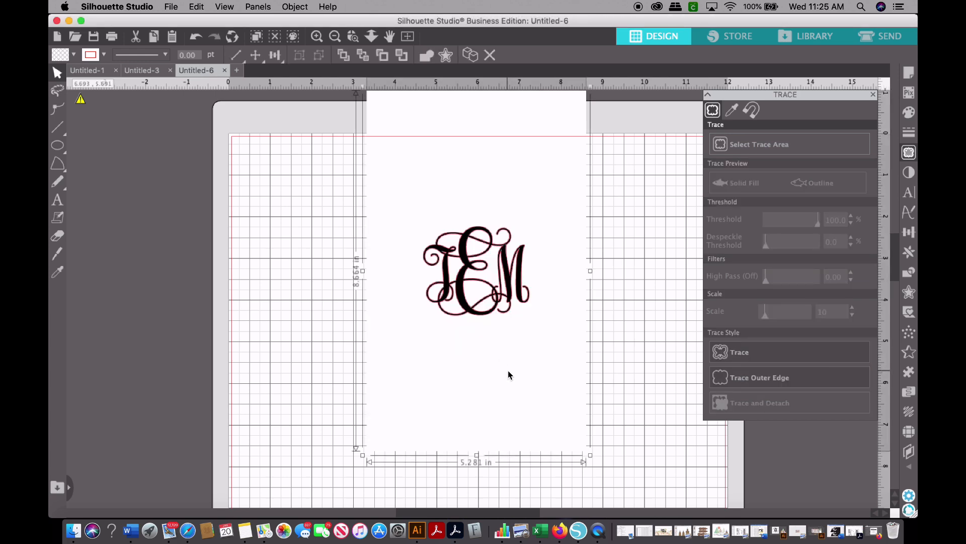
key(Delete)
Fill the traced monogram with black and move it toward the upper-left corner of the page
key(super+a)
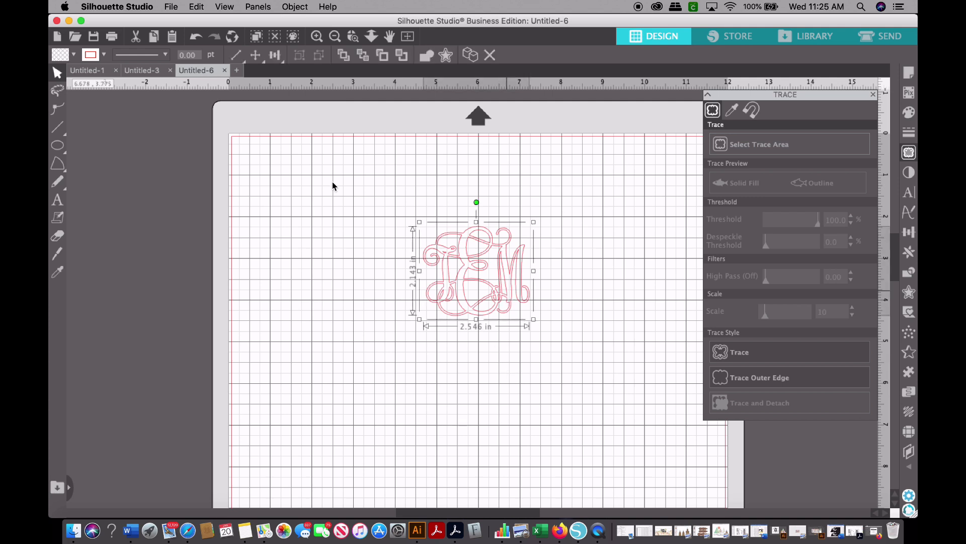
click(74, 55)
click(137, 82)
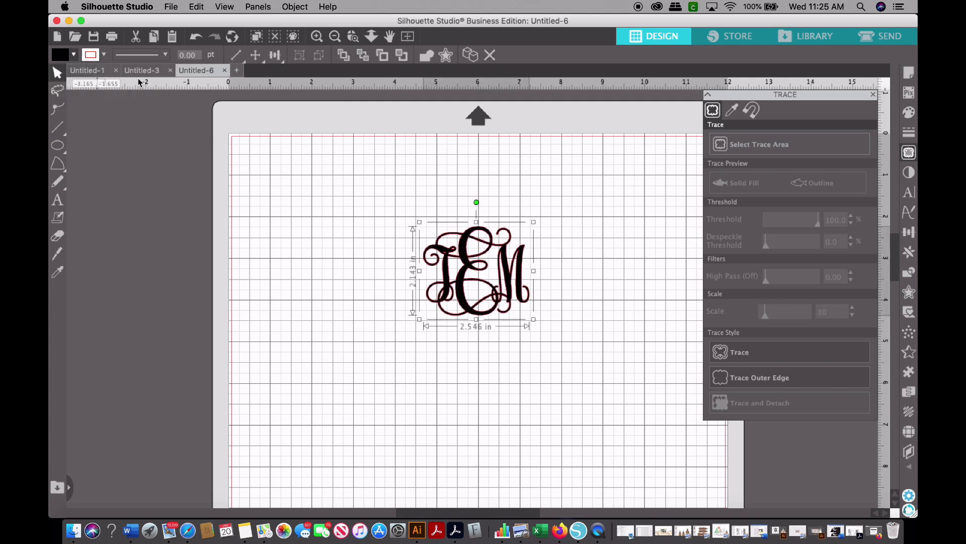
drag(511, 288, 458, 289)
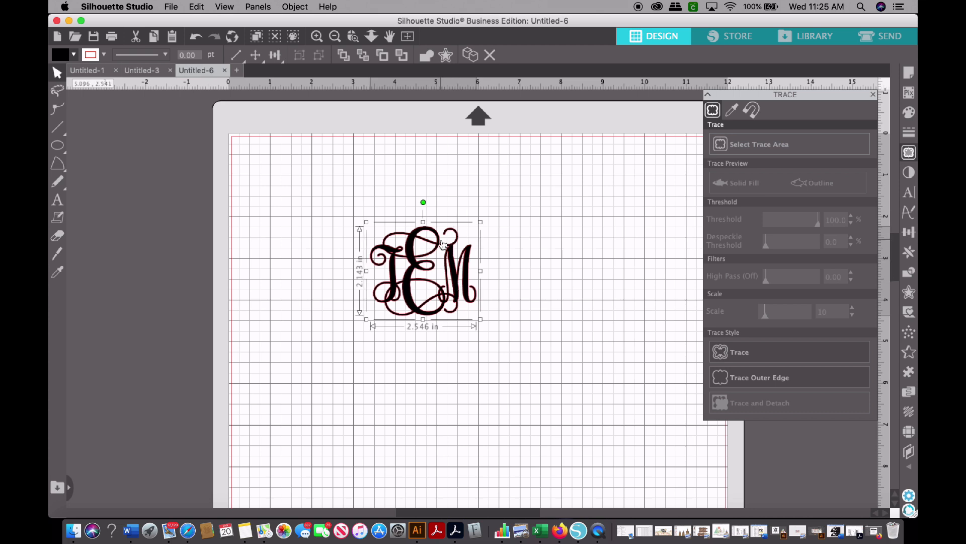
drag(433, 275, 339, 212)
Bring the Sloth Life image from beside the mat onto the page, below and to the right of the monogram
drag(519, 519, 418, 517)
drag(205, 227, 611, 347)
drag(365, 514, 463, 516)
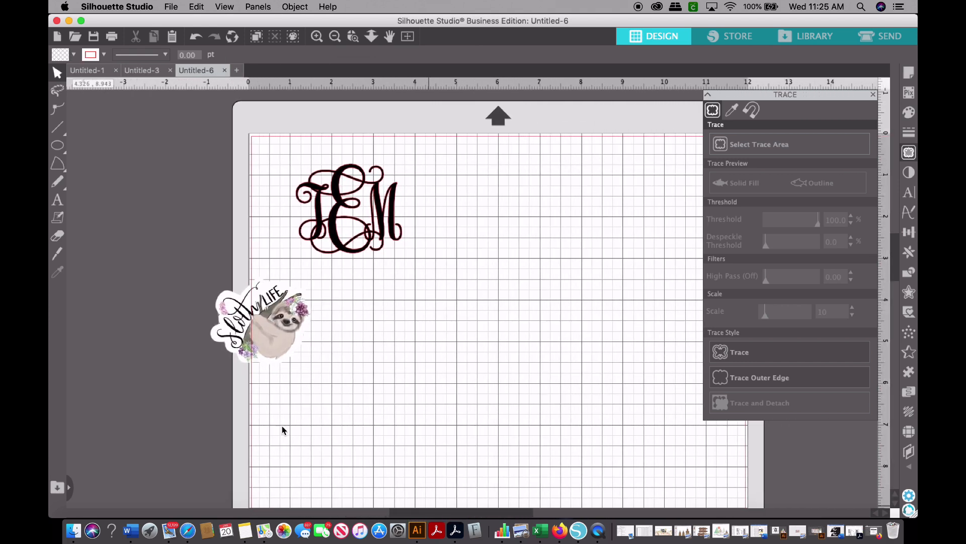
drag(246, 333, 495, 326)
click(371, 500)
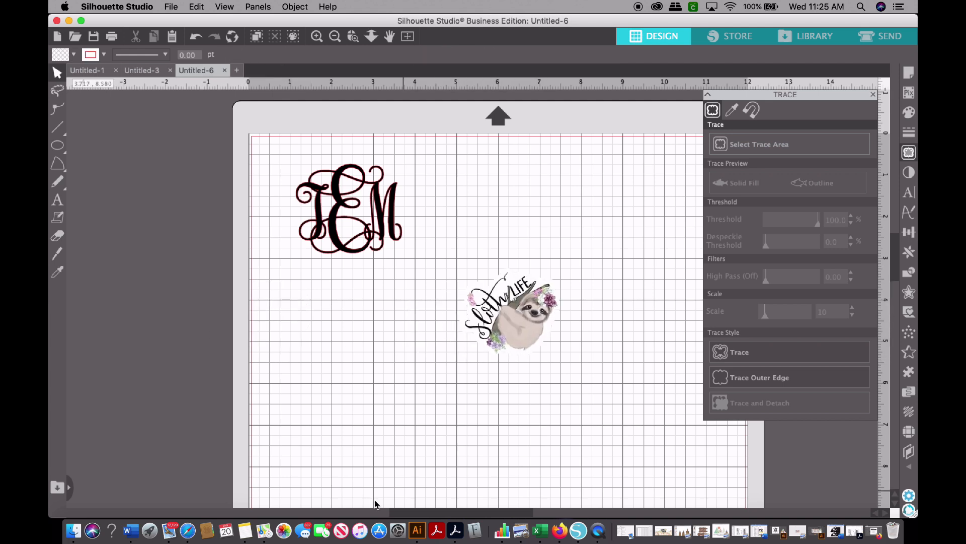
drag(411, 514, 428, 514)
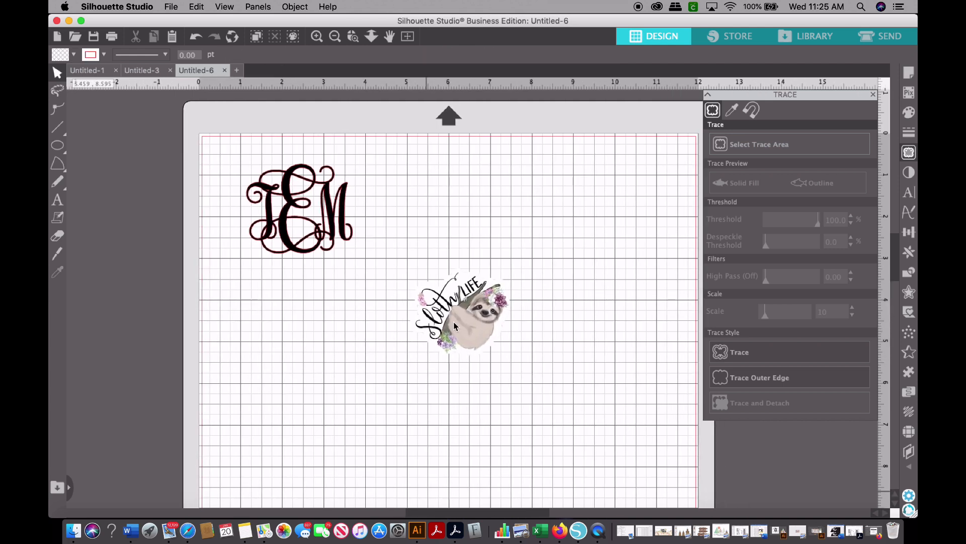
click(449, 290)
drag(450, 290, 448, 277)
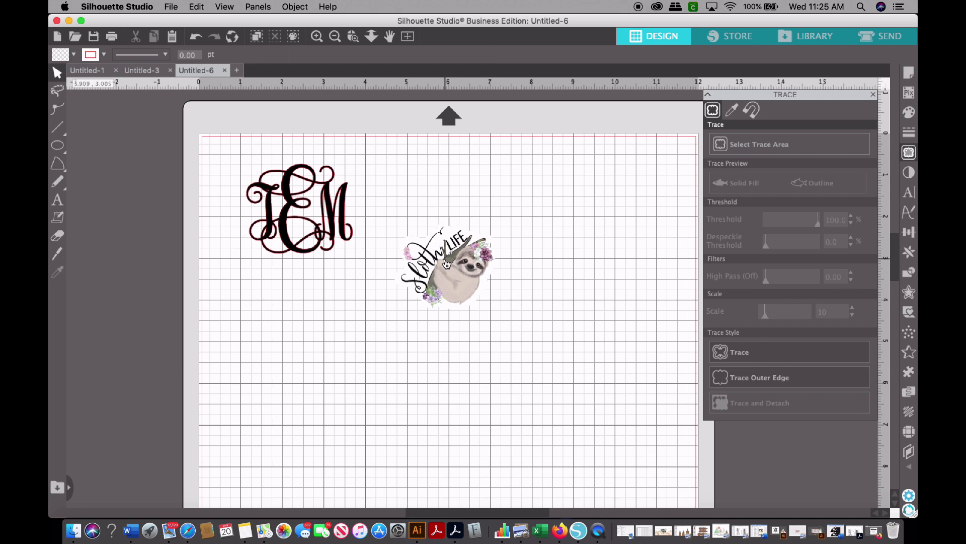
Enlarge the Sloth Life image to about 4.5 in wide and move the monogram into the page's upper-left corner
drag(500, 315, 575, 401)
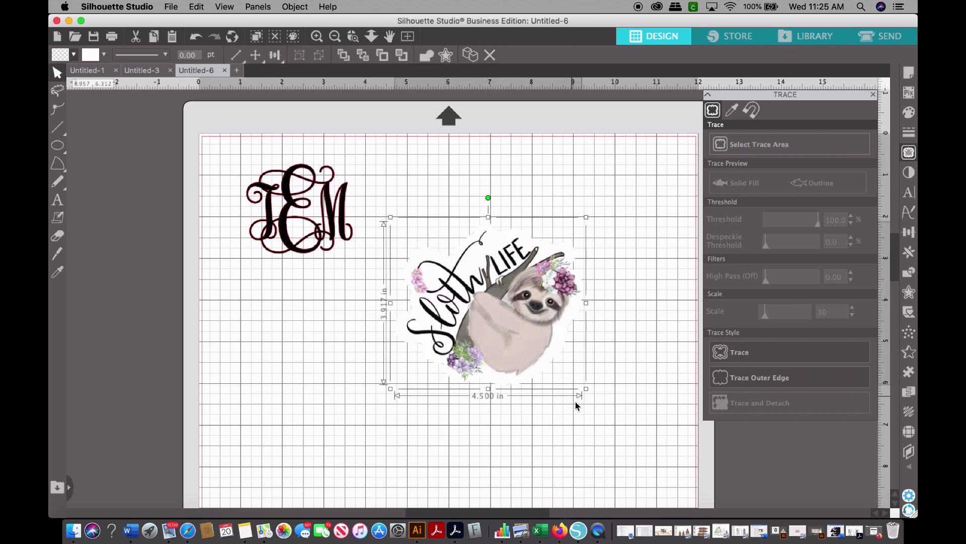
click(572, 405)
drag(517, 312, 529, 313)
drag(337, 228, 293, 208)
Select the whole Sloth Life image as the trace area and set the trace threshold to 97%
click(911, 153)
click(768, 150)
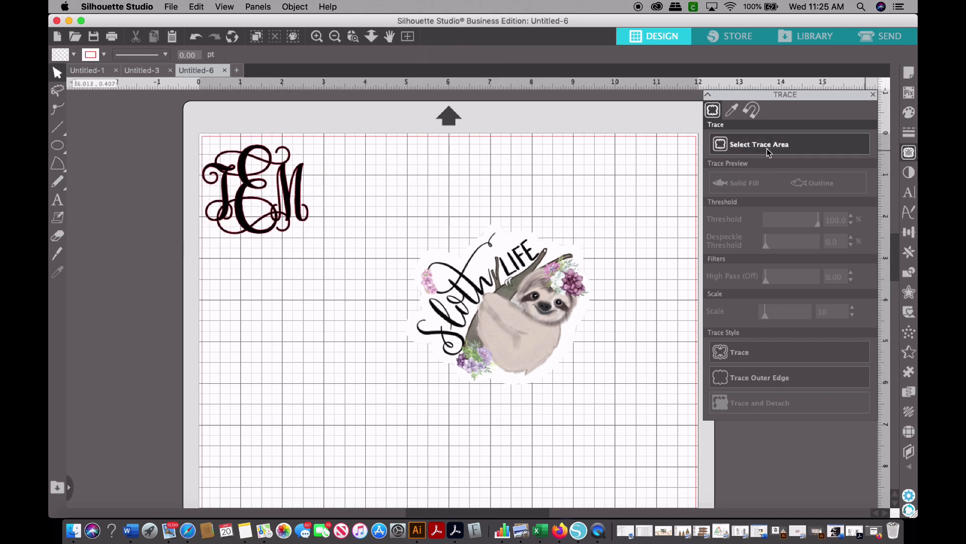
mouse_move(386, 190)
mouse_down()
mouse_move(589, 378)
mouse_move(604, 419)
mouse_up()
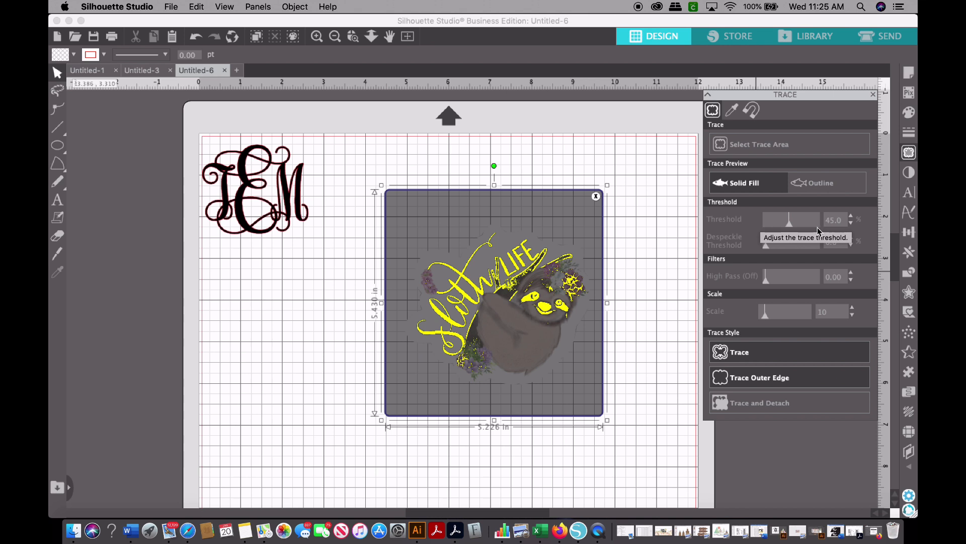
click(817, 228)
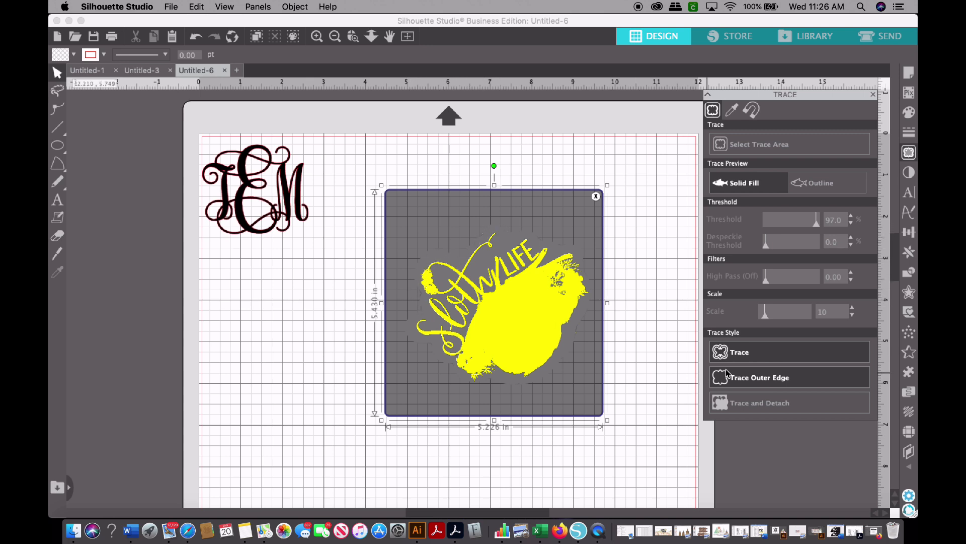
Try tracing the Sloth Life image's outer edge with the image moved aside, and delete the traced outline
click(746, 384)
drag(465, 376, 305, 401)
drag(407, 376, 327, 360)
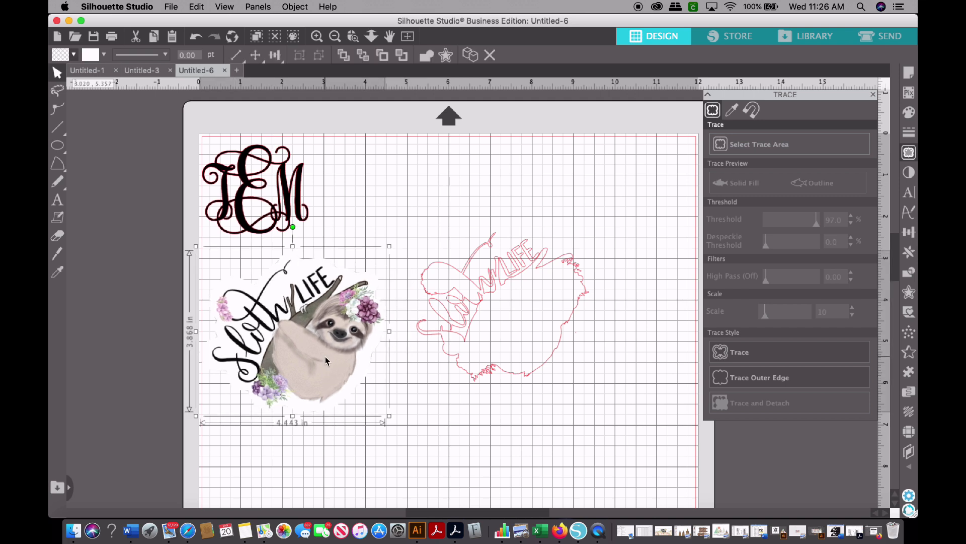
click(524, 268)
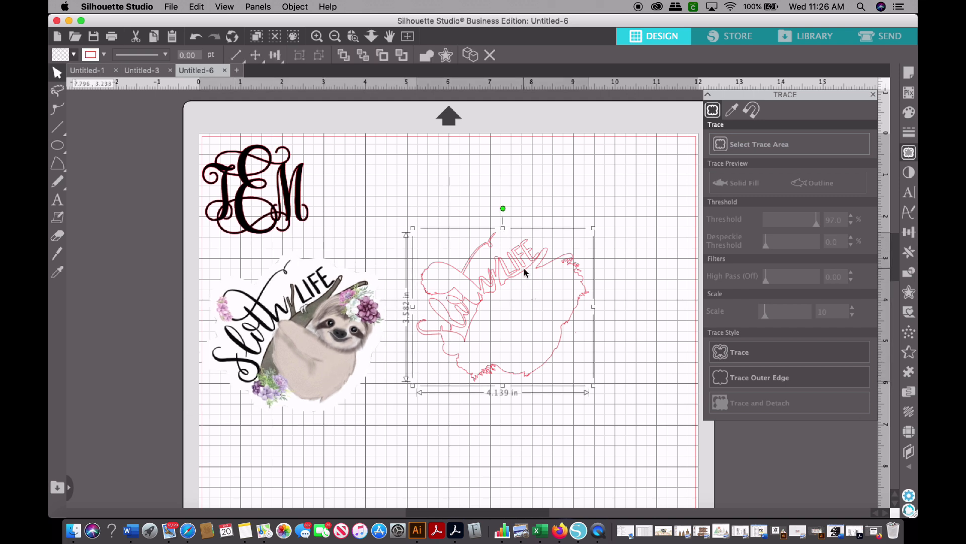
key(Delete)
Duplicate the Sloth Life image and select the copy on the right side of the page
mouse_move(355, 352)
mouse_down()
mouse_move(500, 297)
mouse_move(529, 275)
mouse_move(514, 281)
mouse_move(555, 297)
mouse_move(377, 312)
mouse_move(329, 328)
mouse_move(338, 346)
mouse_up()
key(super+d)
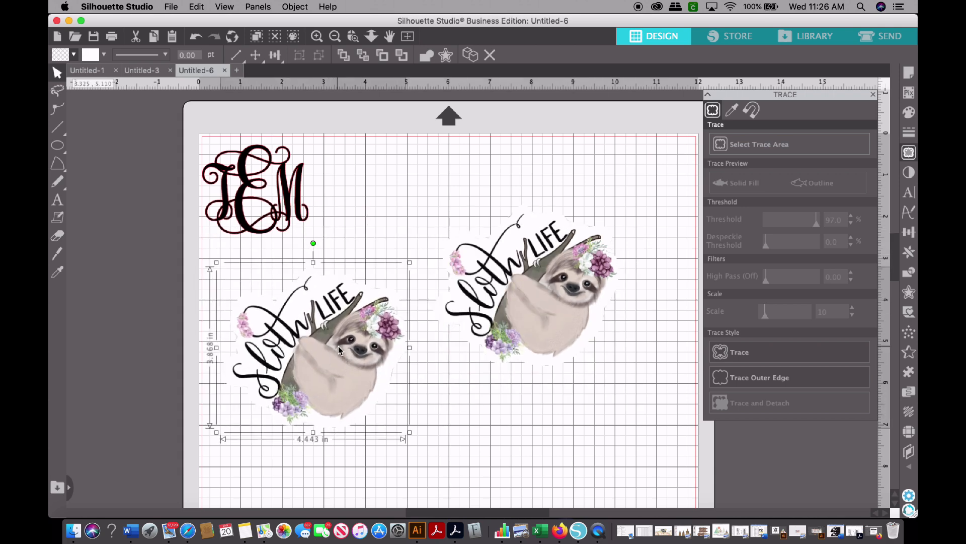
click(560, 281)
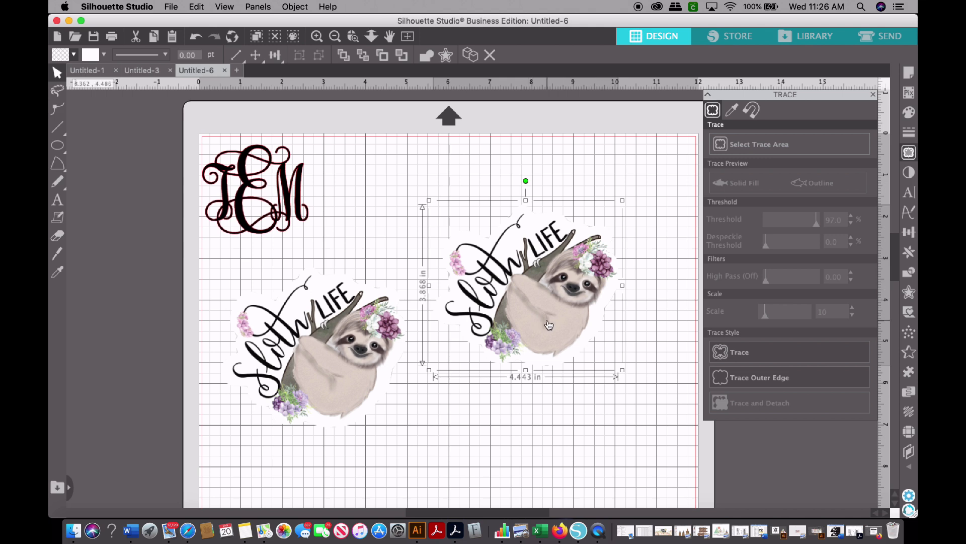
Apply the Invert image effect at about 83 to the right-hand Sloth Life image and move it slightly right
click(908, 173)
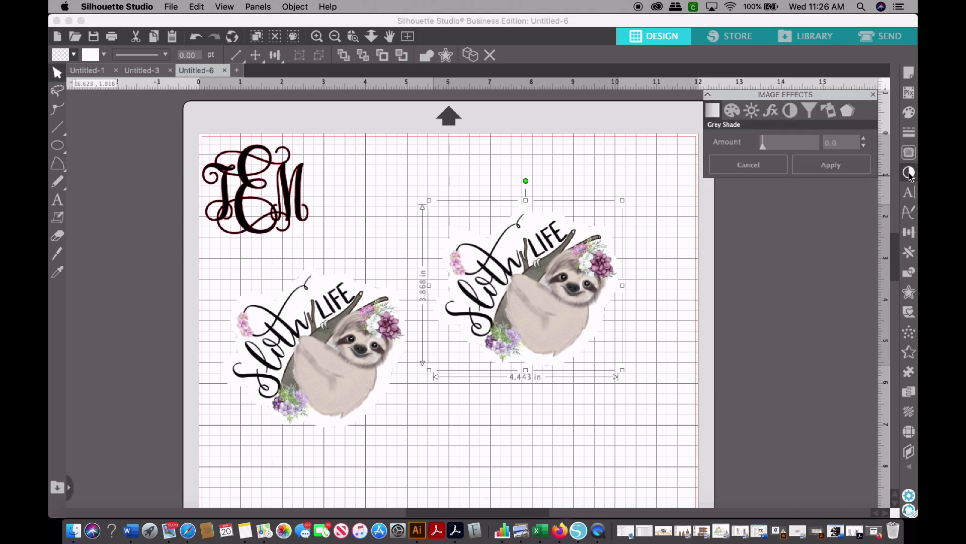
click(791, 110)
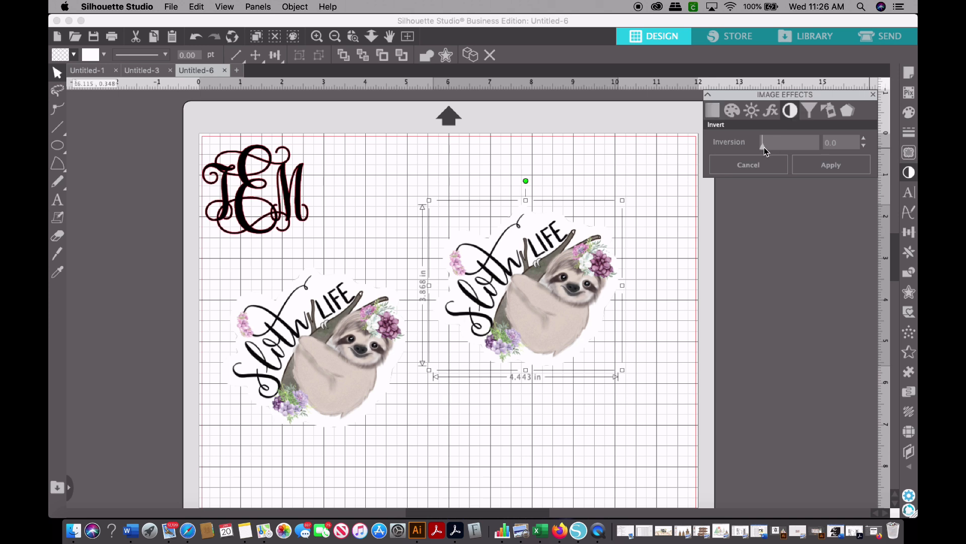
drag(808, 149, 810, 151)
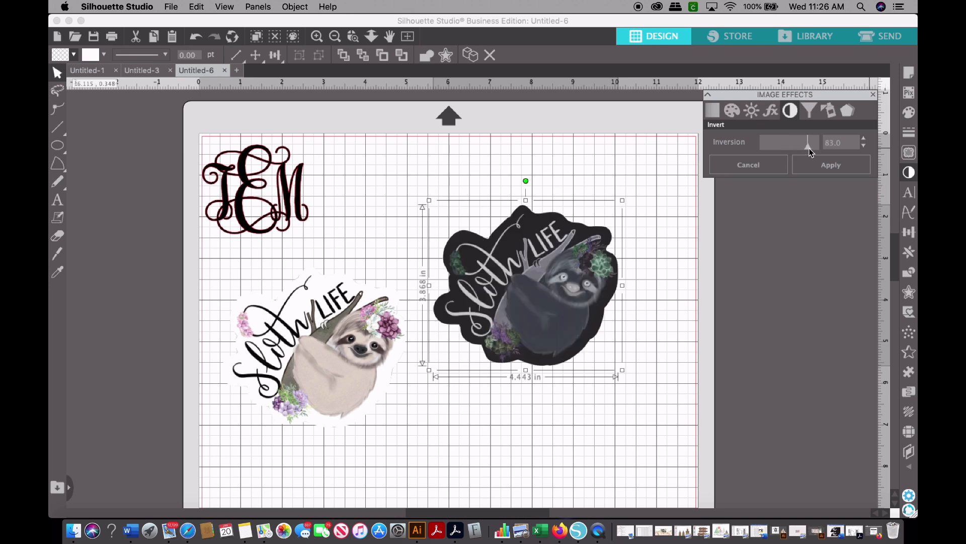
mouse_move(794, 152)
mouse_down()
mouse_move(782, 152)
mouse_move(811, 151)
mouse_up()
click(826, 170)
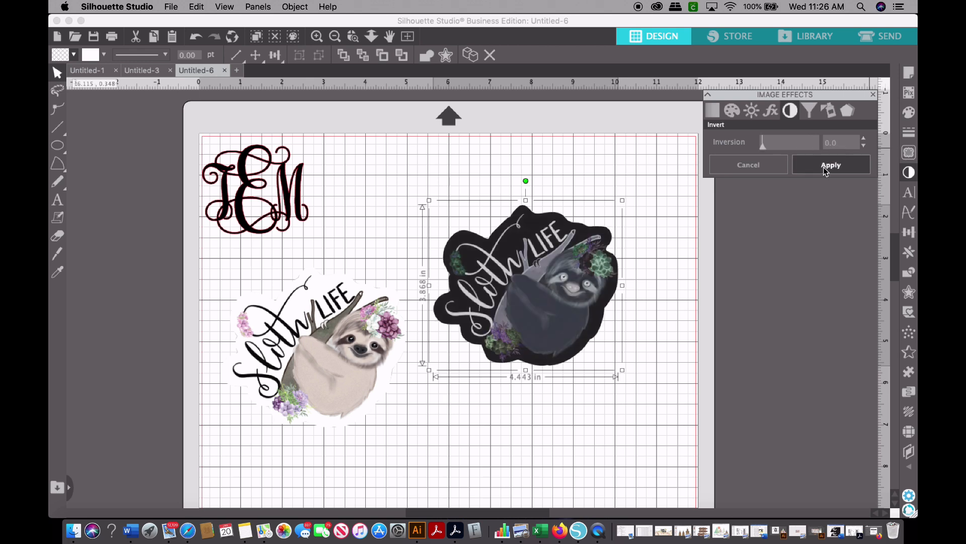
click(582, 463)
drag(573, 291, 599, 294)
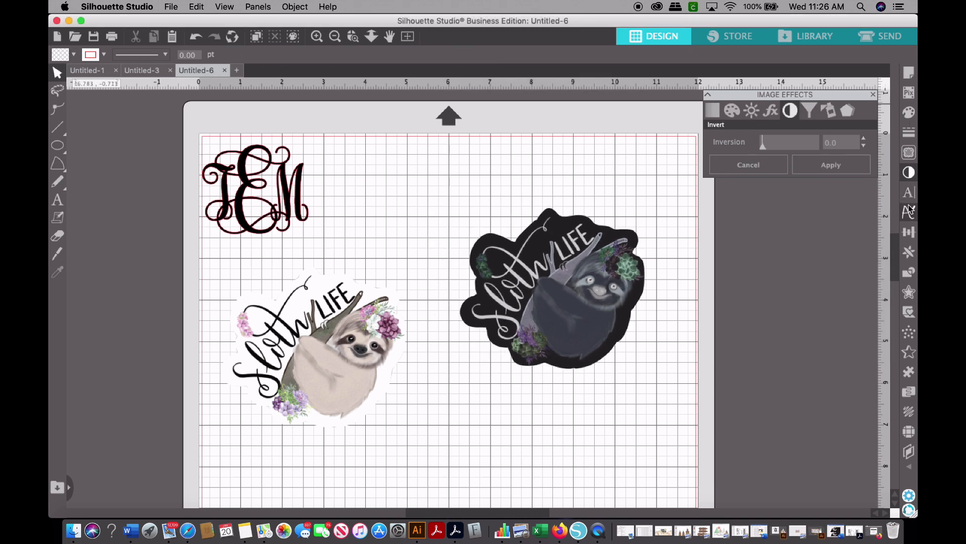
Trace the outer edge of the inverted Sloth Life image, using a trace area about 5.3 in square and a 99% threshold
click(909, 152)
click(770, 144)
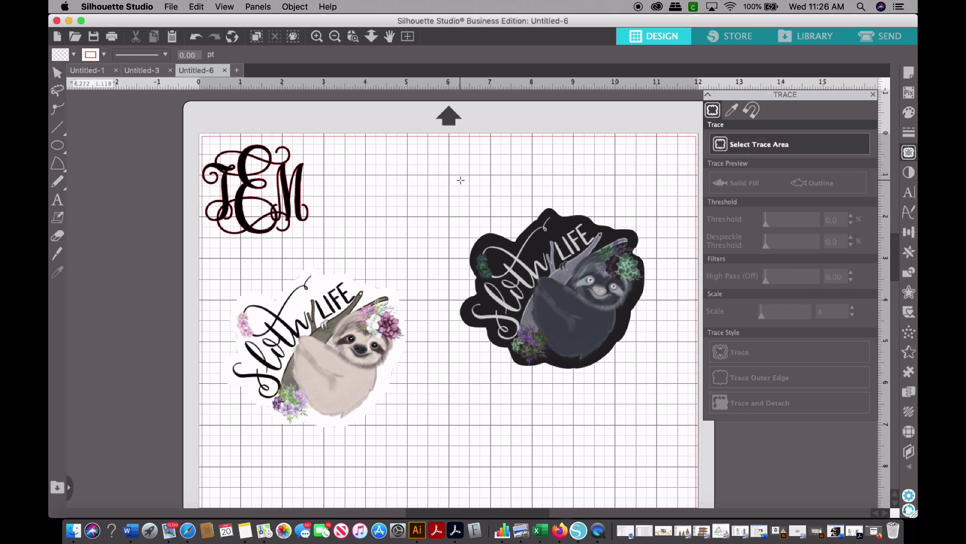
mouse_move(446, 178)
mouse_down()
mouse_move(598, 290)
mouse_move(639, 383)
mouse_move(668, 406)
mouse_up()
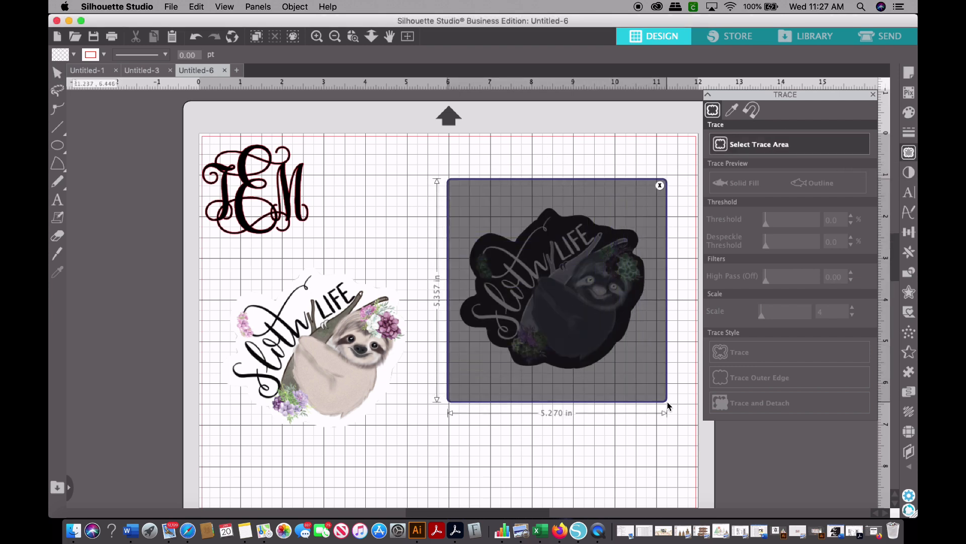
click(817, 226)
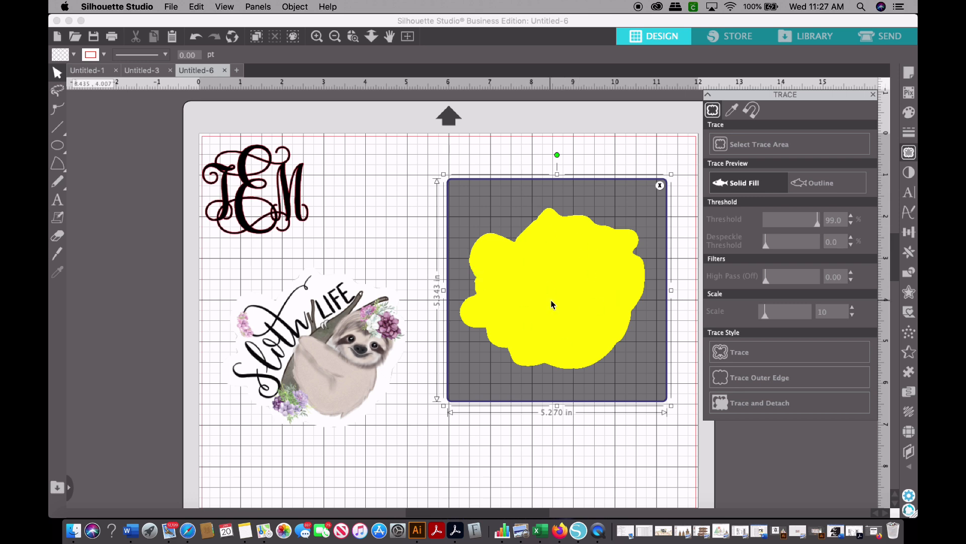
click(751, 377)
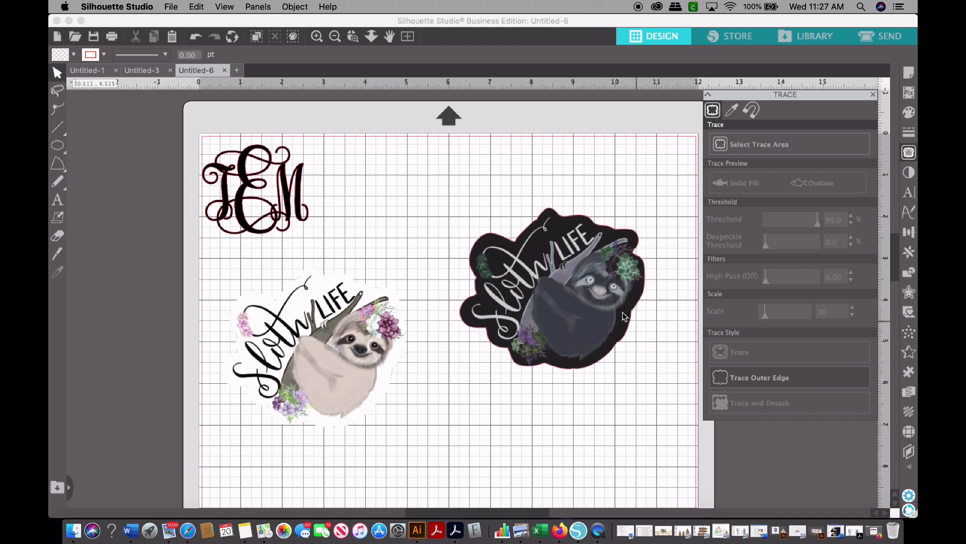
click(874, 95)
Apply the Invert image effect at 100 to the dark Sloth Life copy inside the traced outline
click(566, 276)
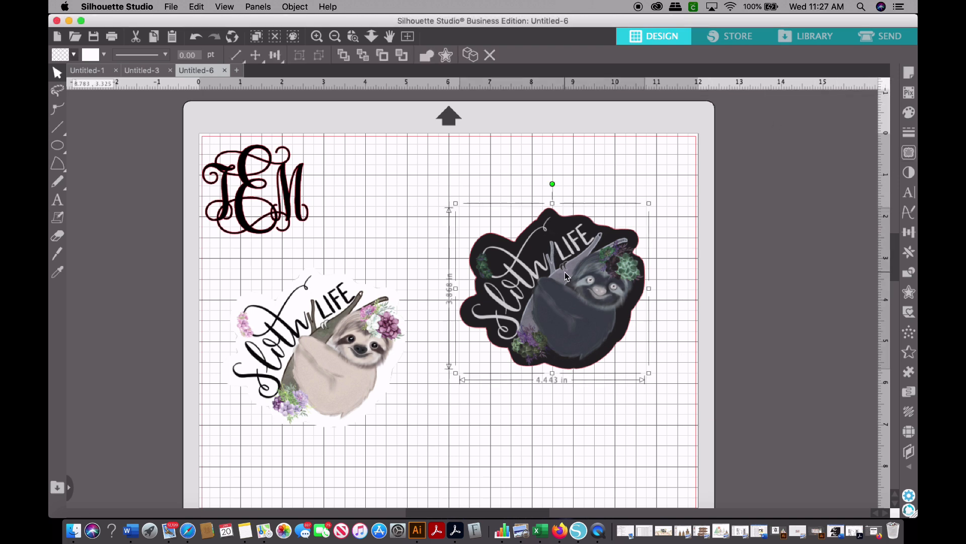
click(909, 172)
click(791, 111)
click(791, 111)
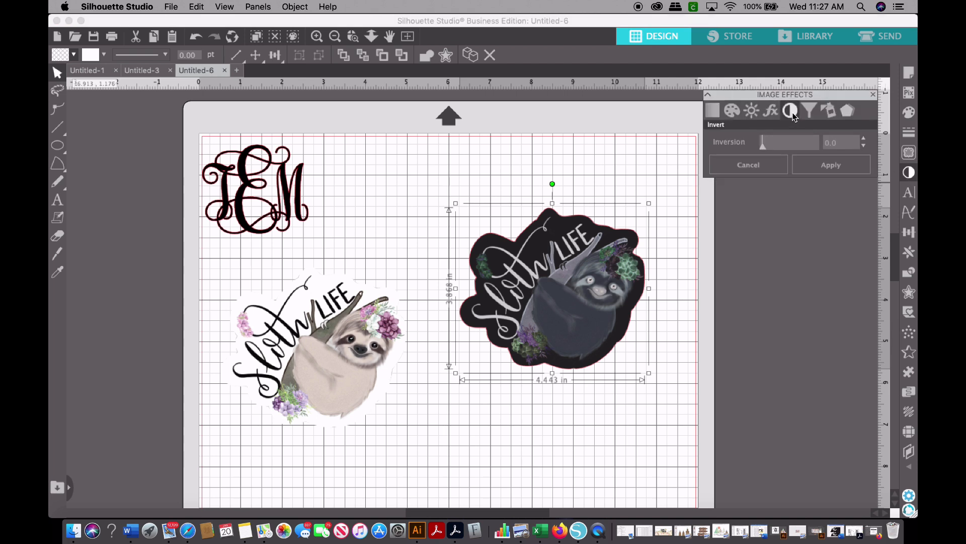
drag(809, 153, 849, 153)
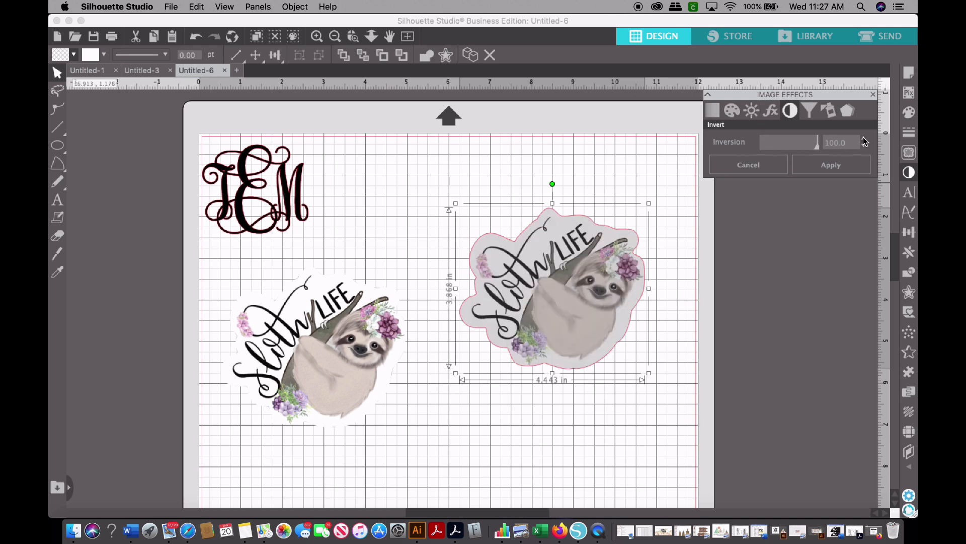
click(873, 94)
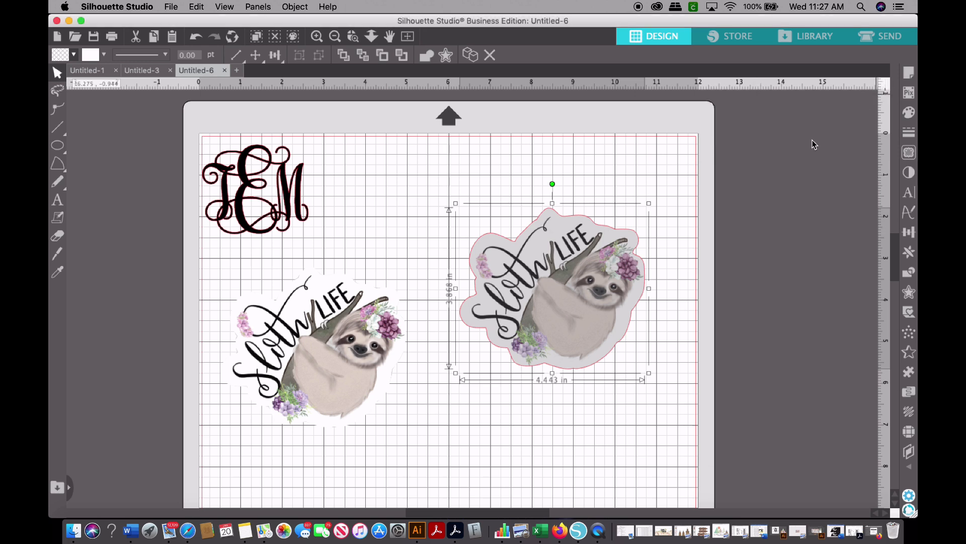
Delete the Sloth Life copy from its traced outline and position the original Sloth Life image inside that outline
click(714, 285)
click(561, 304)
key(Delete)
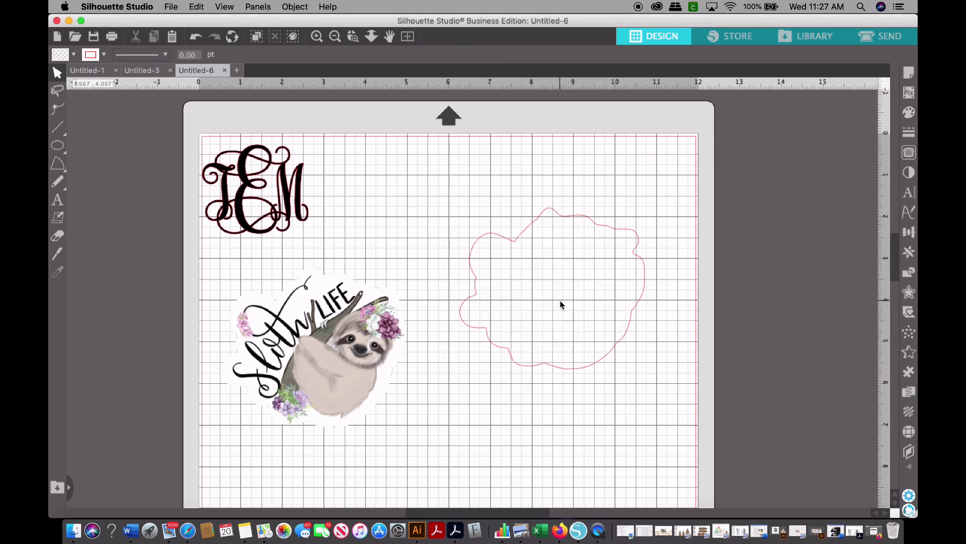
drag(317, 370, 561, 306)
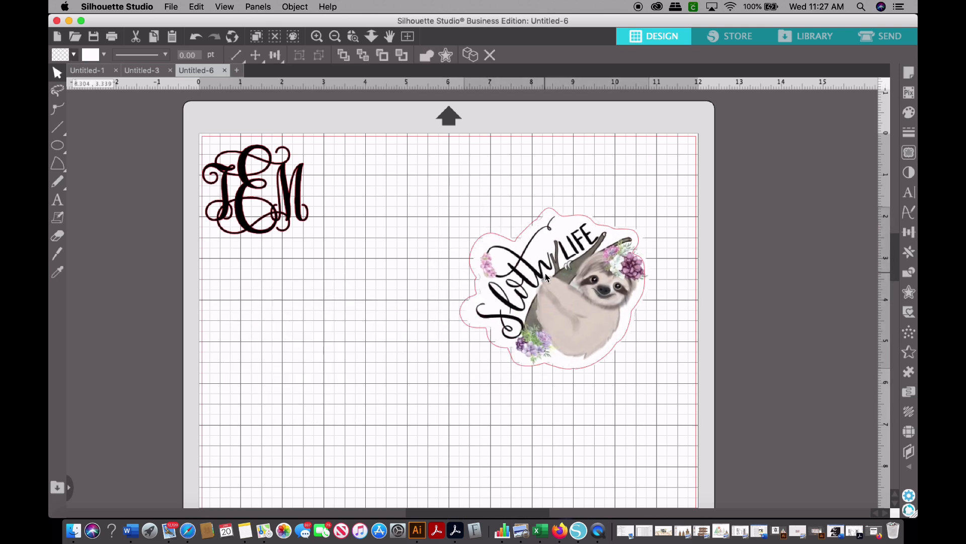
click(601, 309)
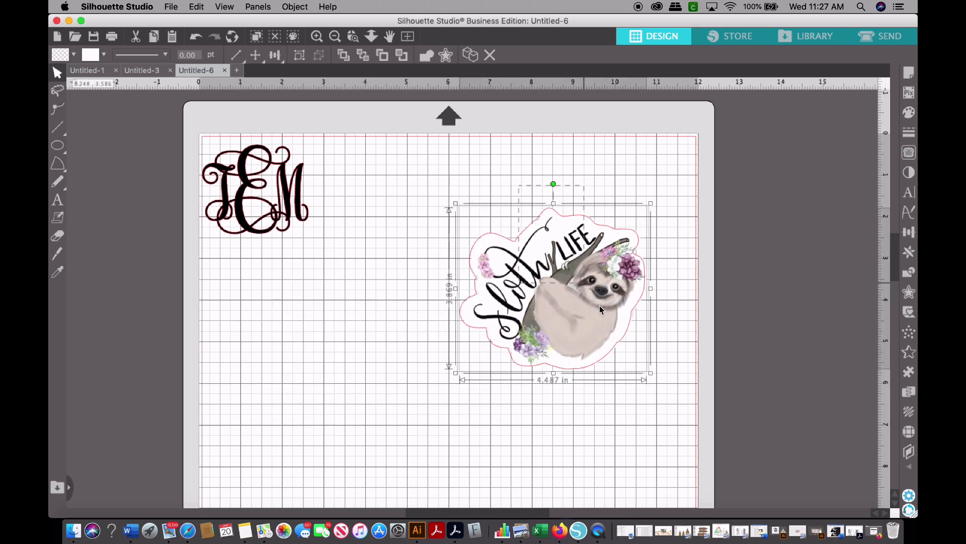
Align the sloth artwork and its cut outline to a common horizontal centre and group them into one sticker
click(908, 235)
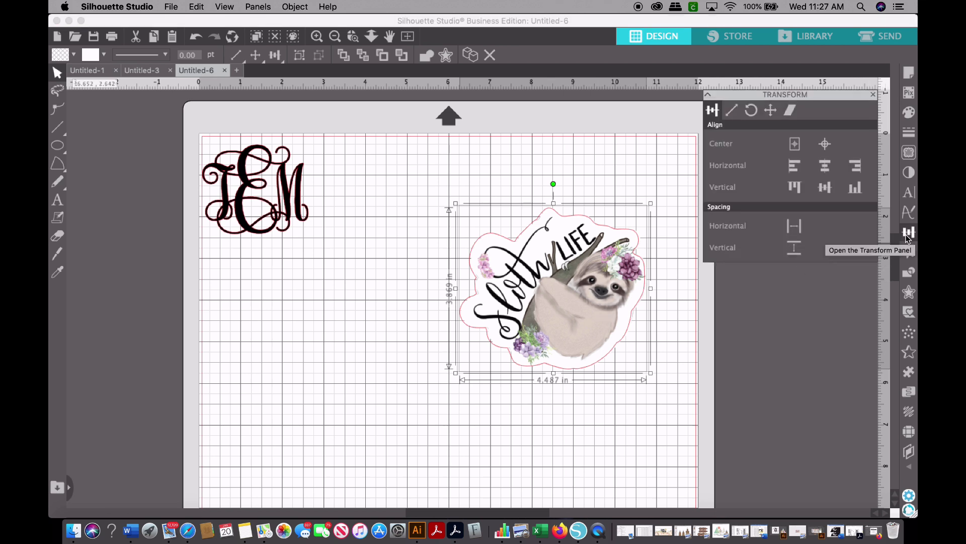
click(826, 169)
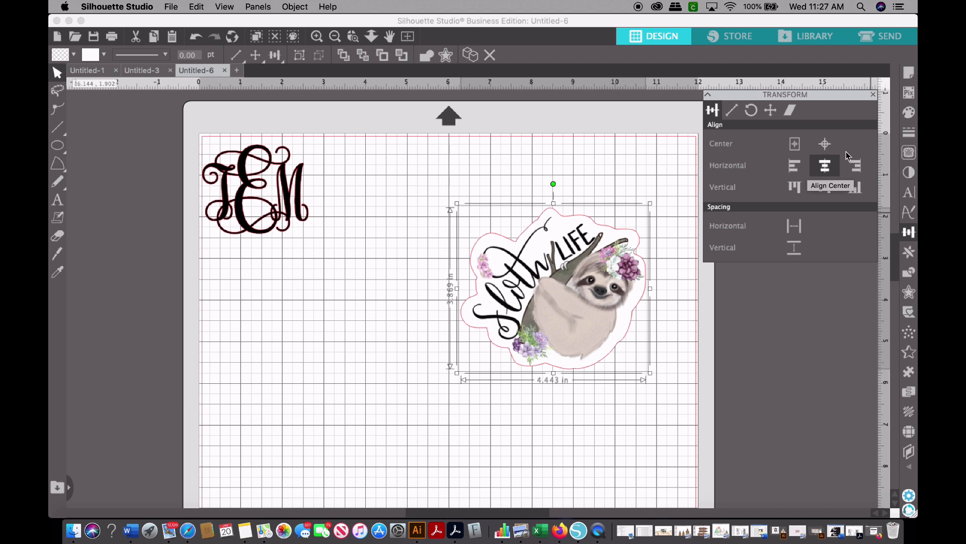
click(608, 186)
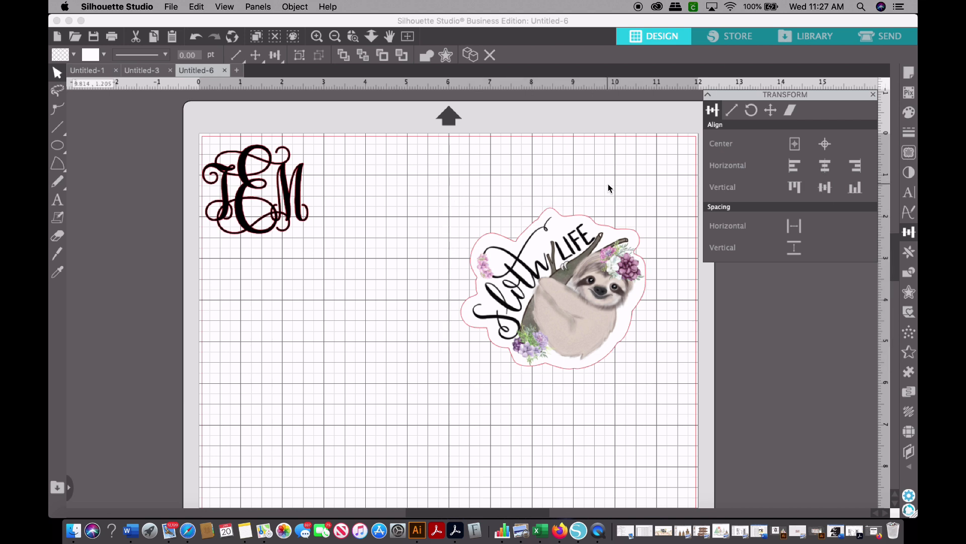
click(606, 301)
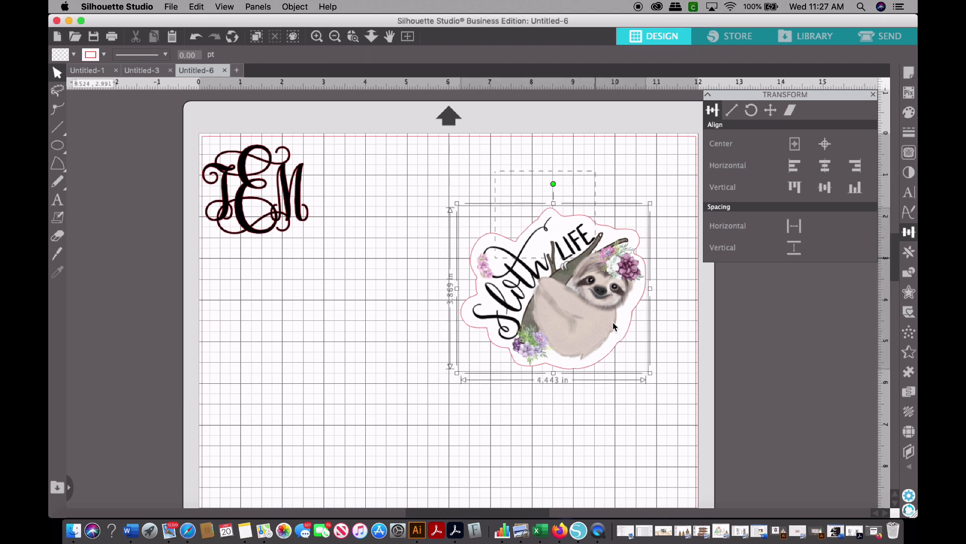
click(296, 6)
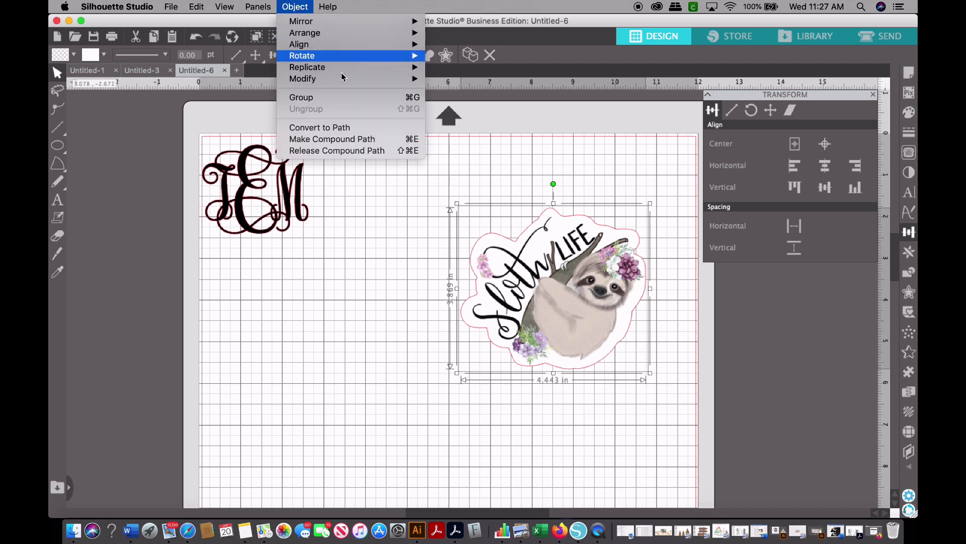
click(354, 96)
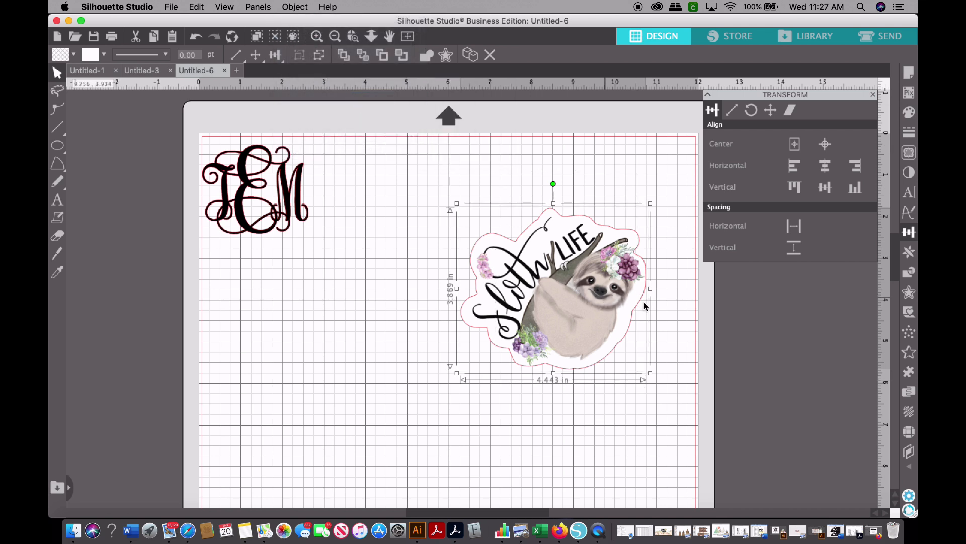
click(672, 315)
Move the sloth sticker toward the middle of the mat and delete the black monogram
drag(571, 305, 475, 292)
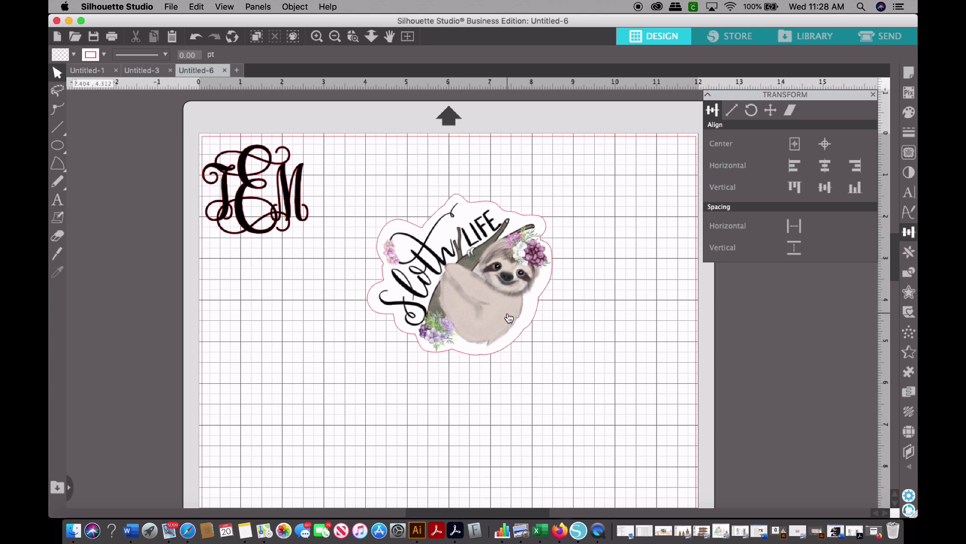
key(Delete)
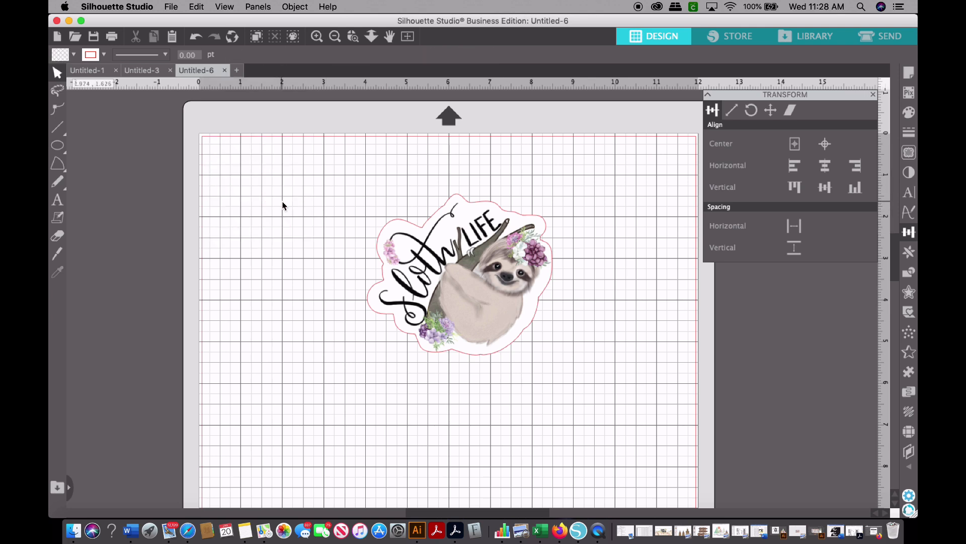
Shrink the sloth sticker to about 3.73 in wide and move it toward the mat's upper-left area
click(335, 37)
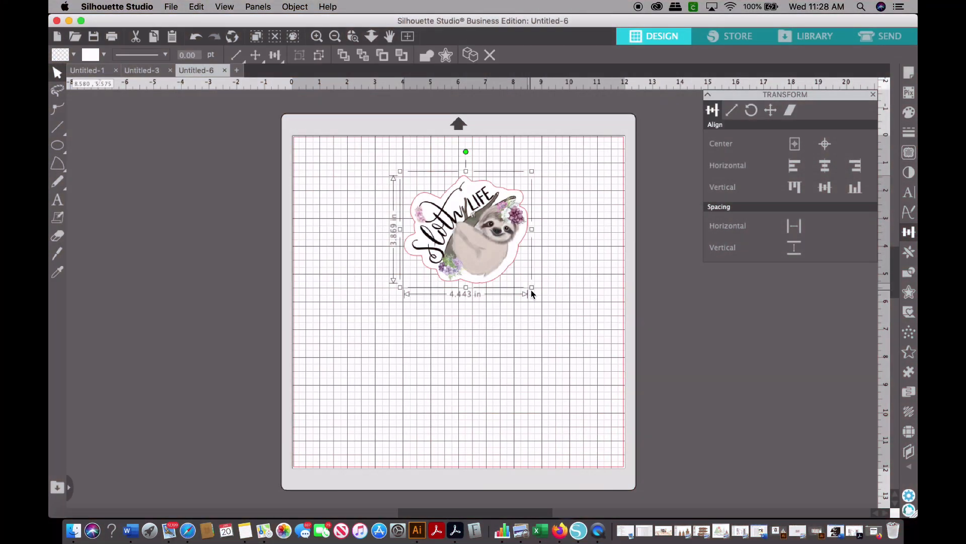
drag(533, 293, 512, 269)
drag(464, 230, 399, 227)
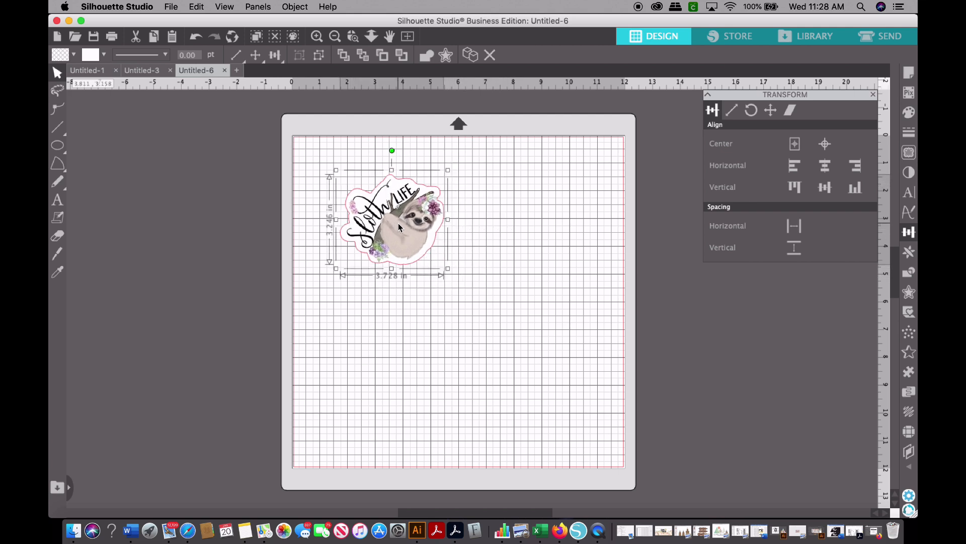
click(472, 430)
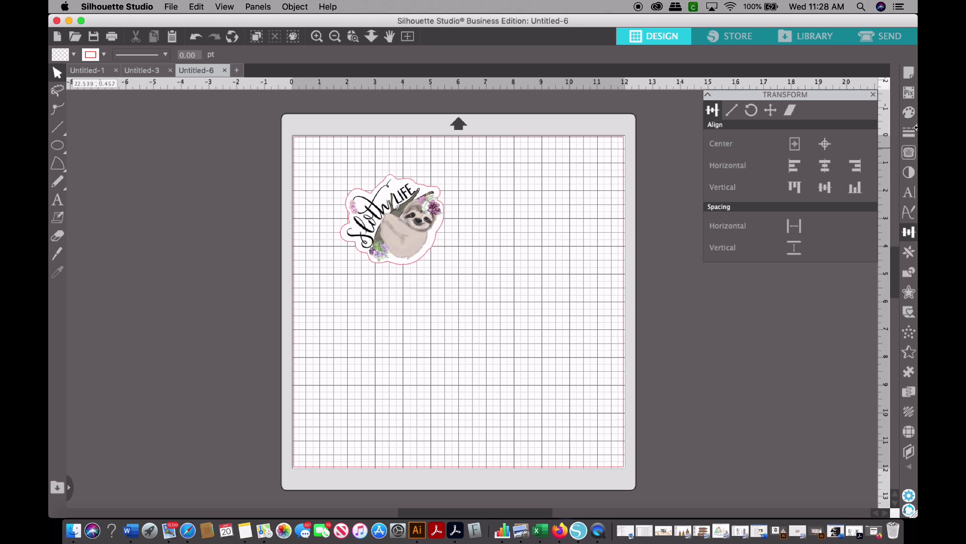
Set the page size to Letter (8.5 x 11.0 in)
click(910, 73)
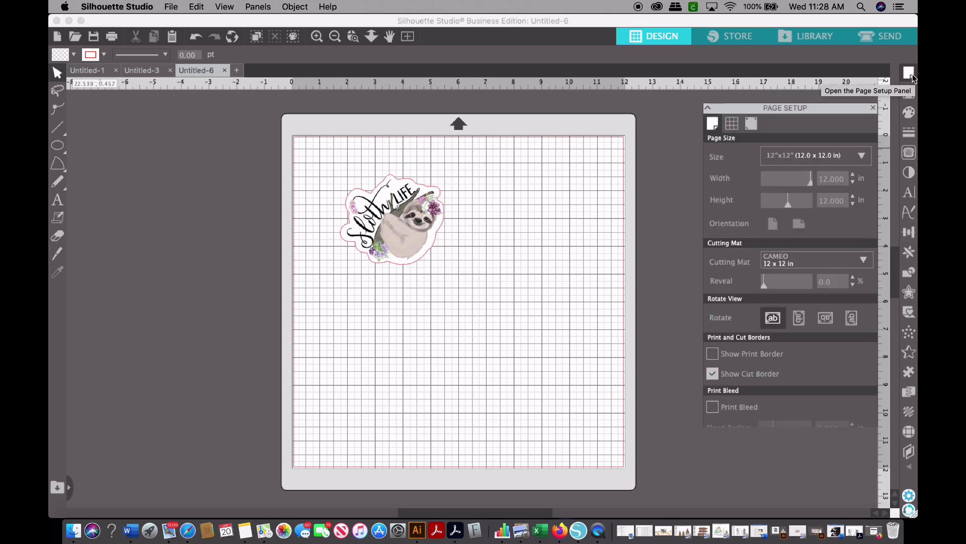
click(863, 141)
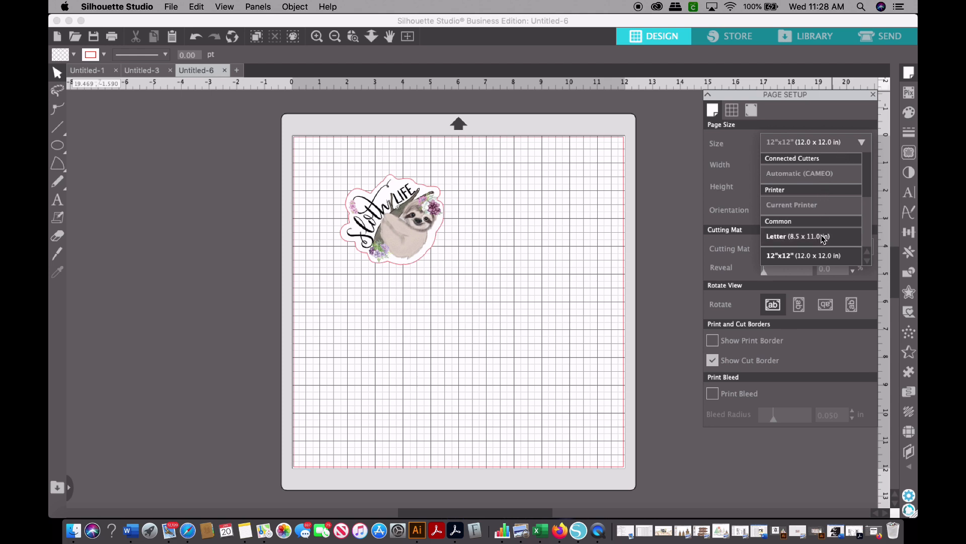
click(822, 240)
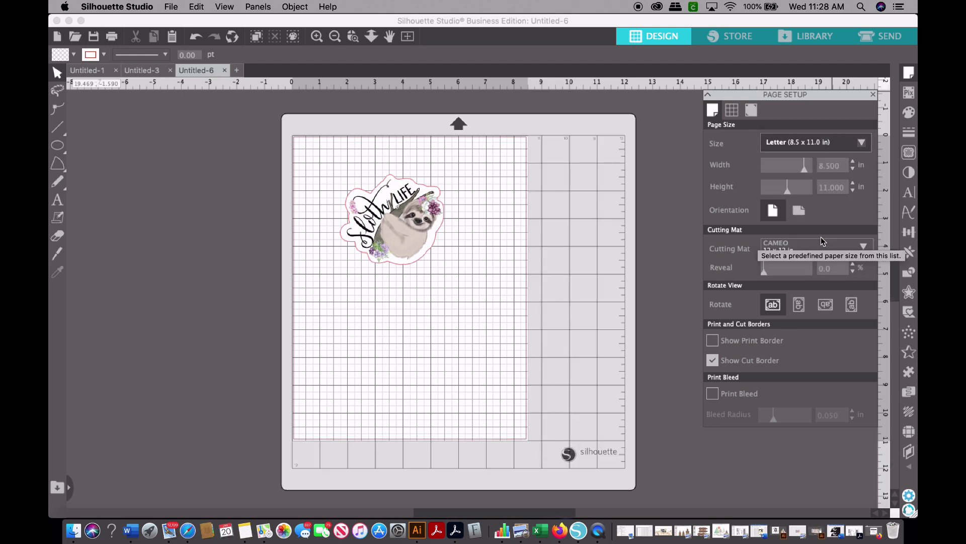
Add Type 1 registration marks (CAMEO, Portrait, Curio), reduce their inset to 0.394 in and expand the advanced inset options
click(749, 115)
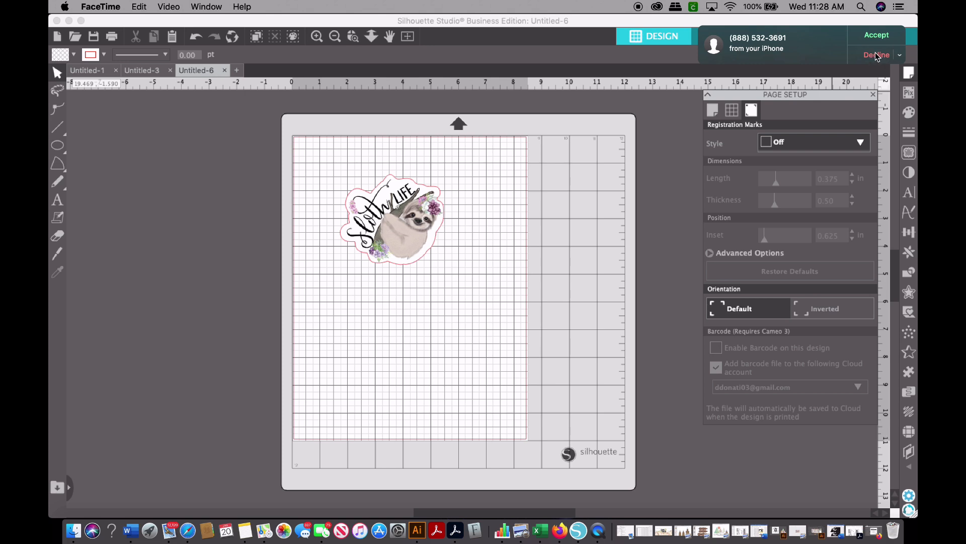
click(877, 55)
click(862, 142)
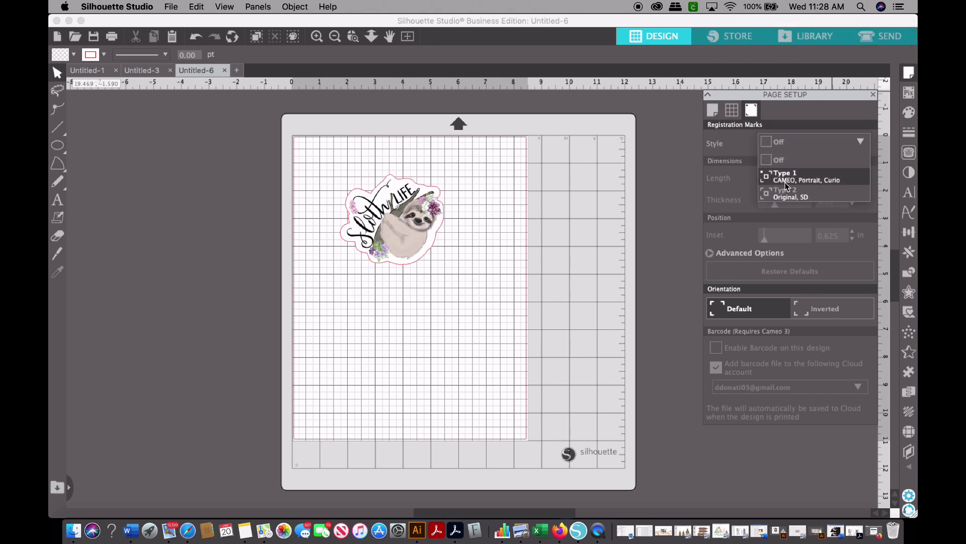
click(826, 179)
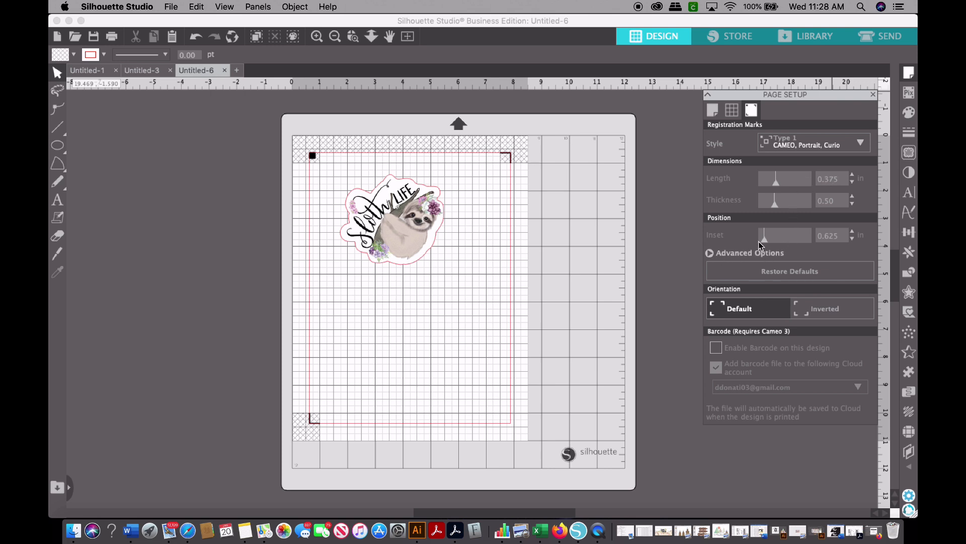
drag(768, 237, 744, 246)
click(710, 253)
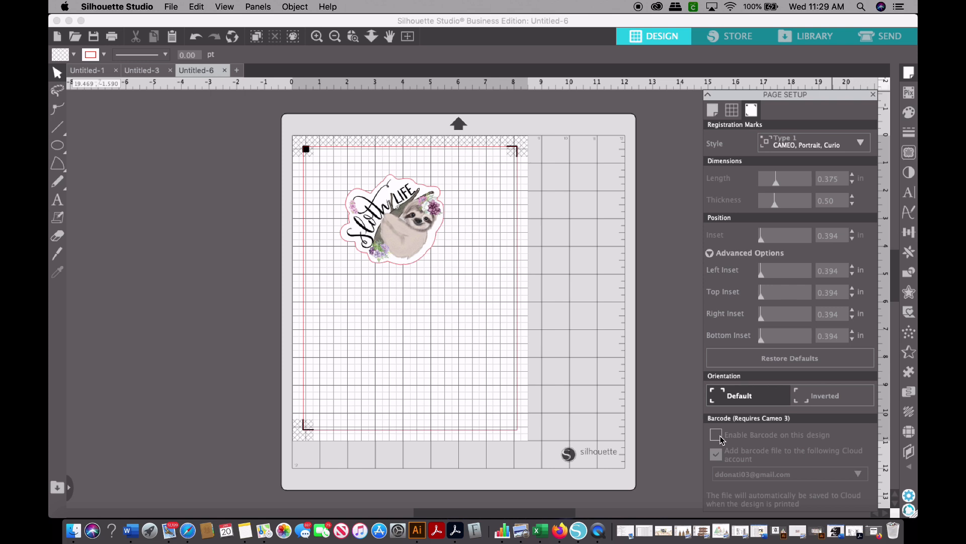
Enable the registration barcode on the design and switch it off again
click(716, 435)
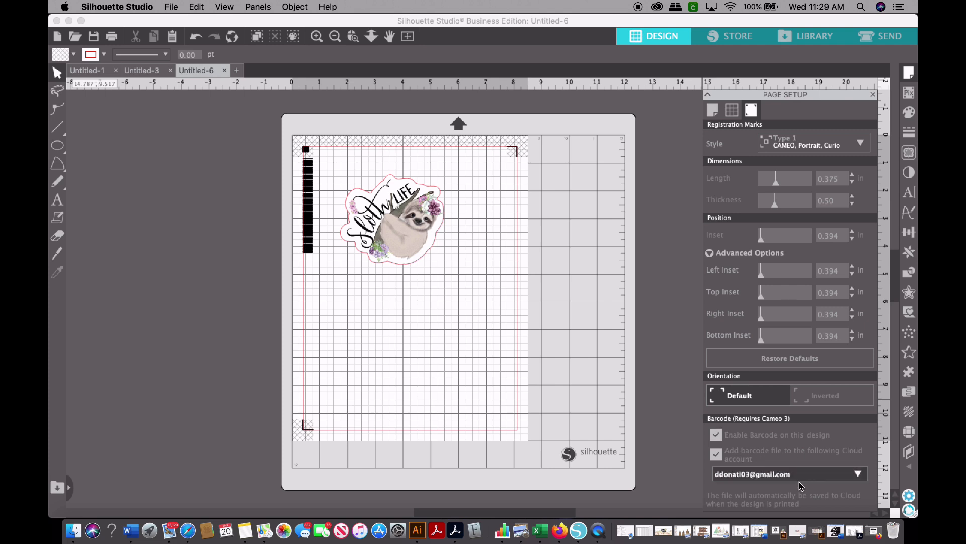
click(717, 435)
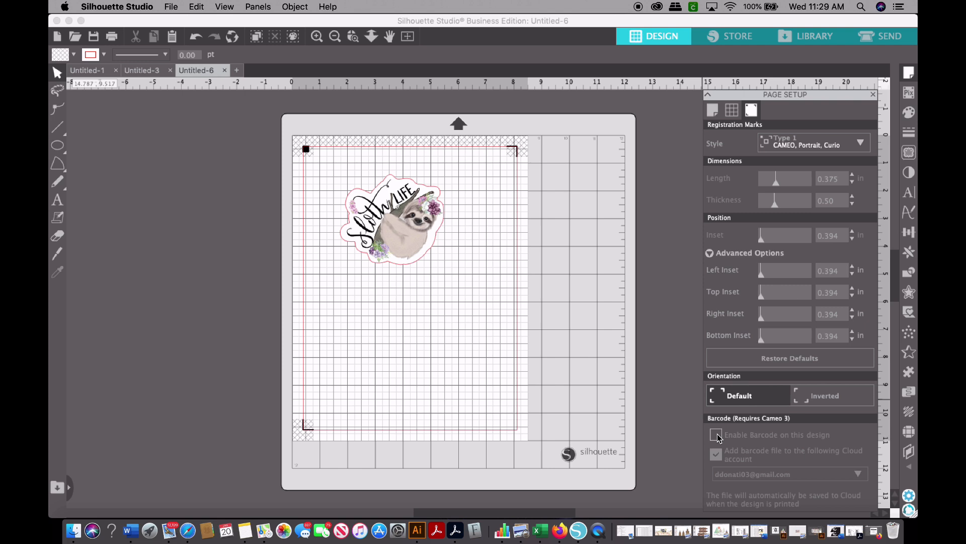
Position the sloth sticker in the upper-left corner inside the registration marks and shrink it to about 3.62 in wide
drag(403, 225, 471, 191)
key(super+c)
key(super+v)
key(Delete)
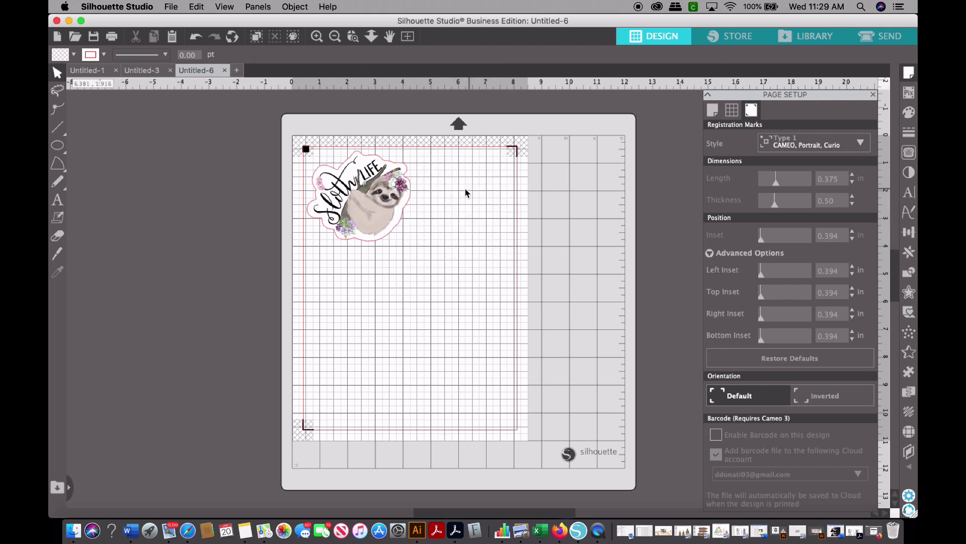
click(391, 209)
drag(415, 246, 414, 247)
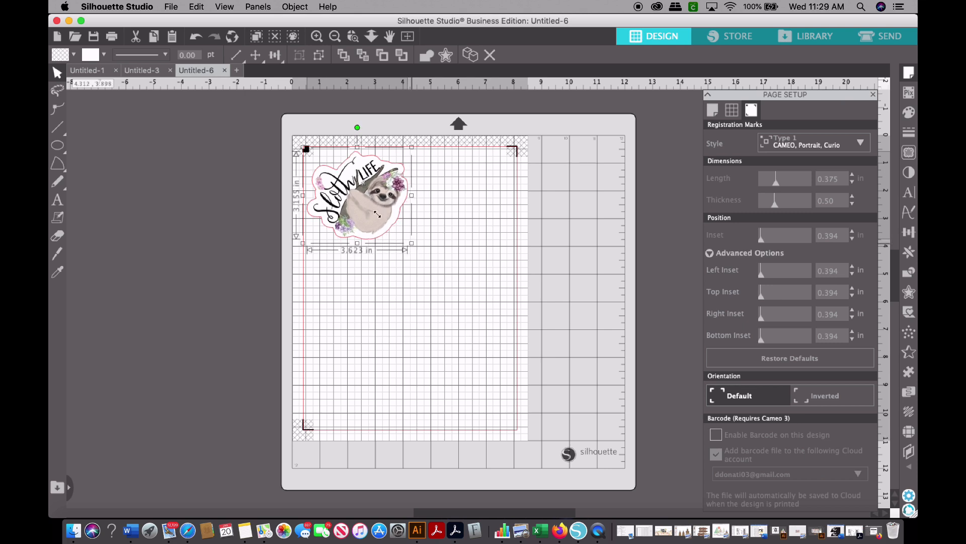
Duplicate the sloth sticker beside the original and copy that pair twice below it to form three rows of two
key(super+v)
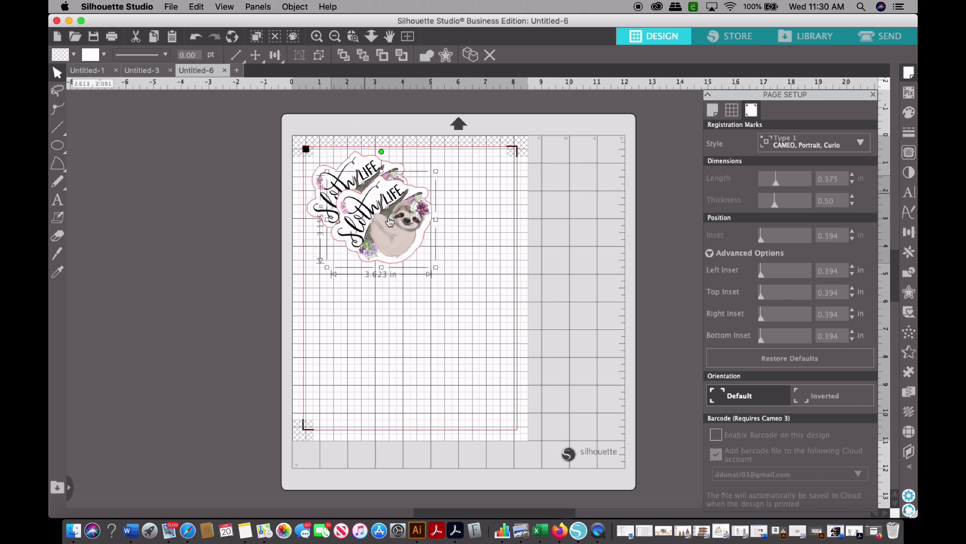
drag(403, 245, 480, 214)
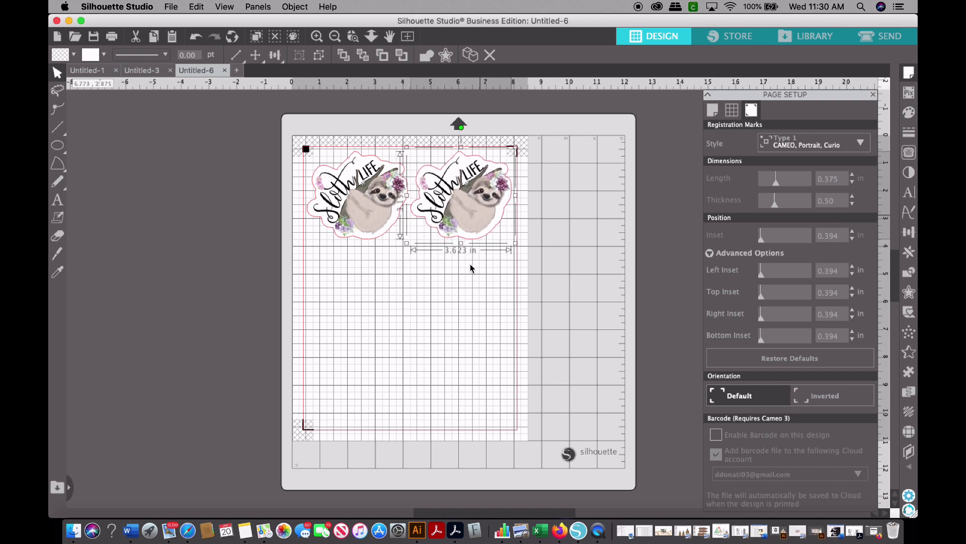
click(467, 300)
drag(465, 275, 373, 212)
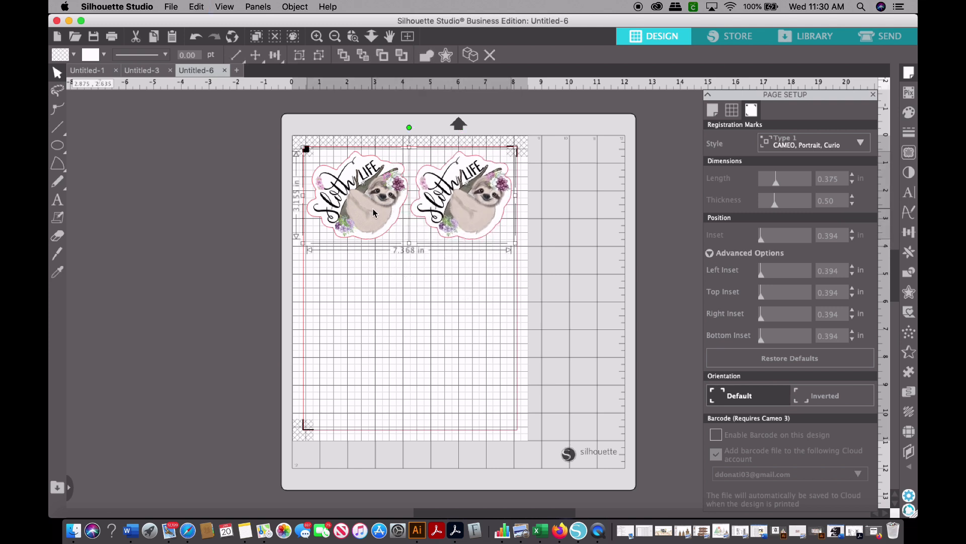
key(ctrl+c)
key(ctrl+v)
drag(486, 227, 482, 403)
key(ctrl+v)
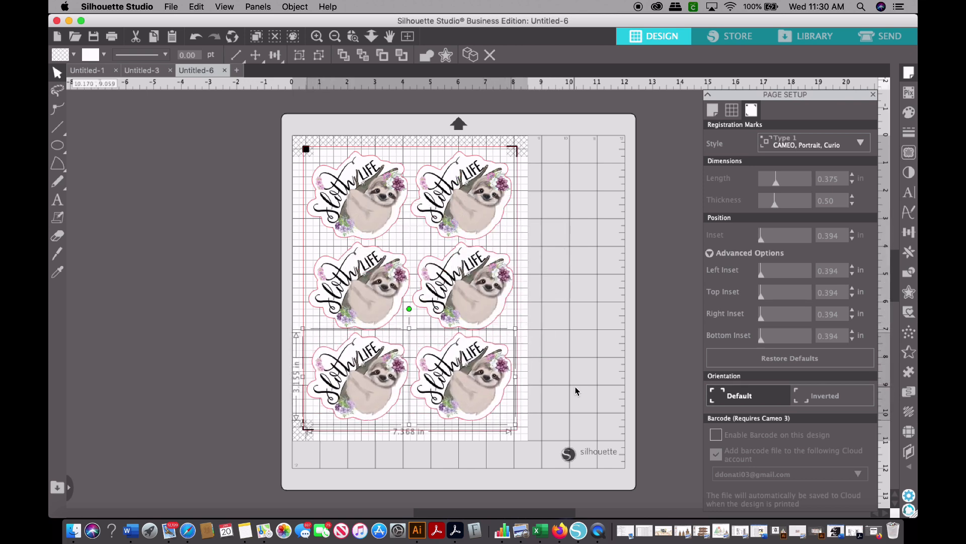
click(576, 391)
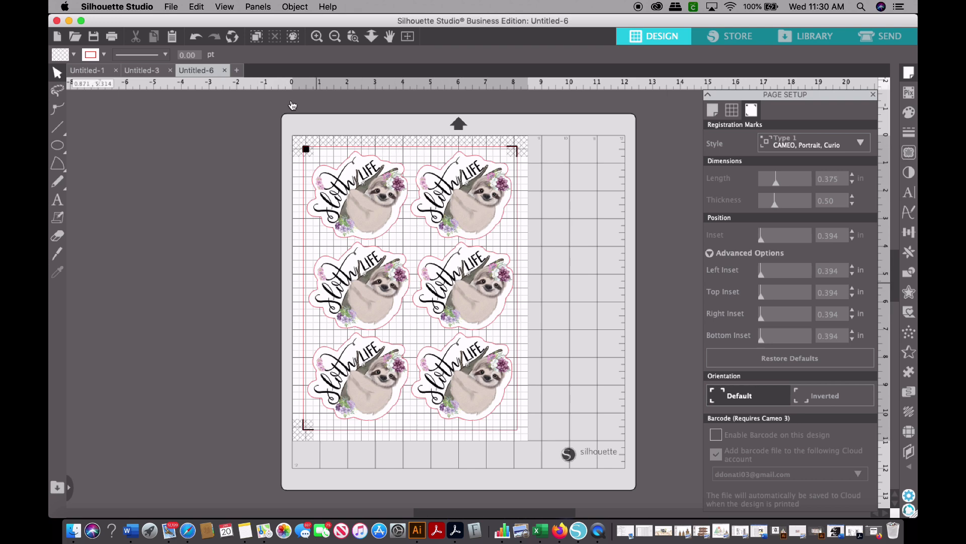
Hide the page grid
click(231, 6)
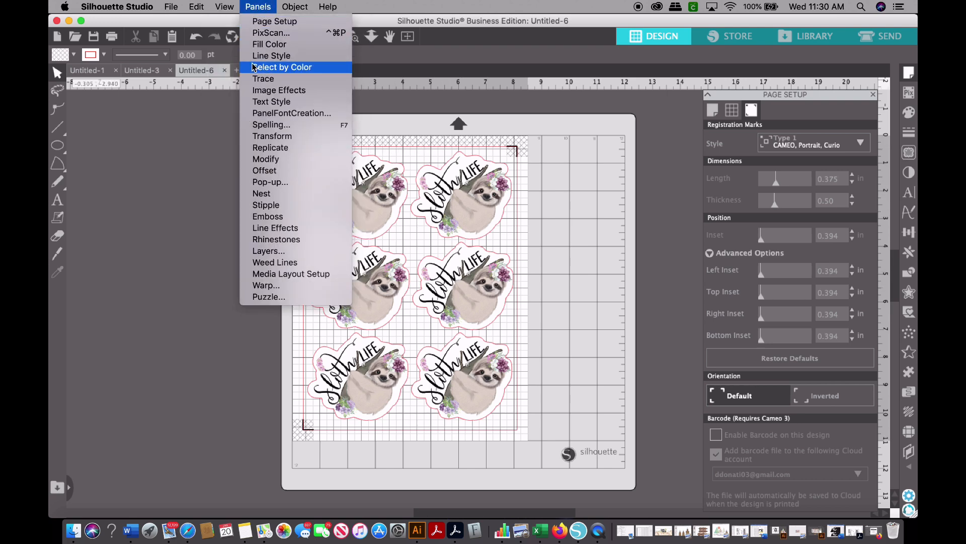
mouse_move(196, 6)
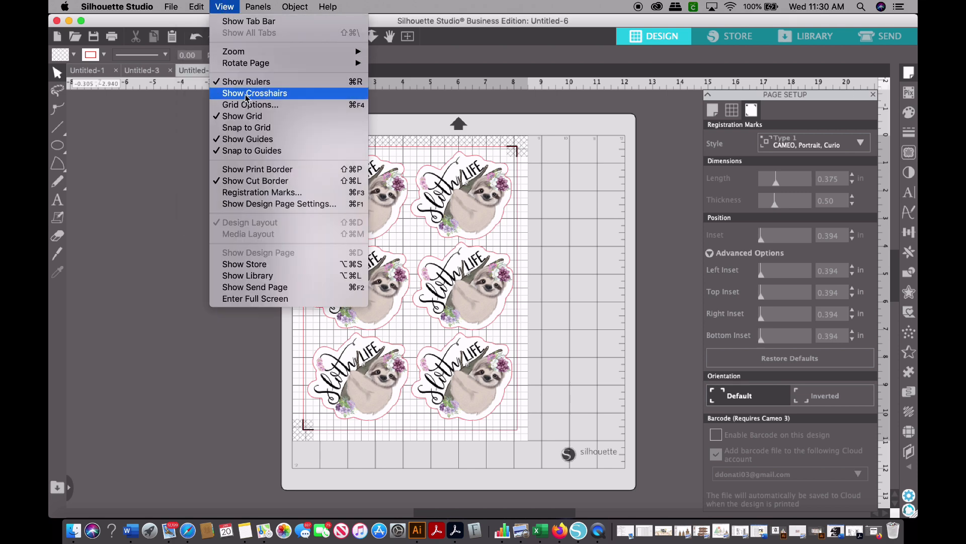
click(252, 117)
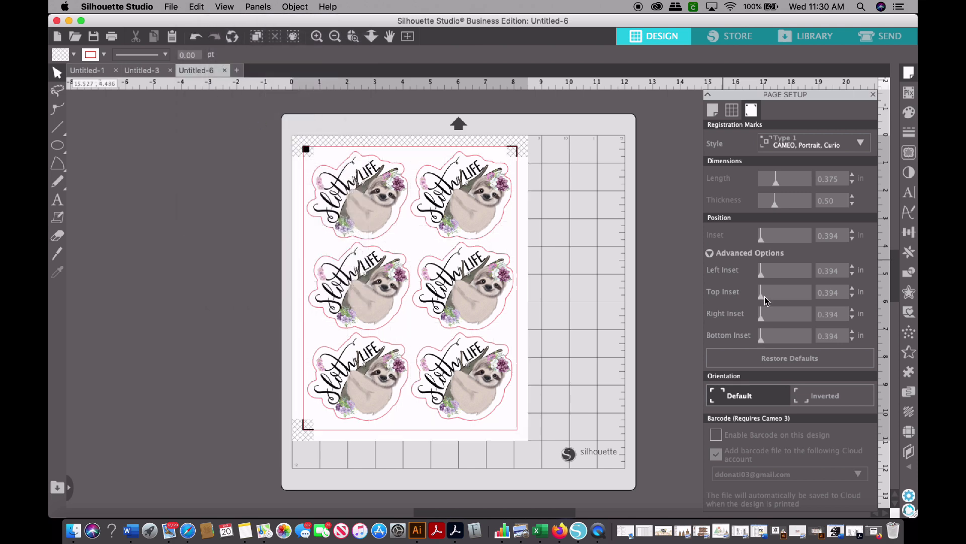
click(367, 205)
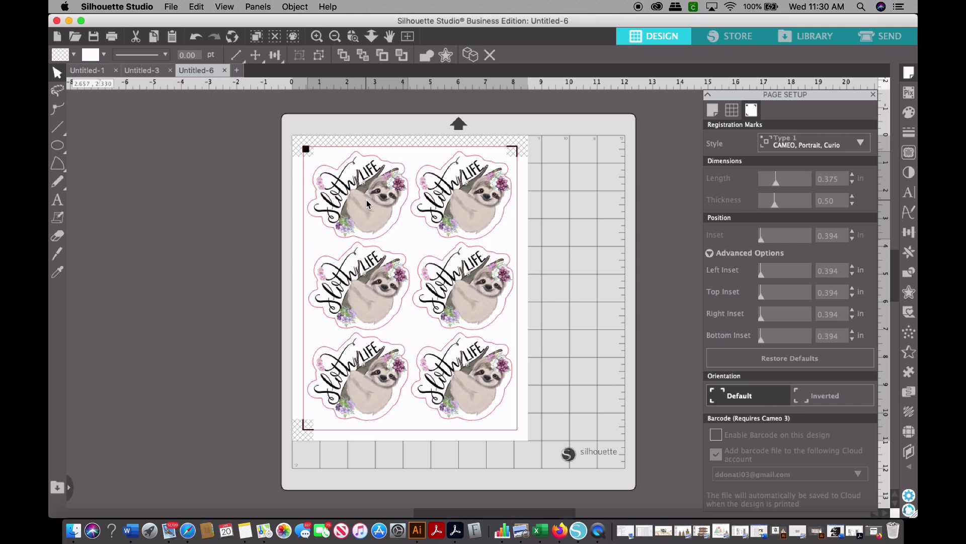
click(464, 215)
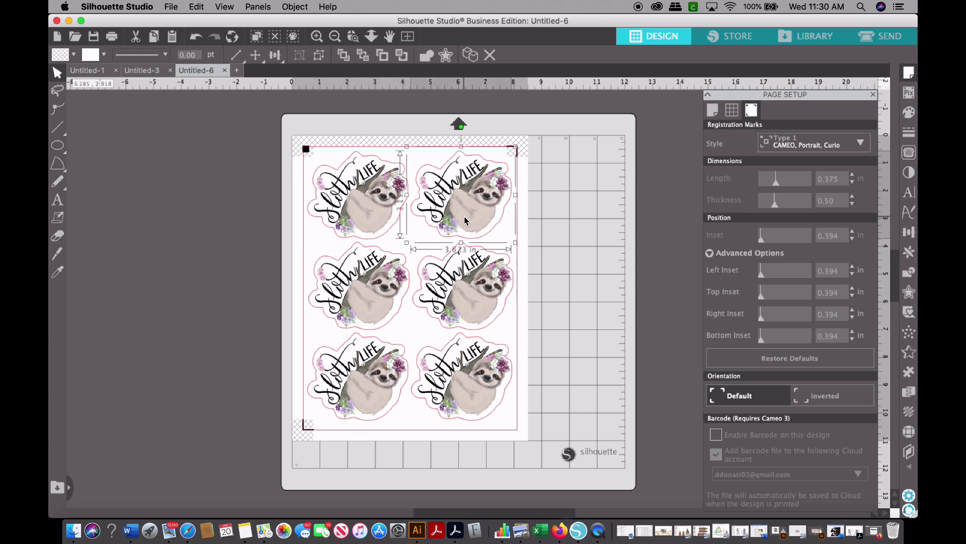
key(Escape)
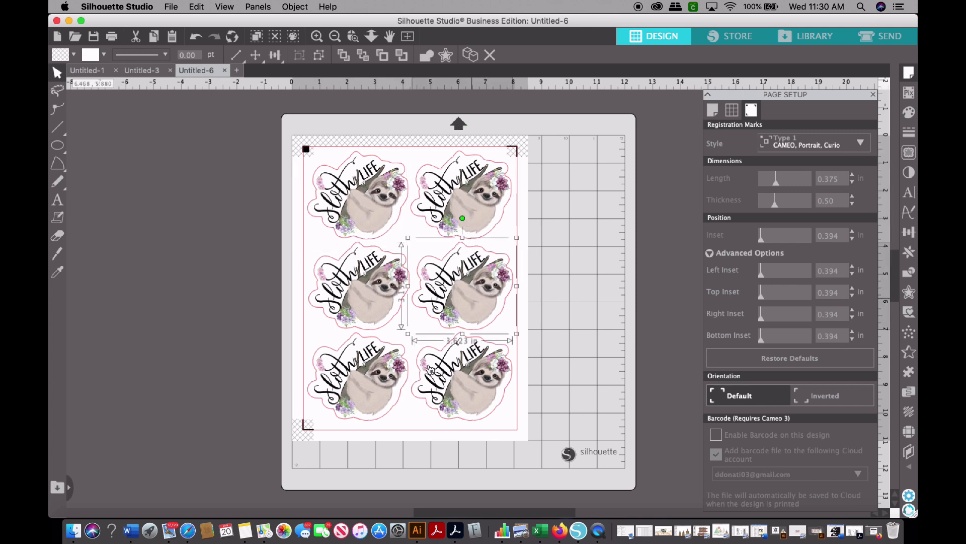
click(612, 427)
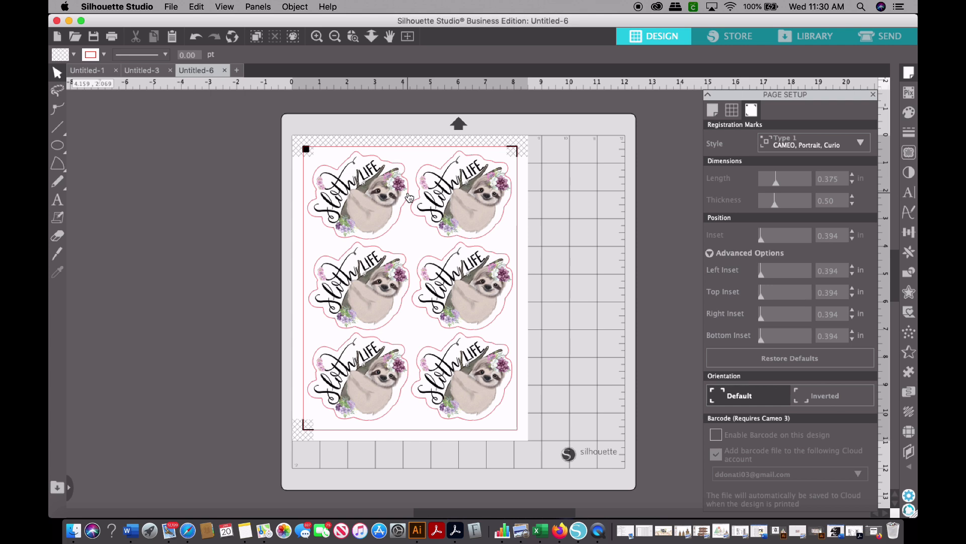
Look up the print command for the sticker sheet
click(172, 6)
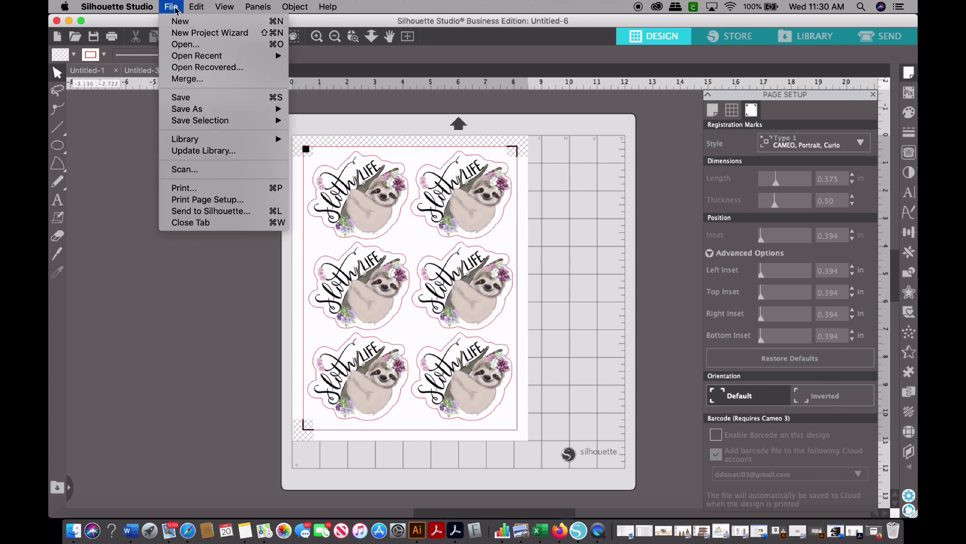
click(225, 190)
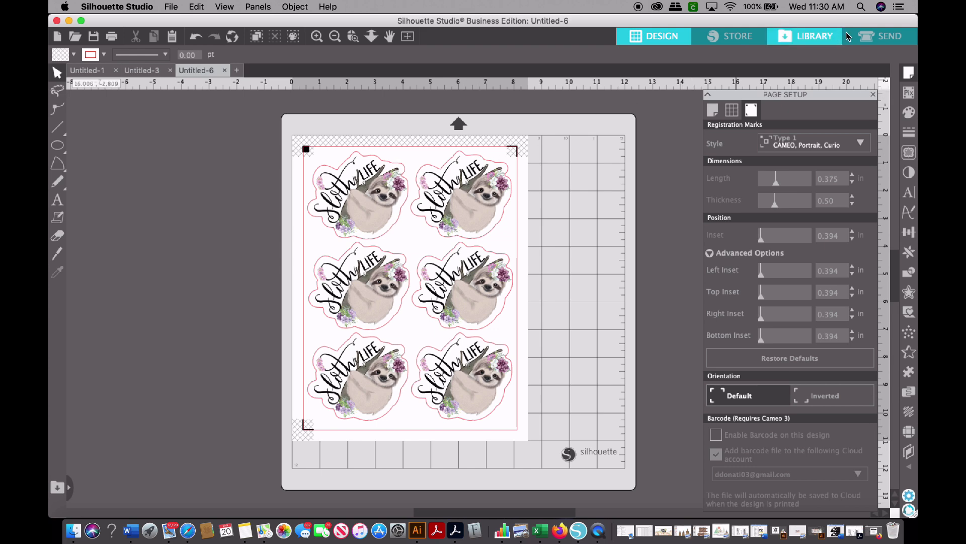
Set the cut job to work by line color, enabling only the red sticker outlines with Vinyl, Printable as their material
click(875, 37)
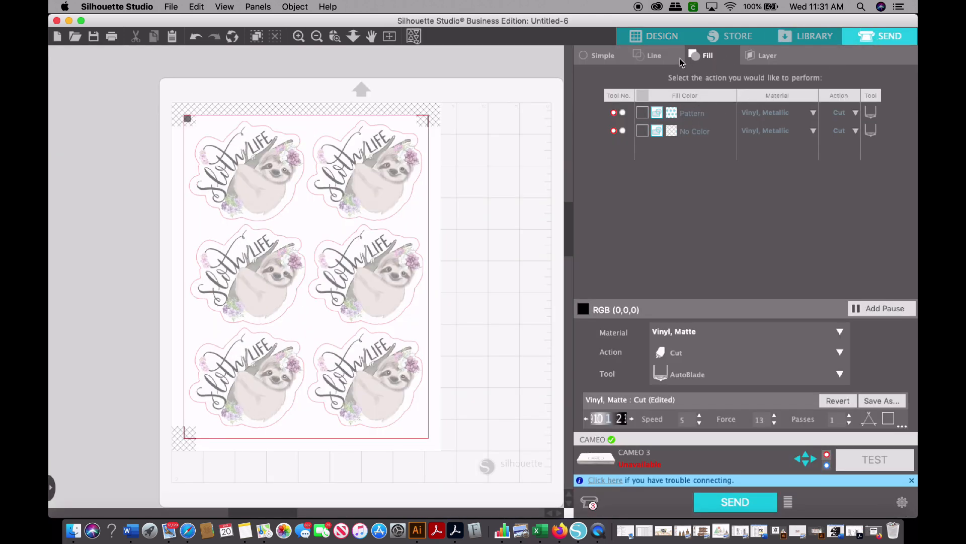
click(660, 56)
click(642, 113)
click(642, 134)
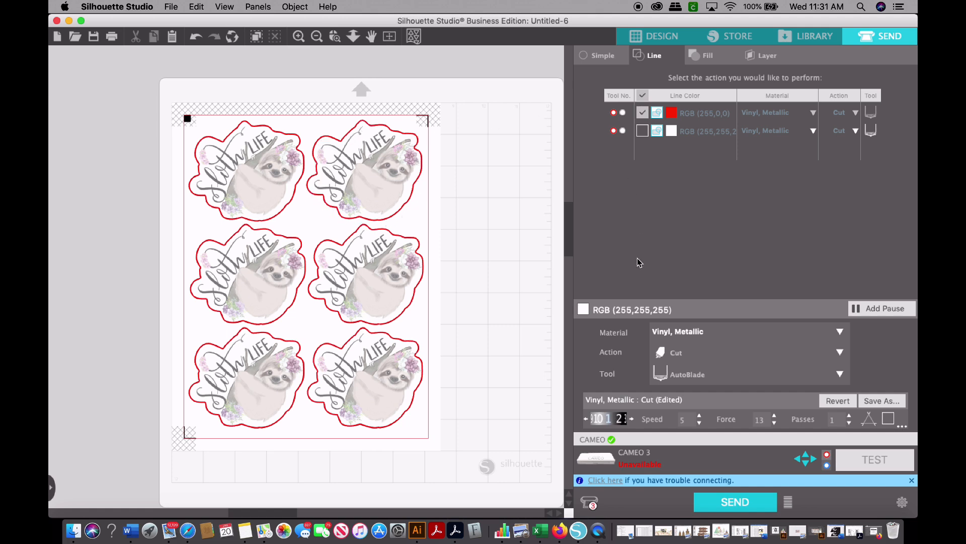
click(813, 113)
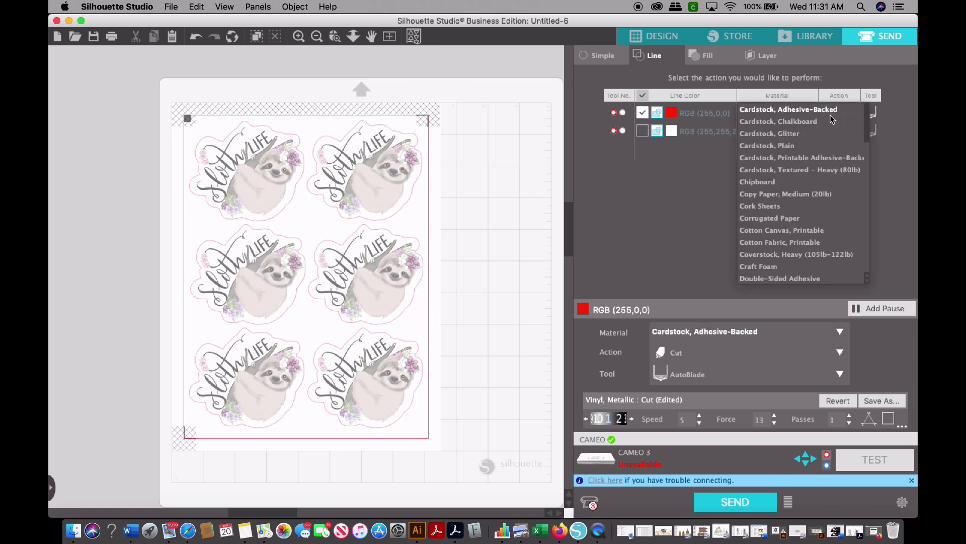
click(865, 246)
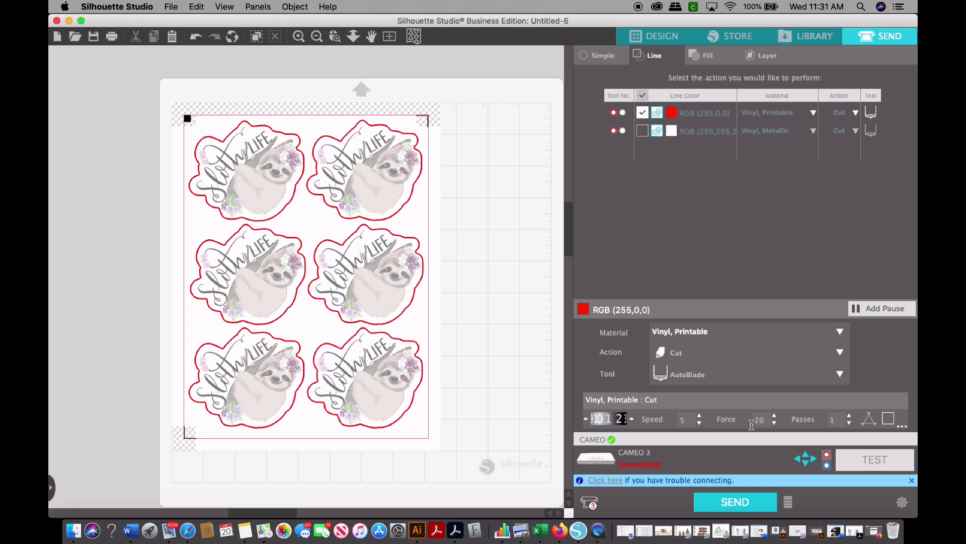
Try the Vinyl. Printable (1) material on the red outlines and switch back to Vinyl, Printable
click(849, 128)
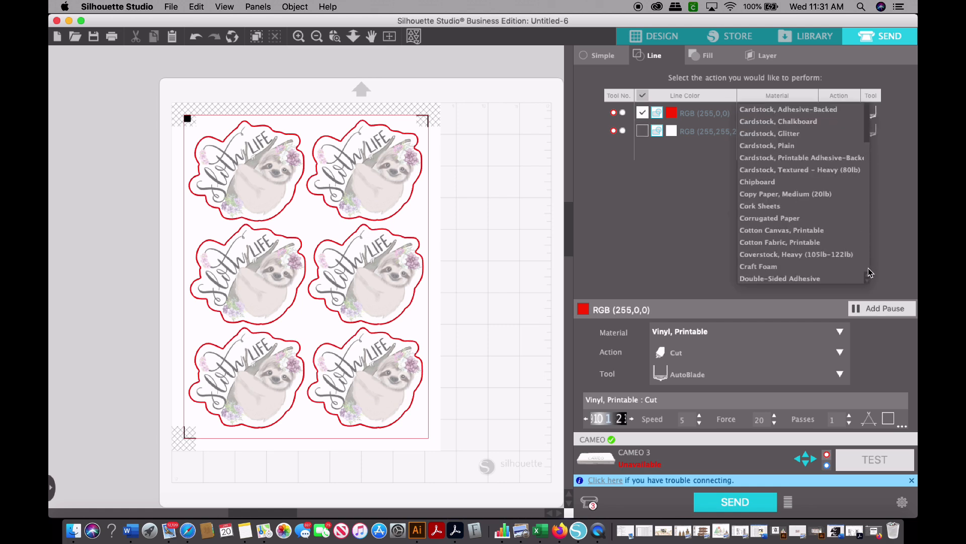
scroll(870, 272, down, 10)
click(825, 280)
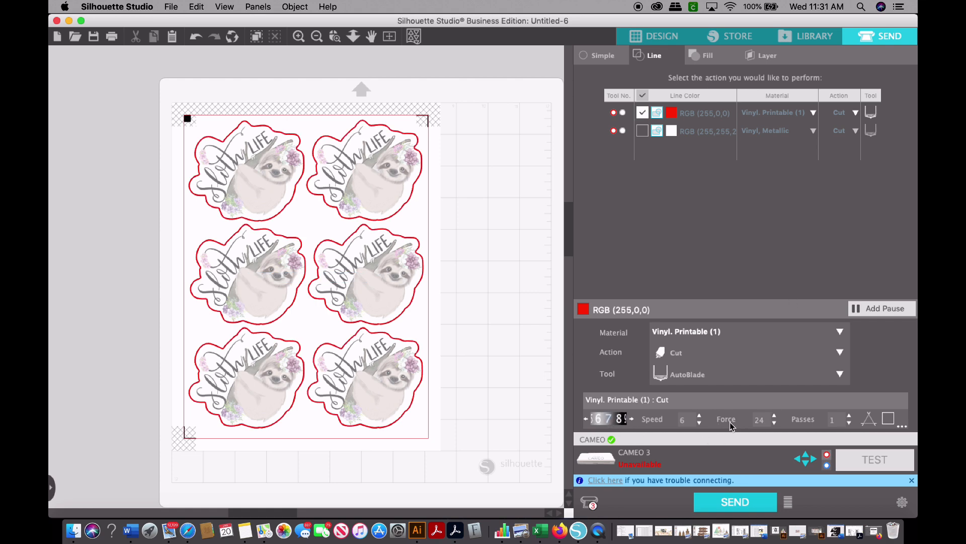
click(814, 113)
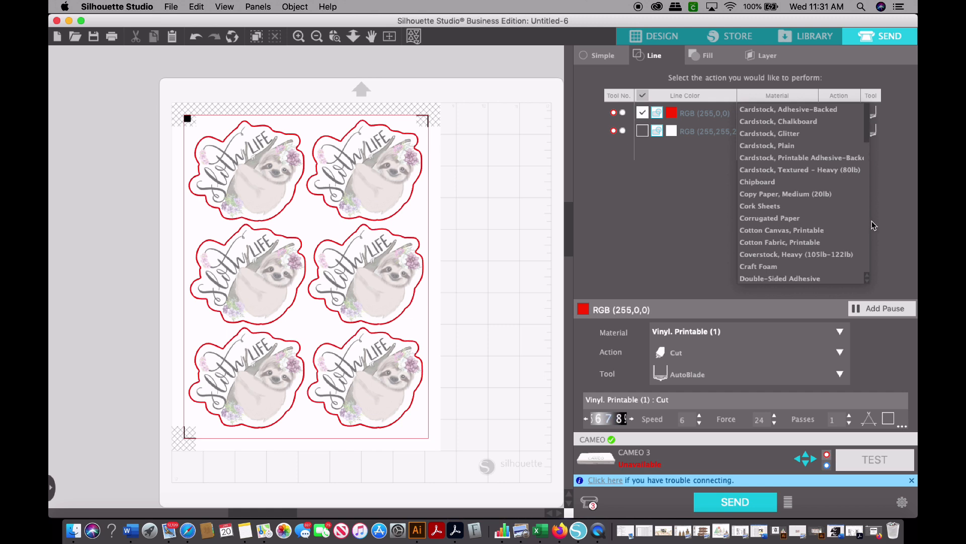
click(869, 244)
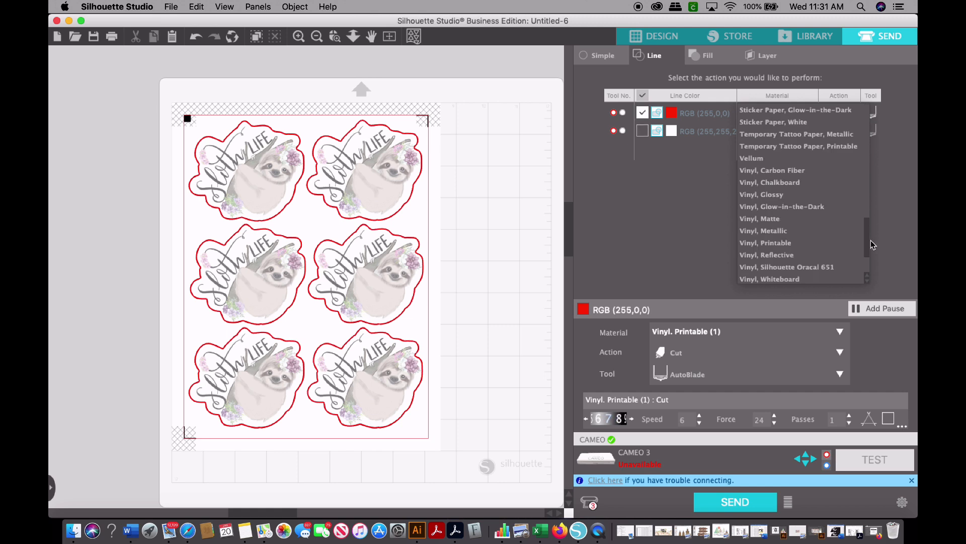
click(804, 243)
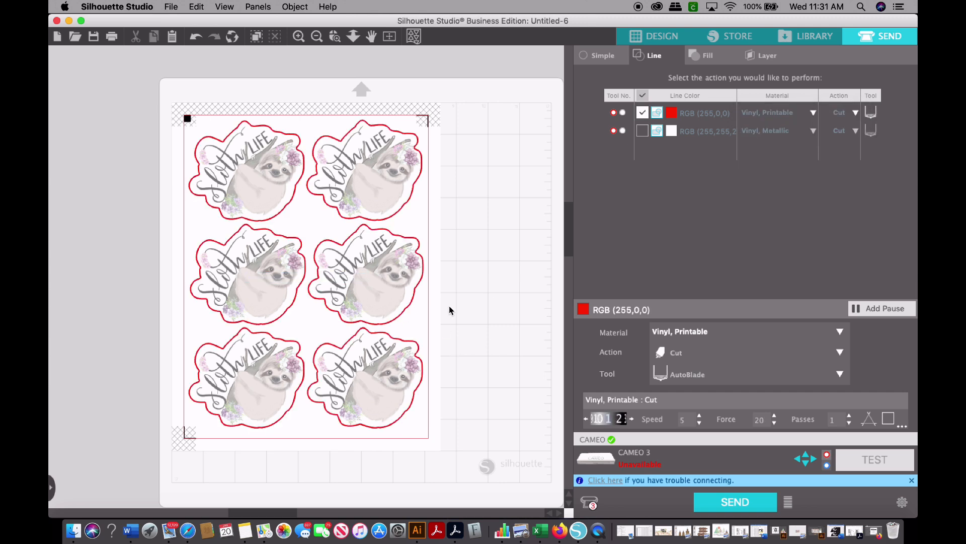
Open the CAMEO 3 calibration page, examine its test crosses and calibration controls, and exit calibration
click(742, 506)
click(604, 461)
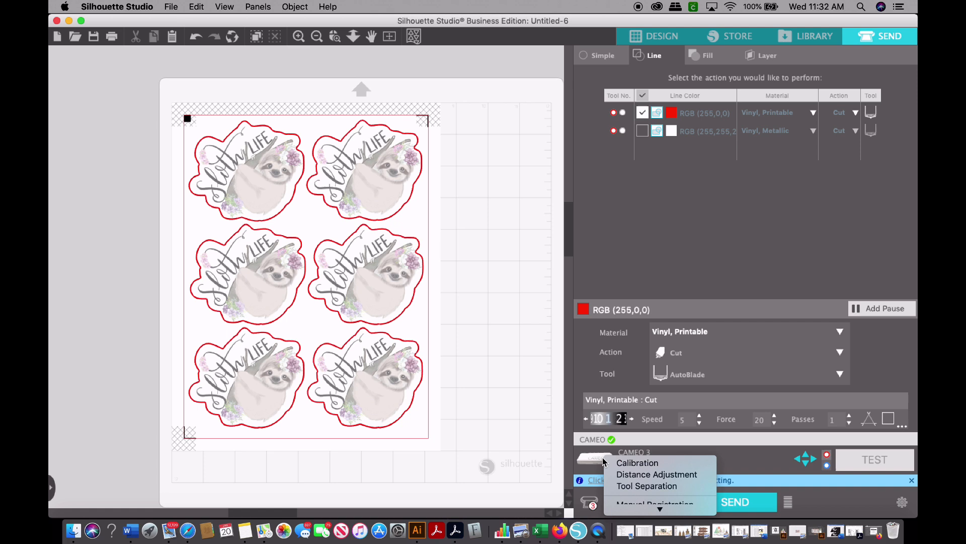
click(542, 430)
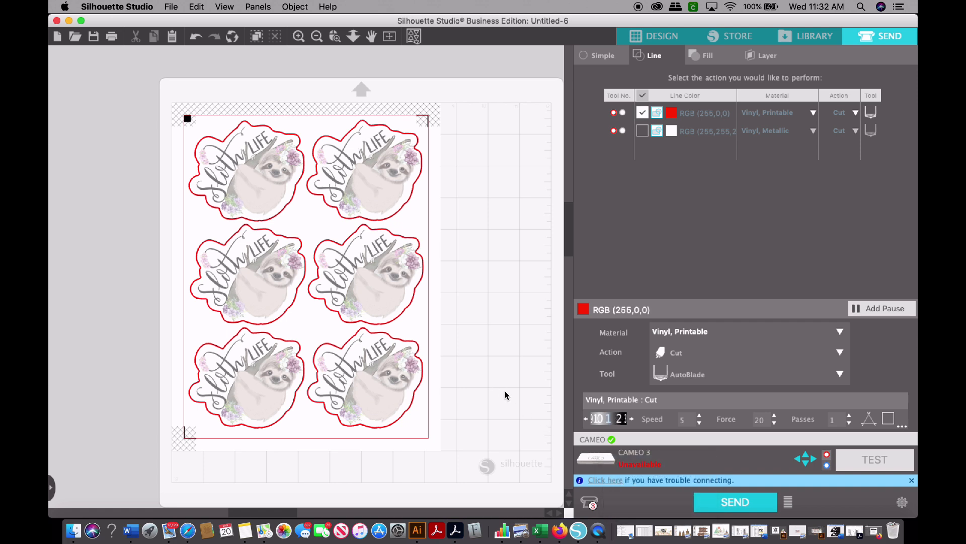
click(609, 462)
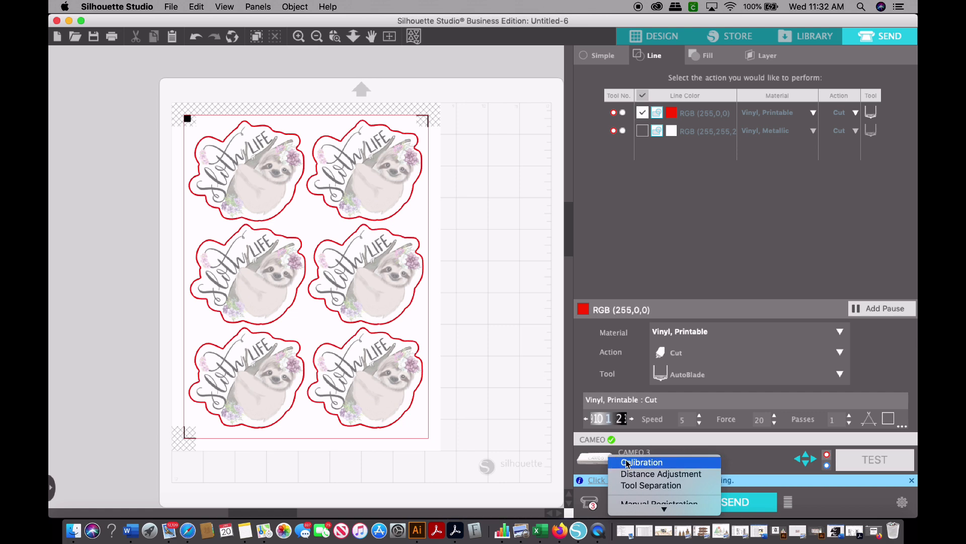
click(667, 463)
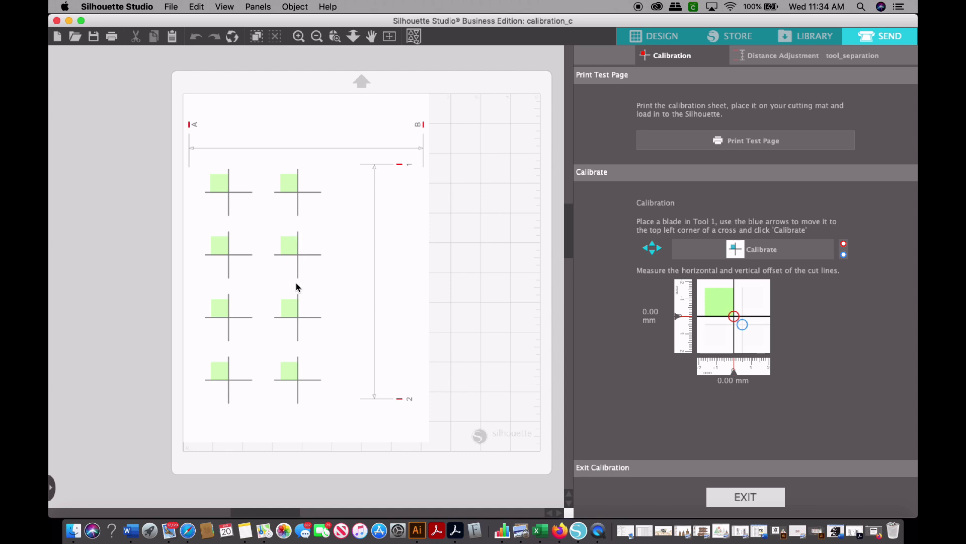
click(762, 497)
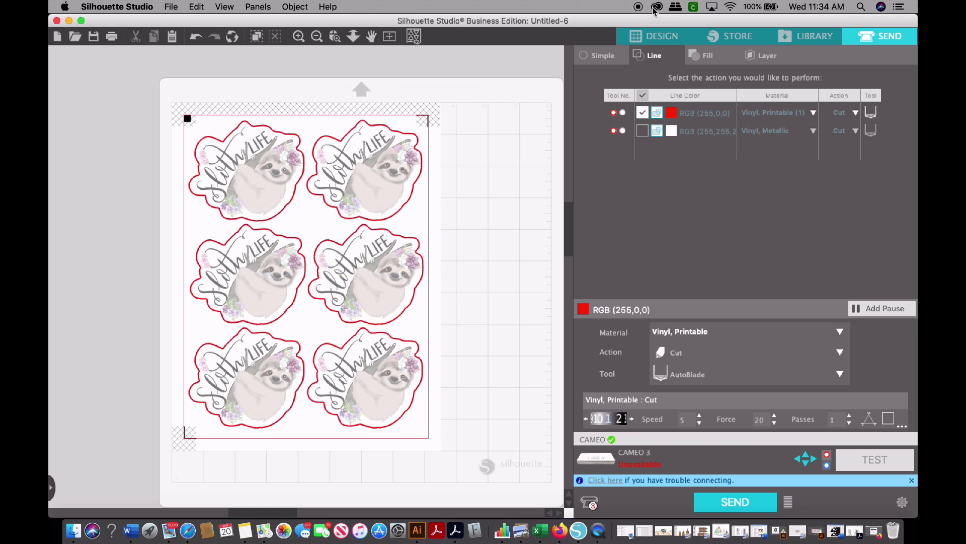
Return to the design workspace and place IMG_4541.JPG from the Downloads folder on the blank 12 x 12 in page
click(654, 35)
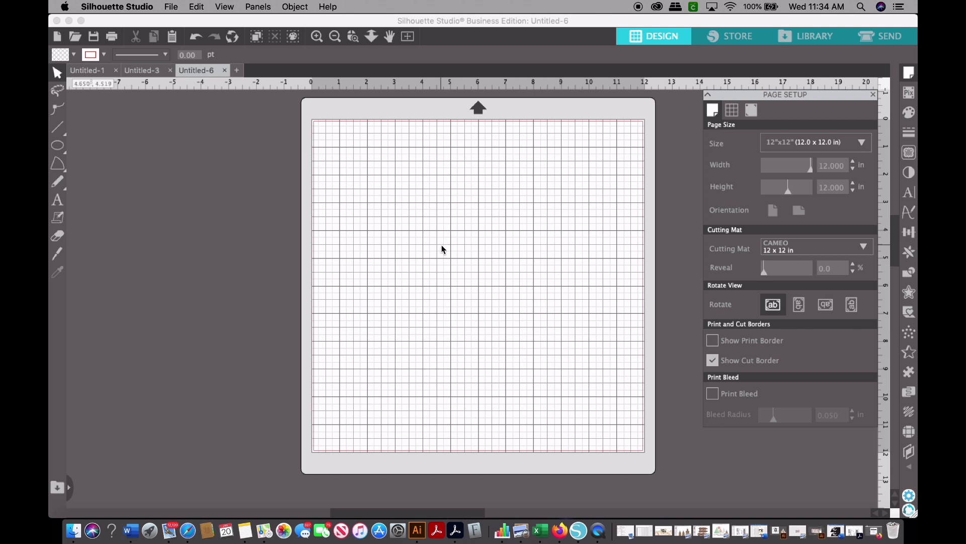
click(74, 531)
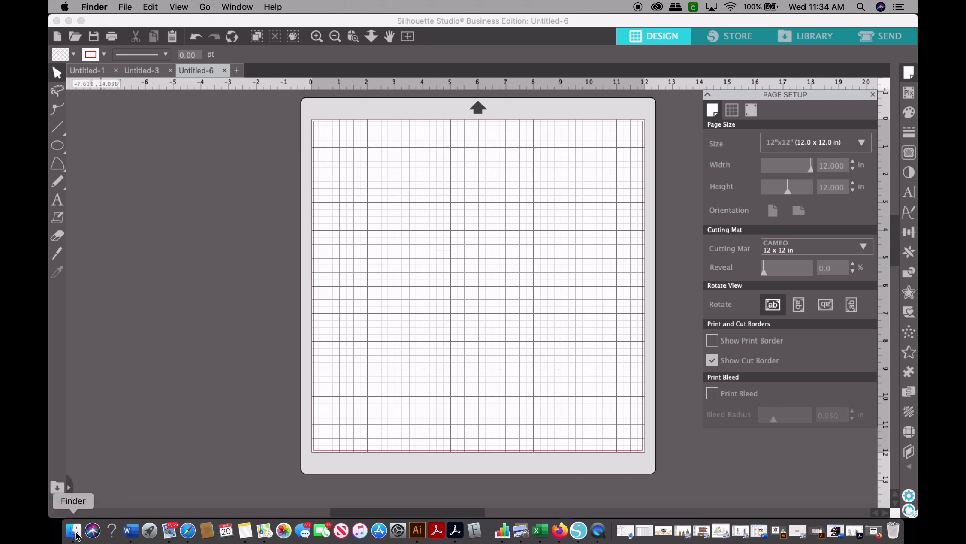
click(282, 179)
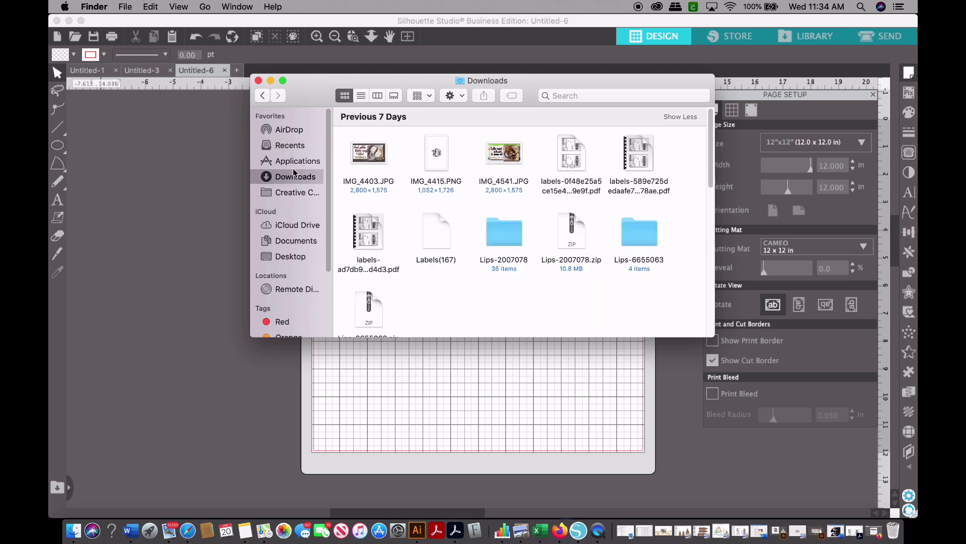
click(312, 161)
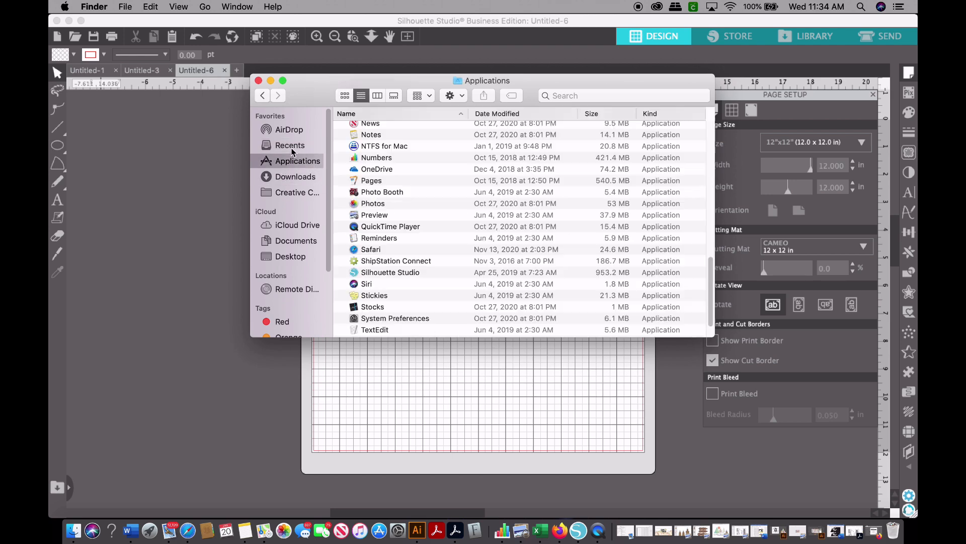
click(289, 182)
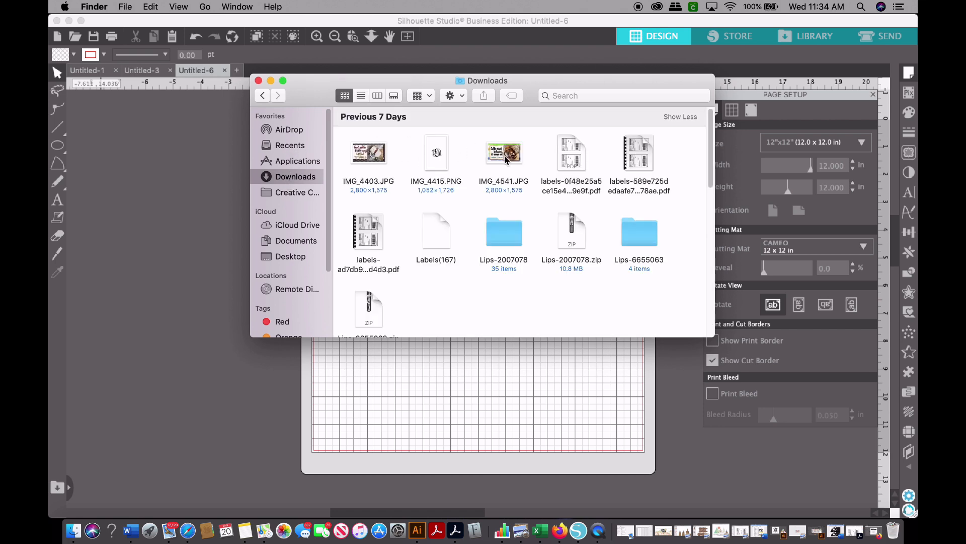
drag(506, 158, 481, 432)
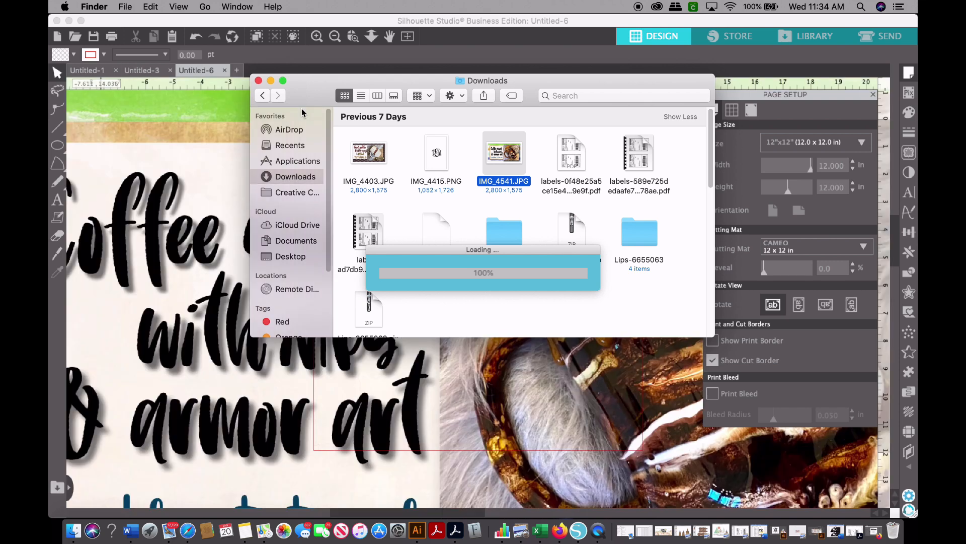
click(258, 81)
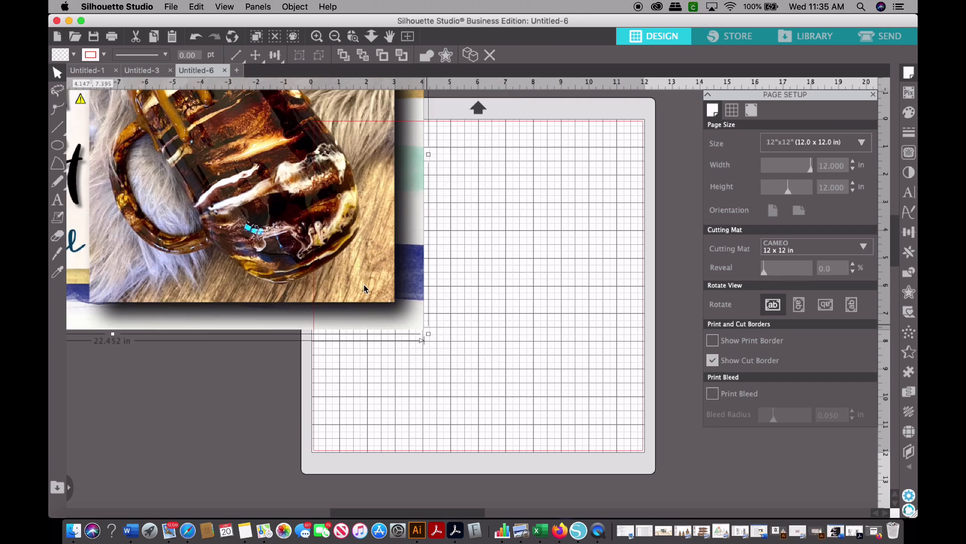
Shrink the imported coffee mug image to about 10 in wide and center it on the page
drag(453, 321, 517, 354)
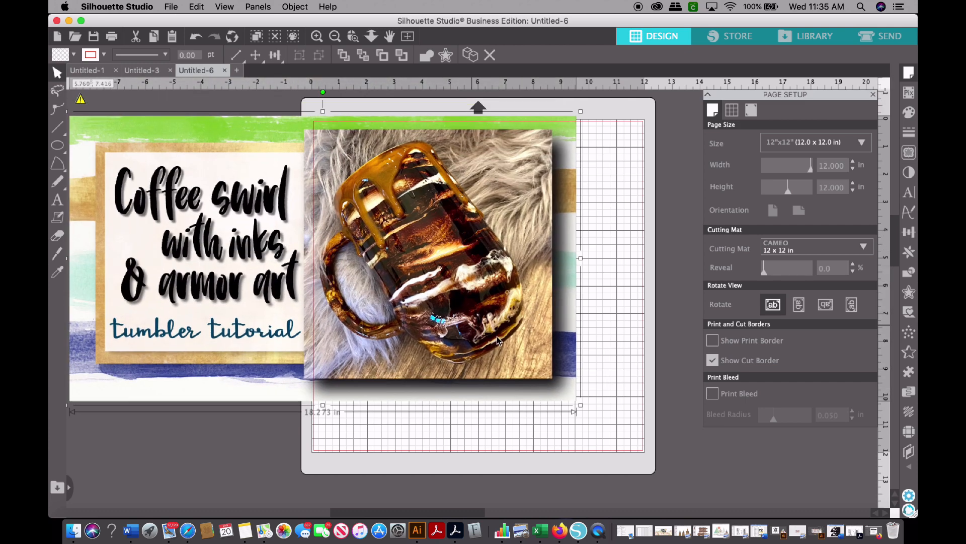
drag(582, 406, 365, 262)
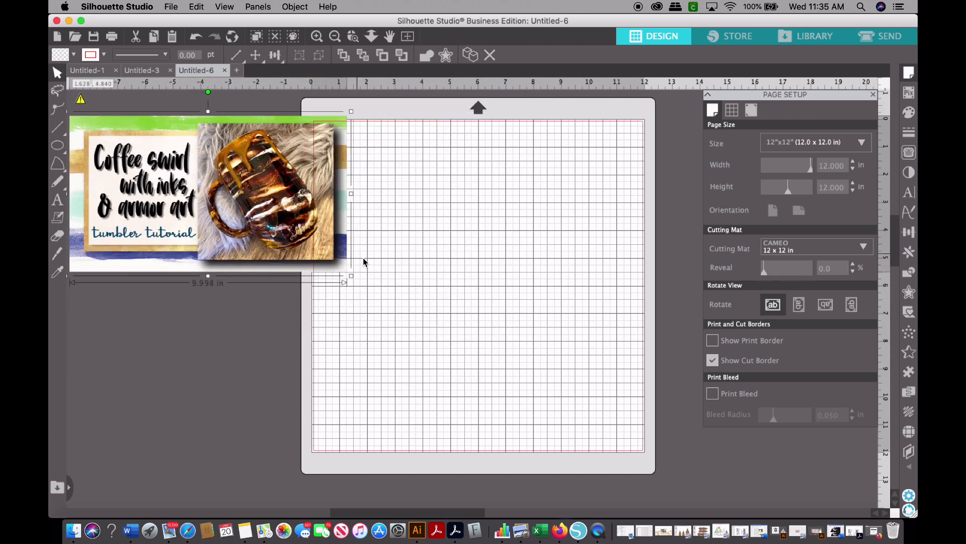
drag(274, 153, 547, 246)
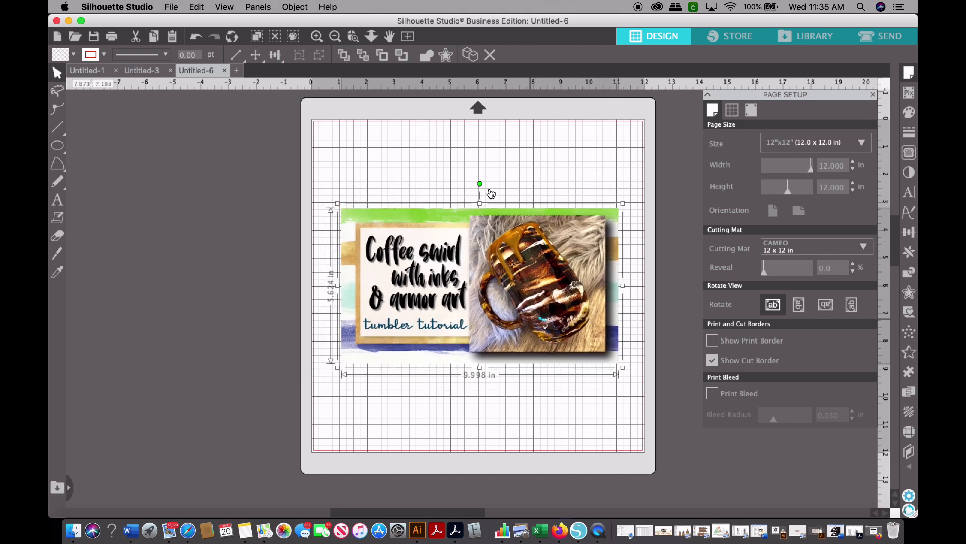
Draw an upright, symmetrical heart about 5 in wide over the upper part of the mug photo
click(66, 174)
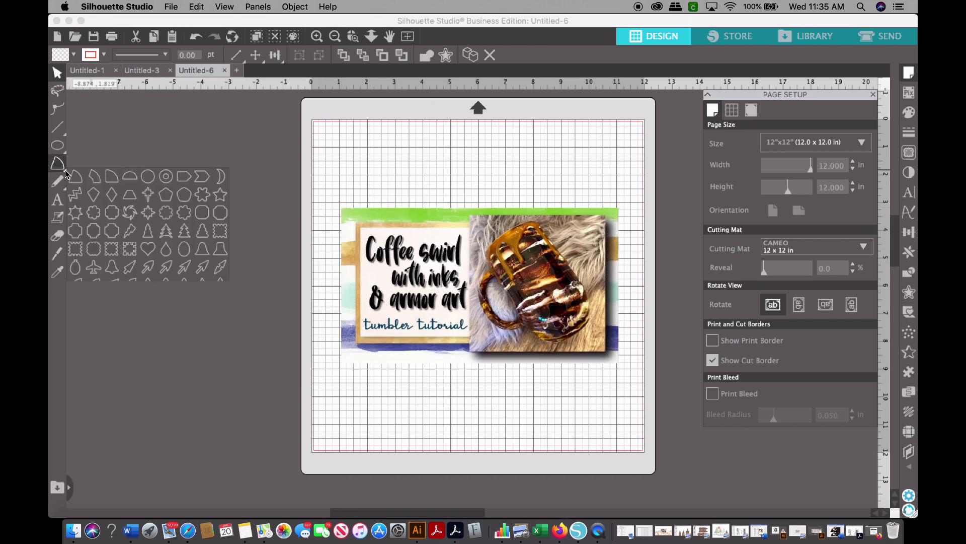
click(66, 173)
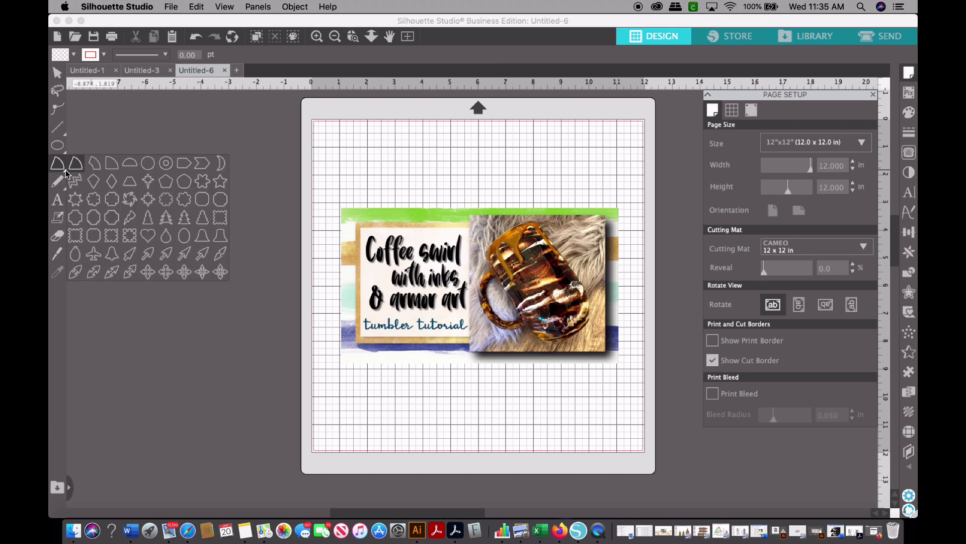
click(152, 235)
drag(401, 162, 510, 186)
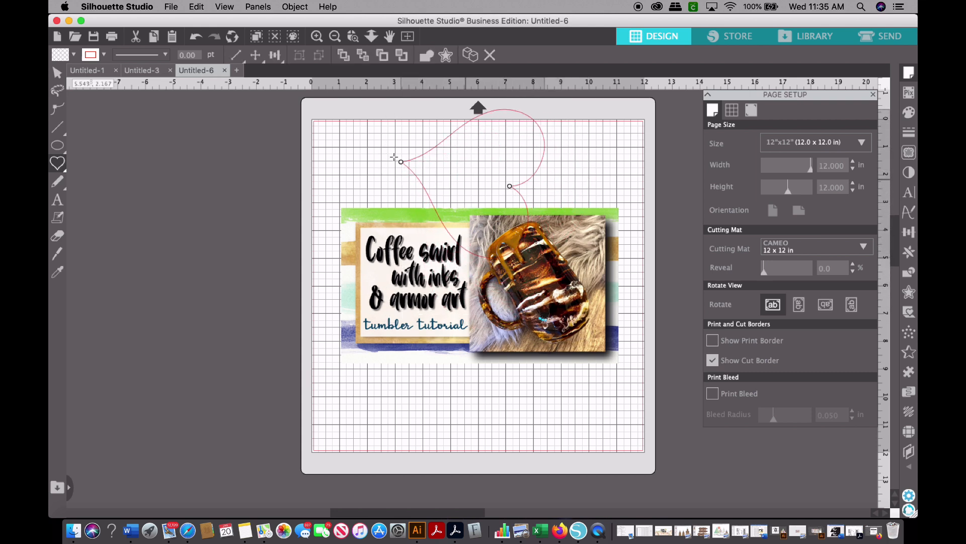
click(57, 73)
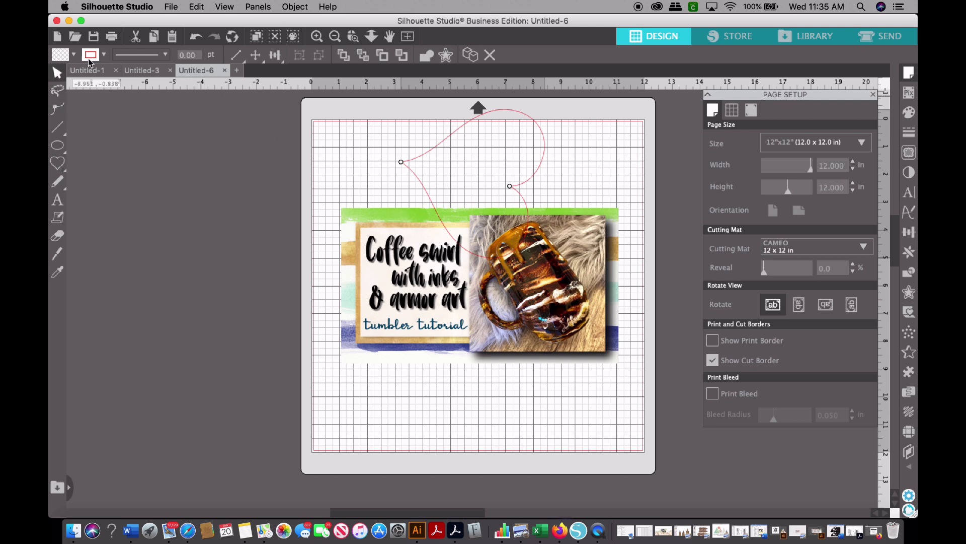
drag(401, 162, 510, 294)
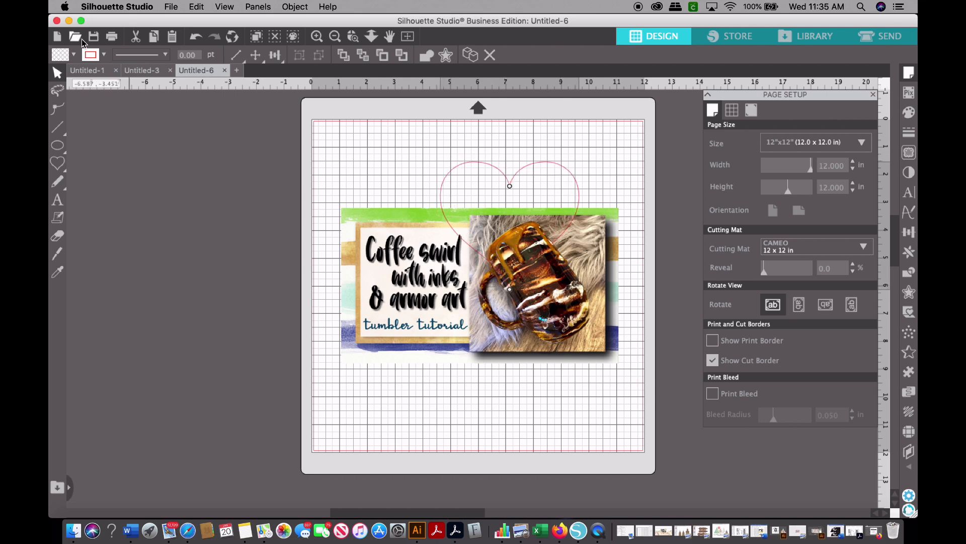
Fill the heart with black and enlarge it slightly so it covers the mug photo
click(74, 56)
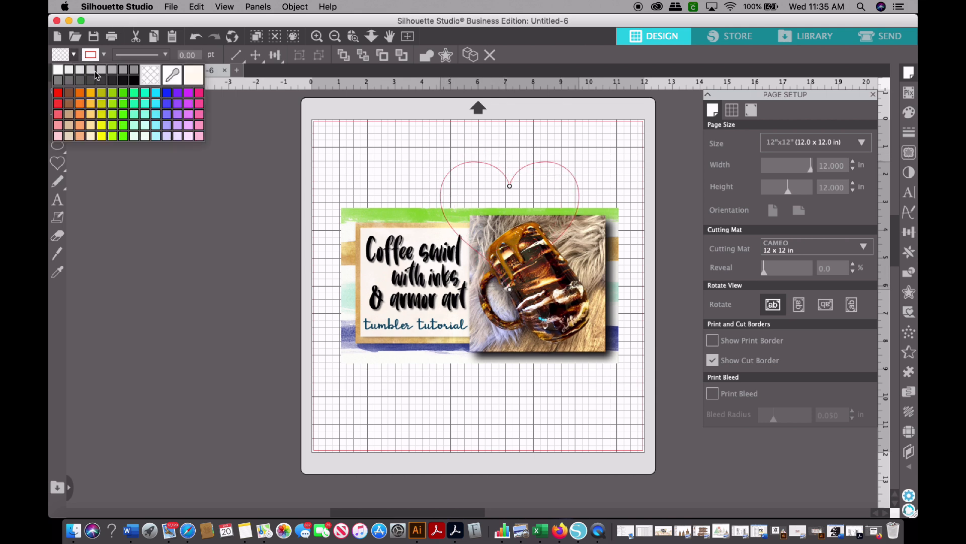
click(134, 82)
drag(495, 210, 467, 267)
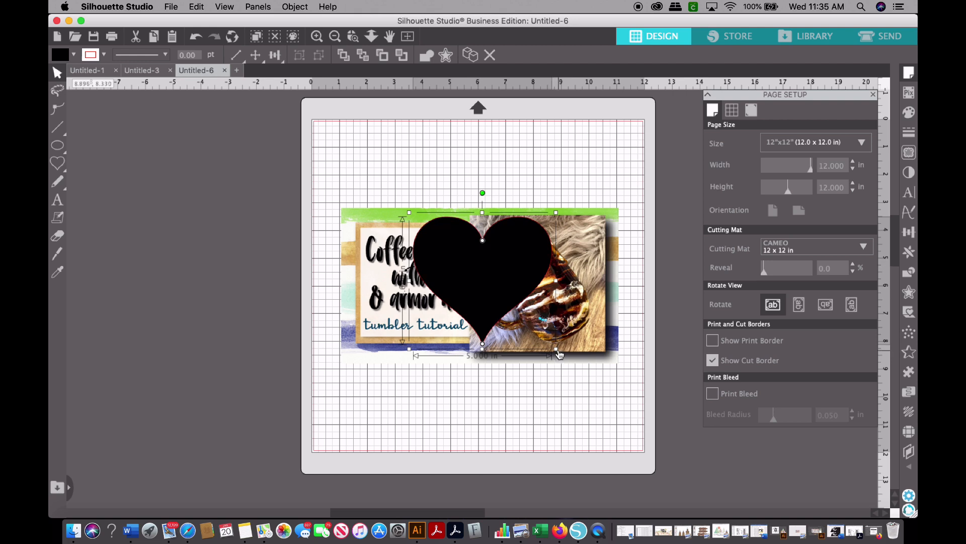
drag(553, 352, 569, 362)
drag(514, 305, 567, 281)
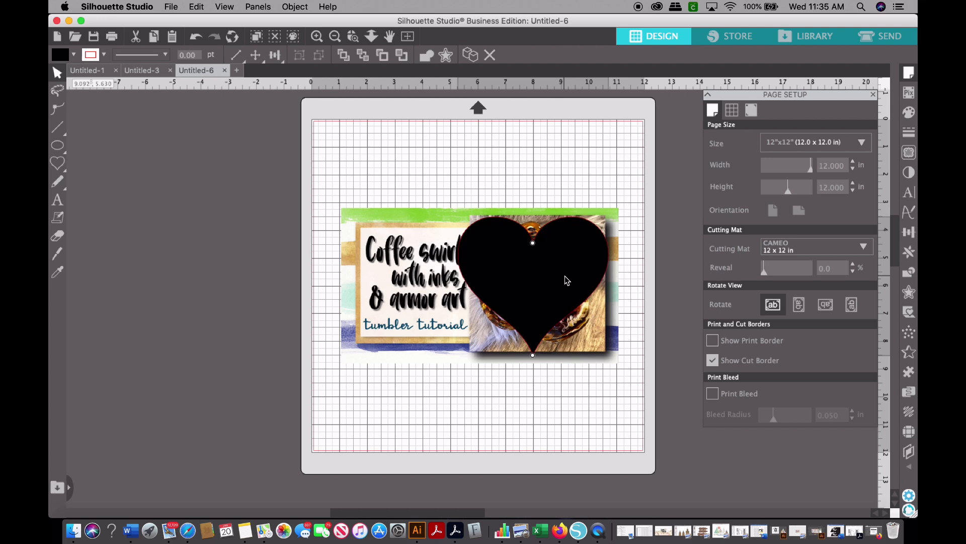
key(Escape)
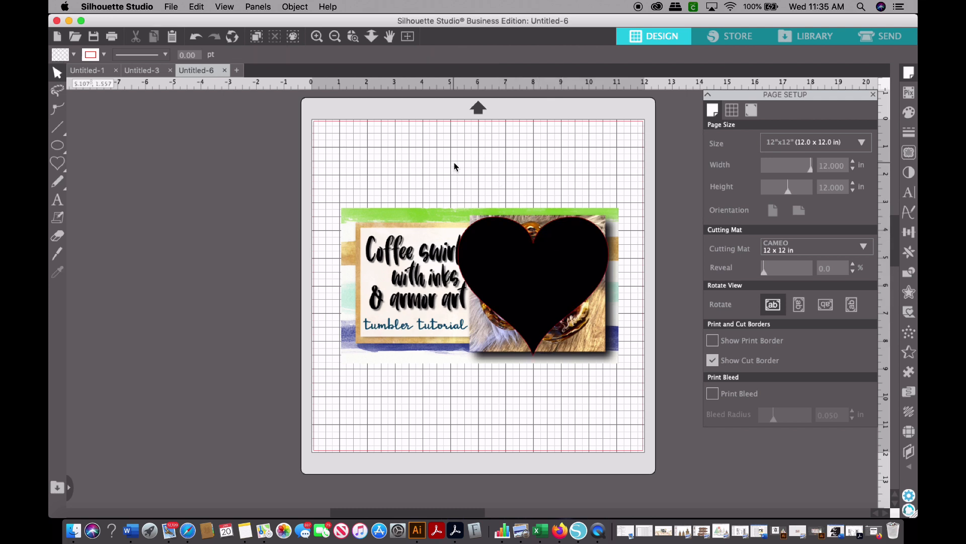
Crop the mug photo to the black heart with Intersect and move the heart-shaped cutout toward the page's upper center
drag(453, 164, 566, 288)
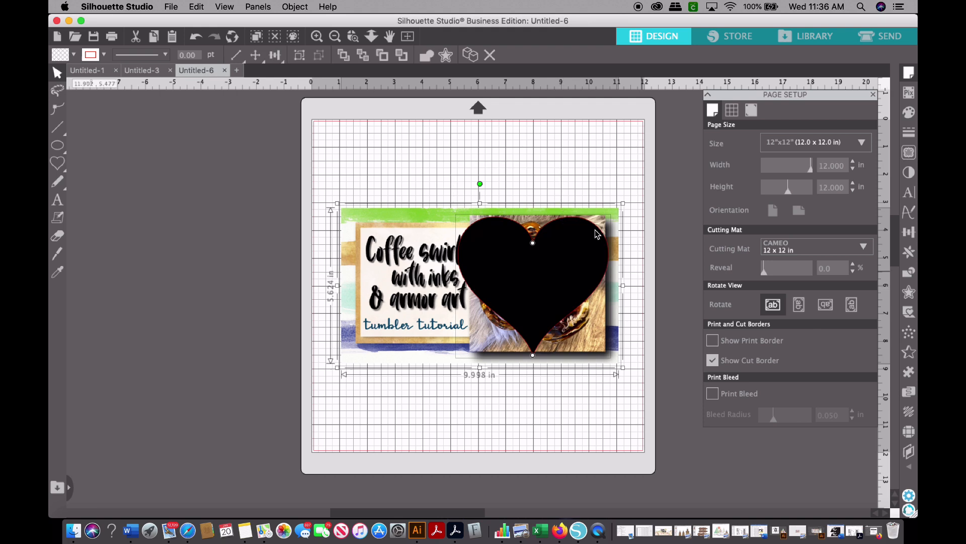
click(913, 256)
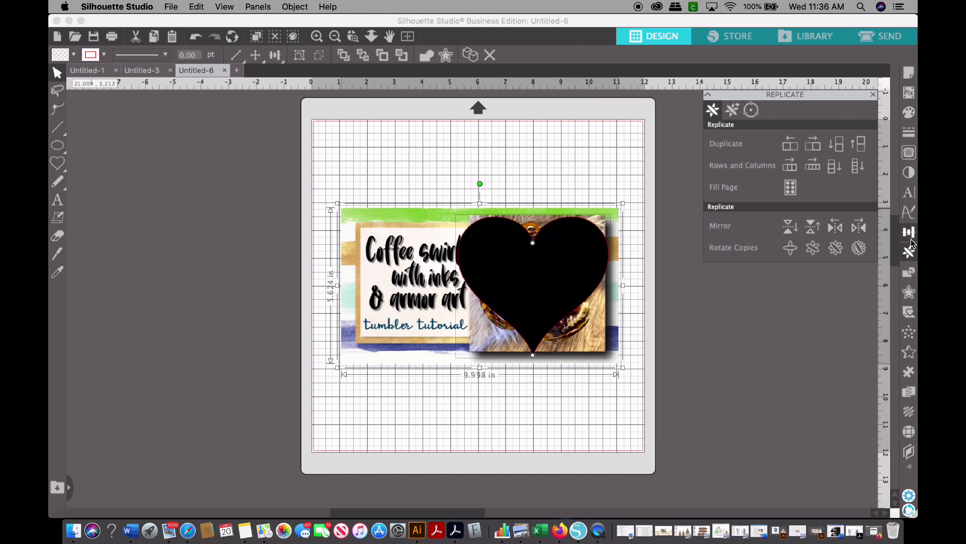
click(911, 239)
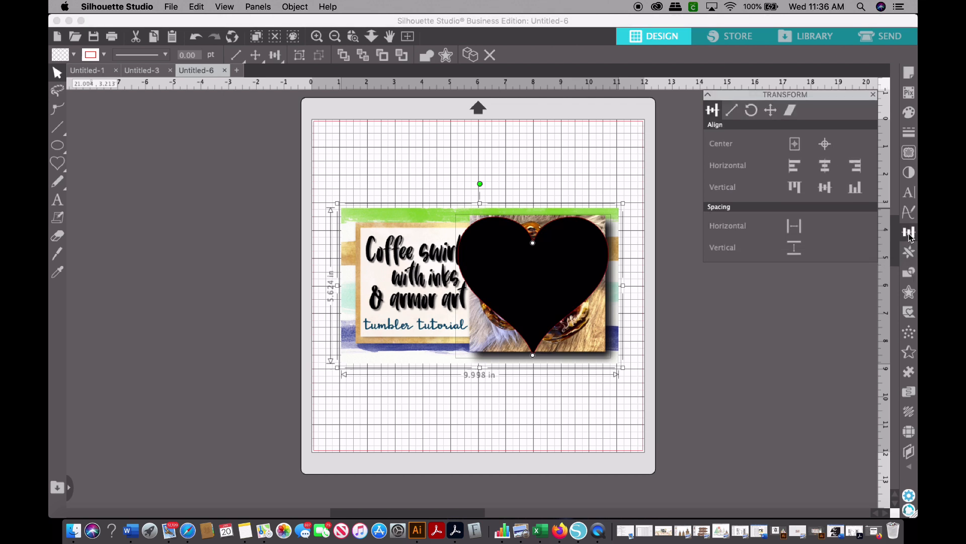
click(909, 273)
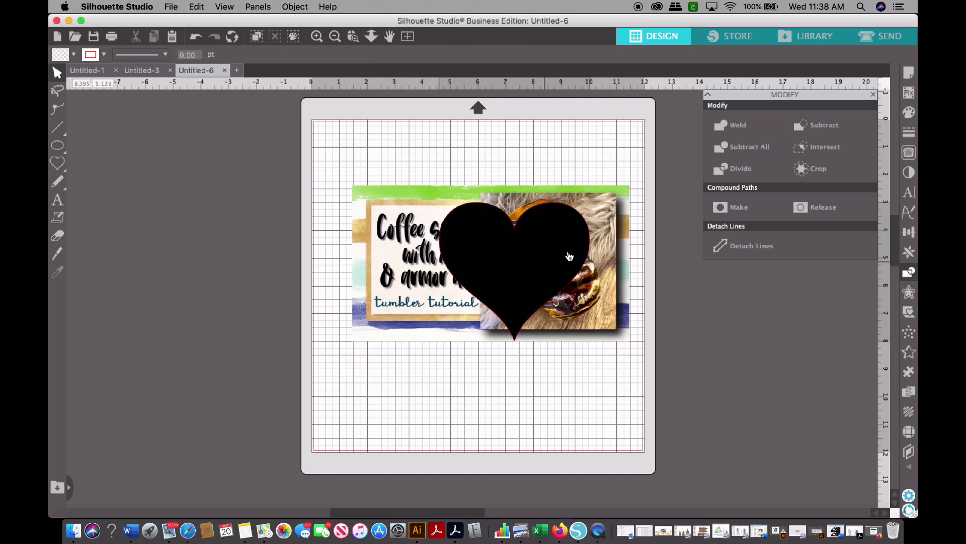
drag(568, 255, 577, 258)
click(520, 171)
key(super+a)
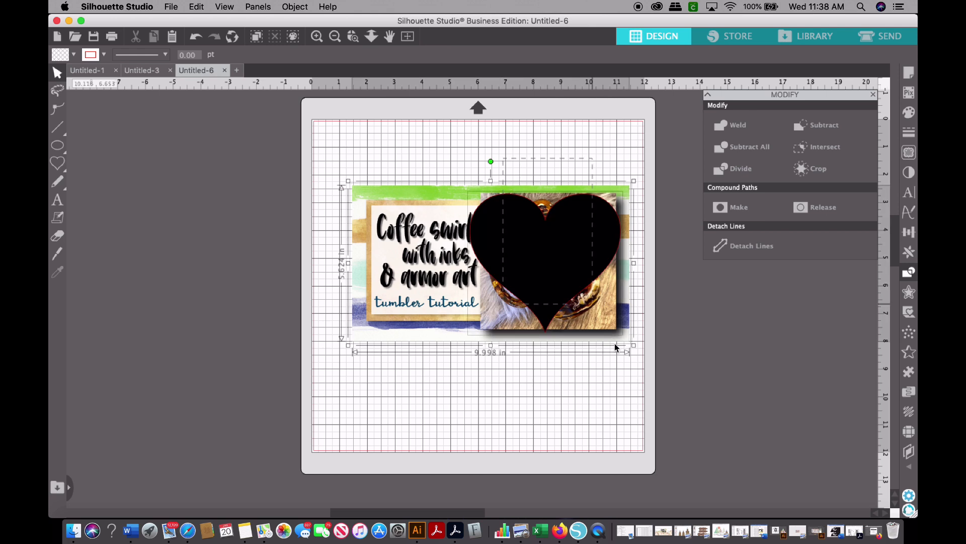
click(815, 150)
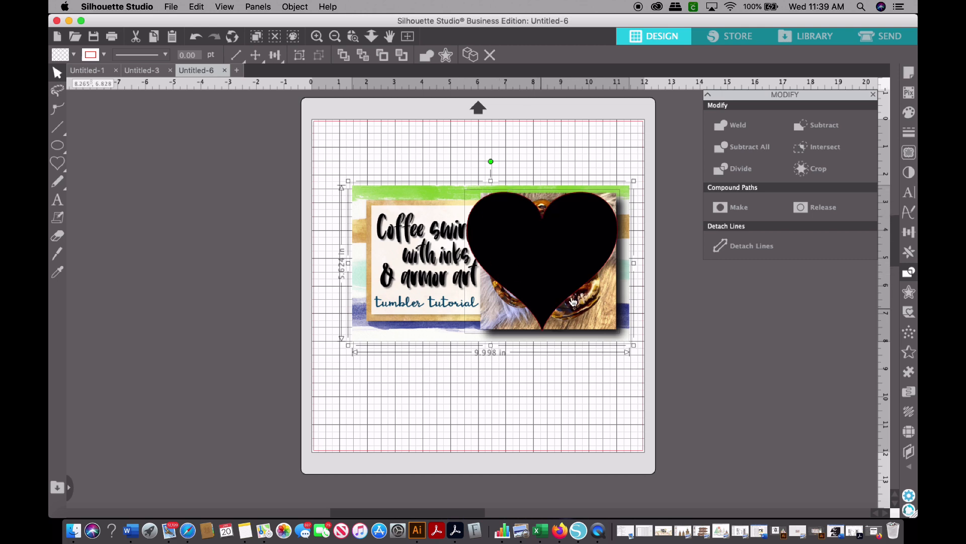
click(829, 152)
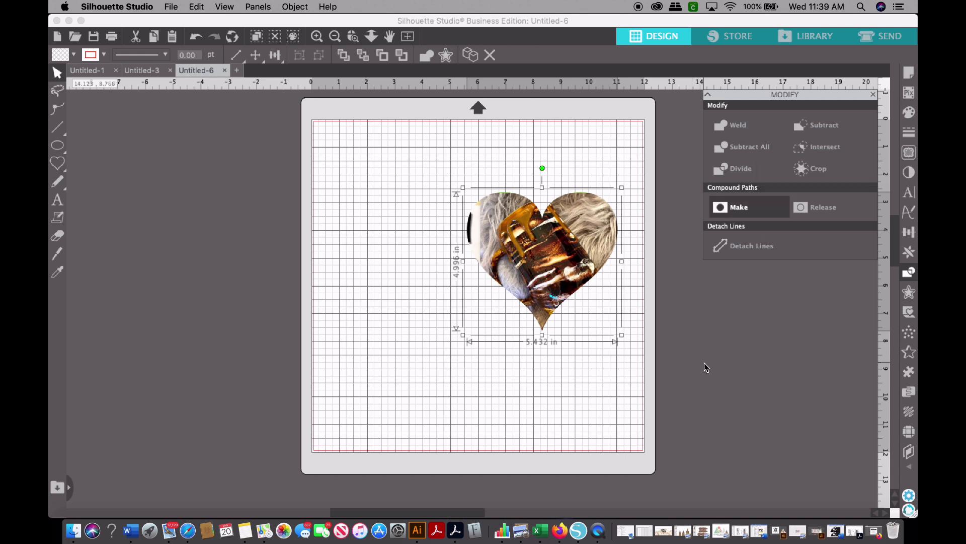
drag(566, 260, 514, 243)
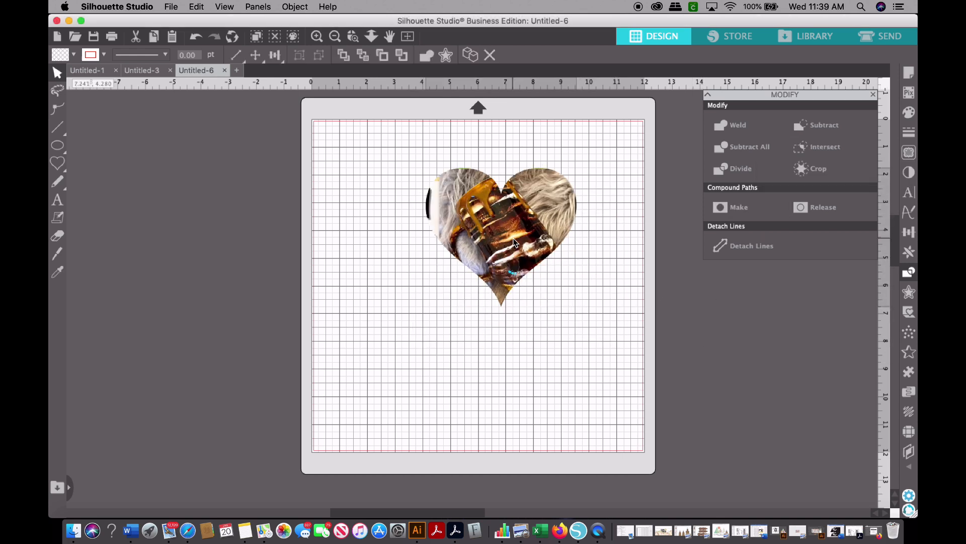
key(Escape)
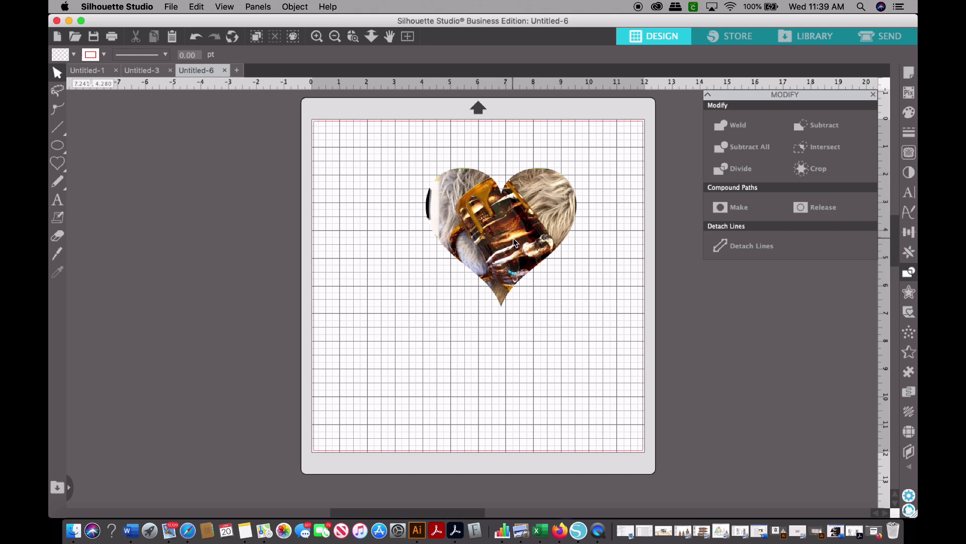
Add a 0.125 in offset with rounded corners around the heart-shaped photo and fill it with hot pink
click(909, 294)
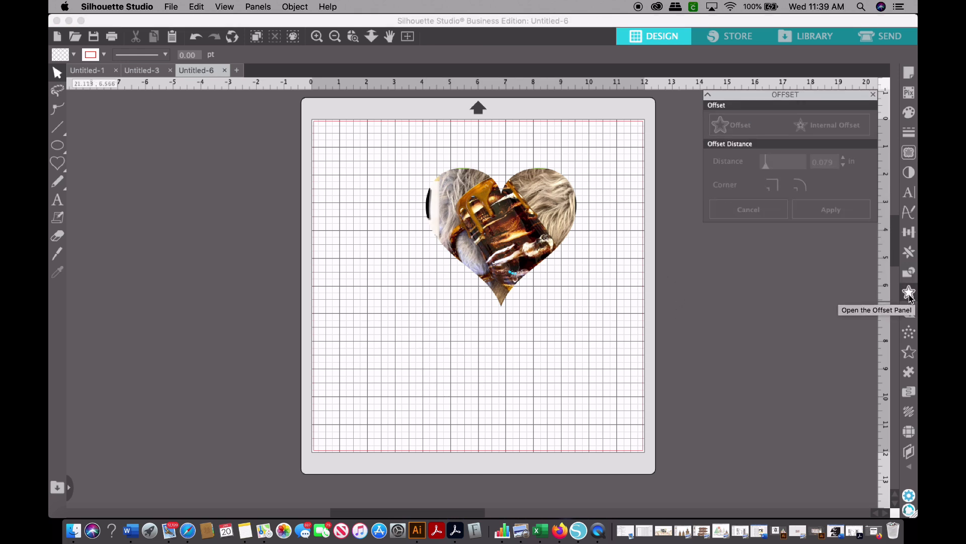
key(super+a)
click(721, 128)
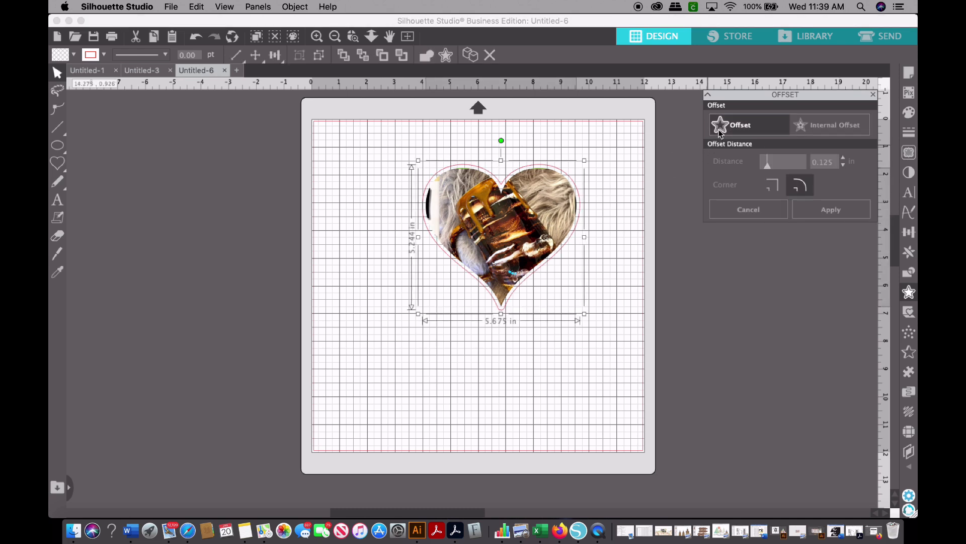
click(74, 55)
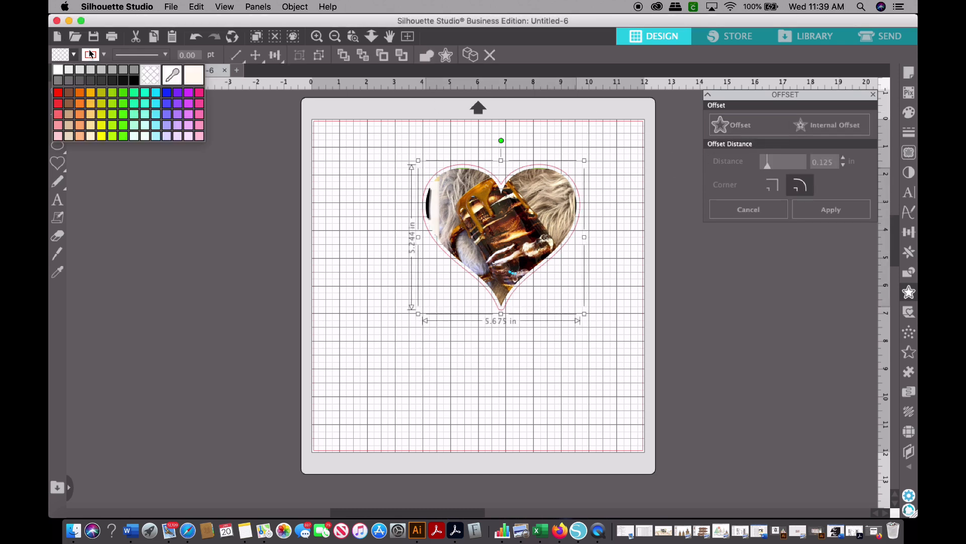
click(199, 97)
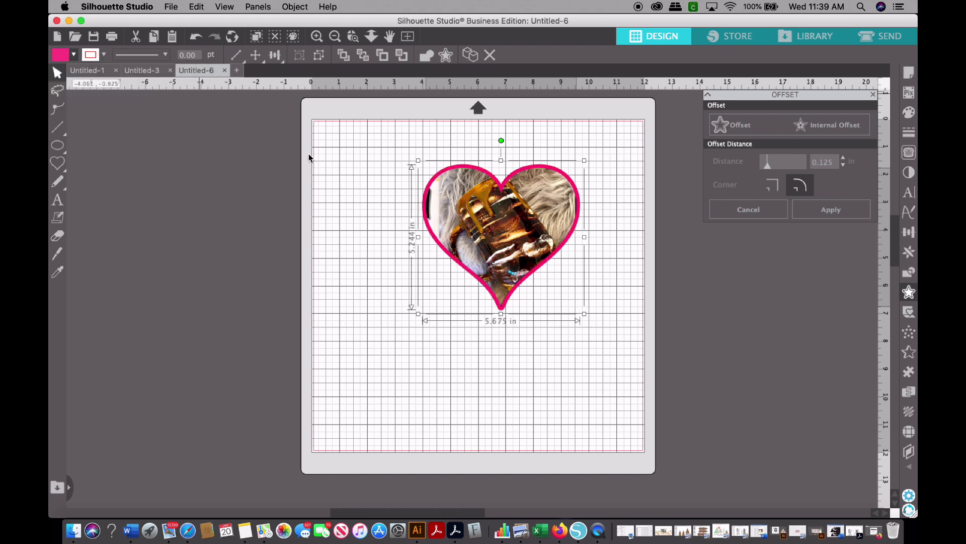
click(815, 211)
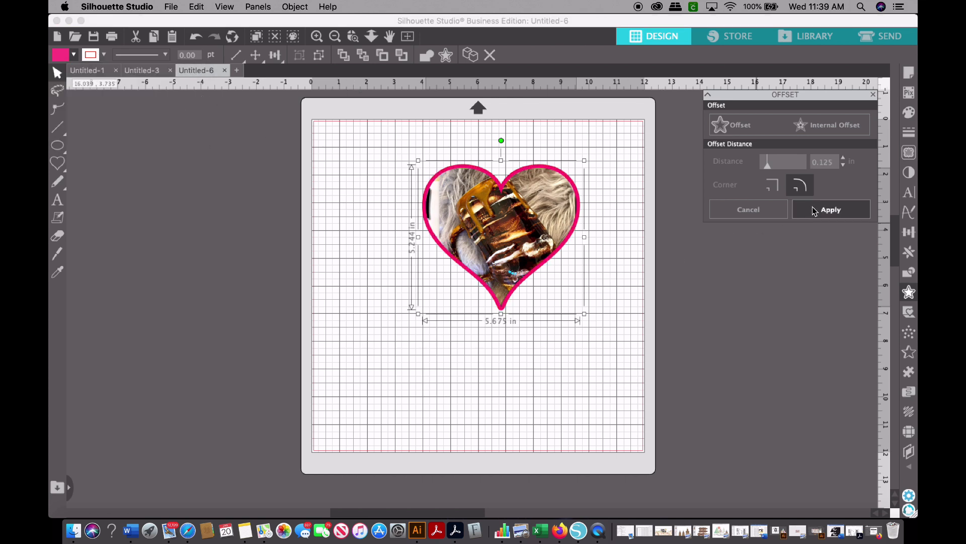
click(560, 399)
mouse_move(524, 231)
mouse_down()
mouse_move(488, 247)
mouse_move(522, 228)
mouse_up()
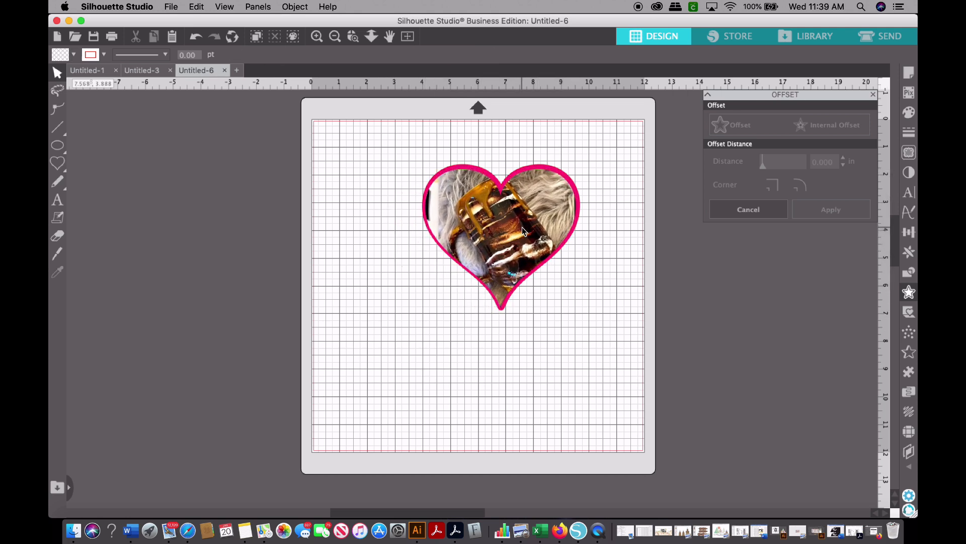
Undo the pink offset and the heart crop, back to the black heart over the full image
key(super+a)
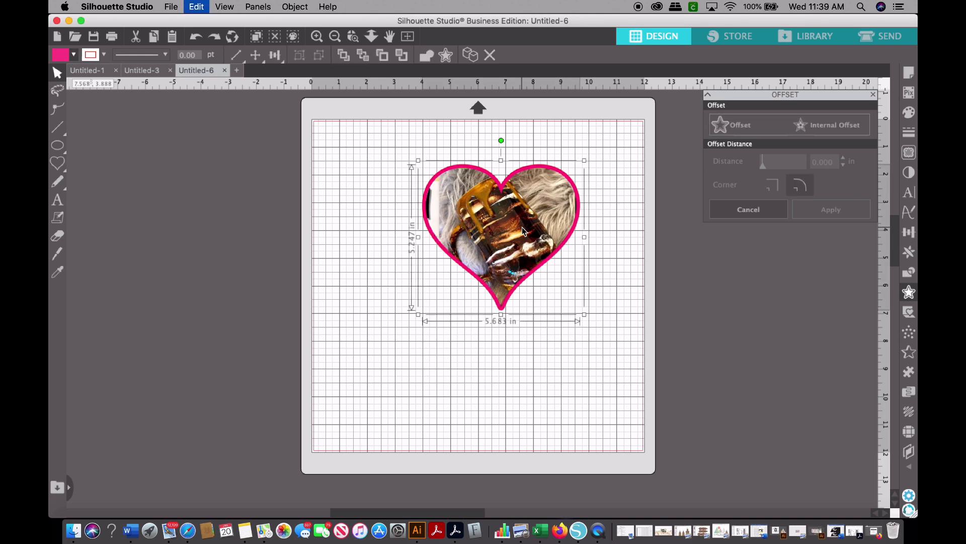
key(super+z)
key(super+shift+a)
key(super+z)
key(super+z)
key(super+z)
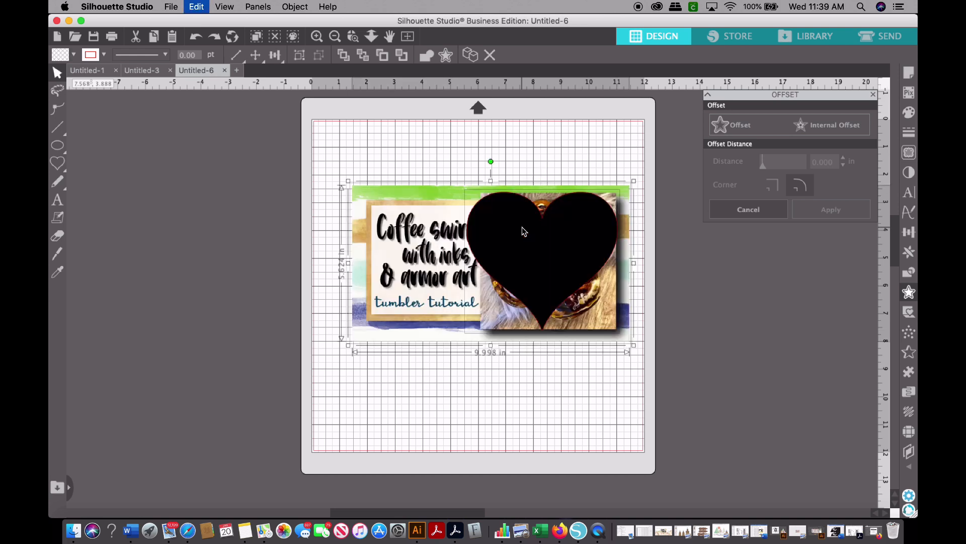
Reopen the Modify options and remove the black heart from the mug photo
click(537, 178)
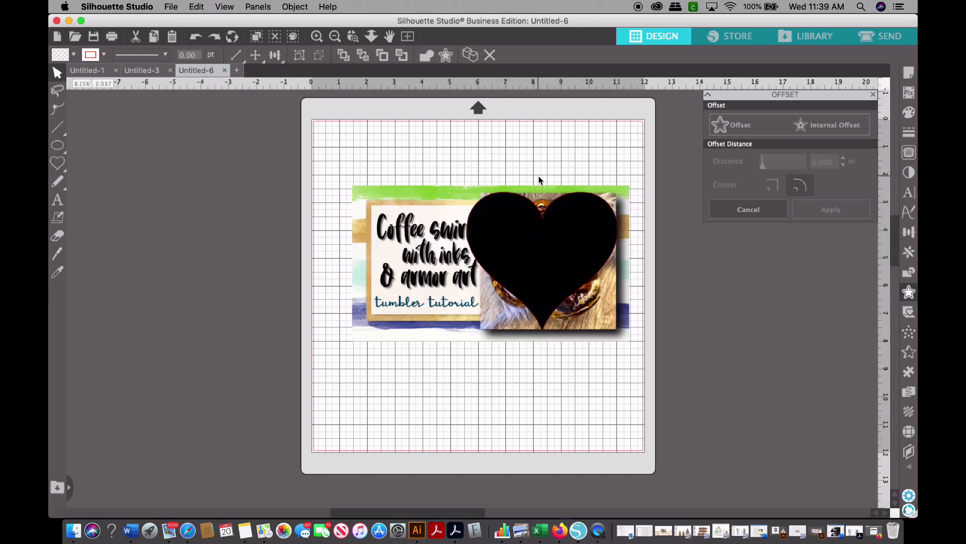
mouse_move(477, 243)
mouse_down()
mouse_move(444, 260)
mouse_move(481, 249)
mouse_up()
key(Escape)
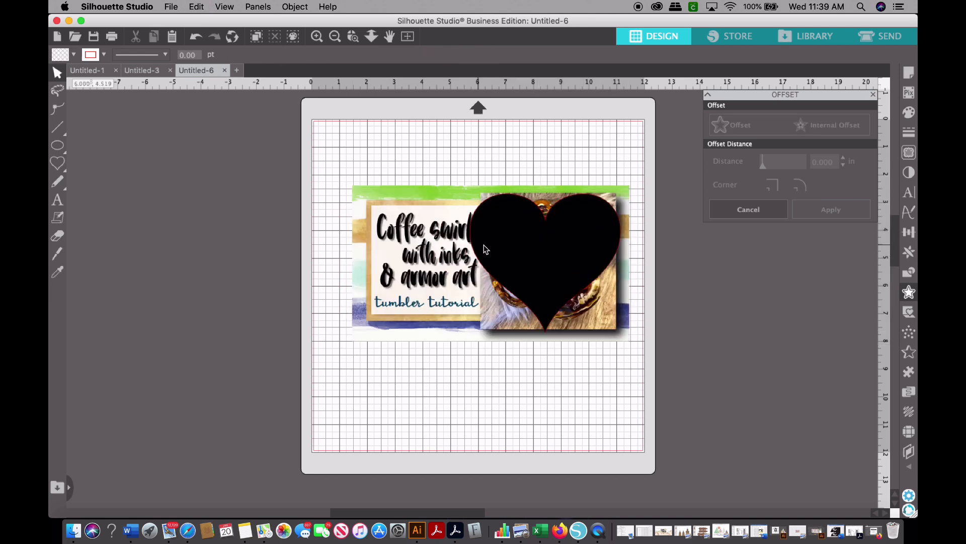
click(909, 273)
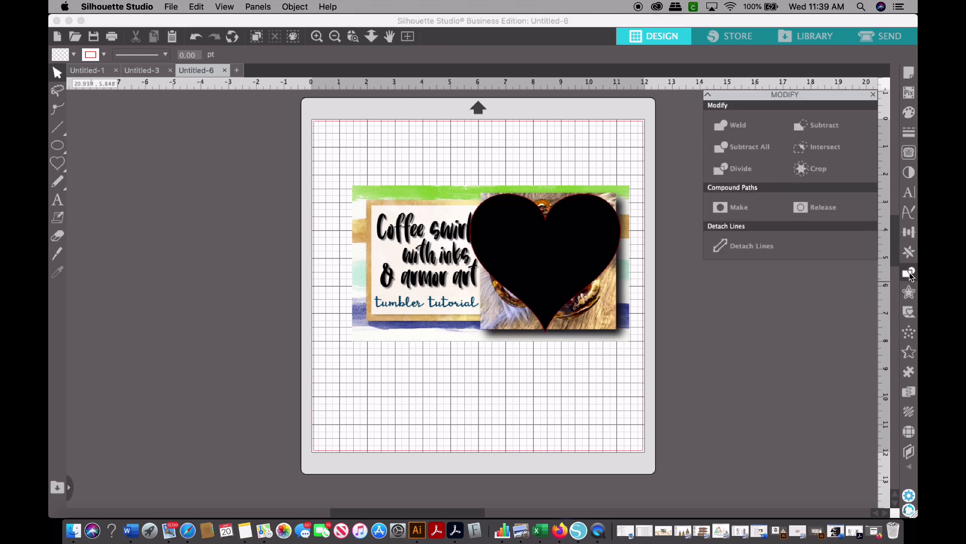
mouse_move(567, 247)
mouse_down()
mouse_move(540, 261)
mouse_move(555, 248)
mouse_up()
key(Escape)
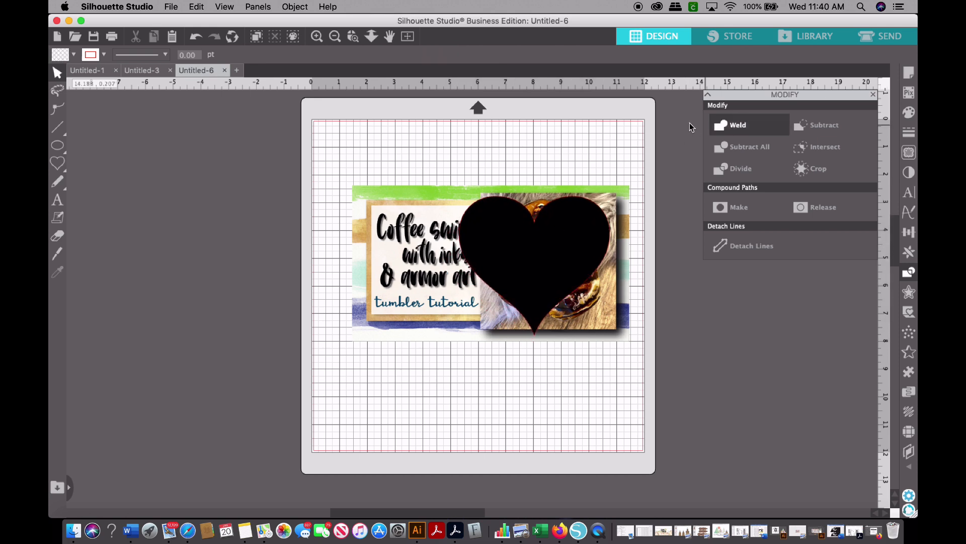
drag(432, 141, 522, 238)
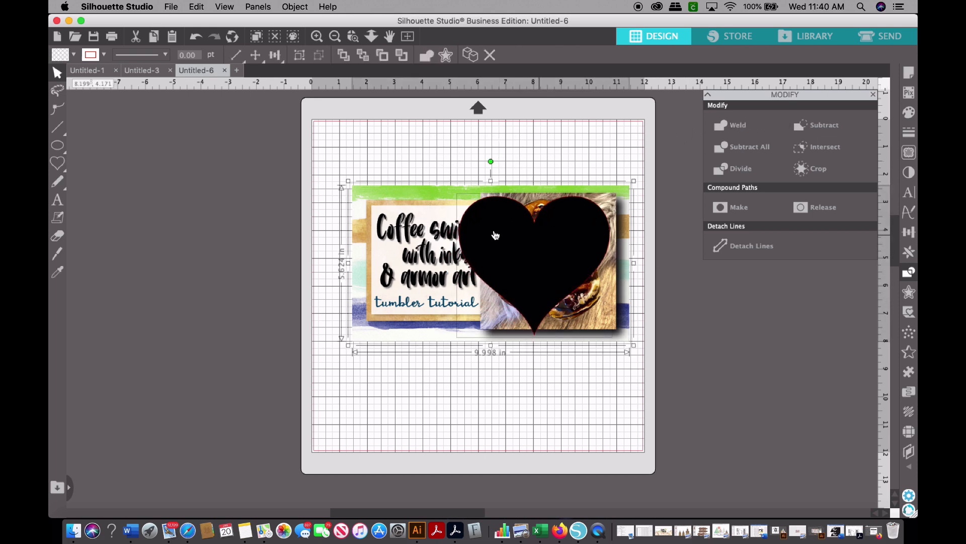
click(157, 167)
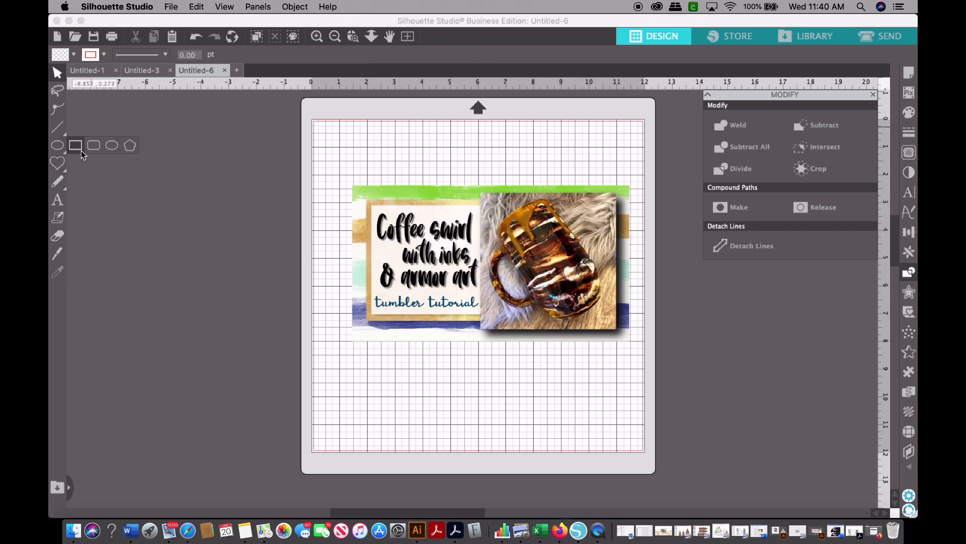
Draw a rectangle about 8.4 x 4.1 in over the lettering and mug, and fill it with black
click(80, 149)
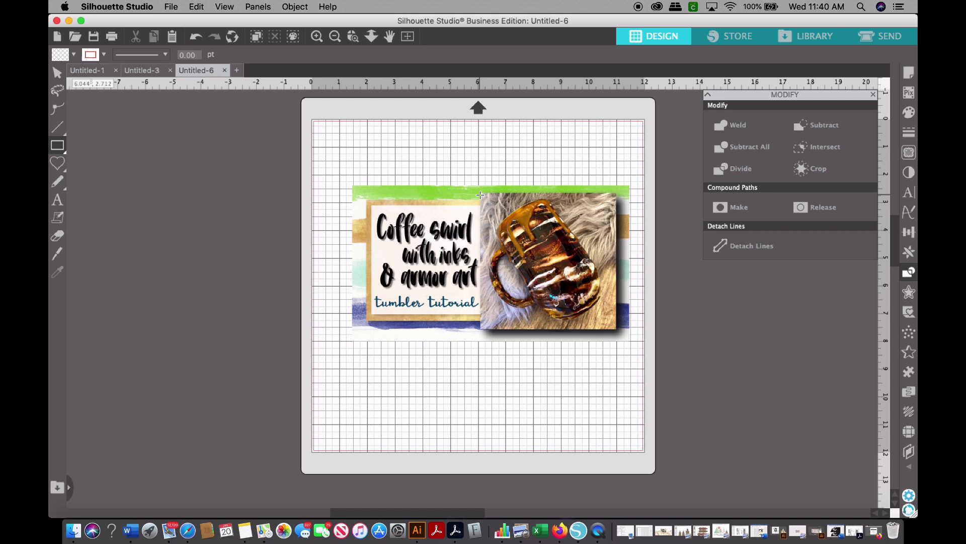
drag(373, 201, 606, 317)
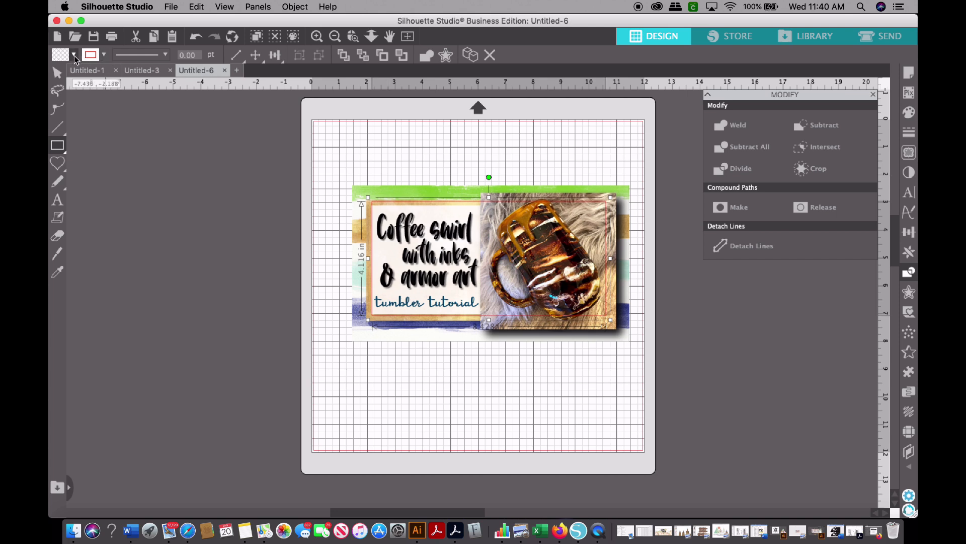
click(91, 56)
click(130, 82)
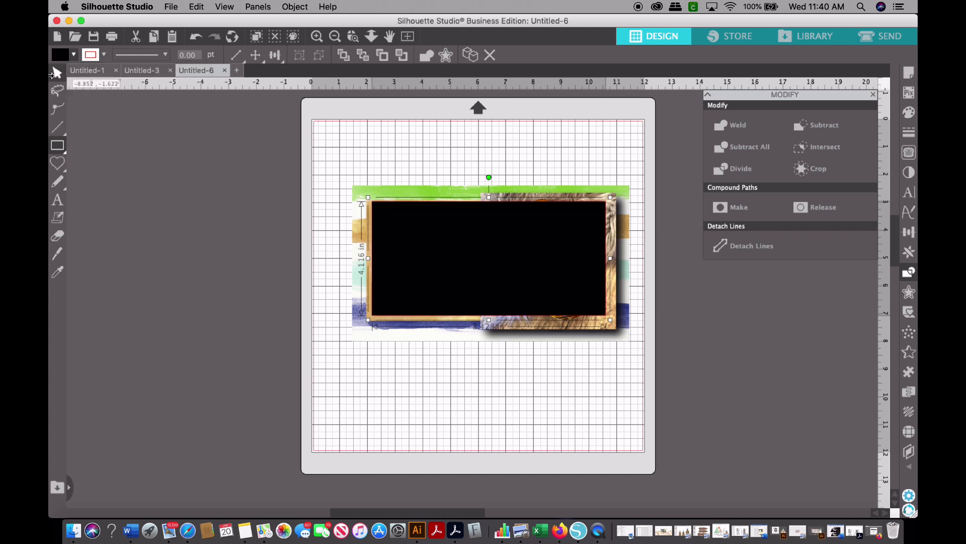
mouse_move(529, 270)
mouse_down()
mouse_move(530, 291)
mouse_move(530, 272)
mouse_up()
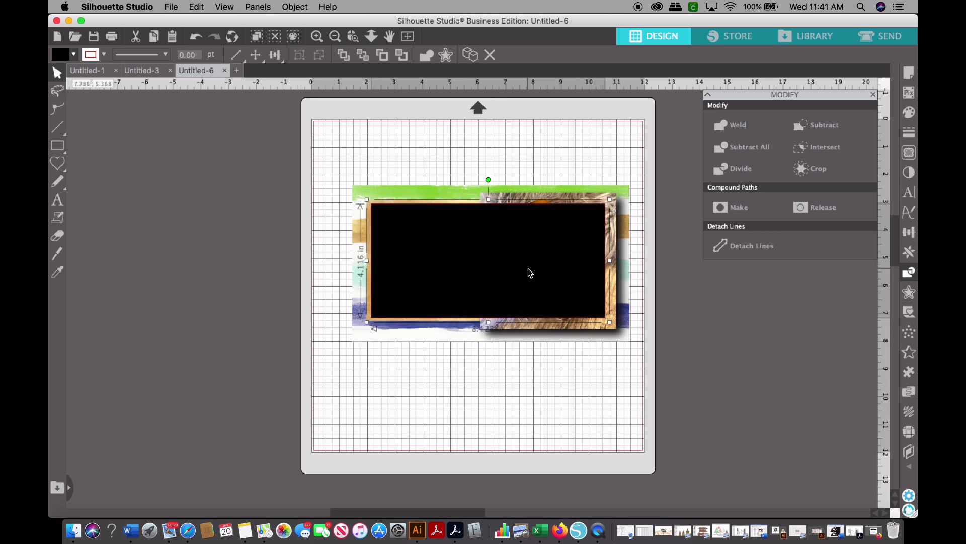
Crop the coffee tumbler image to the black rectangle with Intersect and move the cropped piece slightly up
click(469, 192)
drag(434, 170, 506, 130)
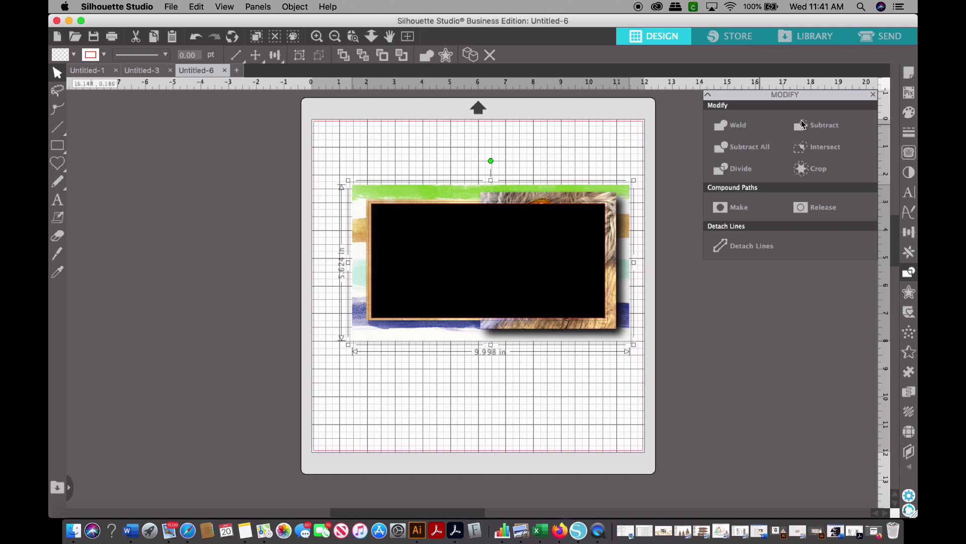
click(818, 146)
click(534, 461)
mouse_move(538, 256)
mouse_down()
mouse_move(527, 263)
mouse_move(537, 240)
mouse_up()
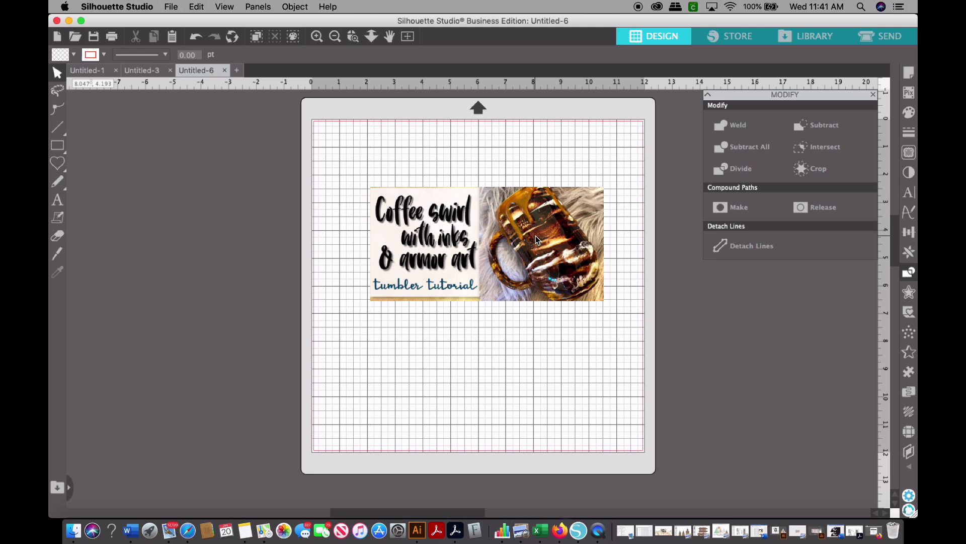
Move the cropped image about an inch left and set its line color to red
drag(552, 259, 519, 257)
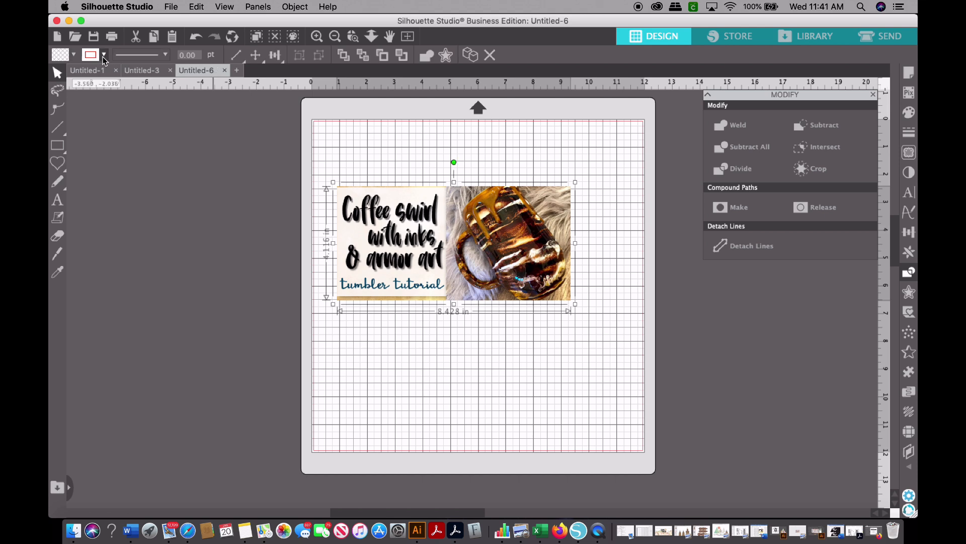
click(104, 56)
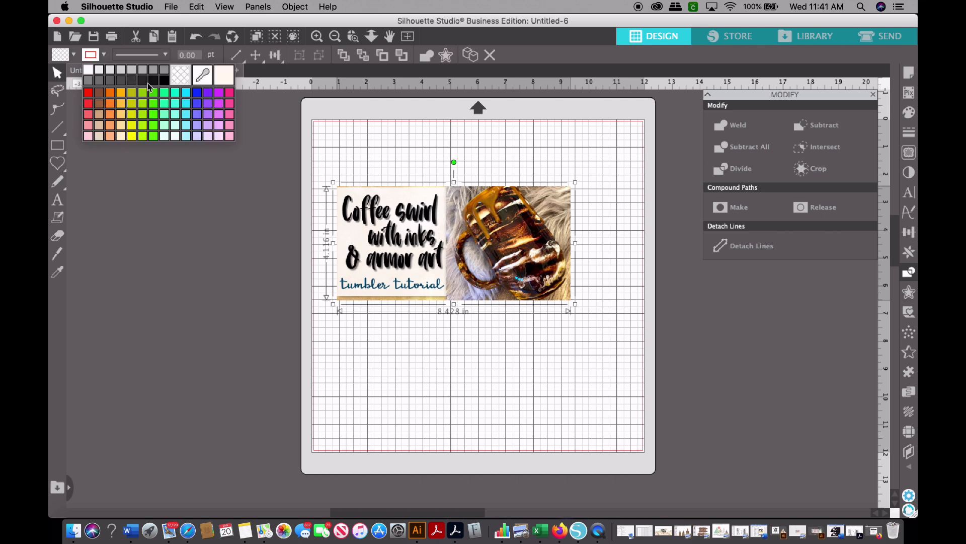
click(90, 93)
click(367, 112)
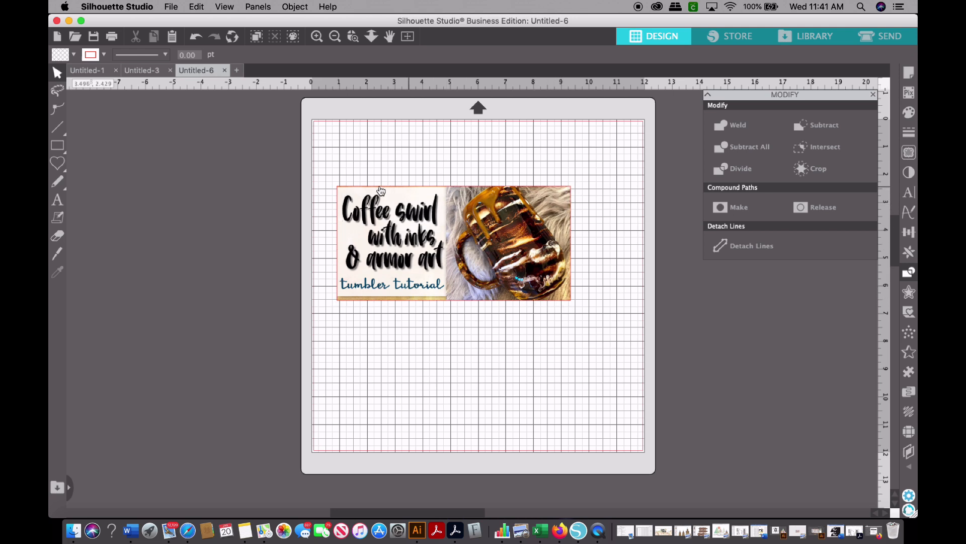
click(480, 267)
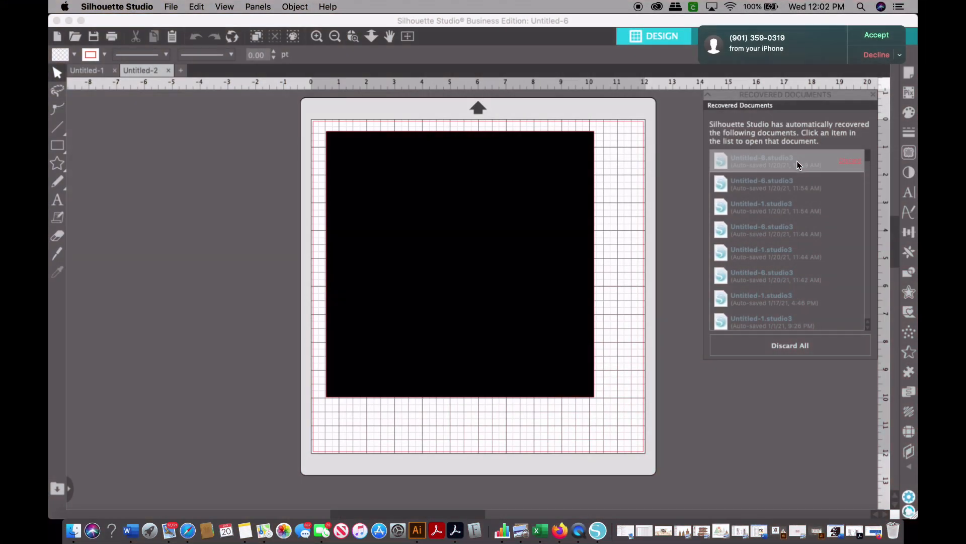
Start a conical warp on the large black square and move the shape half an inch down the mat
click(896, 161)
click(498, 276)
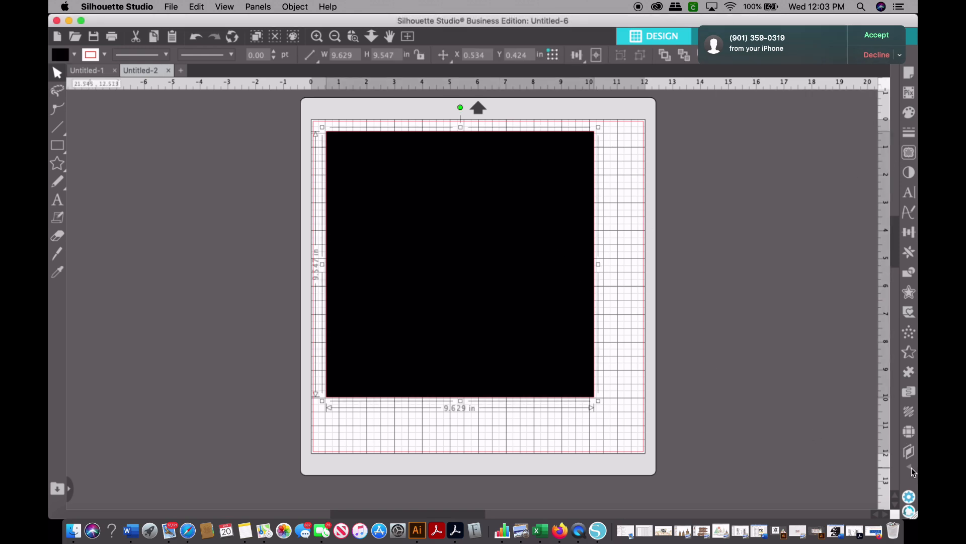
mouse_move(911, 467)
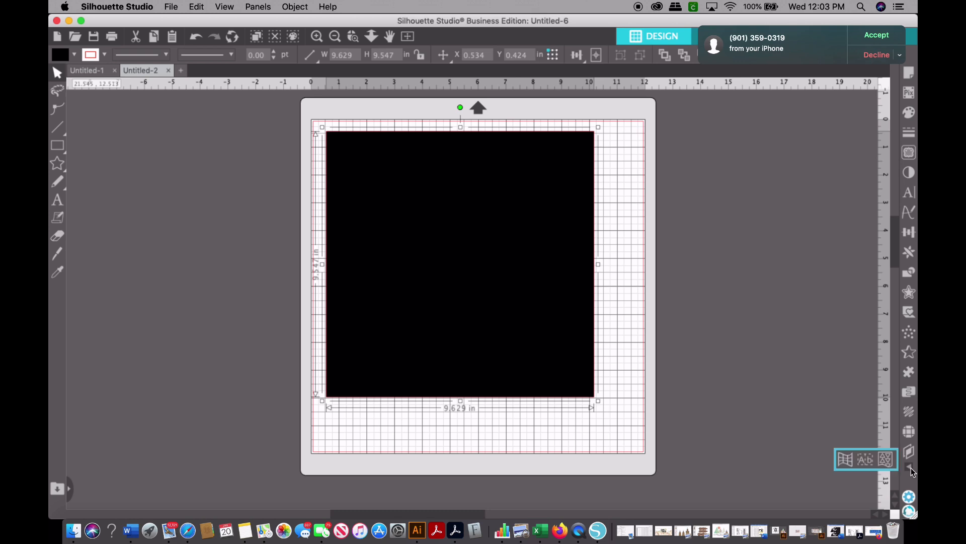
click(847, 459)
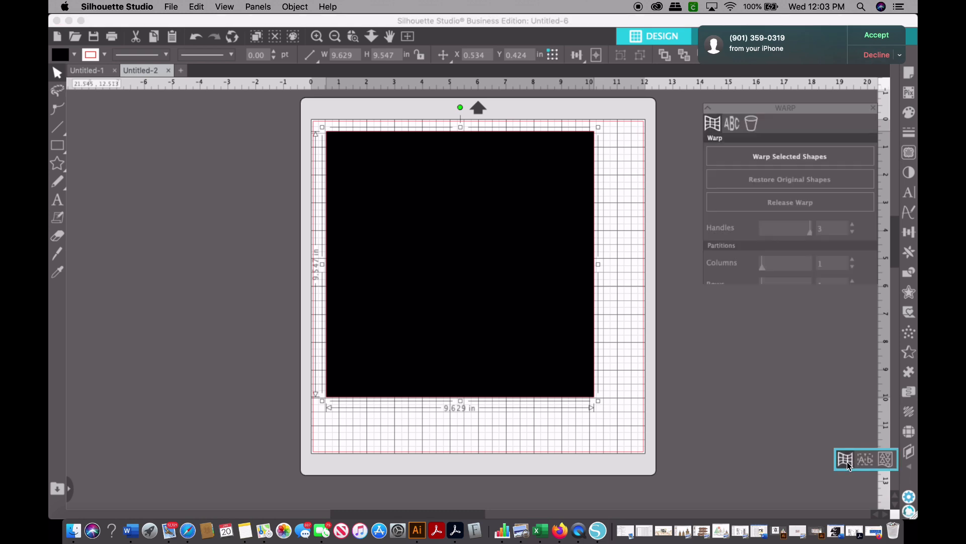
click(753, 113)
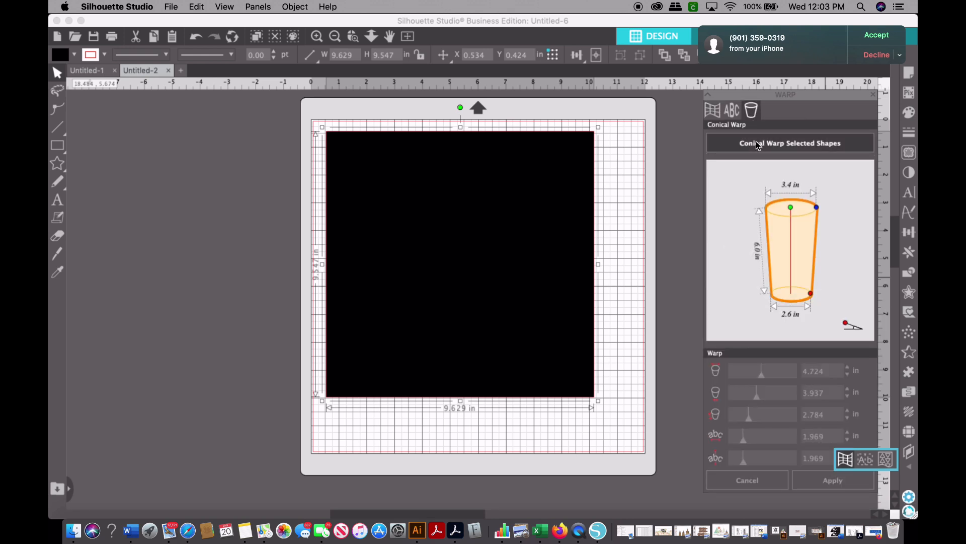
click(759, 144)
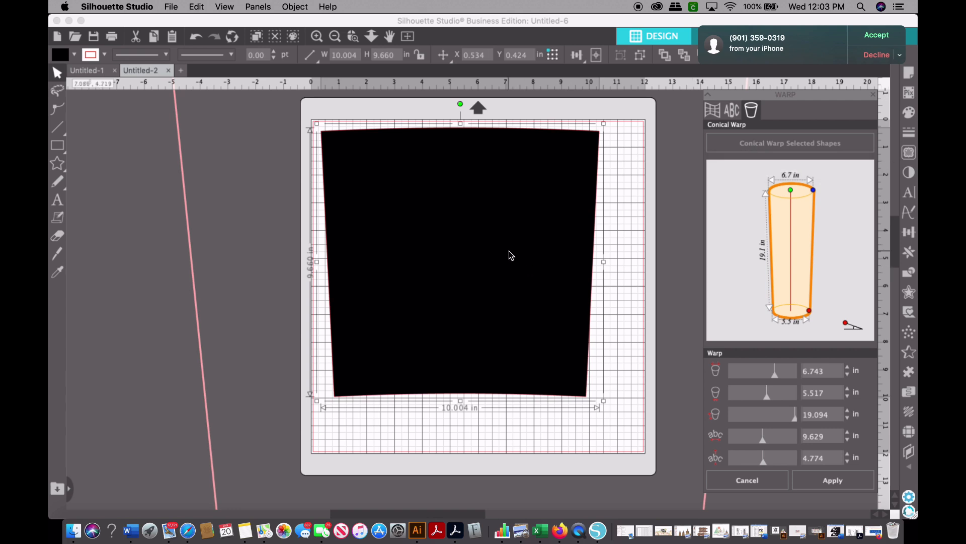
mouse_move(510, 267)
mouse_down()
mouse_move(506, 282)
mouse_move(511, 269)
mouse_up()
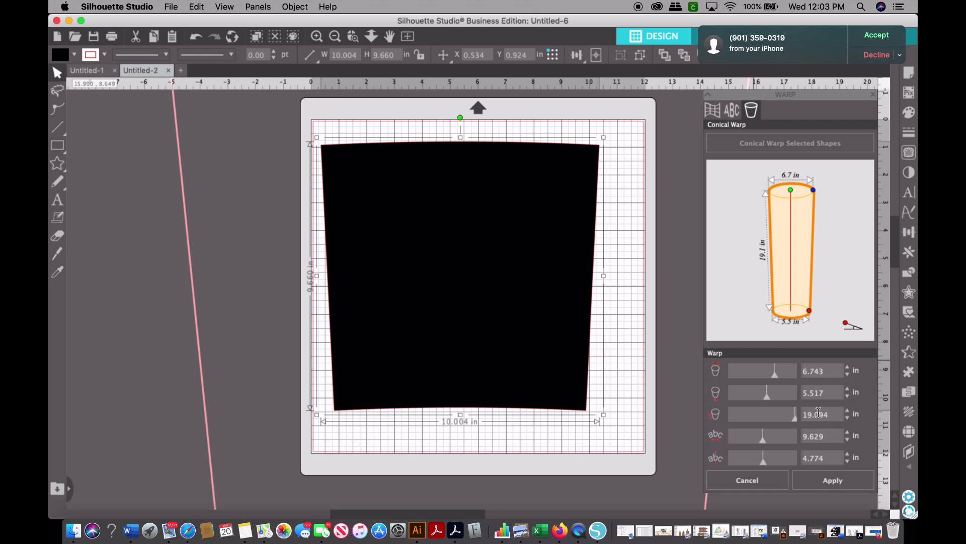
Set the conical warp's side height to 8 in, top diameter to 2.75 in and bottom diameter to 2.25 in, and apply it
drag(821, 413, 796, 415)
text(8)
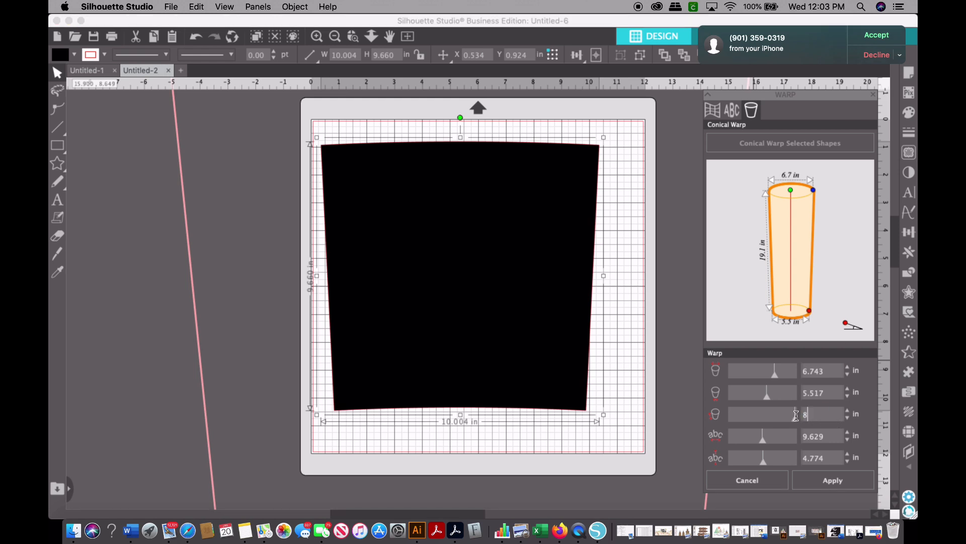
key(Return)
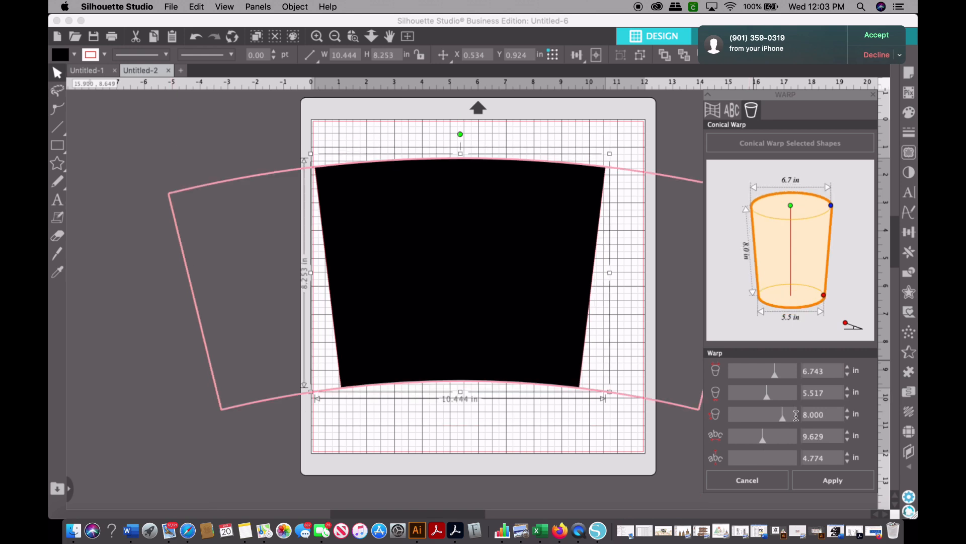
drag(827, 373, 794, 372)
text(2.75)
key(Return)
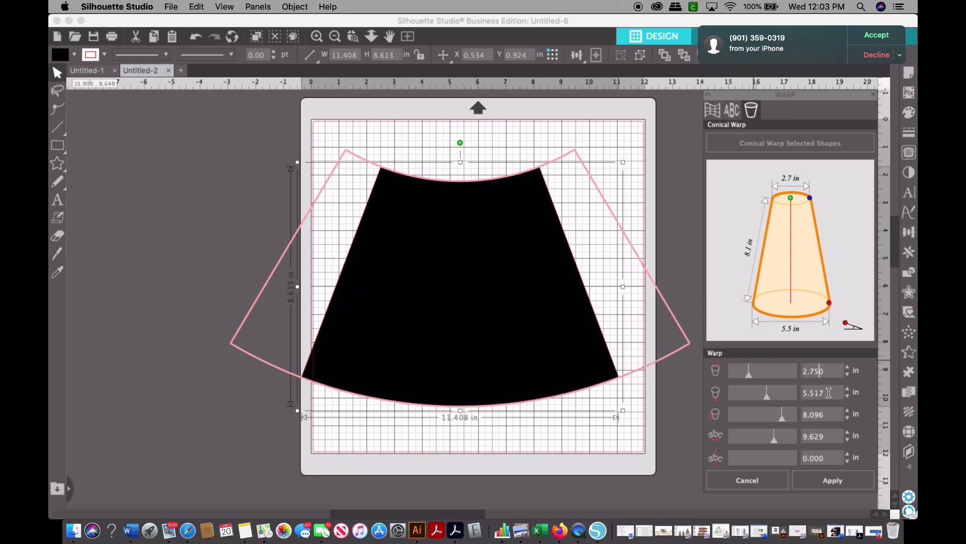
drag(829, 393, 796, 394)
text(2.25)
key(Return)
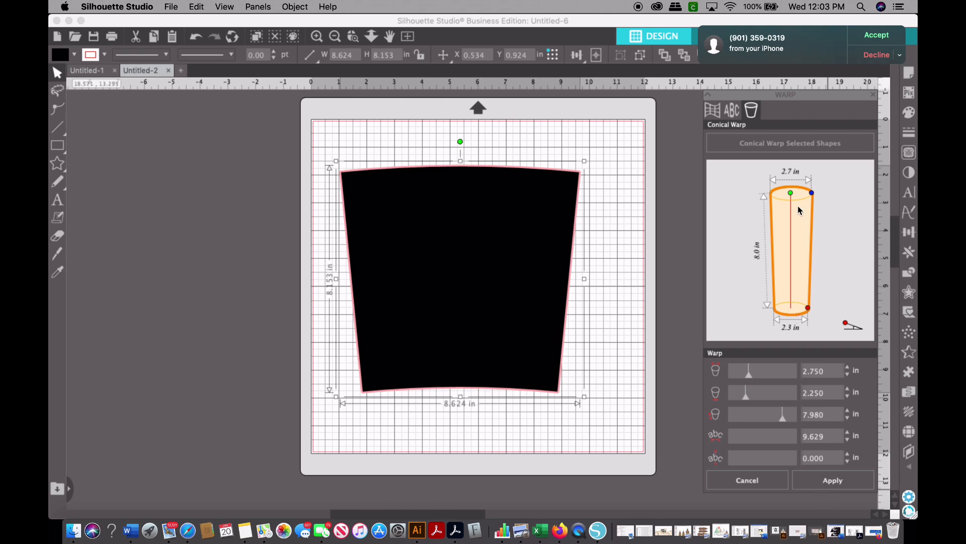
click(833, 480)
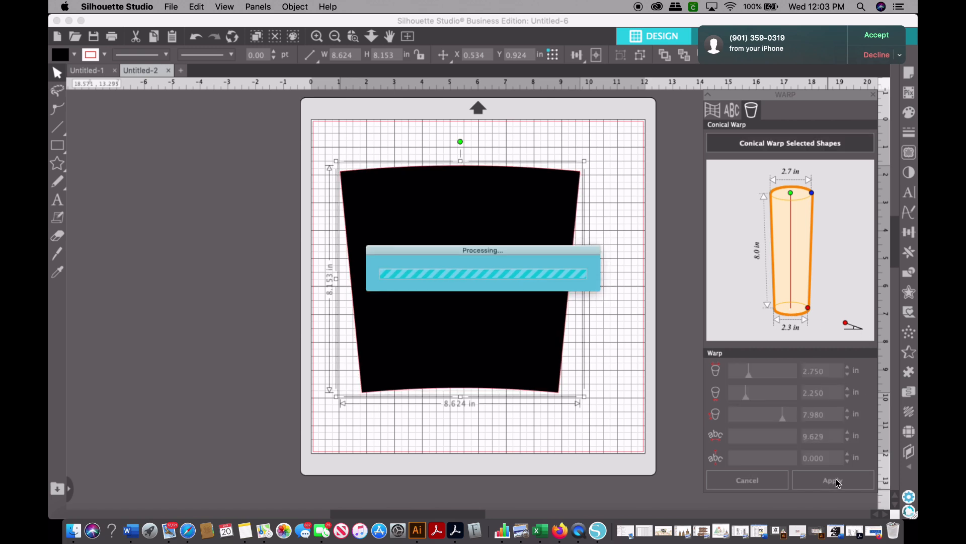
Delete the leftover red outline behind the warped black shape and place the shape back near the middle of the mat
click(598, 433)
drag(513, 311, 489, 303)
click(582, 177)
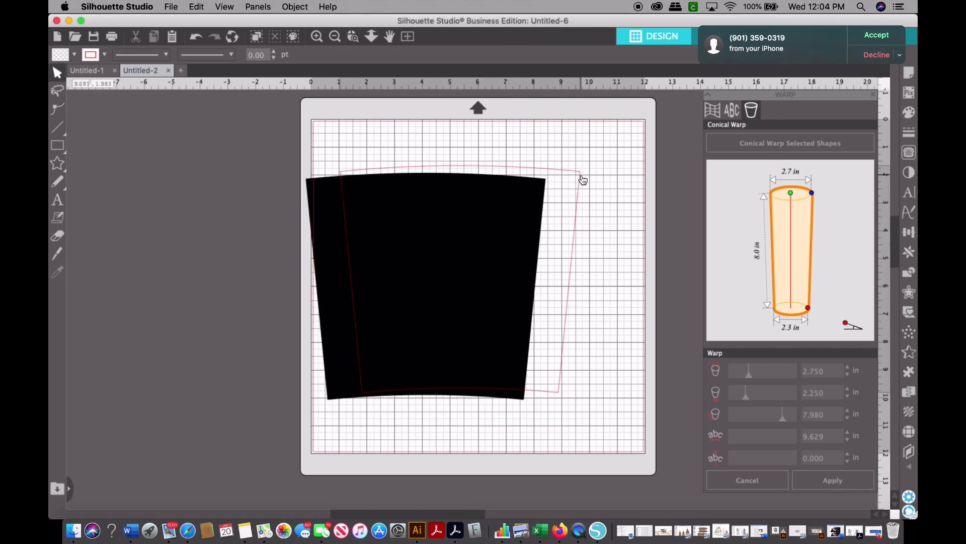
click(576, 179)
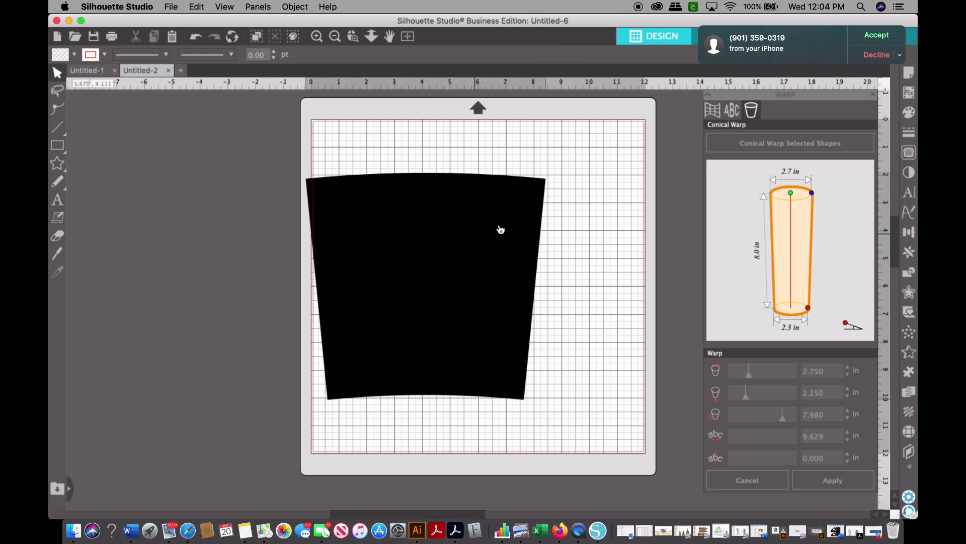
drag(499, 231, 503, 218)
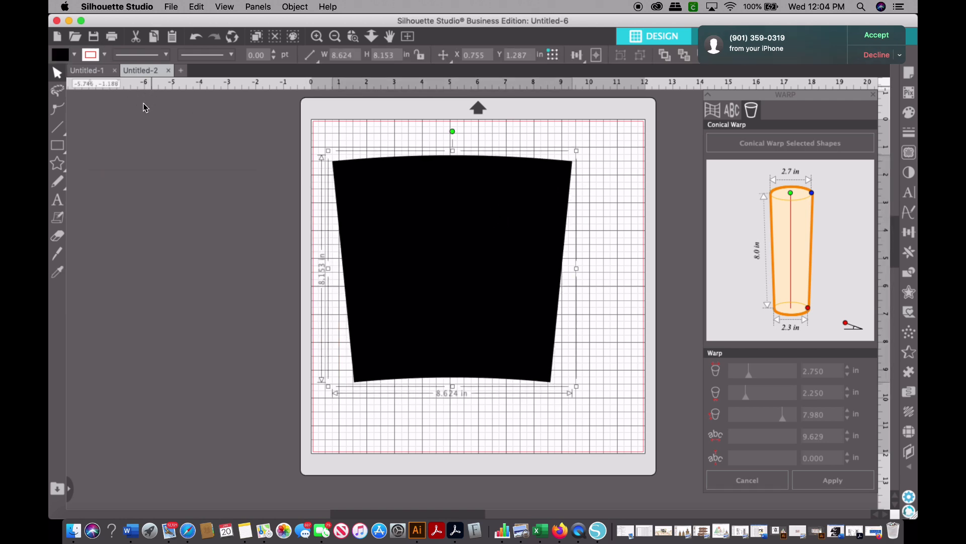
Set the warped black shape's line color to red and move it off the mat to the left
click(104, 54)
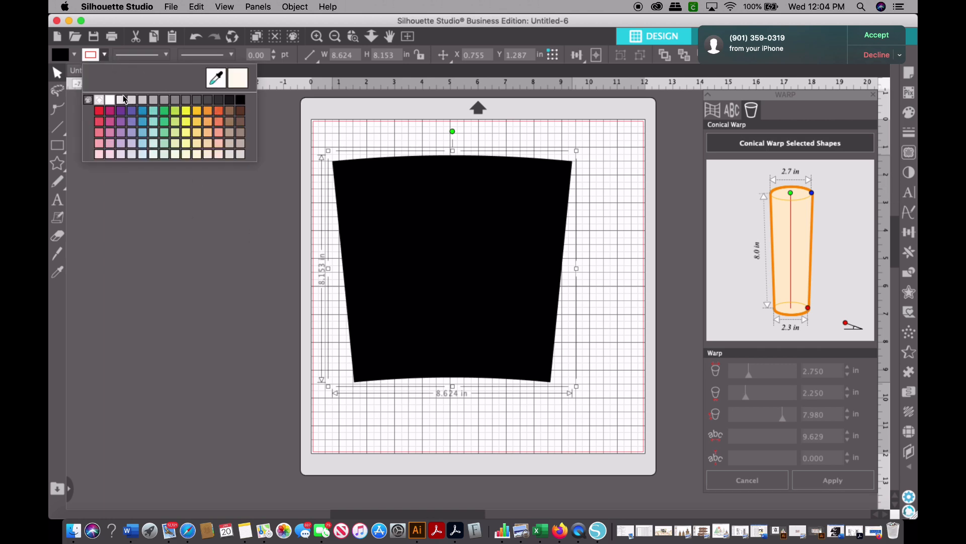
click(102, 109)
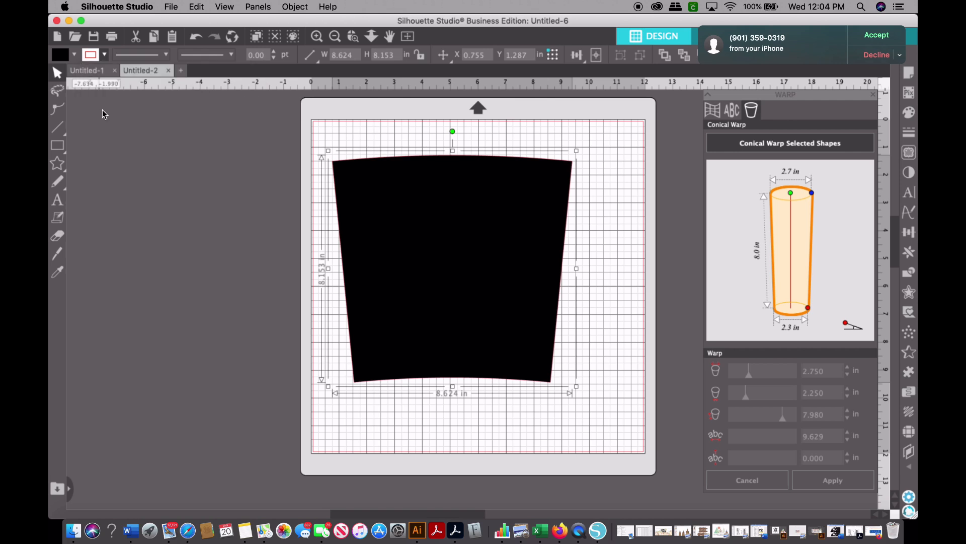
click(192, 222)
mouse_move(421, 240)
mouse_down()
mouse_move(421, 255)
mouse_move(421, 239)
mouse_up()
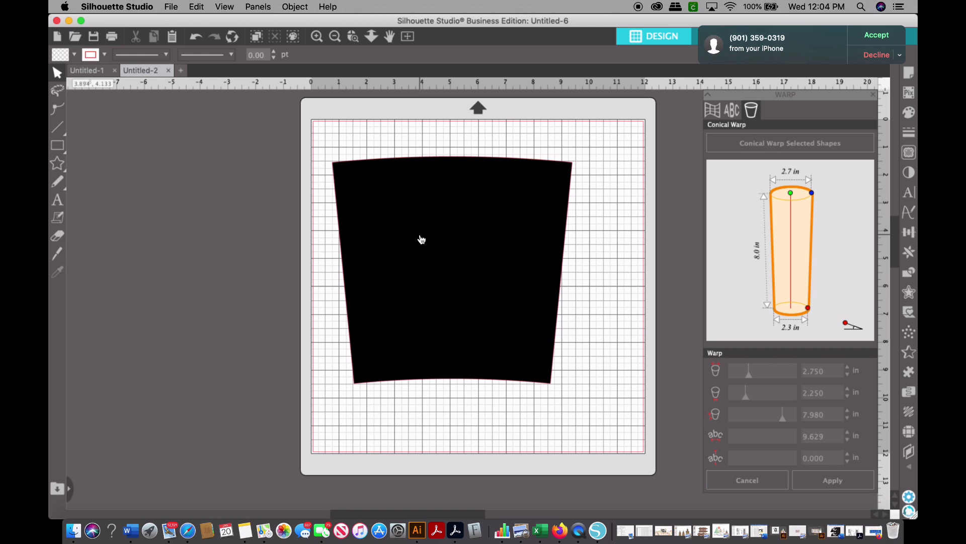
click(493, 244)
drag(460, 242, 222, 221)
click(86, 158)
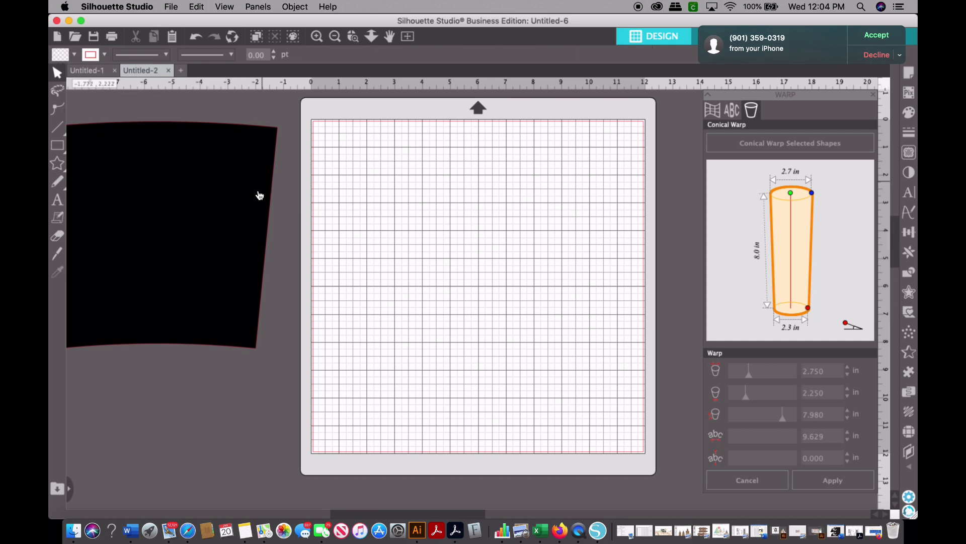
Add a text object containing a first name to the empty mat and select it
click(58, 201)
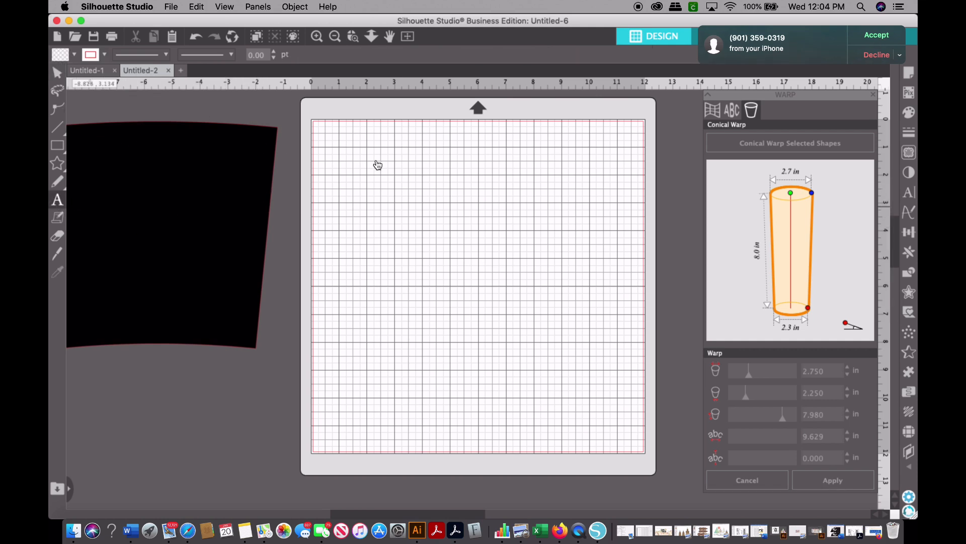
click(388, 237)
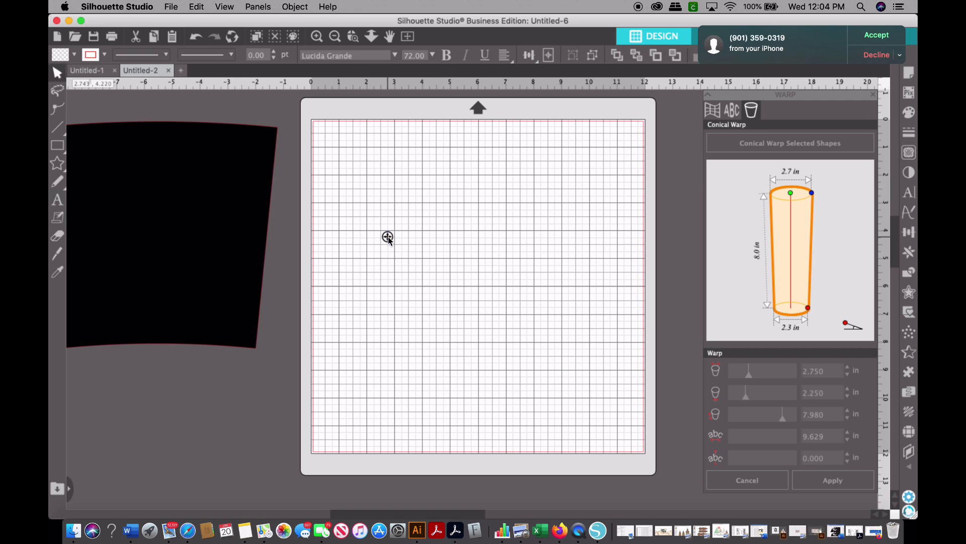
text(Dani)
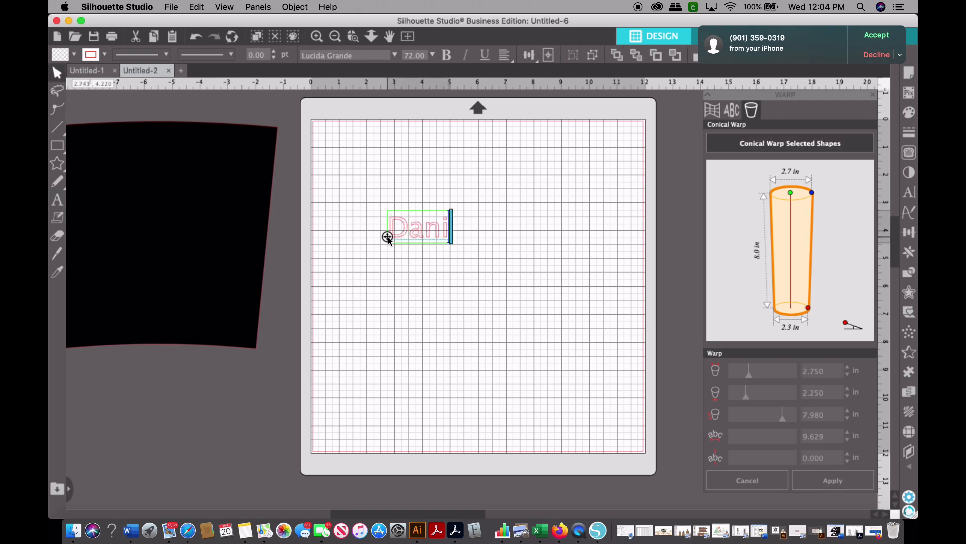
text(elle)
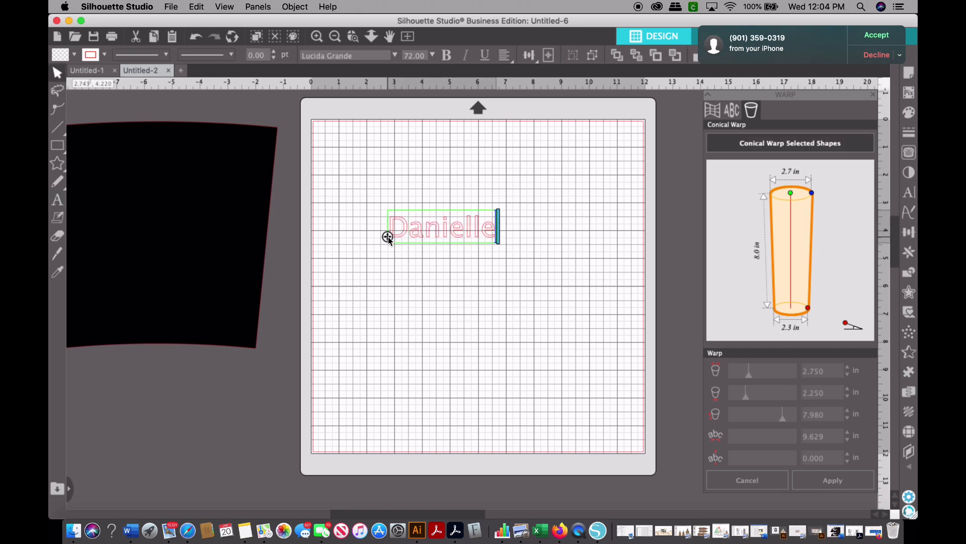
click(449, 246)
click(448, 235)
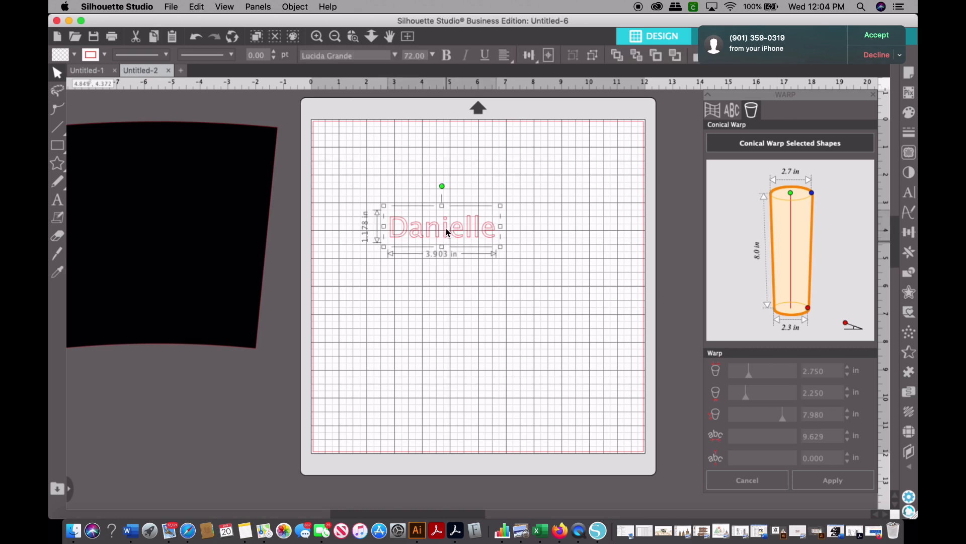
Change the name text's font to LoveYouForever and fill the letters with black
click(909, 194)
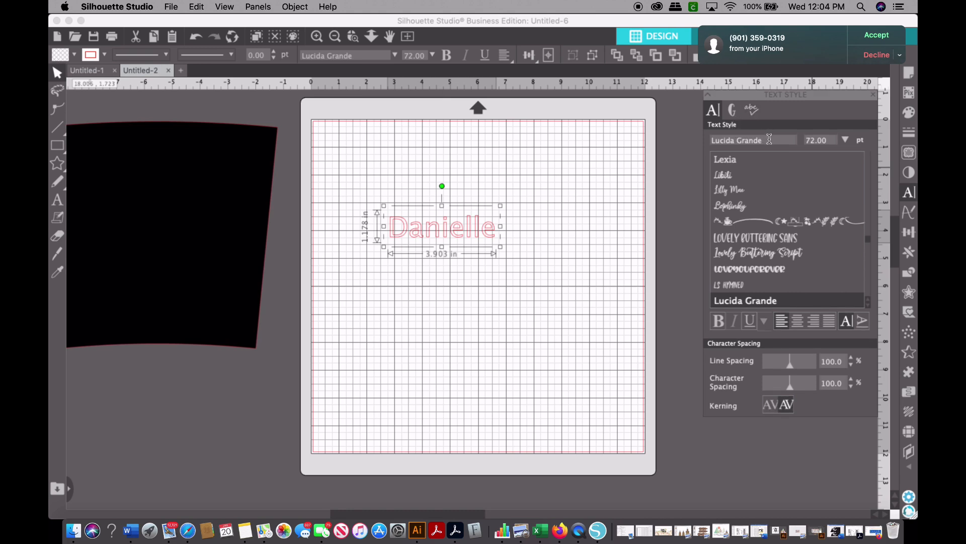
click(729, 177)
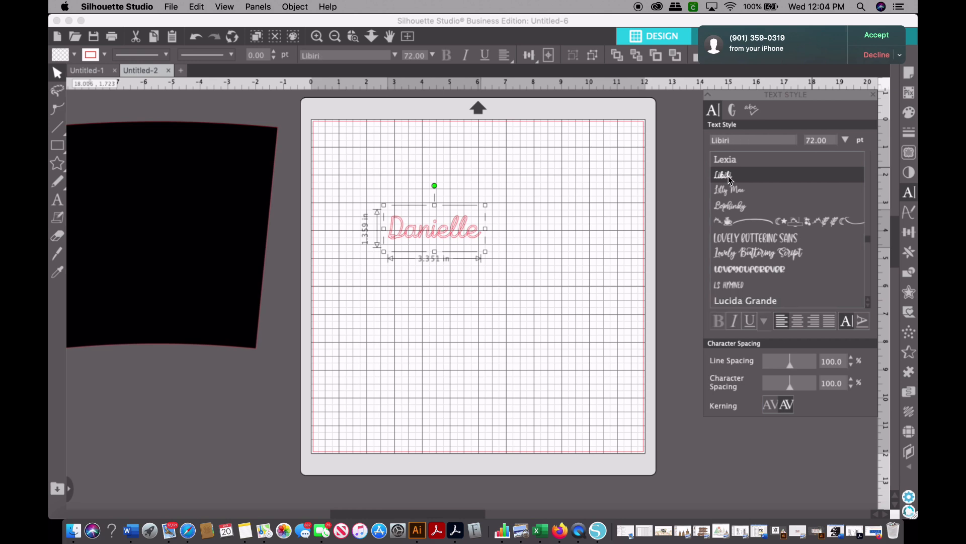
click(725, 271)
click(724, 267)
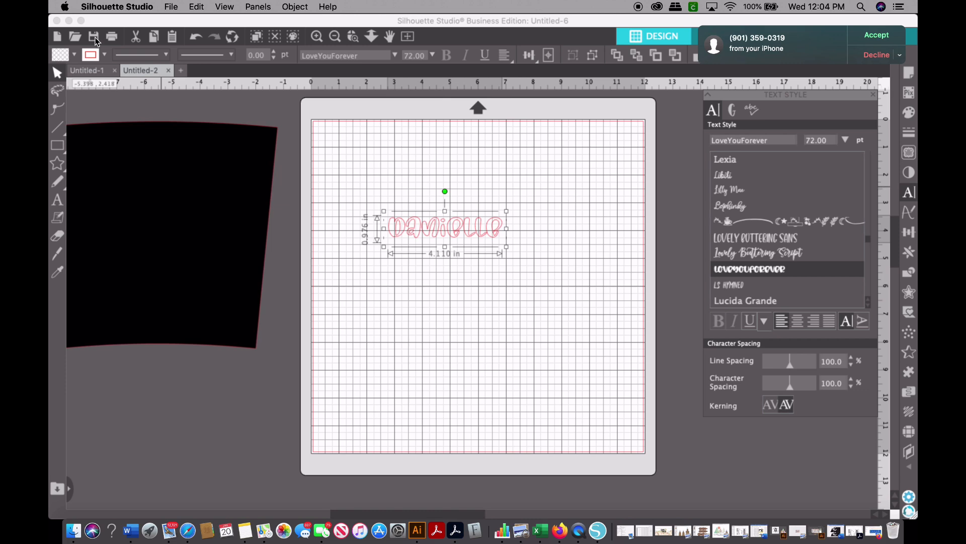
click(74, 55)
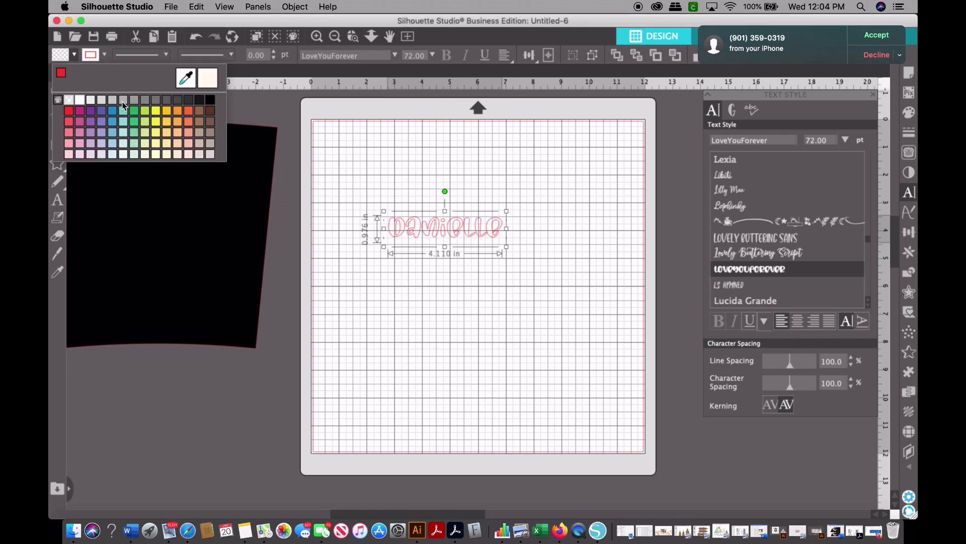
click(210, 100)
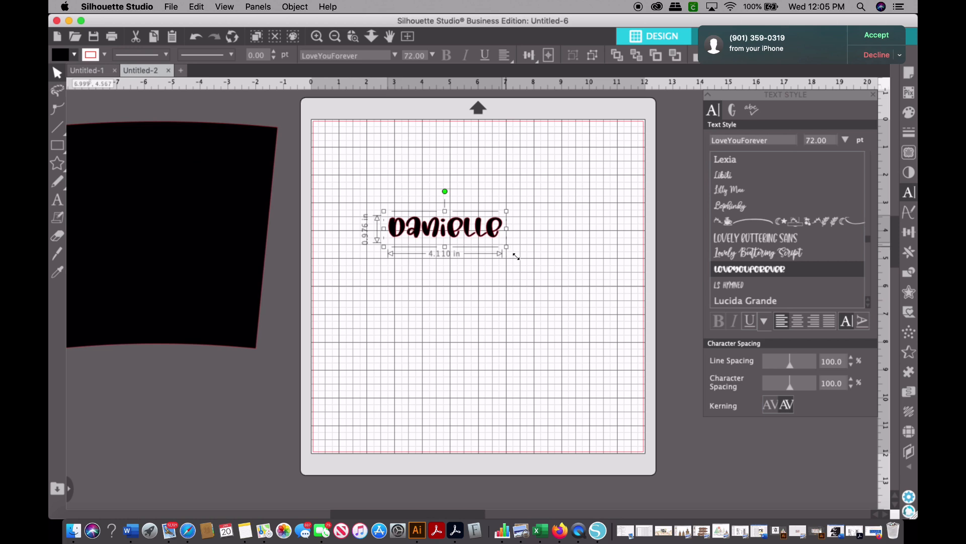
Resize the name text to about 3.7 in wide and move it to the upper middle of the mat
drag(521, 263, 524, 266)
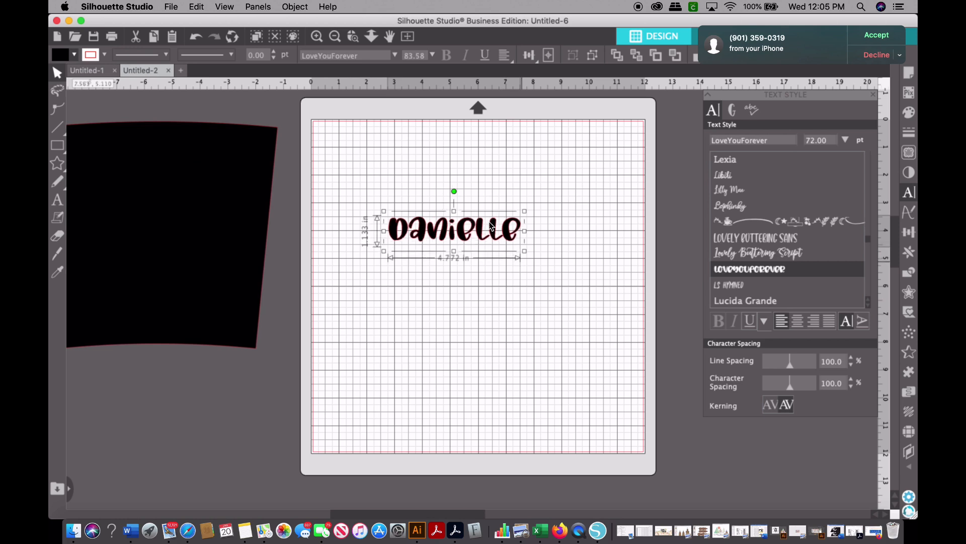
mouse_move(491, 228)
mouse_down()
mouse_move(511, 233)
mouse_move(522, 265)
mouse_move(489, 234)
mouse_move(493, 220)
mouse_up()
click(516, 281)
click(496, 257)
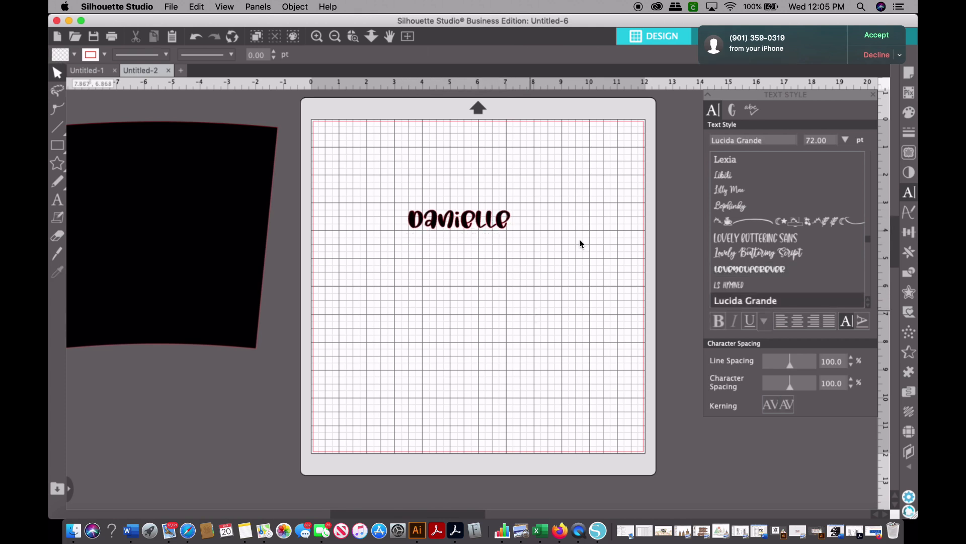
click(733, 112)
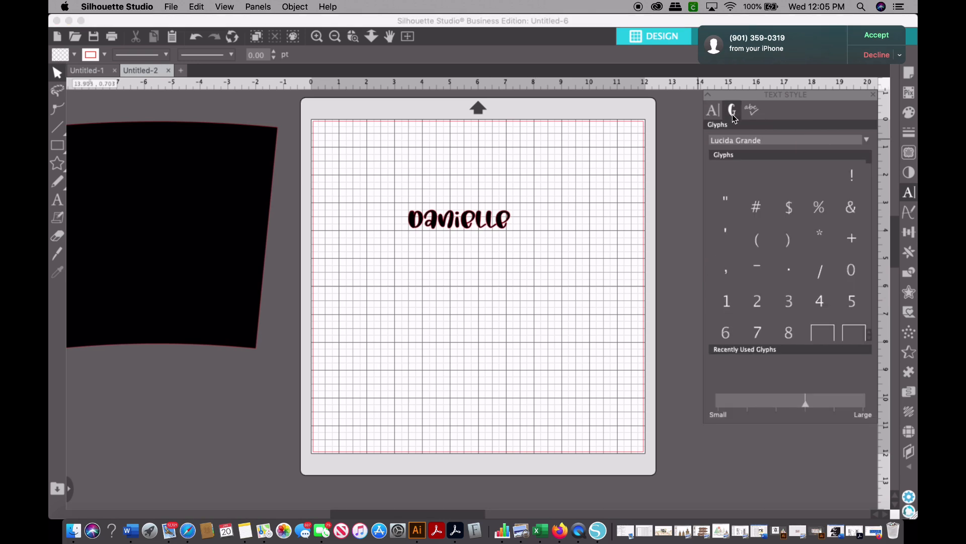
click(481, 242)
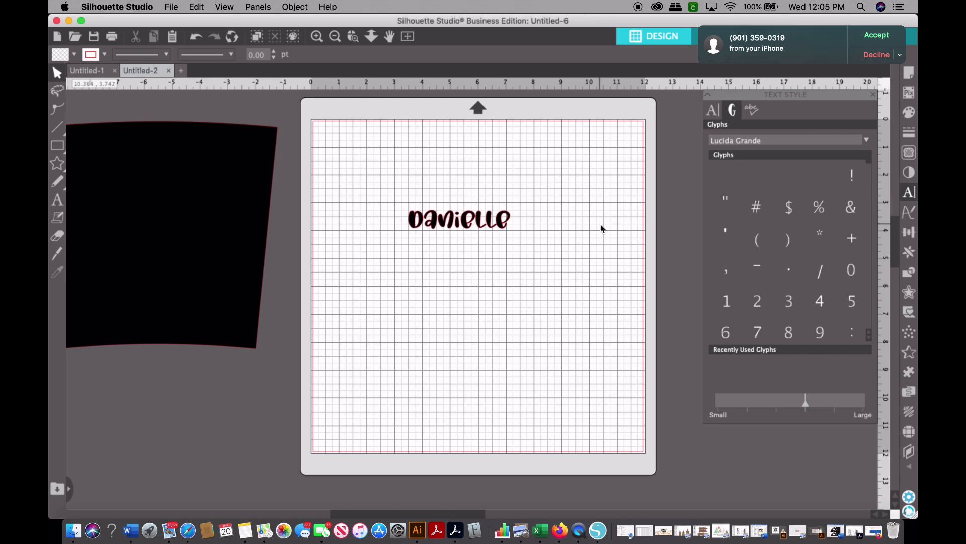
Start a conical warp on the name text and set the cone's side height to 5 in
click(475, 222)
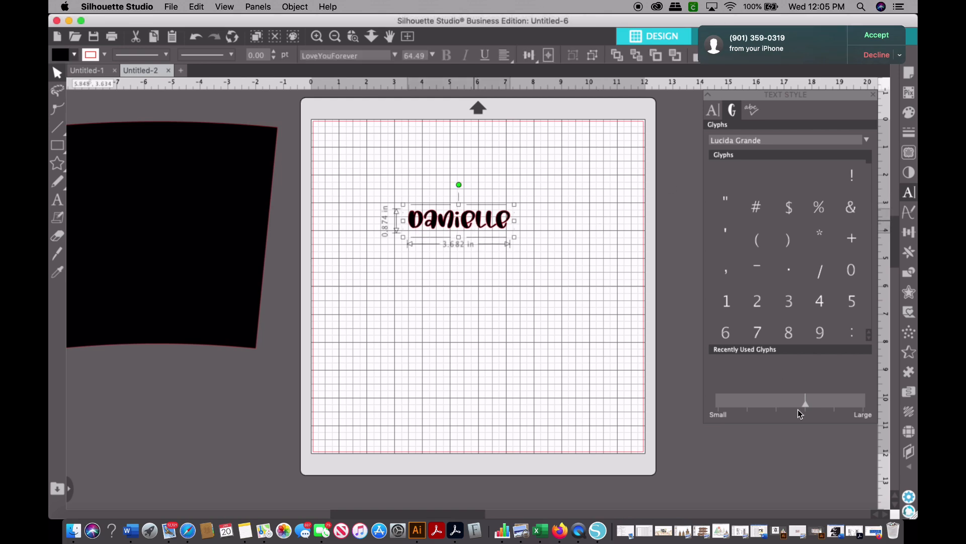
click(910, 467)
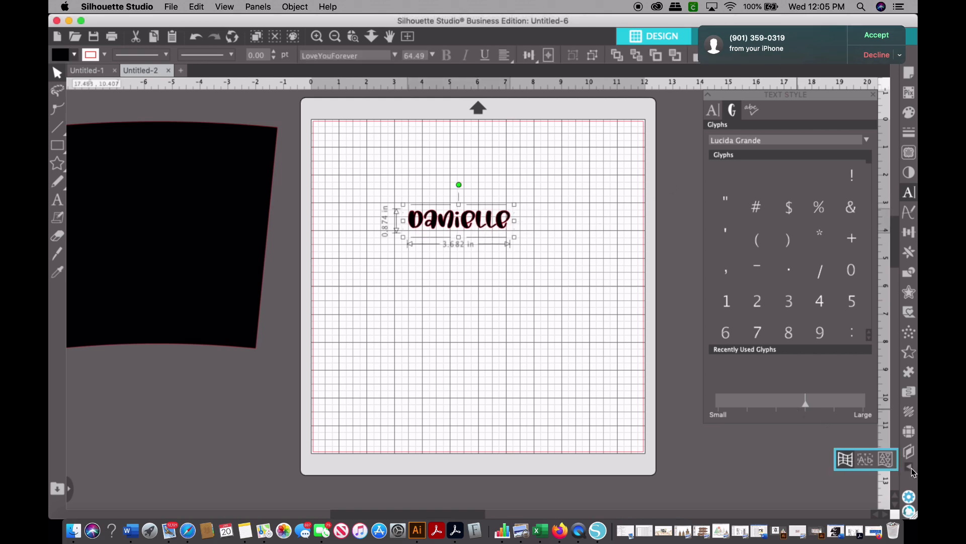
click(847, 461)
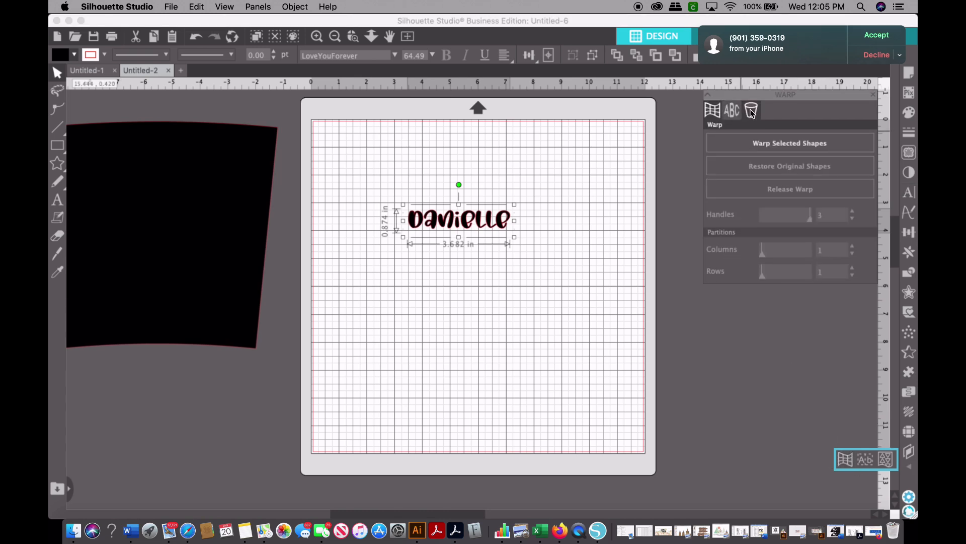
click(751, 111)
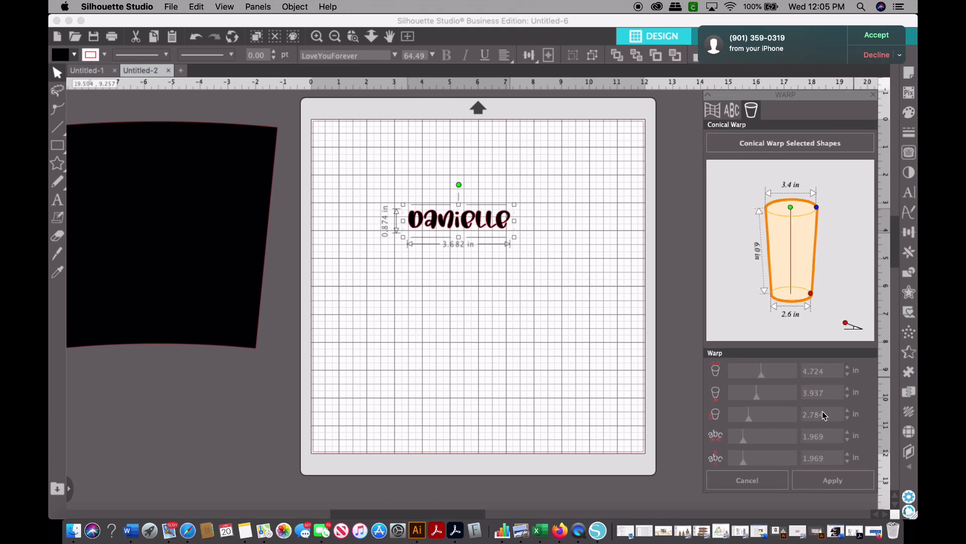
click(752, 144)
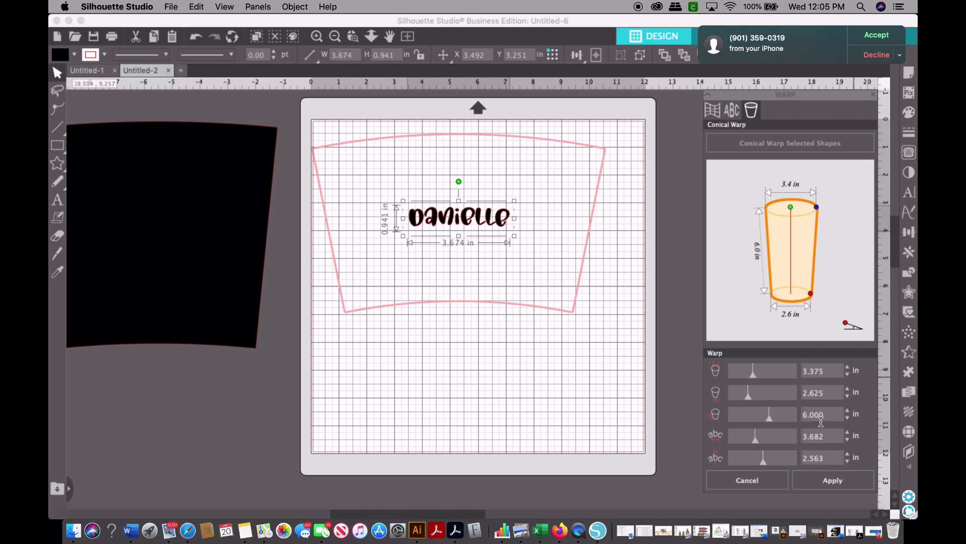
drag(825, 417, 793, 417)
text(5)
key(Return)
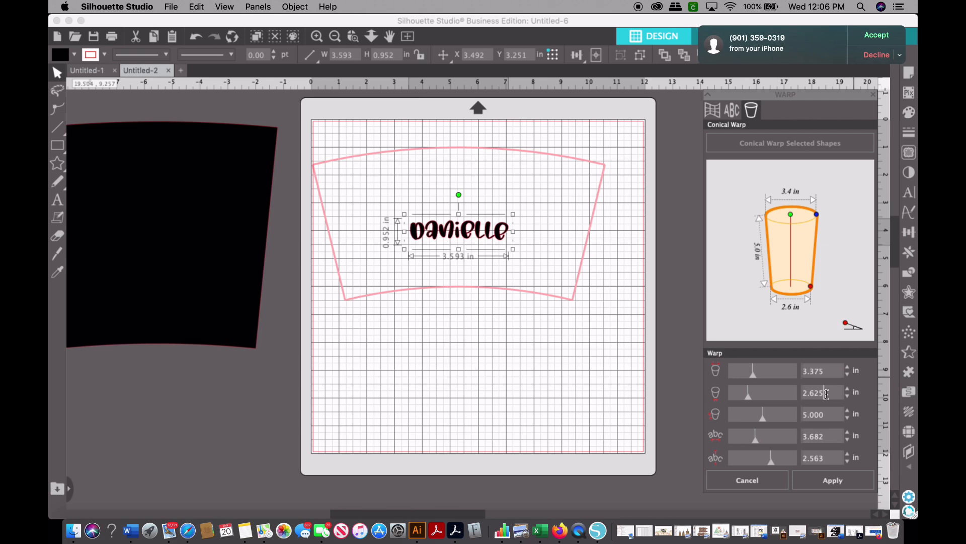
Set the cone's bottom diameter to 4 in and its top diameter to 3 in
click(799, 394)
text(4)
key(Return)
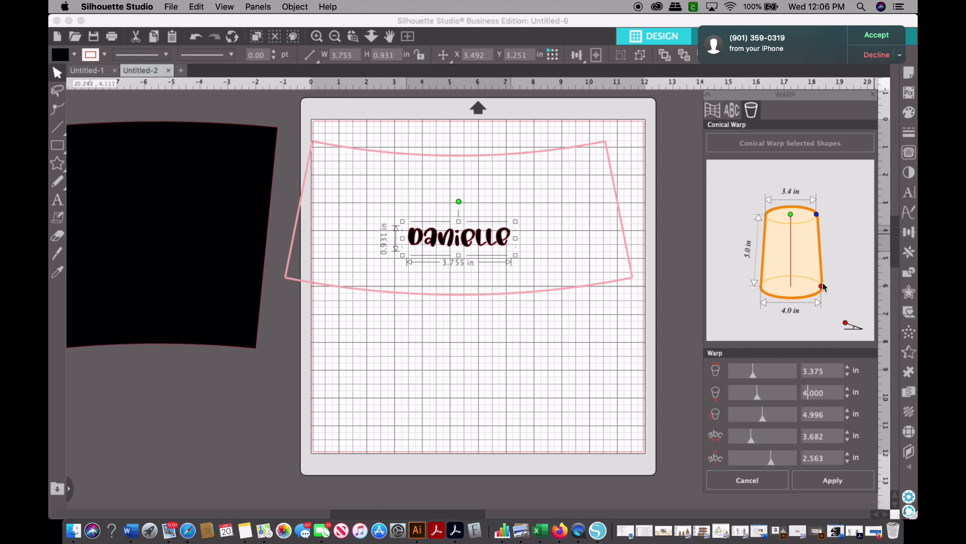
drag(826, 373, 810, 376)
key(BackSpace)
key(Return)
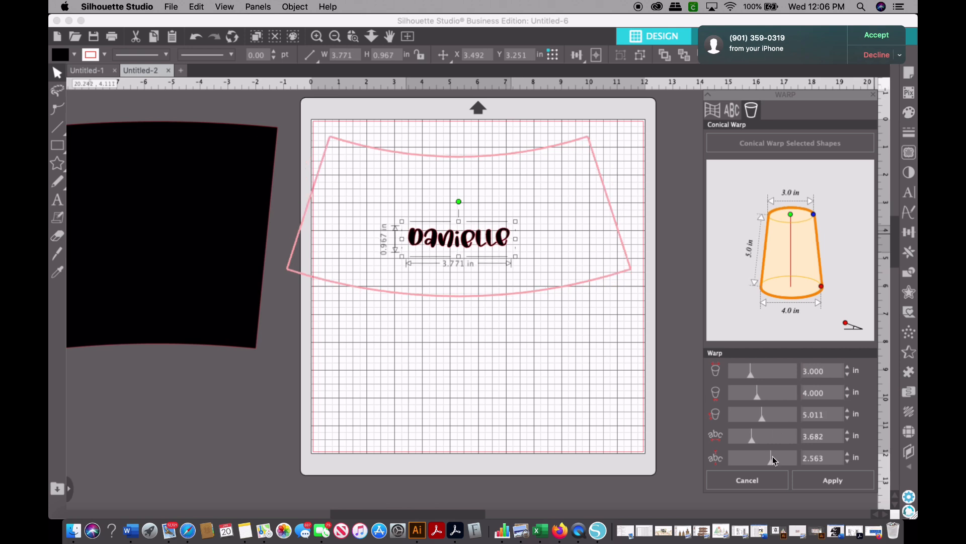
Lower the text's vertical position setting to about 0.74 in, set the cone height to 4 in, and apply the conical warp
drag(771, 463, 744, 465)
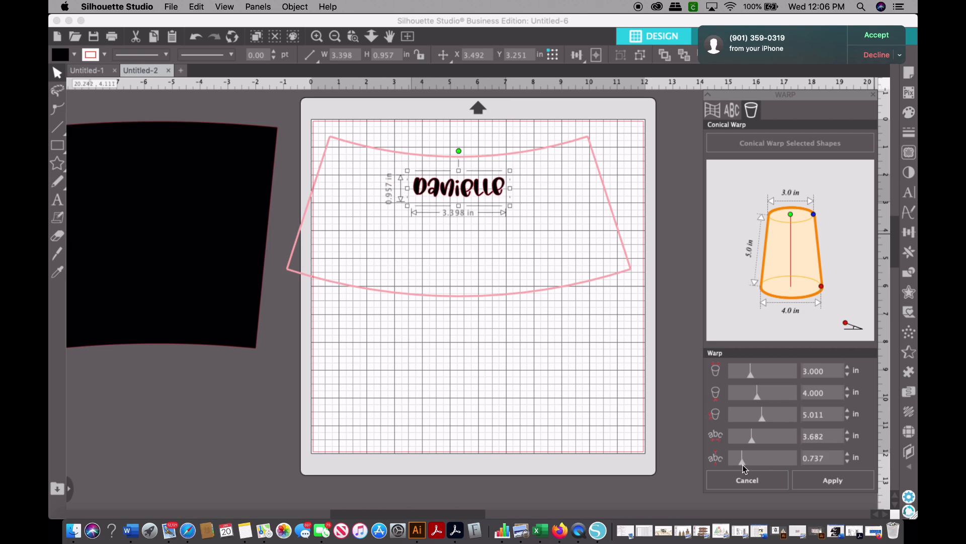
drag(837, 414, 793, 413)
text(4)
key(Return)
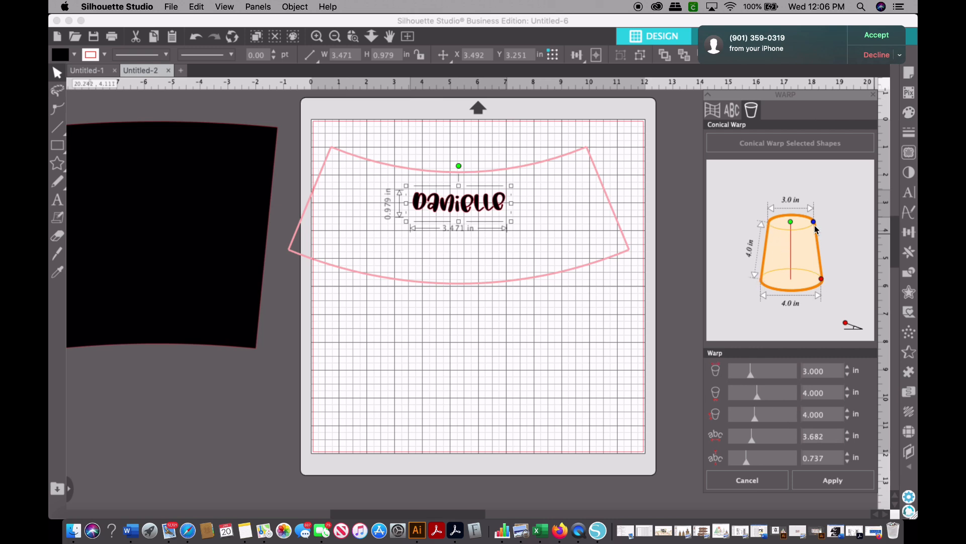
click(831, 482)
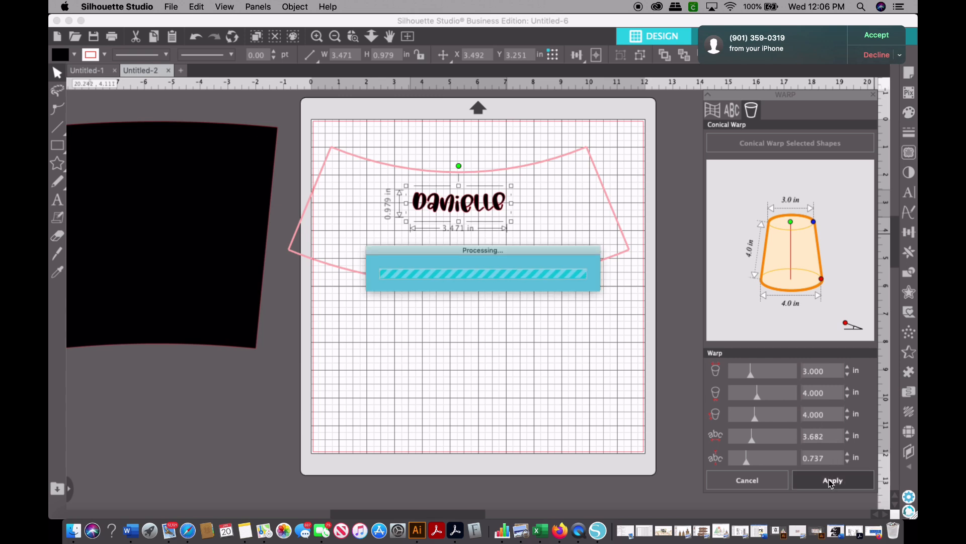
click(488, 345)
click(481, 206)
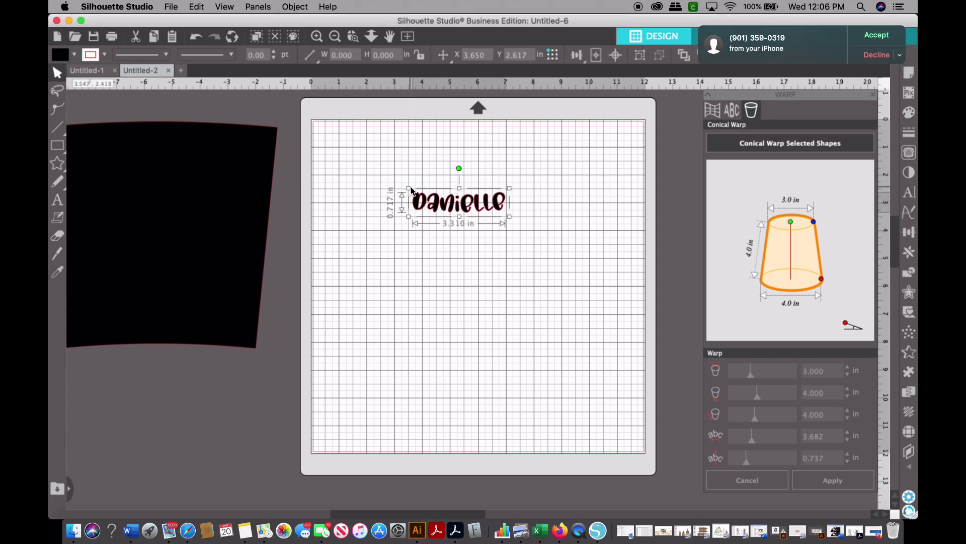
Move the warped name to the upper left of the mat and place the black shape across the mat's left edge
click(470, 287)
drag(478, 209, 478, 222)
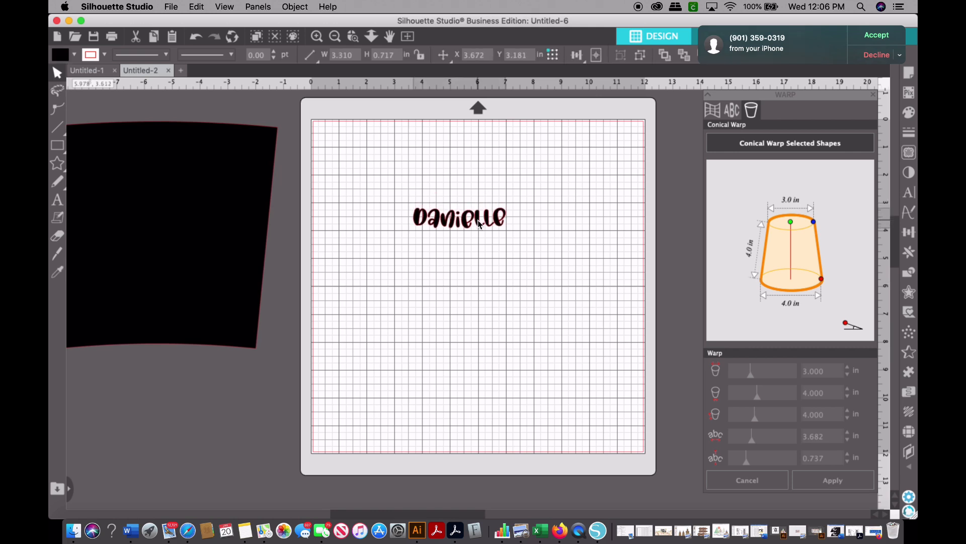
click(417, 229)
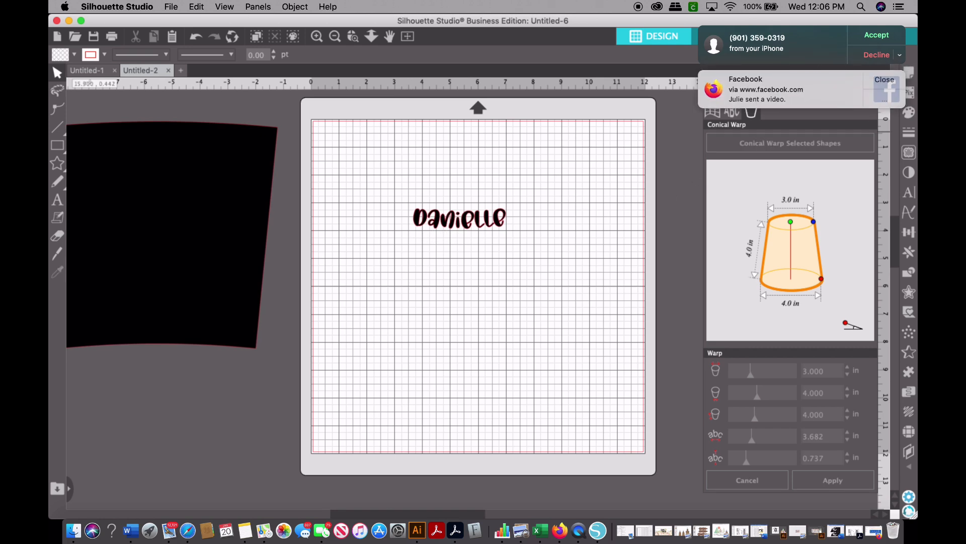
click(881, 79)
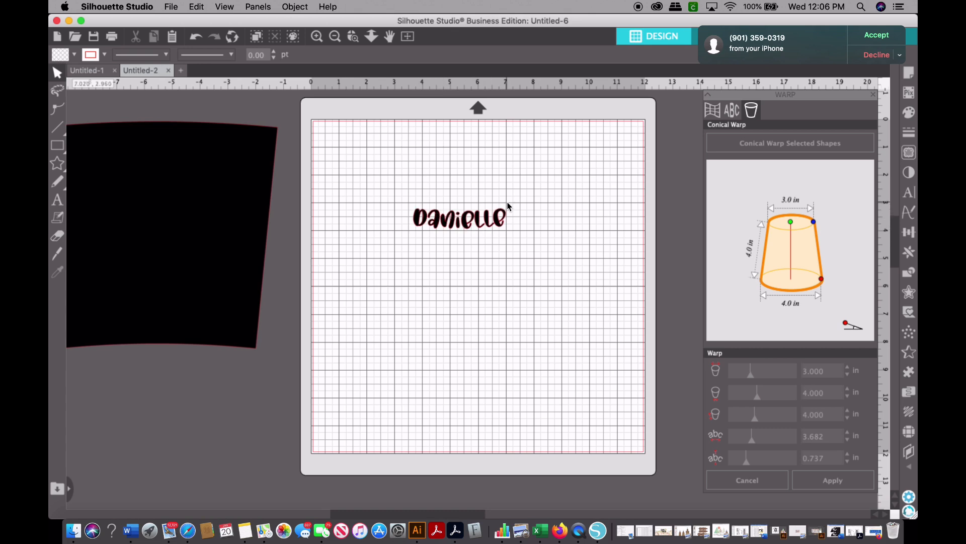
drag(461, 222, 388, 165)
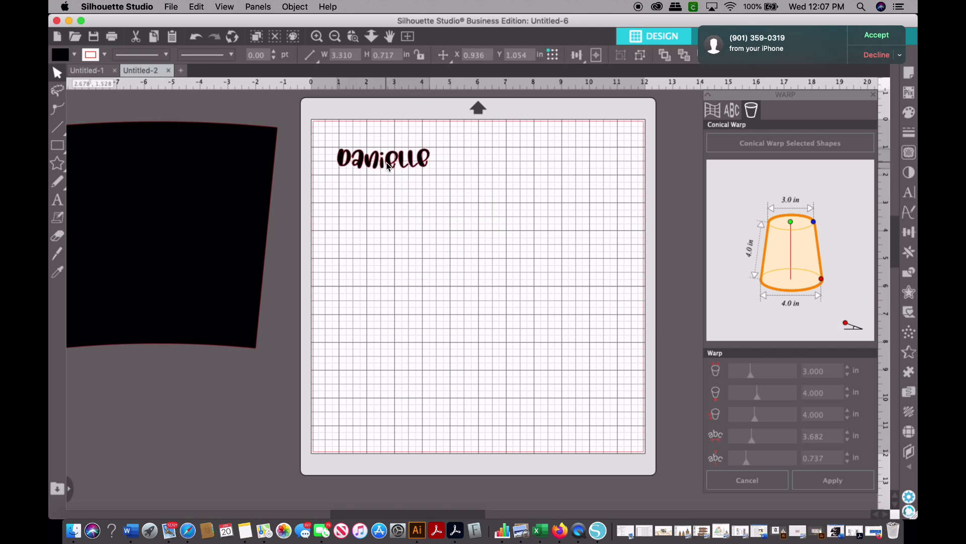
drag(204, 220, 527, 296)
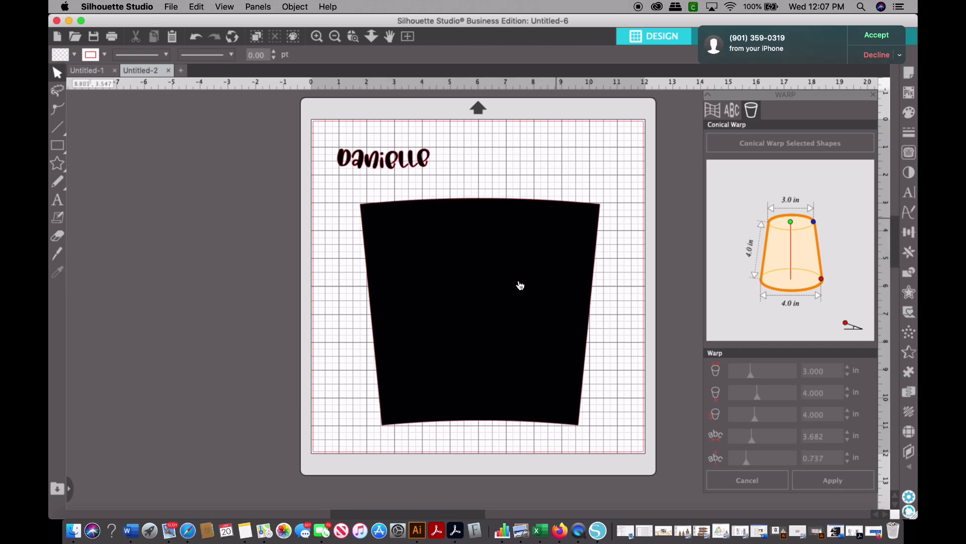
drag(358, 263, 137, 217)
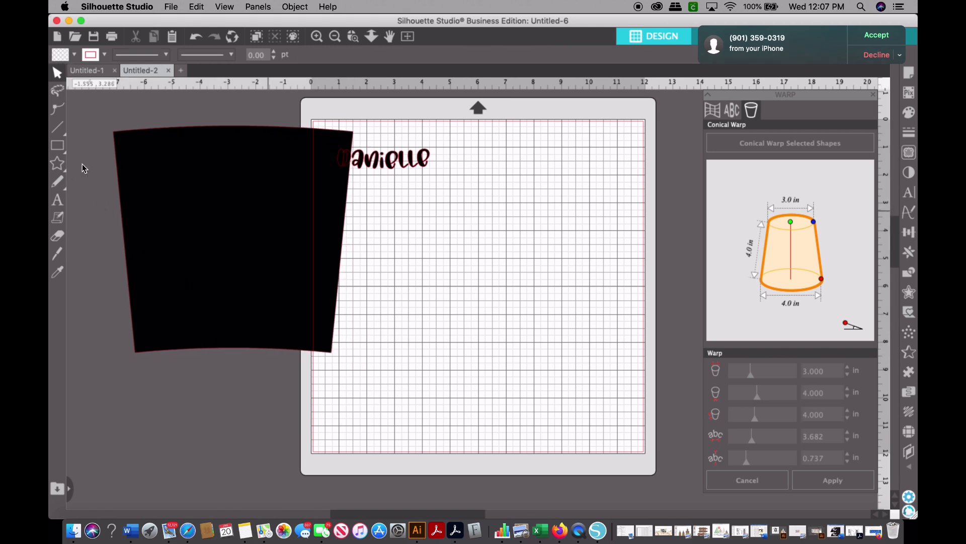
Shift the warped name slightly right, duplicate it, and place the copy to its right and a little lower
click(403, 162)
drag(403, 162, 436, 158)
key(cmd+d)
drag(442, 191, 536, 196)
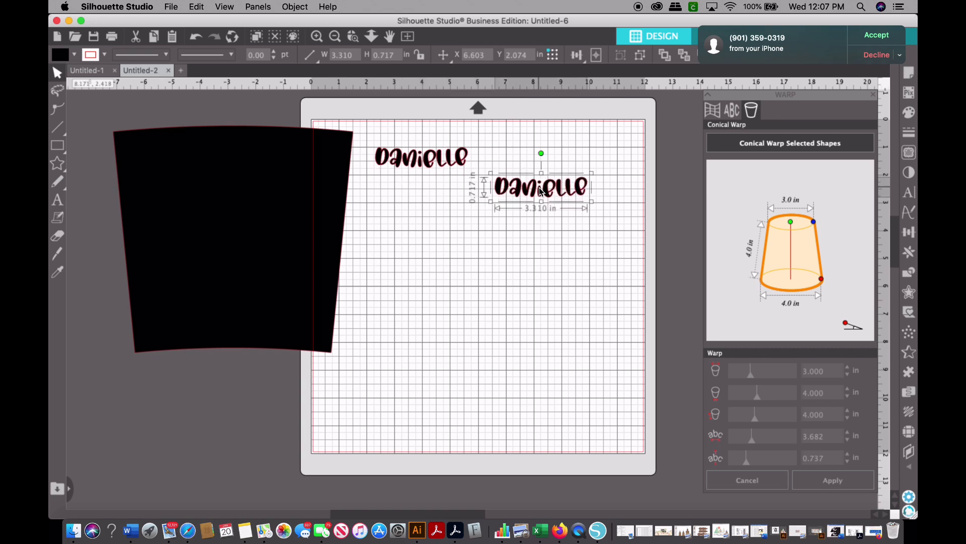
Try the arch, bulge, pinched, trapezoid and right-tapering warp templates on the duplicated name, ending with the right-tapering one
click(731, 111)
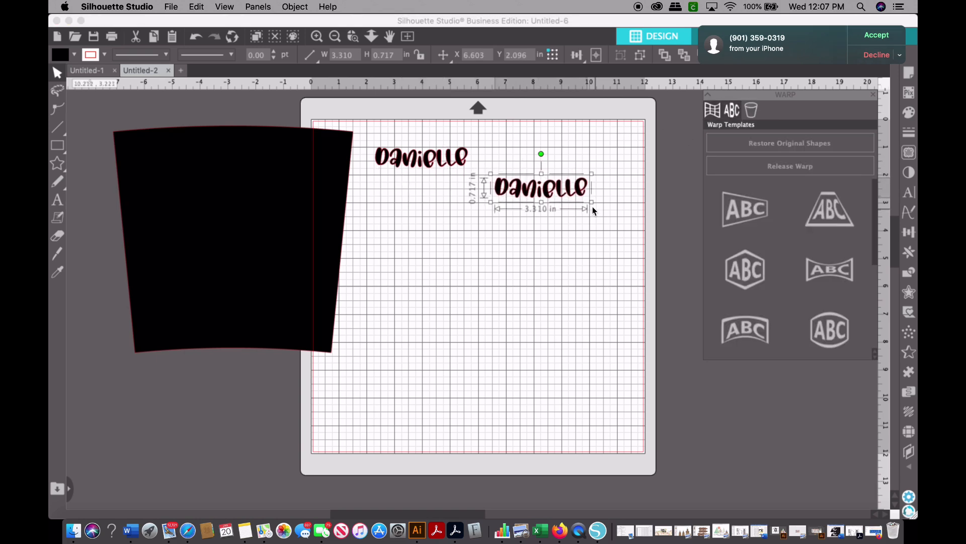
click(736, 209)
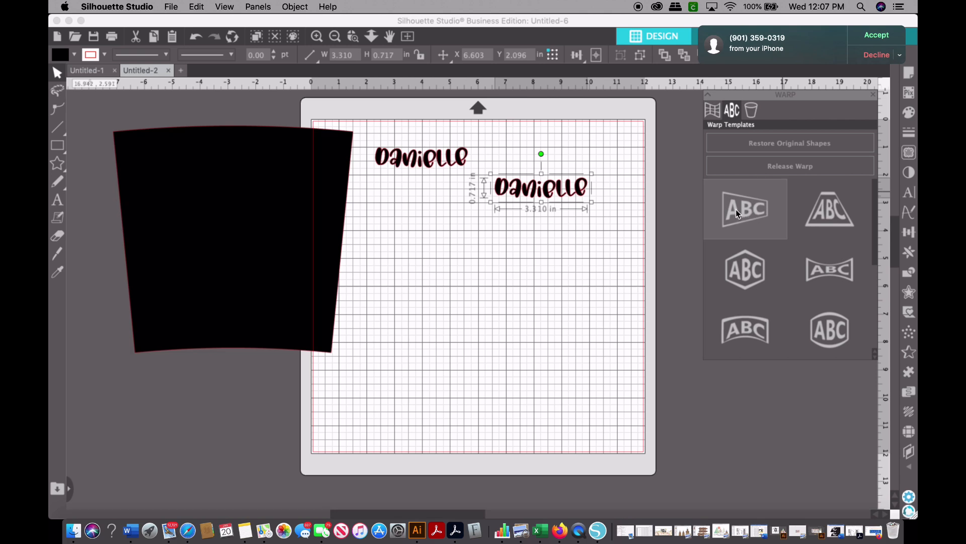
click(749, 256)
click(764, 334)
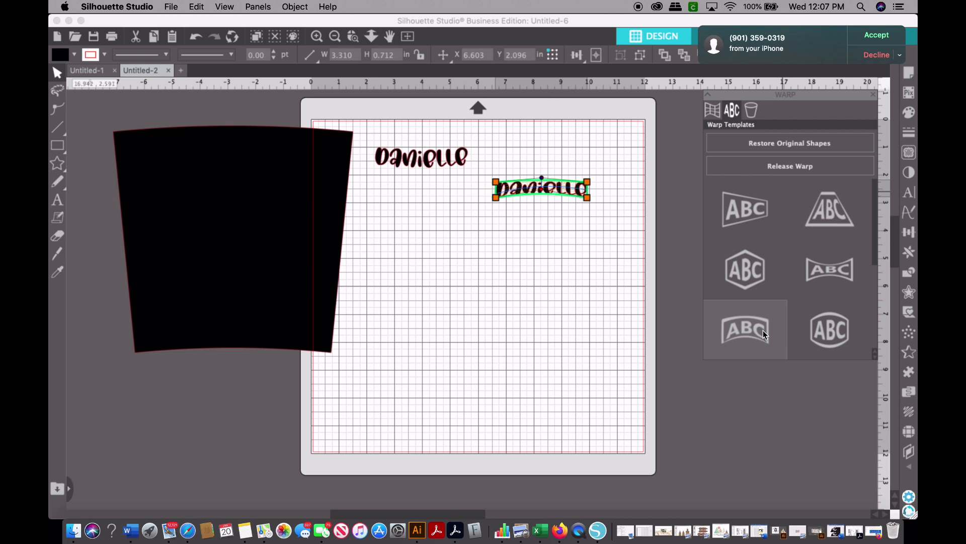
click(841, 327)
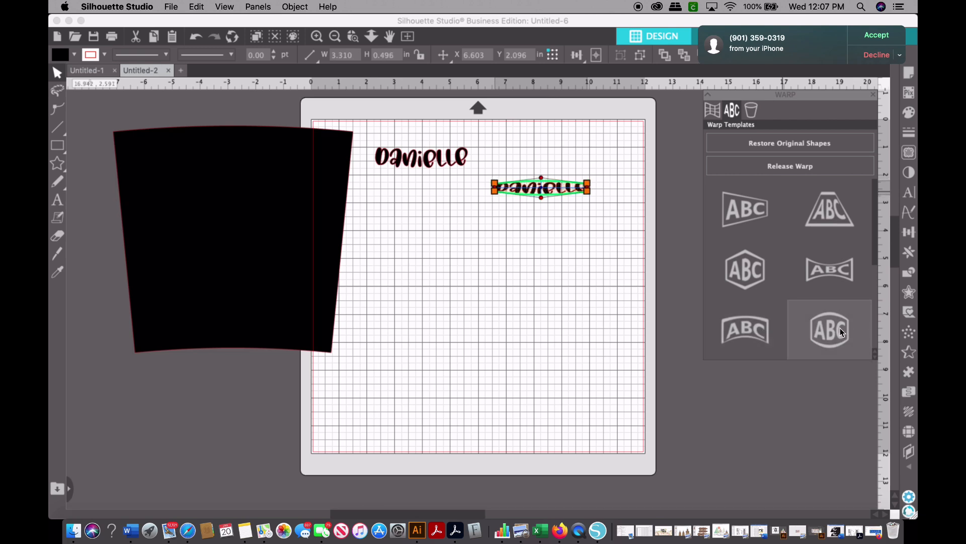
click(829, 273)
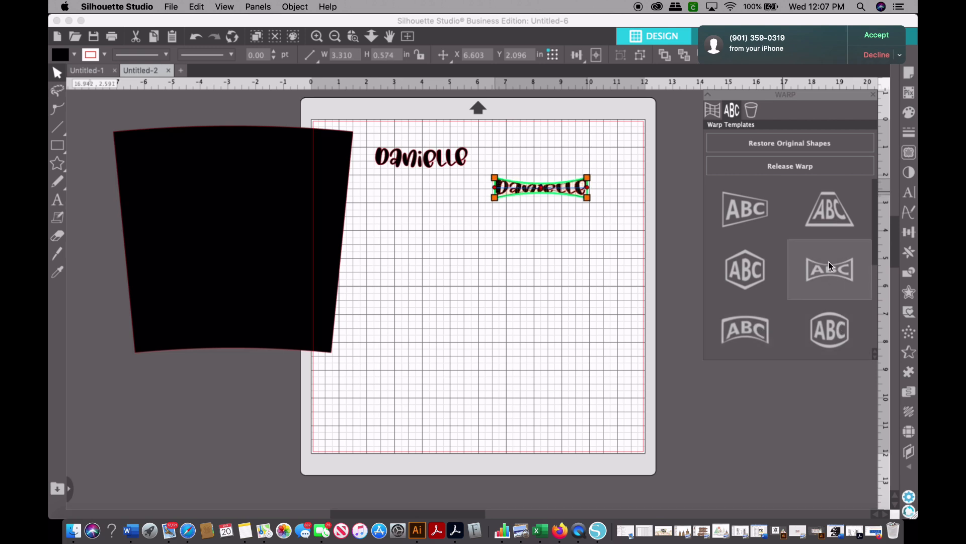
click(822, 221)
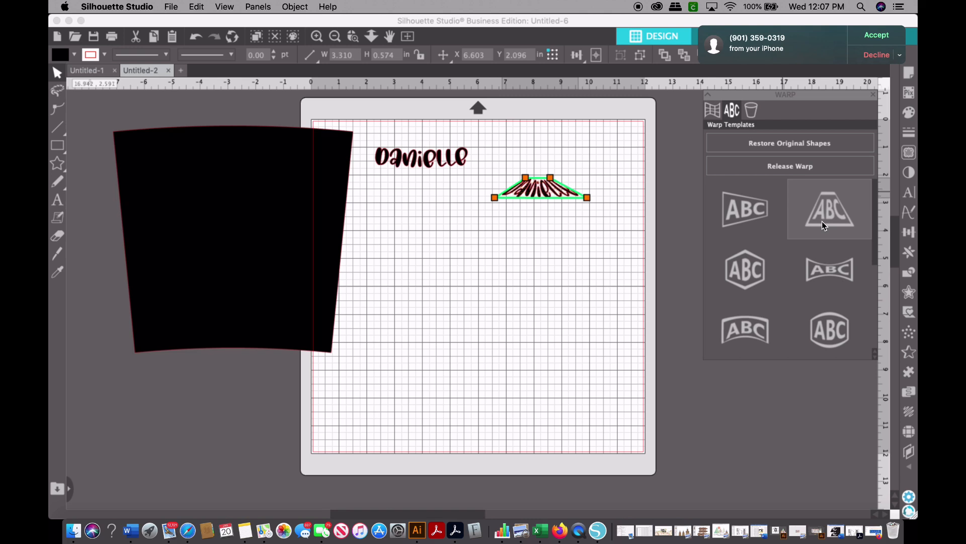
click(739, 216)
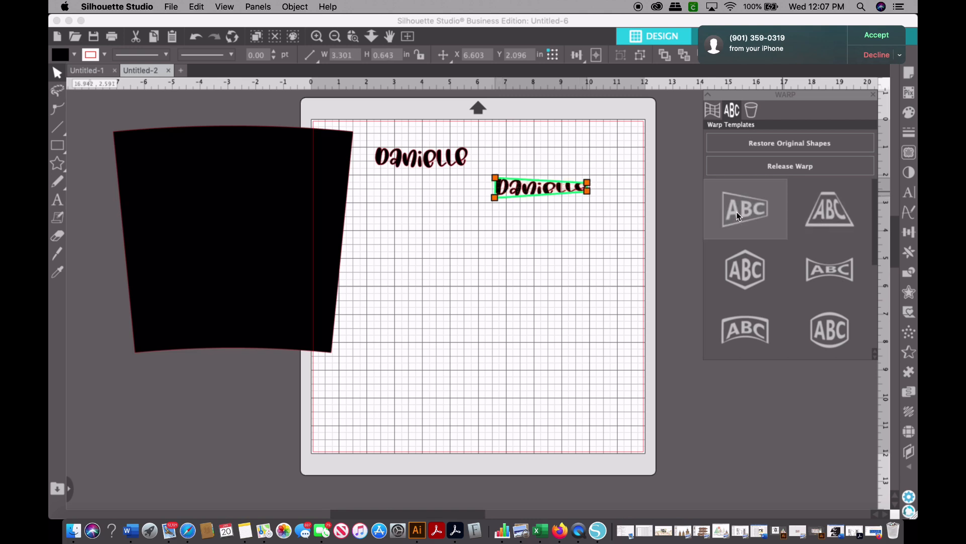
click(536, 266)
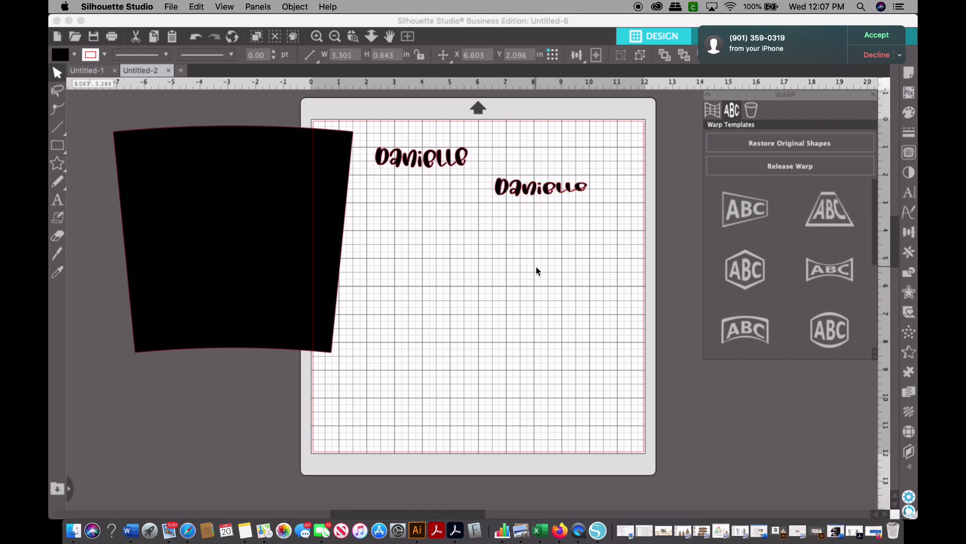
Stretch the duplicated name's two lower warp corners downward and outward, making it about 3.7 in wide and 2.3 in tall
click(579, 187)
drag(592, 198, 600, 239)
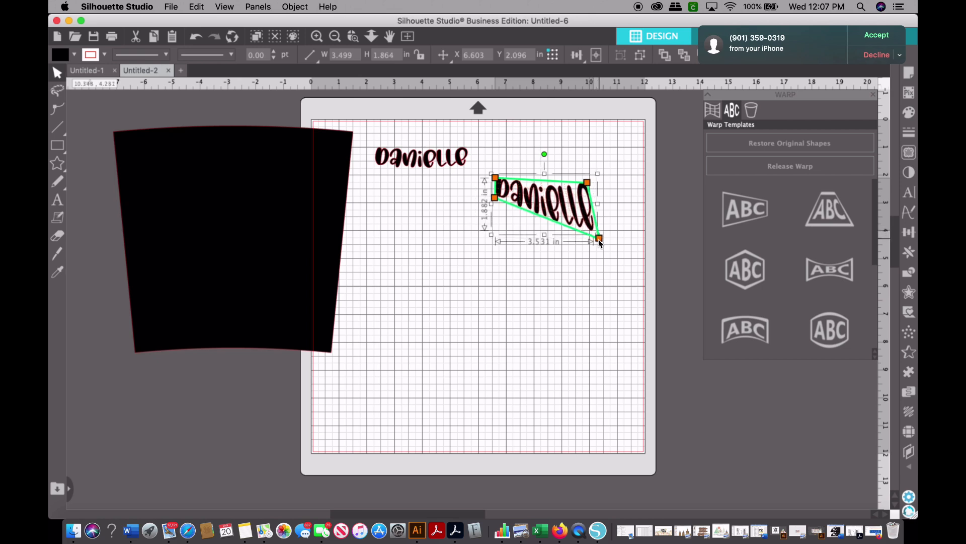
drag(496, 197, 486, 246)
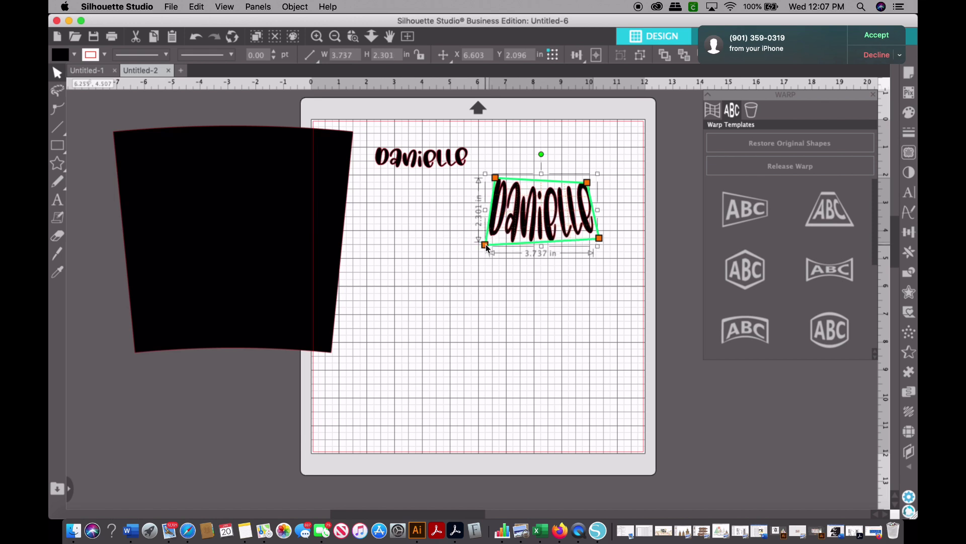
click(556, 317)
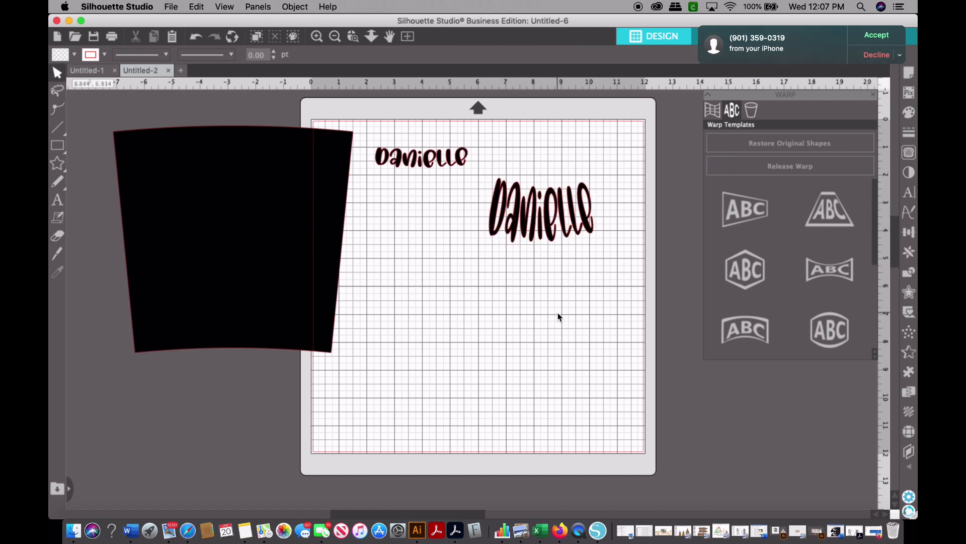
Restore the duplicated name to the shape it had before the template warp
click(558, 218)
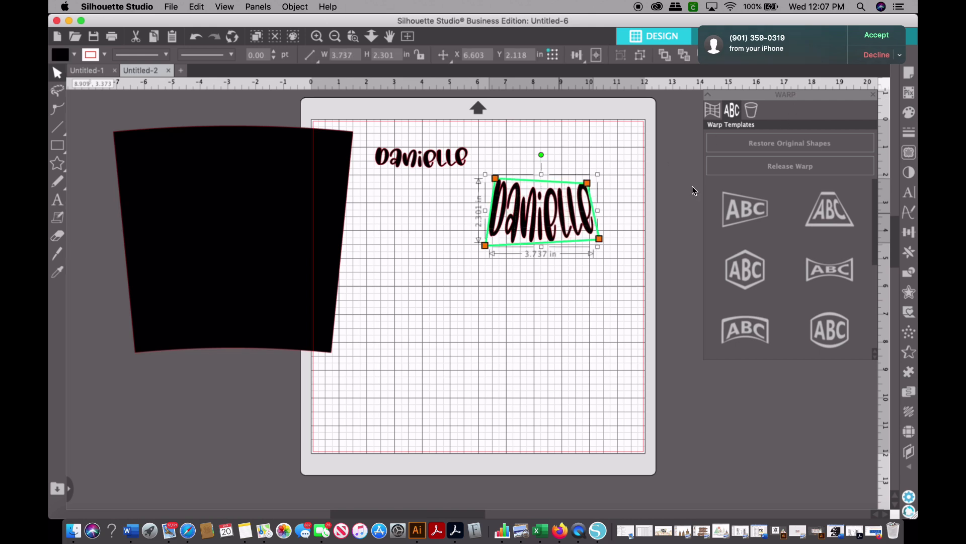
click(783, 145)
click(584, 313)
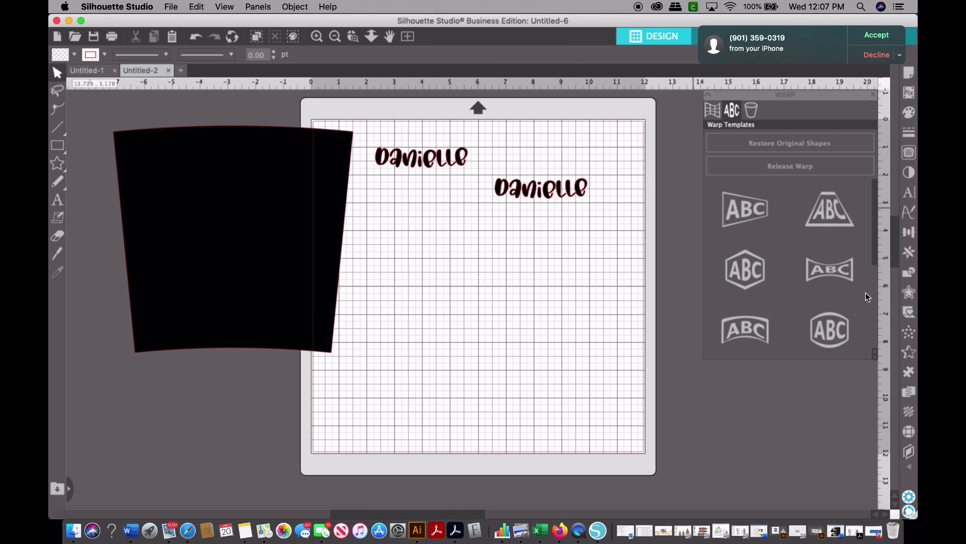
drag(876, 233, 885, 332)
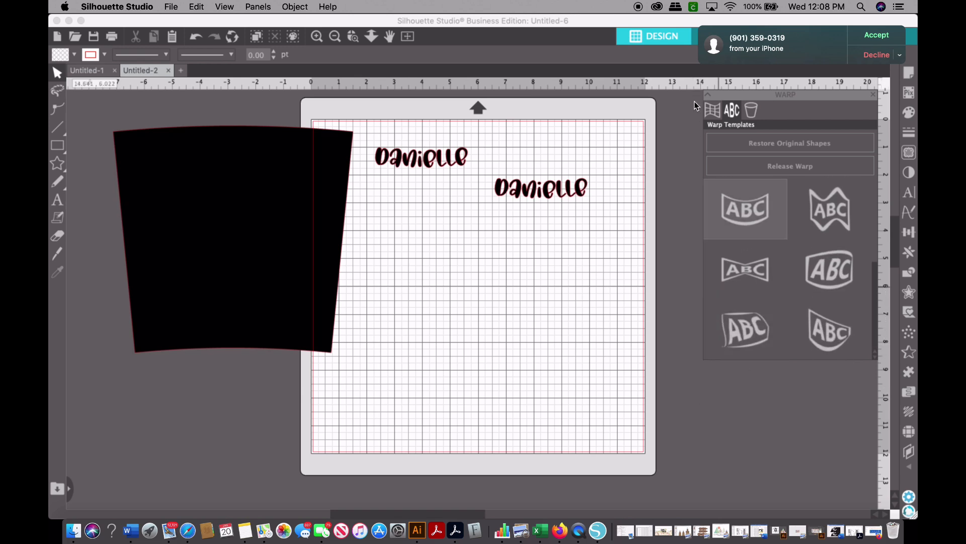
Bring the coffee swirl tumbler picture IMG_4541.JPG from the Downloads folder into the blank design page
click(708, 95)
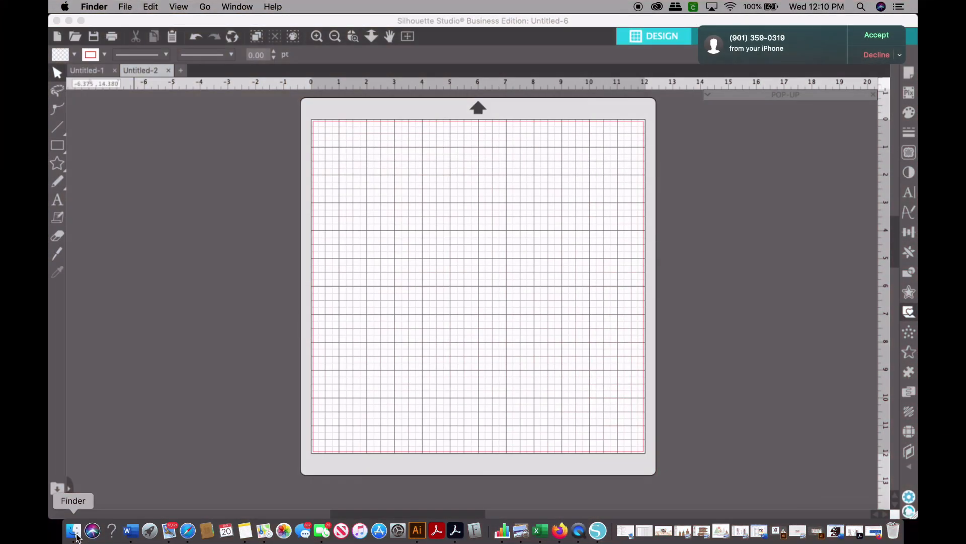
click(77, 537)
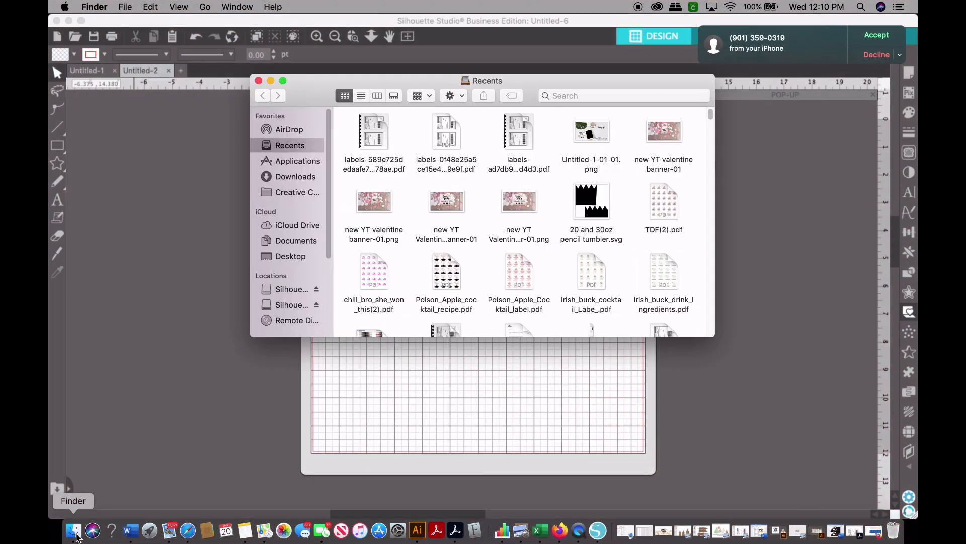
click(297, 177)
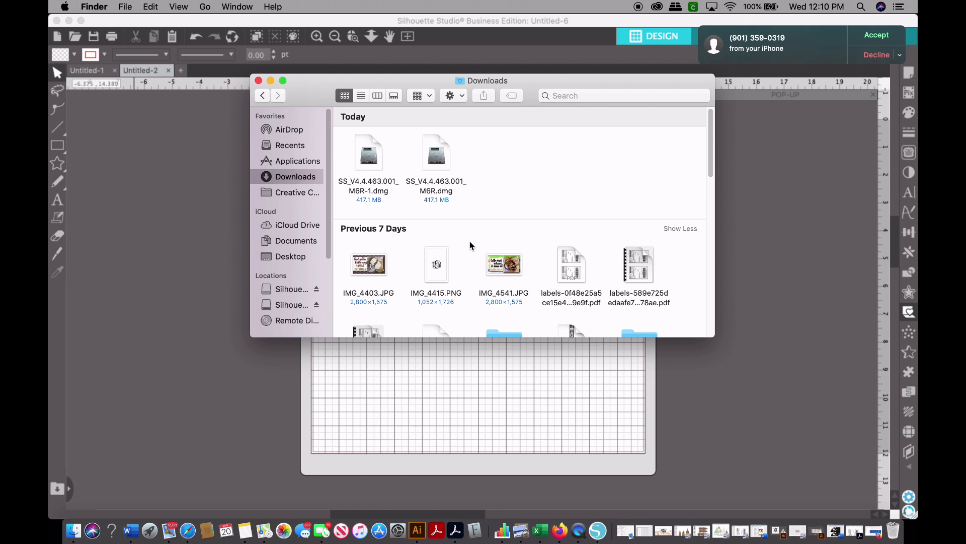
drag(503, 268, 464, 397)
click(258, 82)
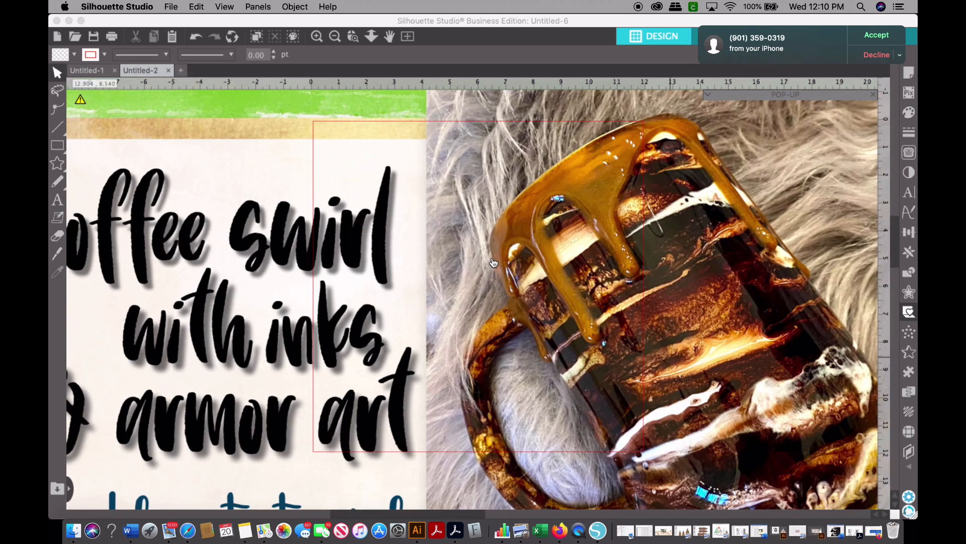
Scale the imported picture down proportionally to about 10.14 in wide and 5.7 in tall, and place it near the middle of the mat
drag(812, 415, 575, 267)
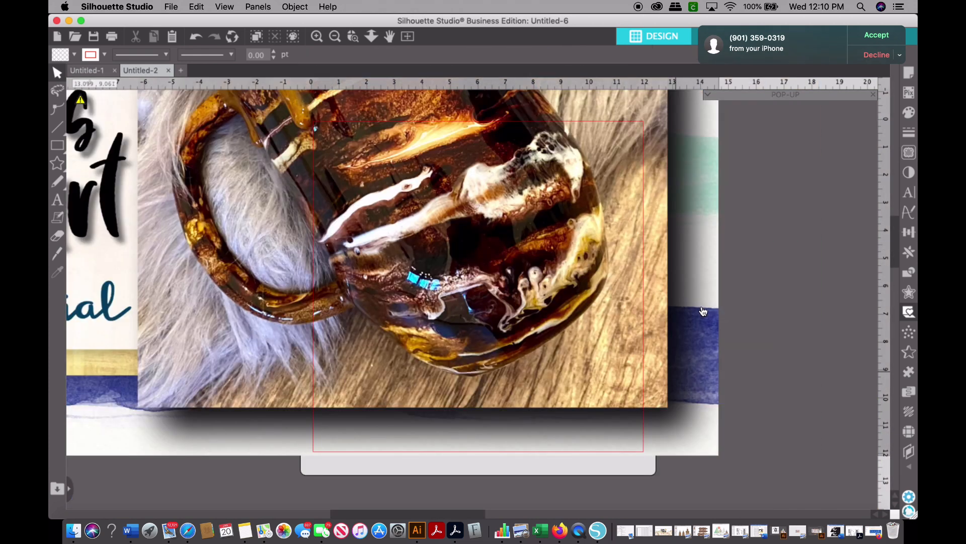
drag(682, 291, 737, 415)
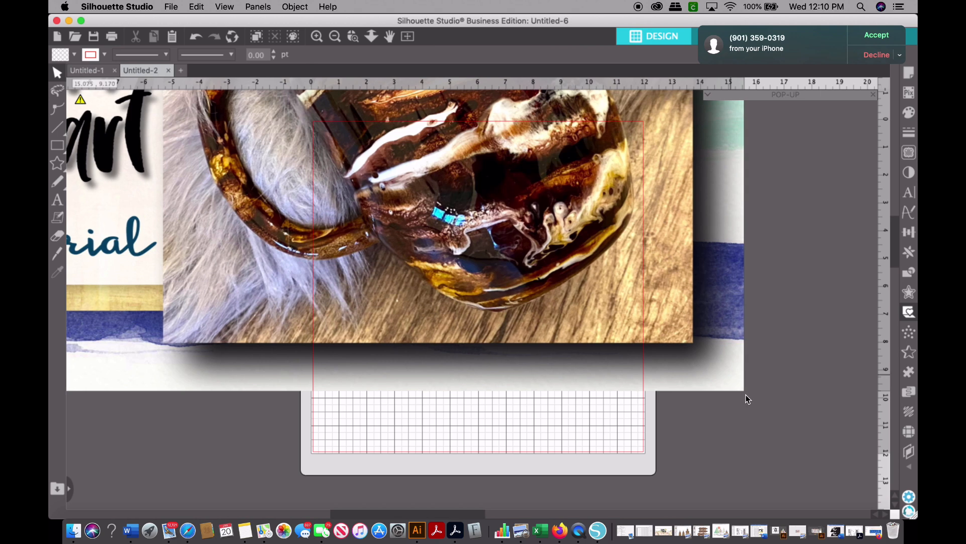
click(747, 395)
drag(749, 396, 468, 244)
drag(404, 174, 700, 381)
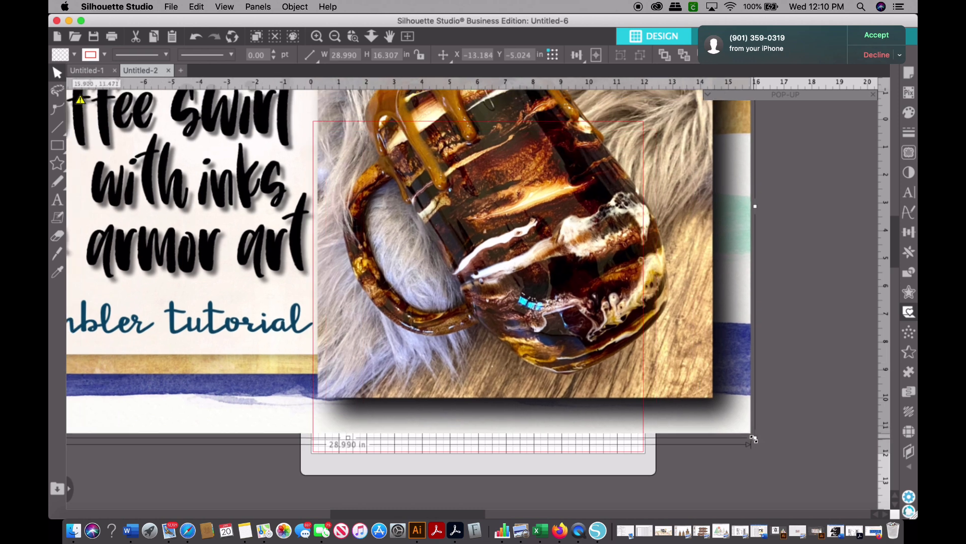
drag(754, 438, 422, 236)
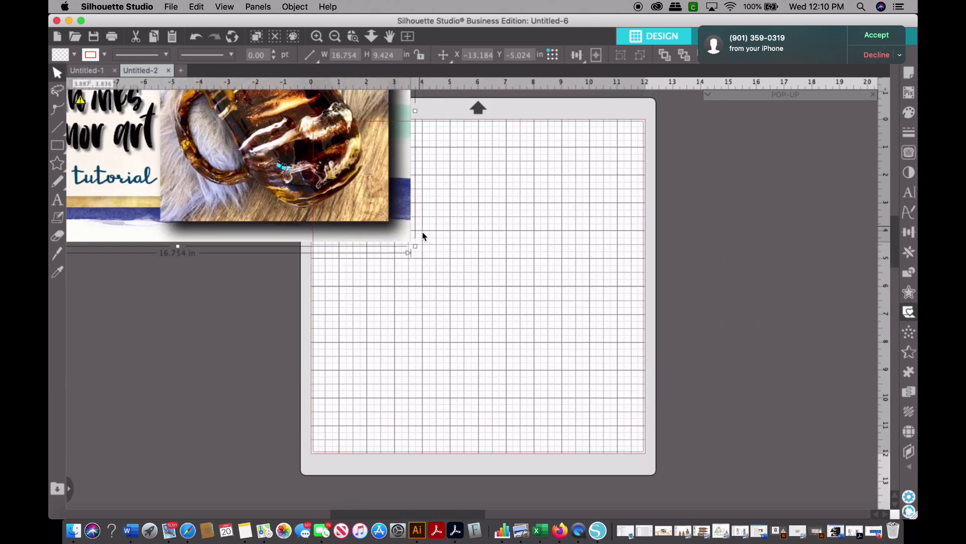
drag(360, 190, 596, 316)
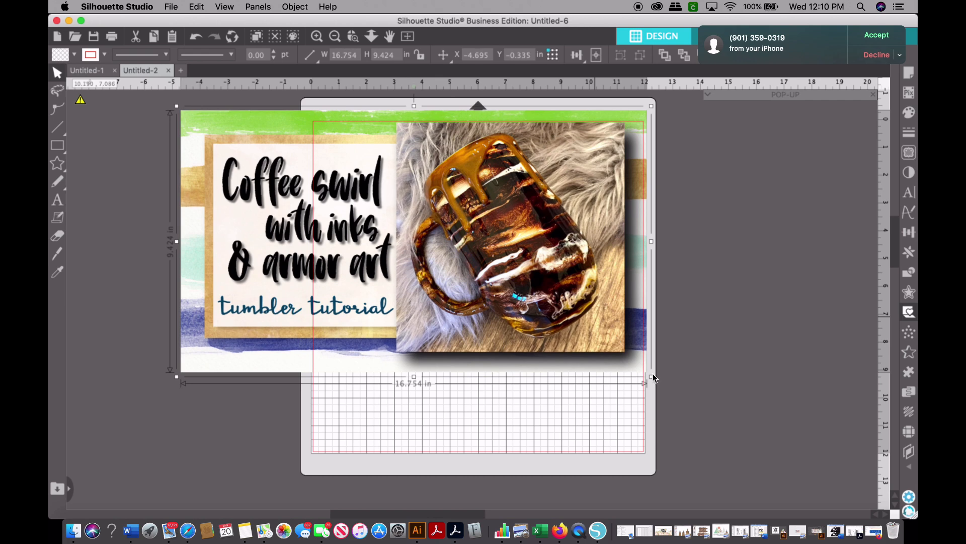
drag(651, 377, 459, 282)
drag(365, 180, 529, 262)
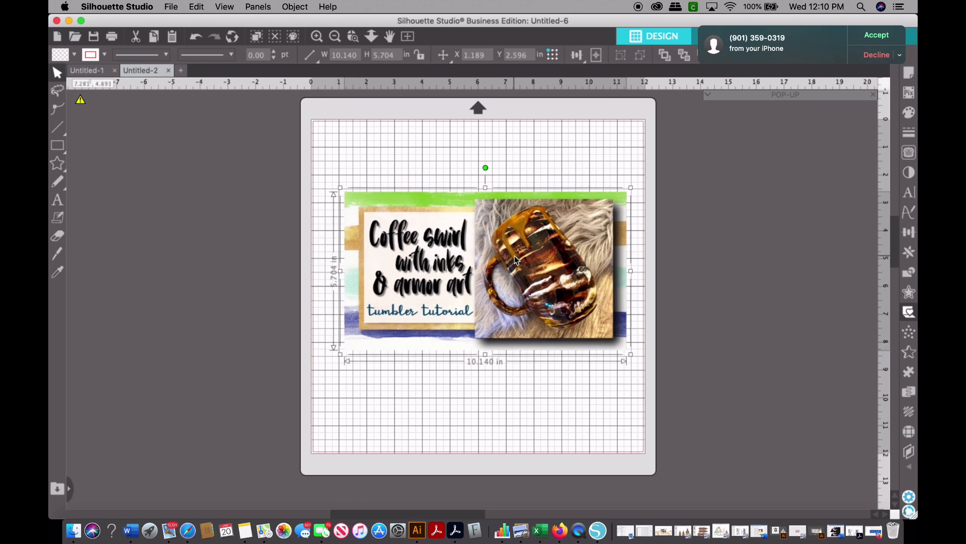
Turn the picture into a puzzle with 4 rows and 5 columns, and make its cut lines black
click(909, 378)
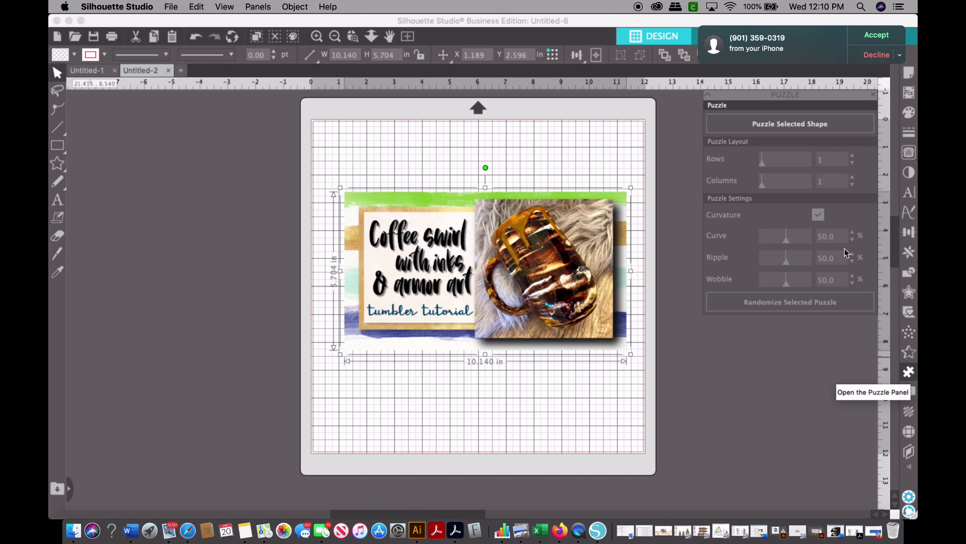
click(796, 122)
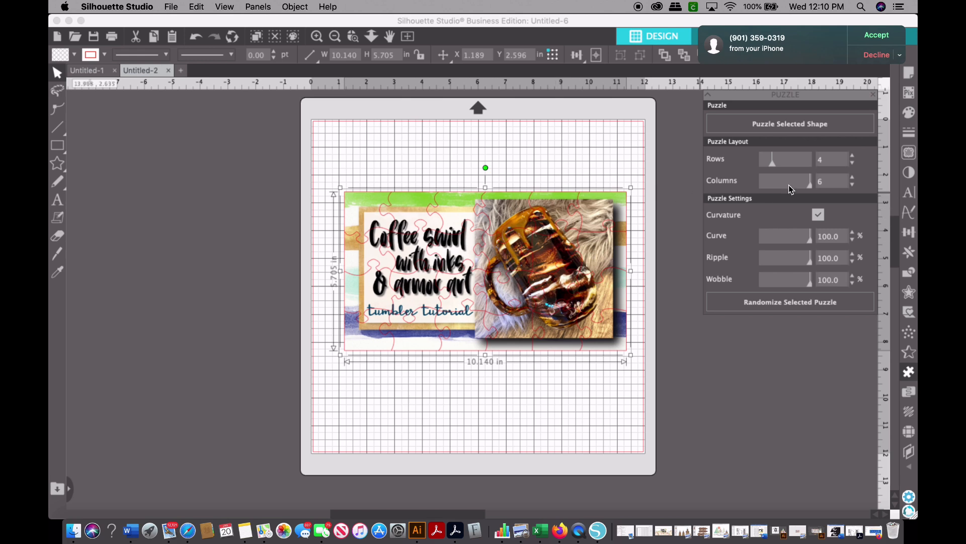
click(853, 185)
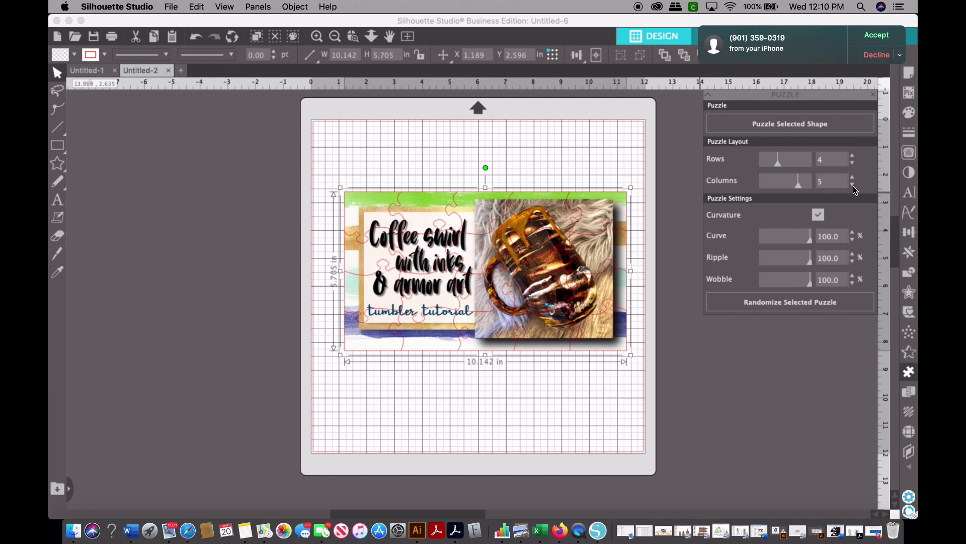
click(104, 55)
click(243, 103)
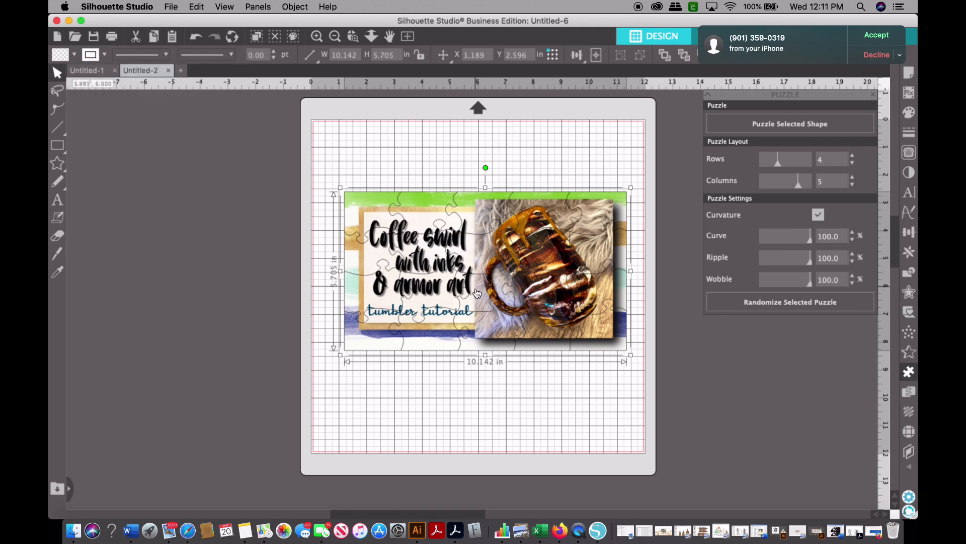
Reduce the puzzle to 3 rows and 4 columns, and randomize its piece shapes several times
click(852, 184)
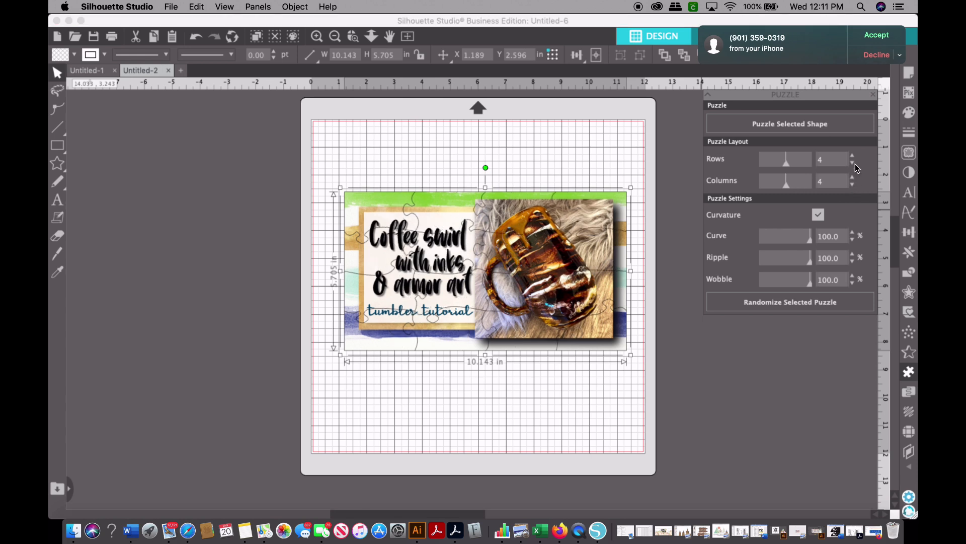
click(854, 162)
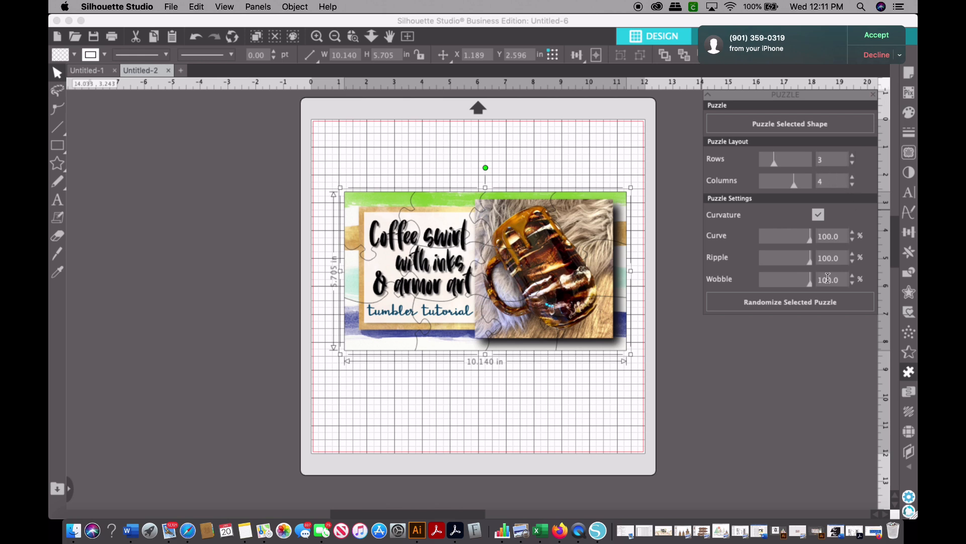
click(797, 305)
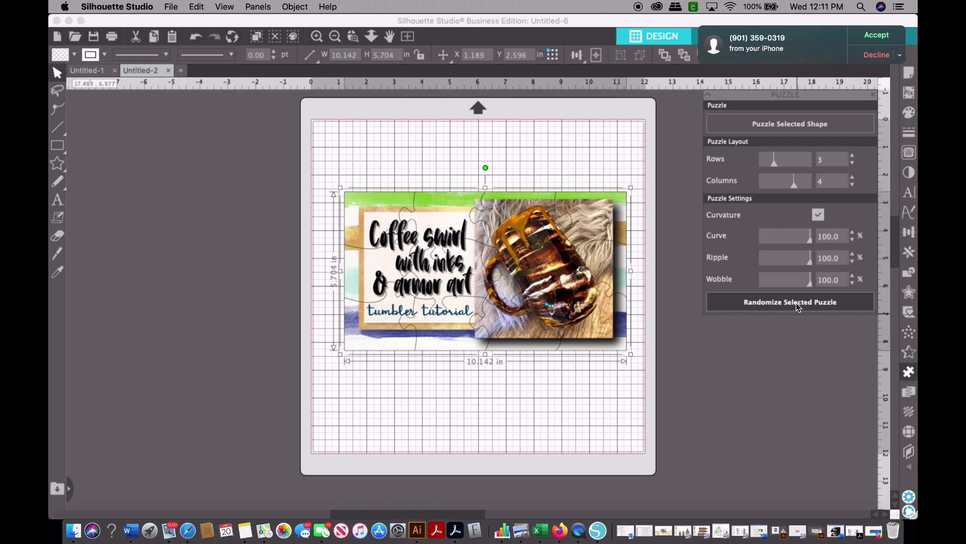
click(796, 303)
click(796, 303)
click(796, 303)
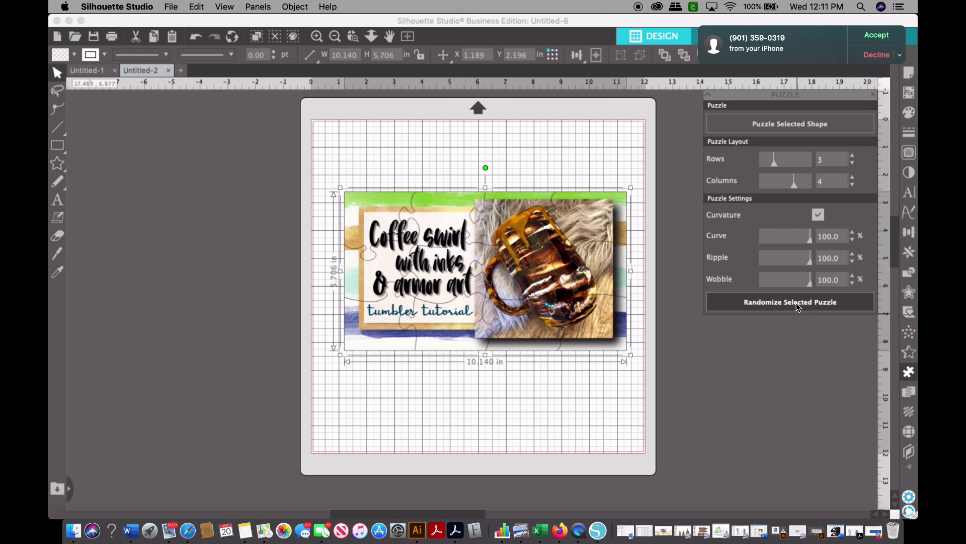
Increase the puzzle to 5 rows and 6 columns, and randomize its piece shapes
click(853, 156)
click(852, 156)
click(852, 178)
click(853, 178)
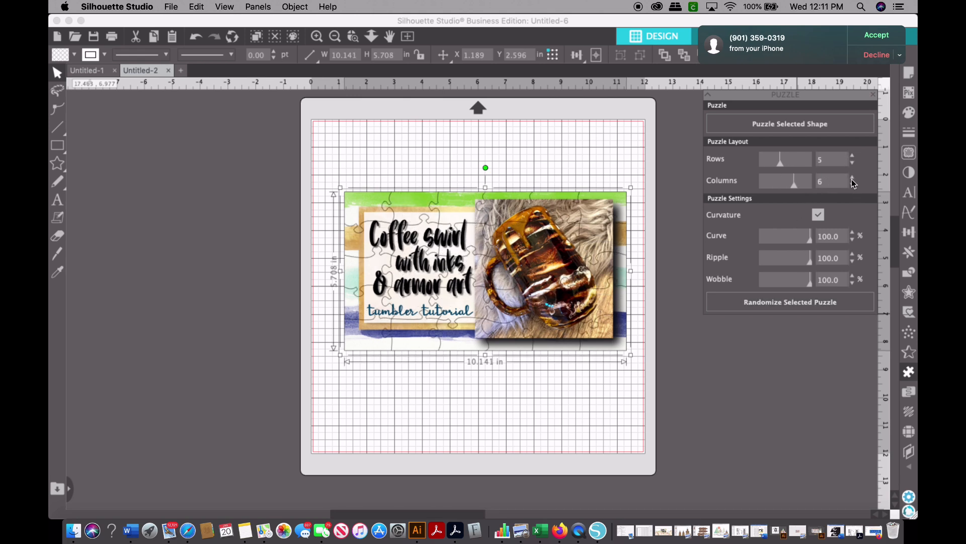
click(798, 305)
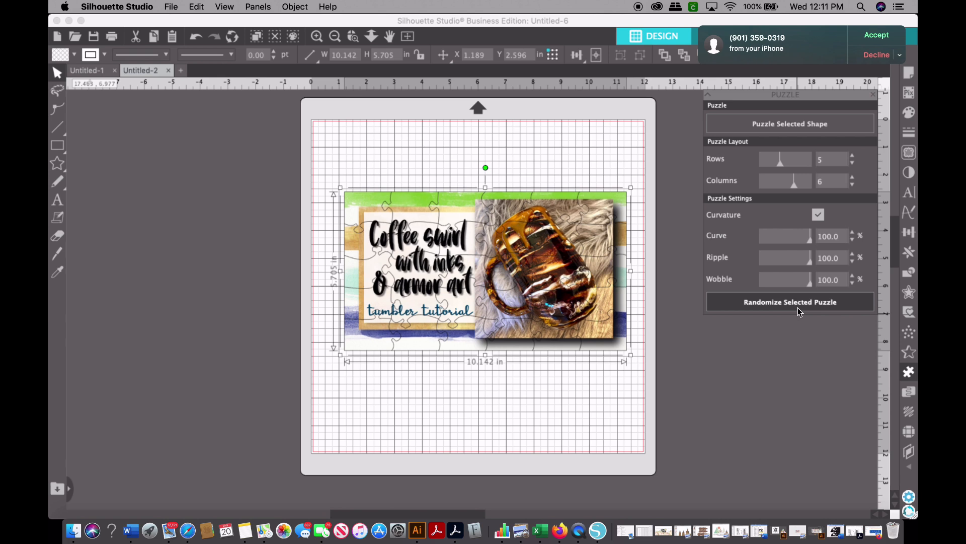
Reapply the puzzle to the selected picture as 4 rows and 6 columns, and collapse the puzzle settings
click(789, 126)
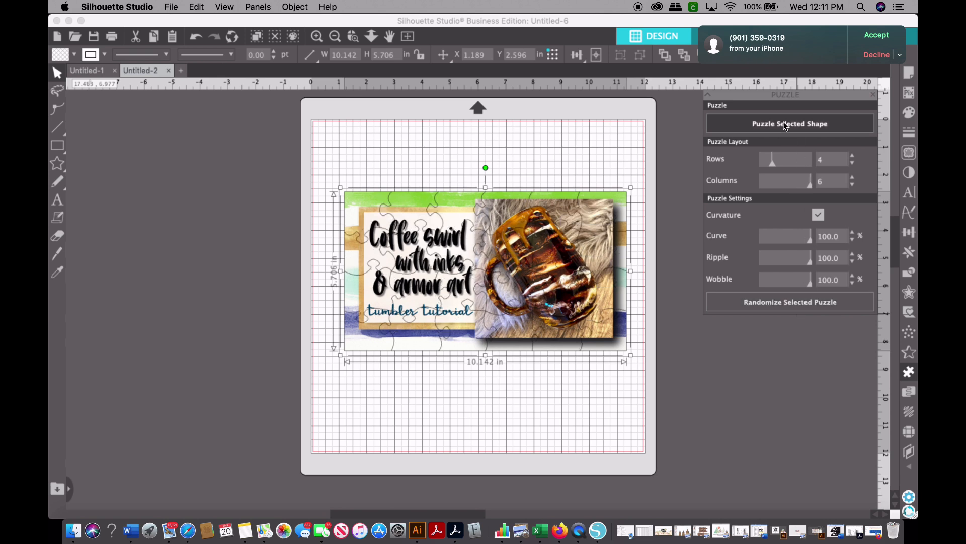
click(709, 96)
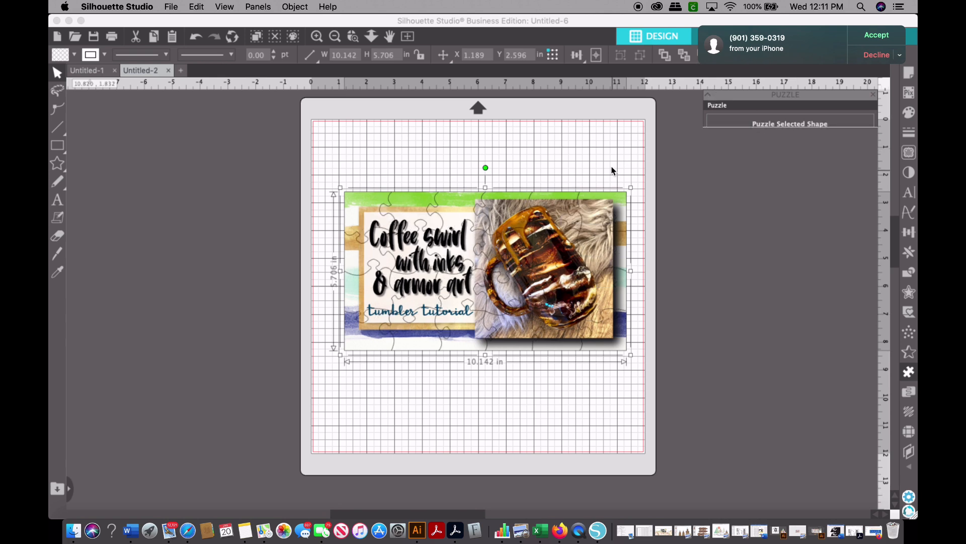
click(613, 171)
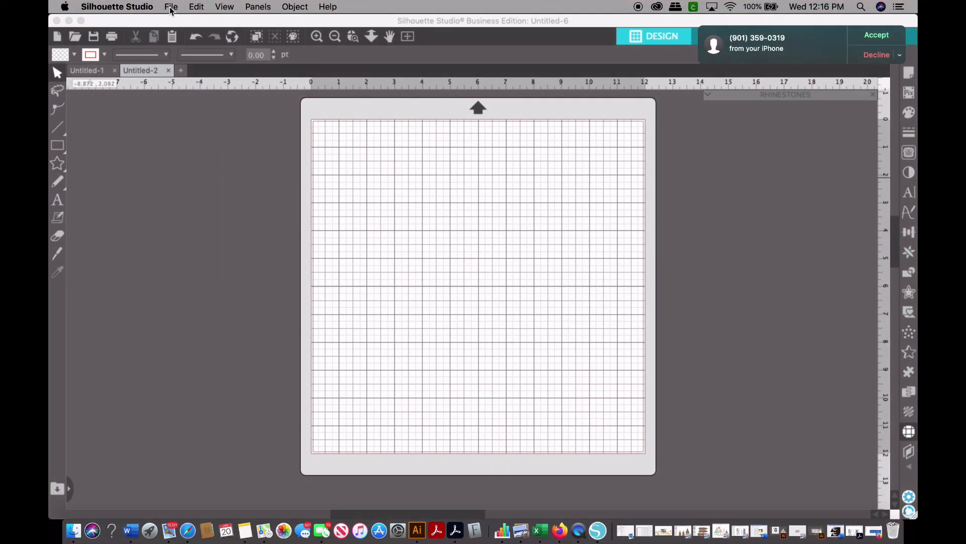
Set up a library save in the Project Designs folder under the name "tutorial", and close it and the sign-in window without saving
click(172, 7)
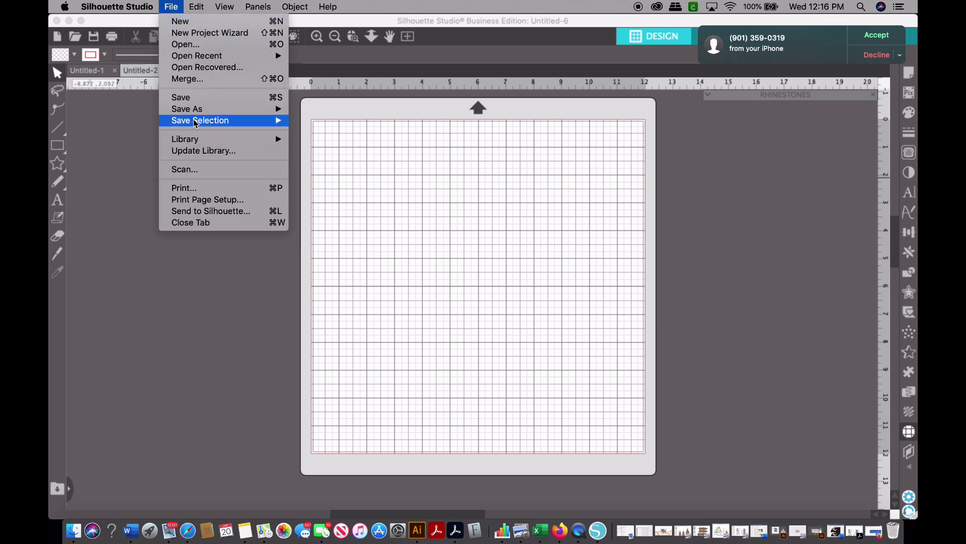
mouse_move(222, 113)
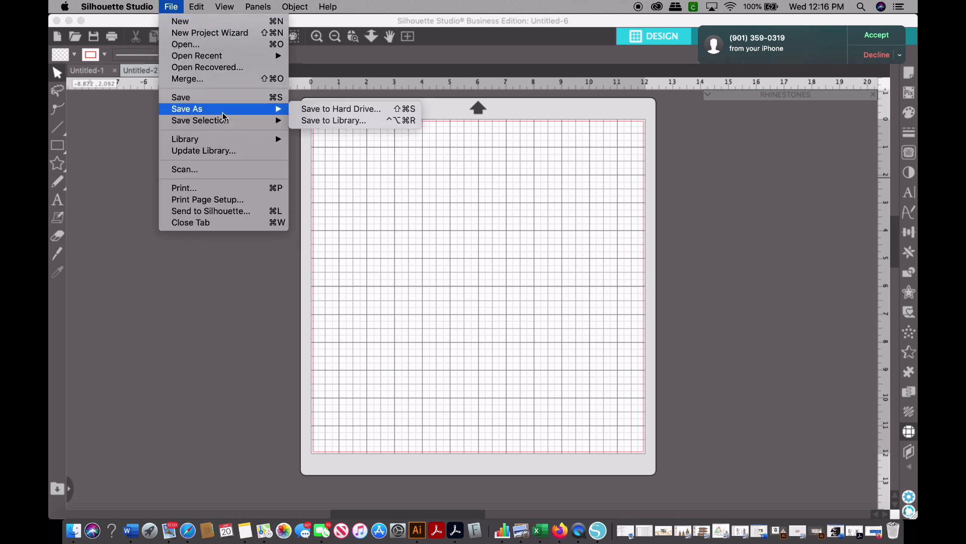
click(352, 122)
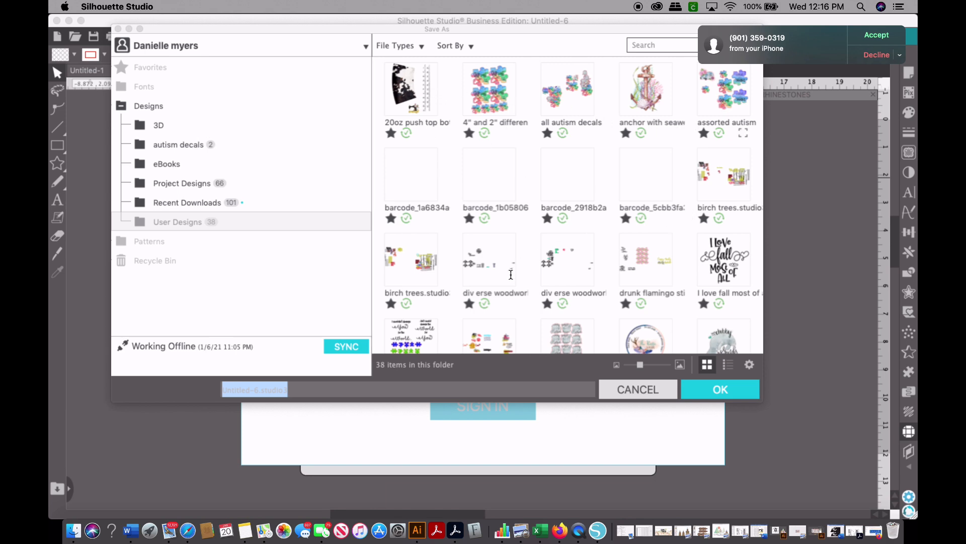
click(219, 189)
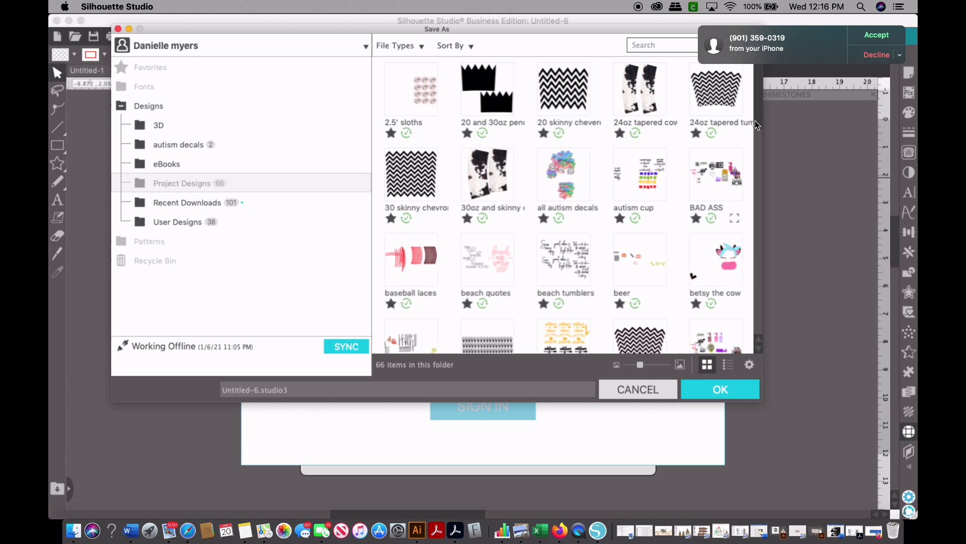
drag(759, 119, 763, 93)
drag(296, 391, 185, 390)
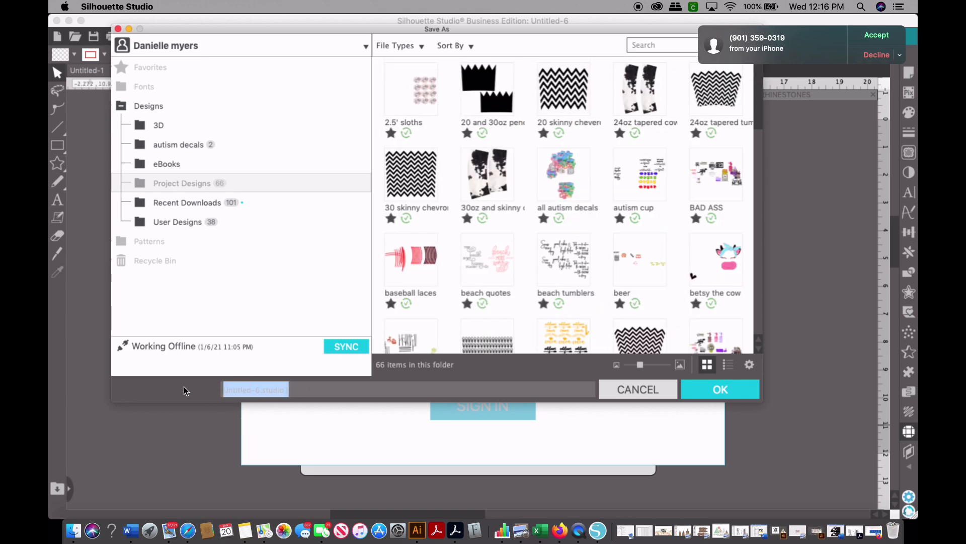
text(tutorial)
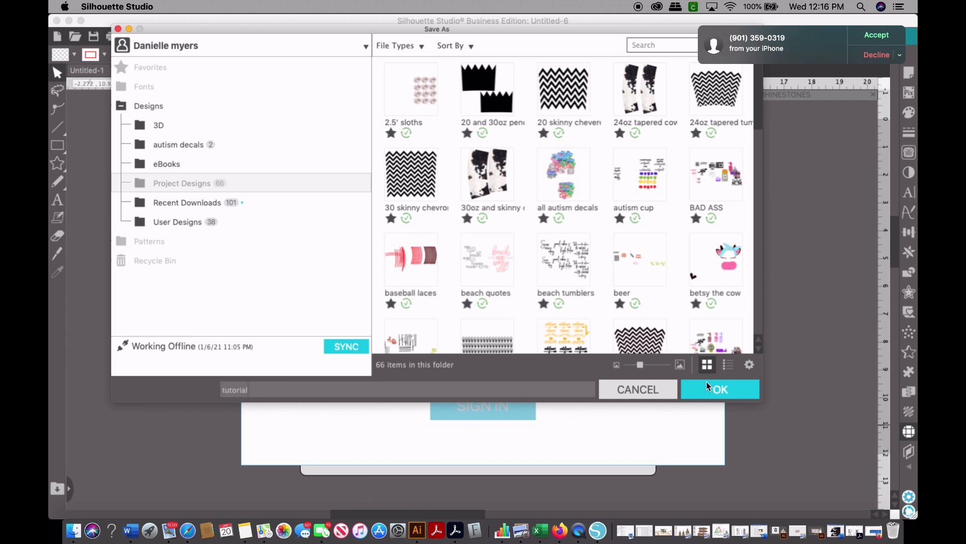
click(118, 28)
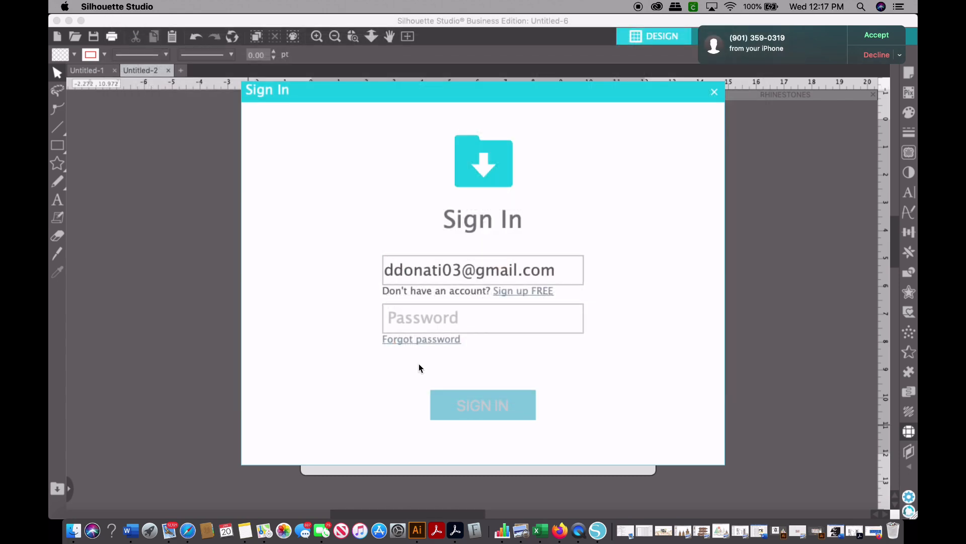
click(714, 92)
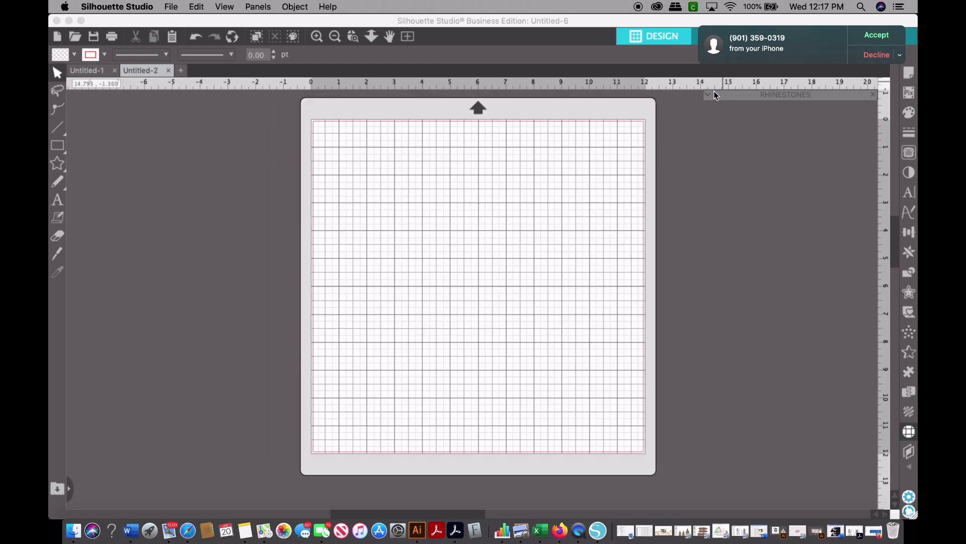
Set up a hard-drive save of the blank design on the Desktop in SVG format, and cancel it without saving
click(170, 6)
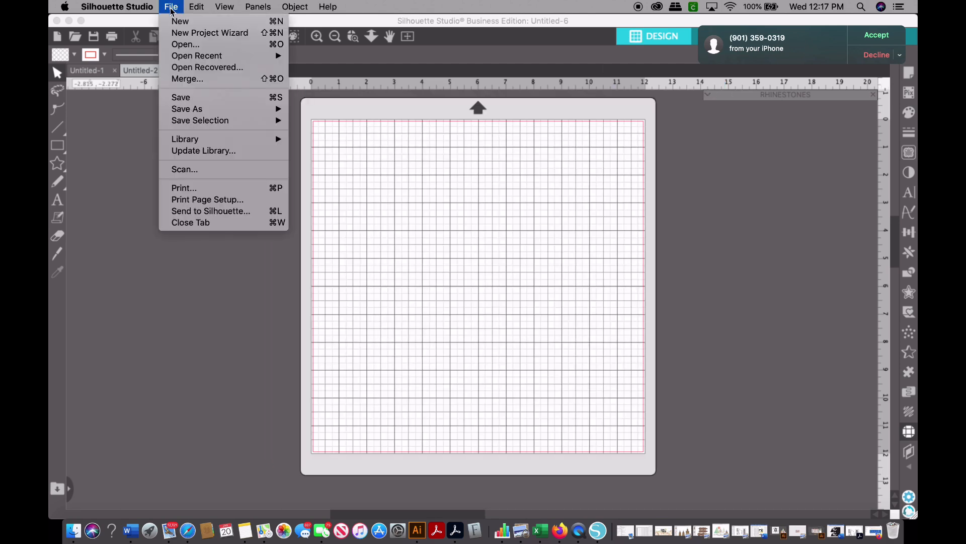
mouse_move(232, 110)
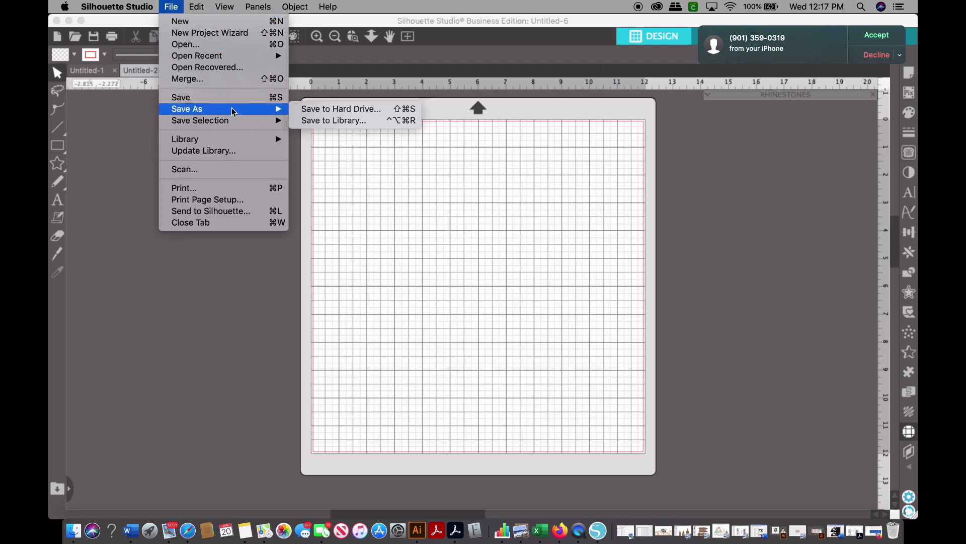
click(368, 113)
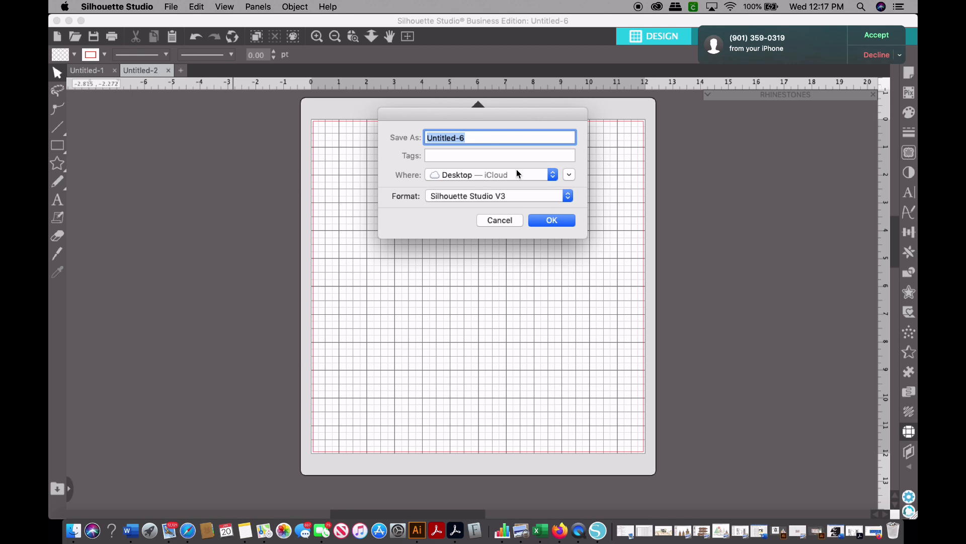
click(569, 196)
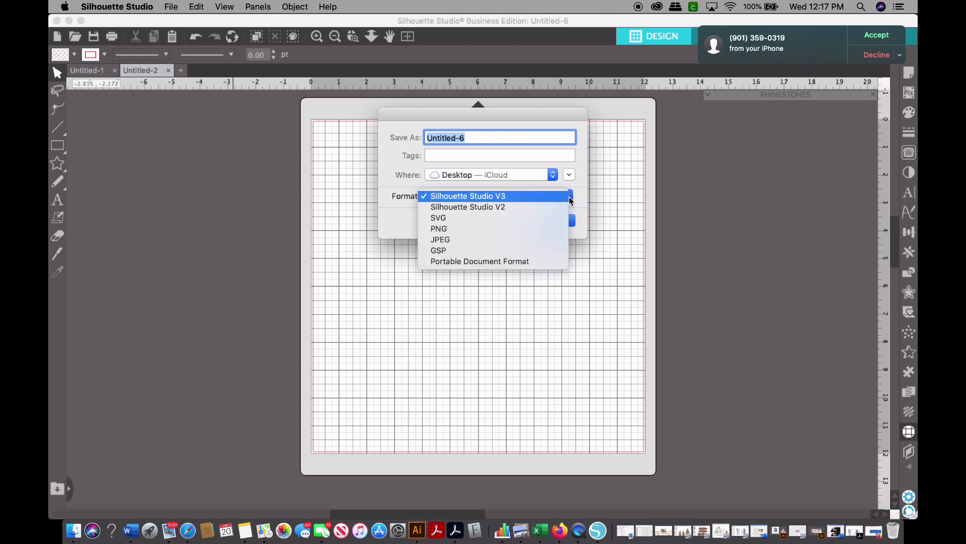
click(522, 223)
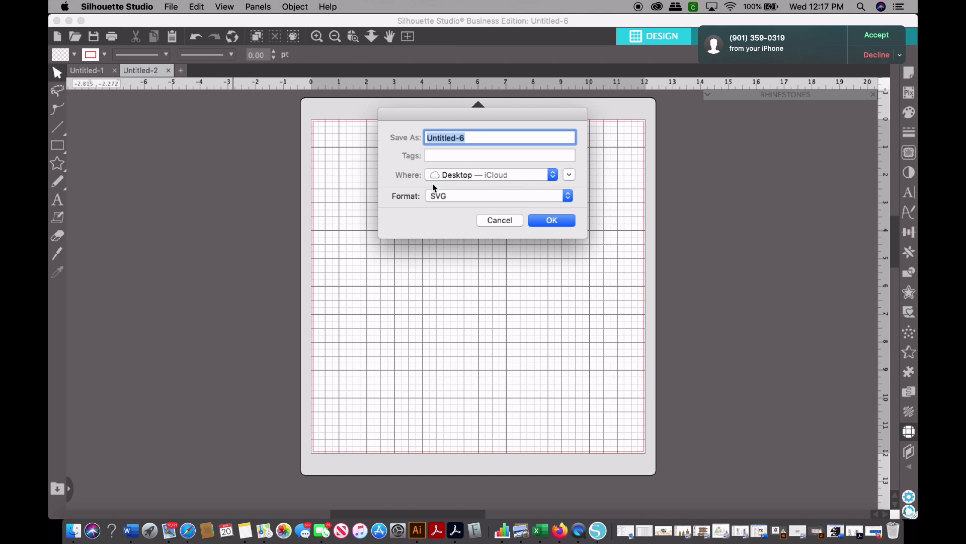
click(506, 225)
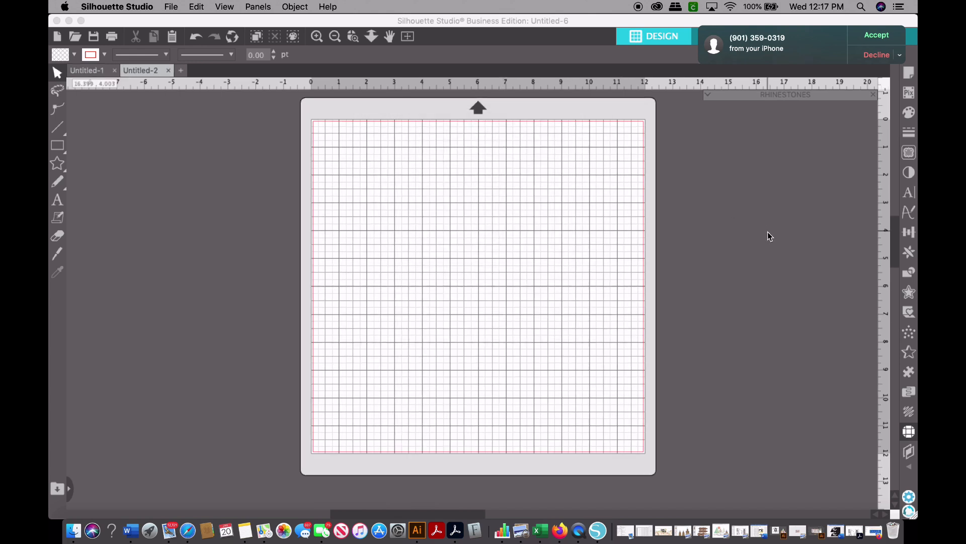
Add the words "thanks", "for" and "watching" as three separate text objects stacked on the mat
click(64, 208)
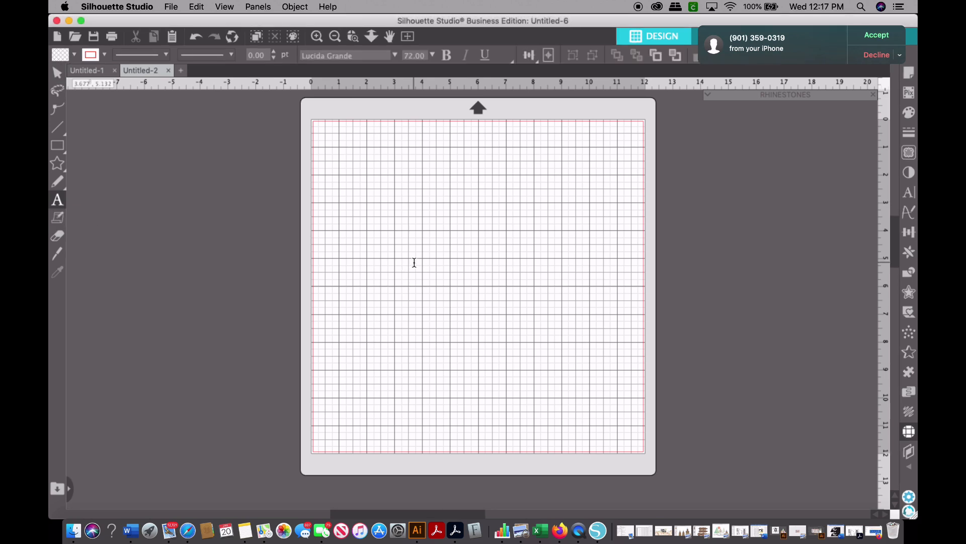
text(thanks)
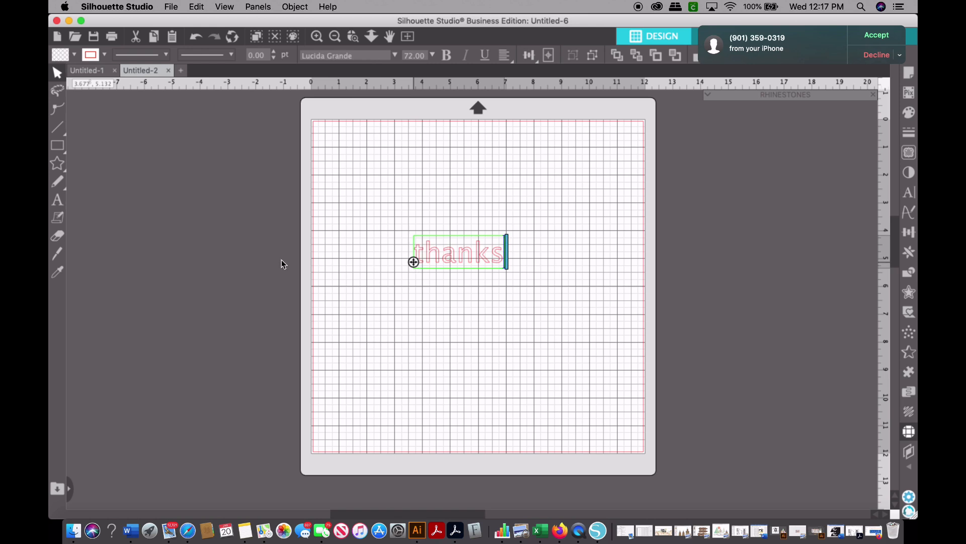
click(63, 204)
click(441, 302)
text(for)
click(455, 344)
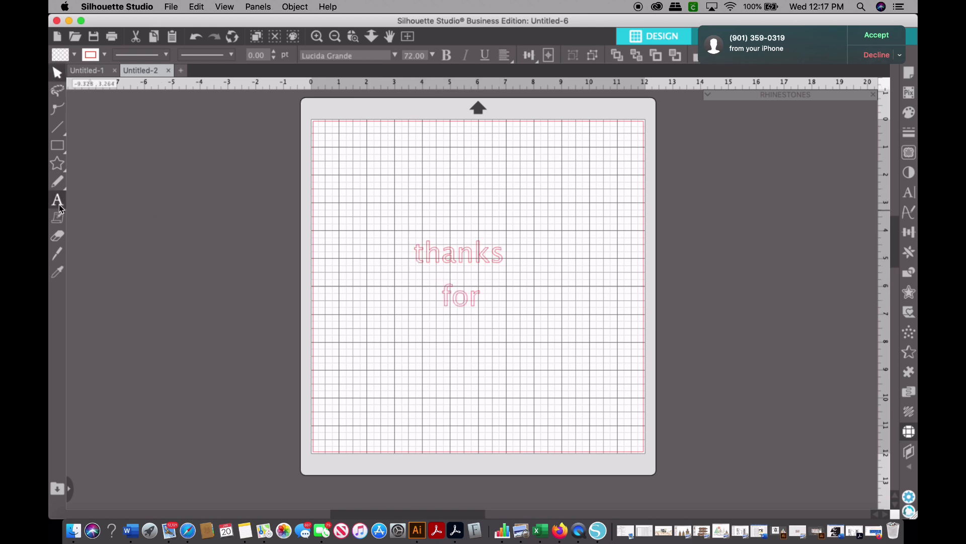
text(watching)
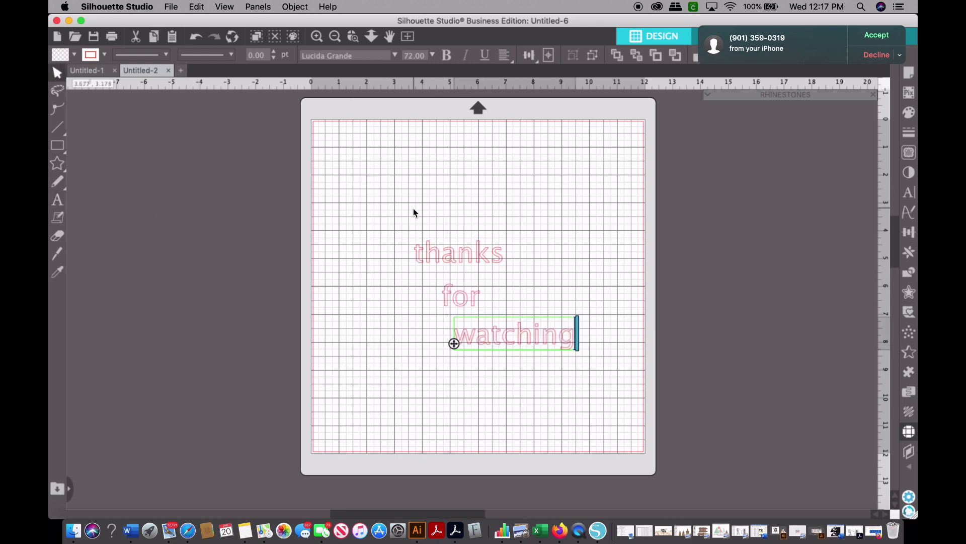
key(Escape)
Set the font of all three words to Merry Christmas
drag(413, 207, 594, 396)
click(909, 192)
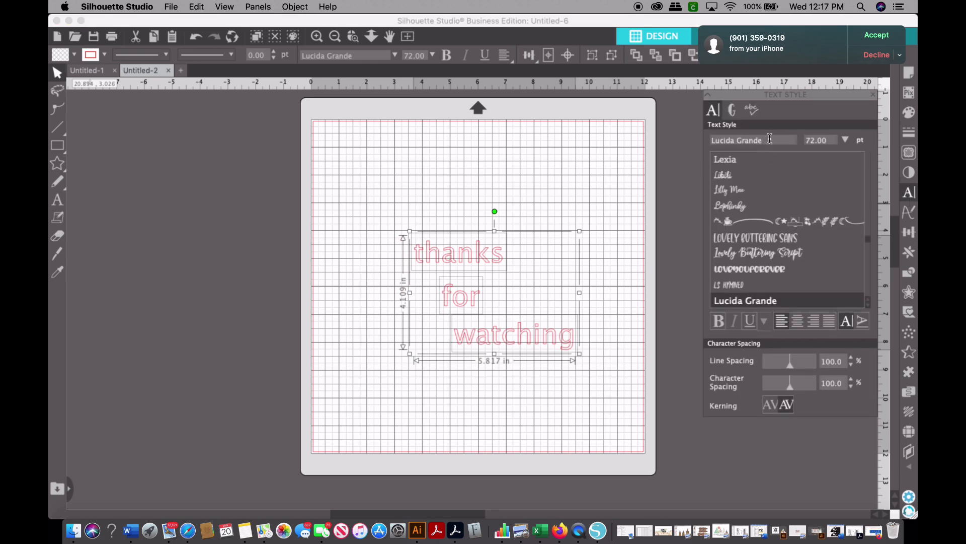
text(merry)
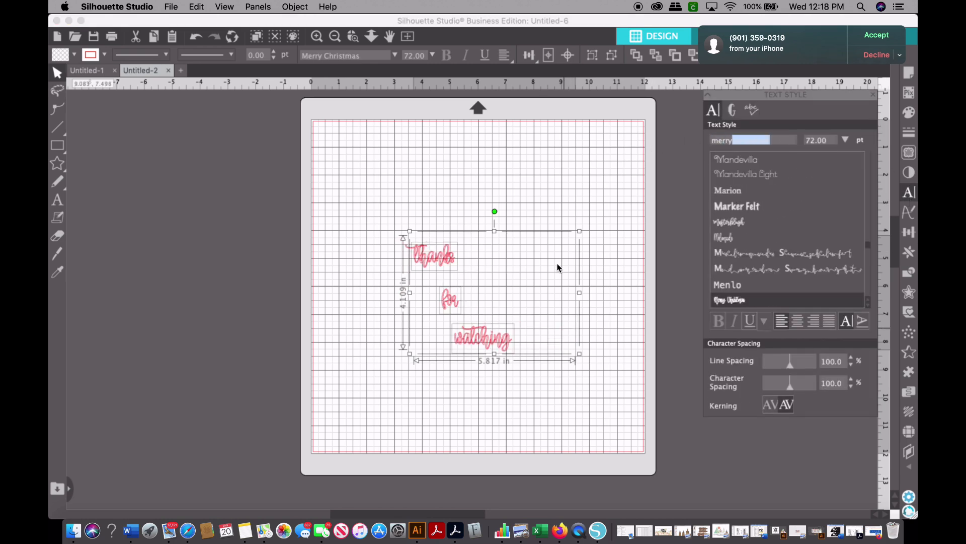
Fill the three words with black and enlarge them together to about 129 pt
click(74, 55)
click(393, 214)
drag(393, 213, 616, 426)
click(616, 427)
Arrange the words closely, with "thanks" on top and "for" just to the left of "watching" beneath it
drag(461, 280, 429, 242)
click(440, 288)
drag(485, 345, 437, 266)
click(509, 347)
drag(580, 423, 505, 369)
drag(437, 275, 391, 269)
drag(481, 362, 471, 278)
click(473, 282)
Set the line color of all three words to black
drag(355, 168, 554, 324)
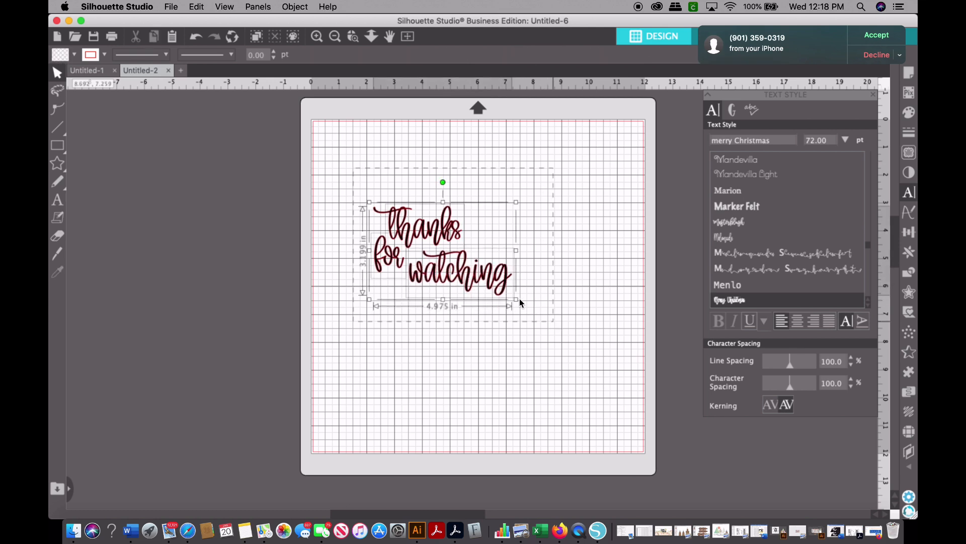
click(105, 55)
click(108, 78)
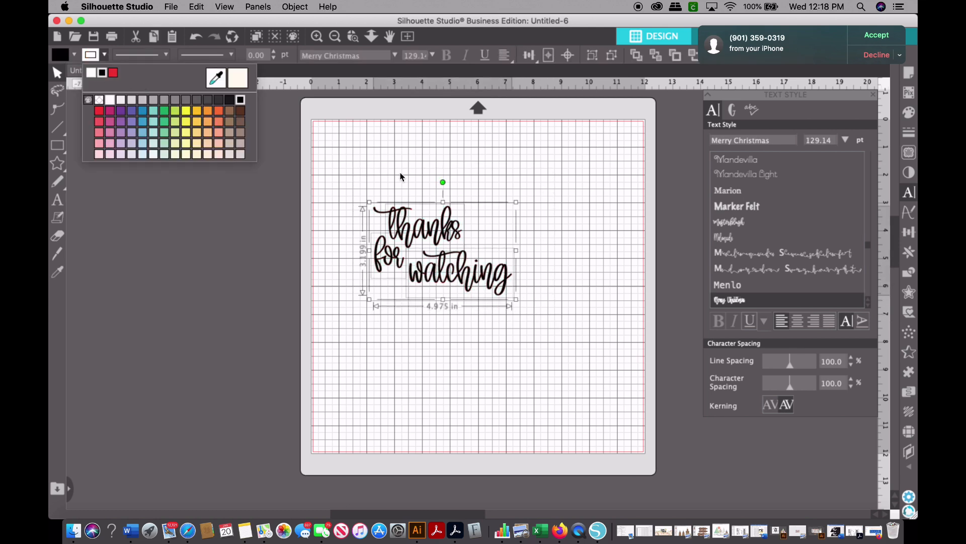
Enlarge the whole lettering arrangement to about 6.8 in wide and group the three words
click(354, 179)
drag(354, 178, 567, 340)
click(565, 375)
drag(330, 181, 584, 319)
key(super+g)
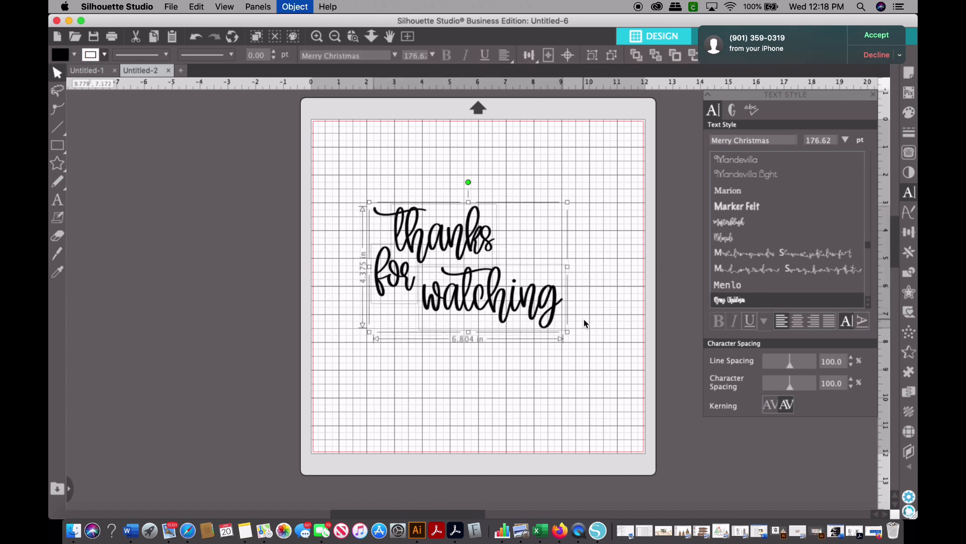
Add an outer offset of 0.080 in around the grouped lettering and fill it with blue
click(909, 292)
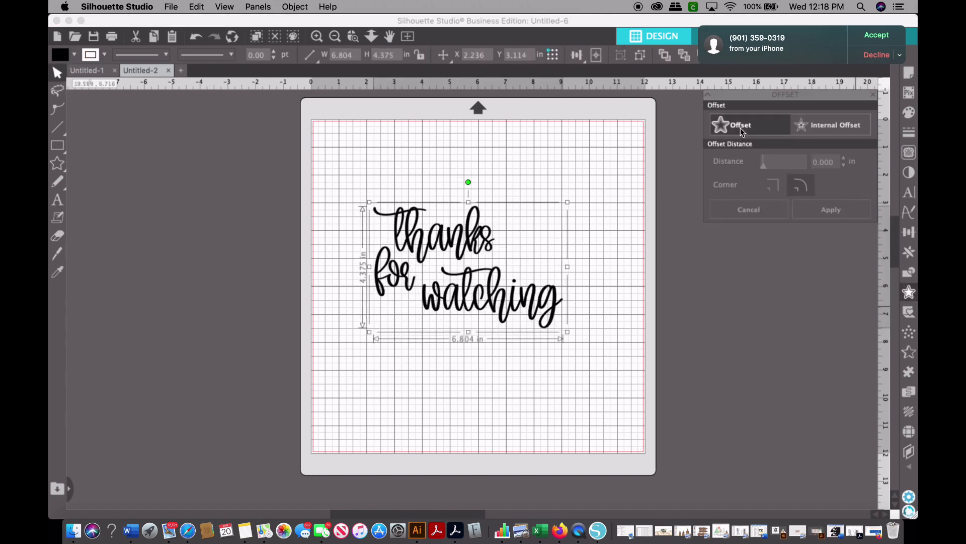
click(60, 55)
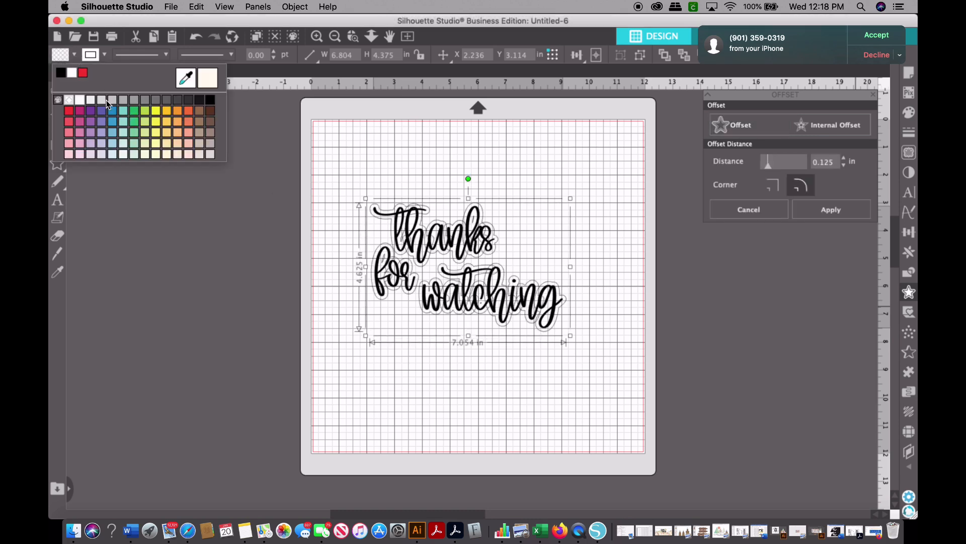
click(861, 165)
click(844, 165)
click(845, 165)
click(845, 167)
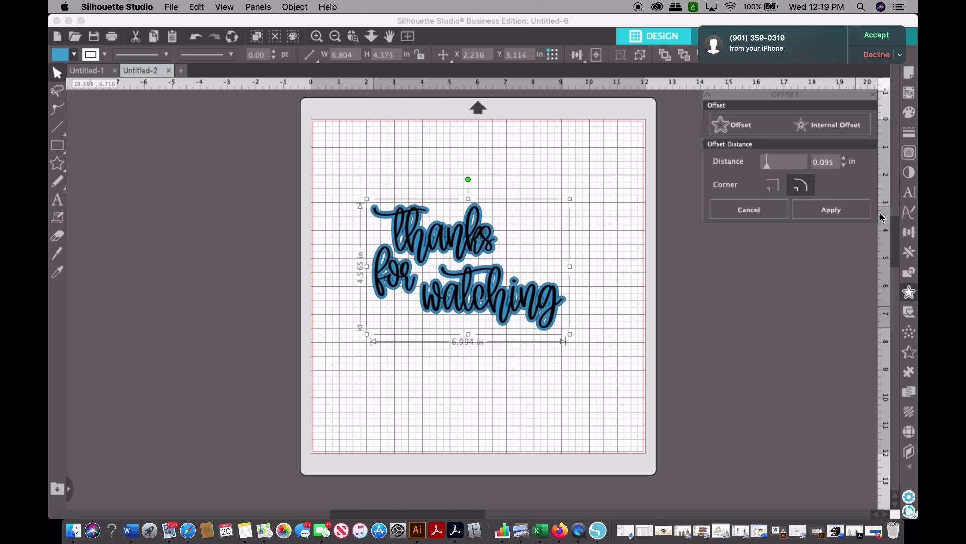
click(836, 211)
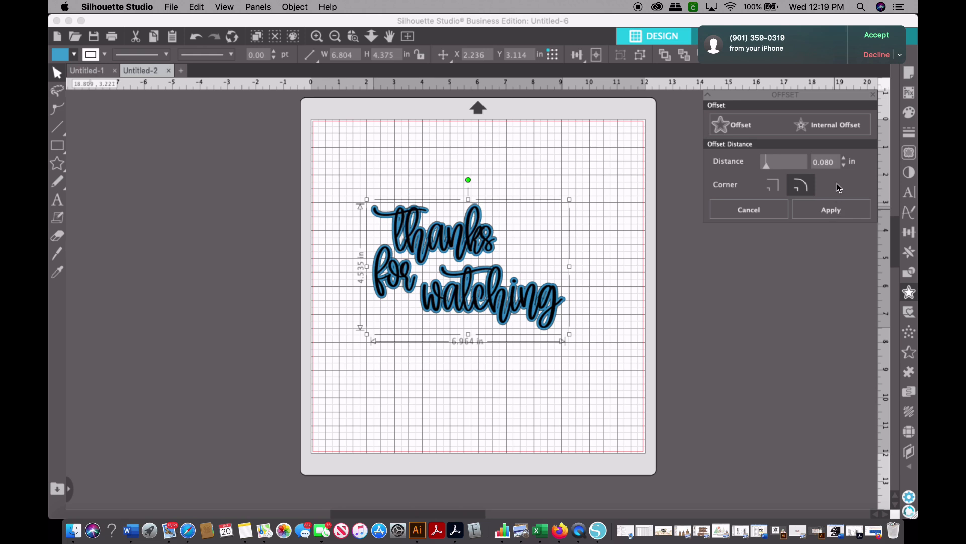
Move the lettering together with its blue offset slightly up and to the right on the mat, and deselect it
click(625, 275)
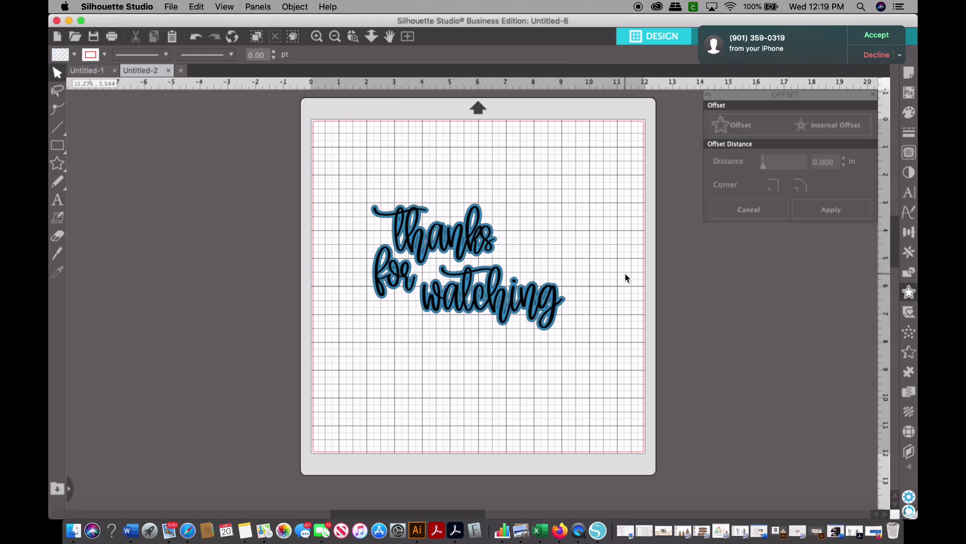
drag(498, 307, 515, 281)
click(513, 360)
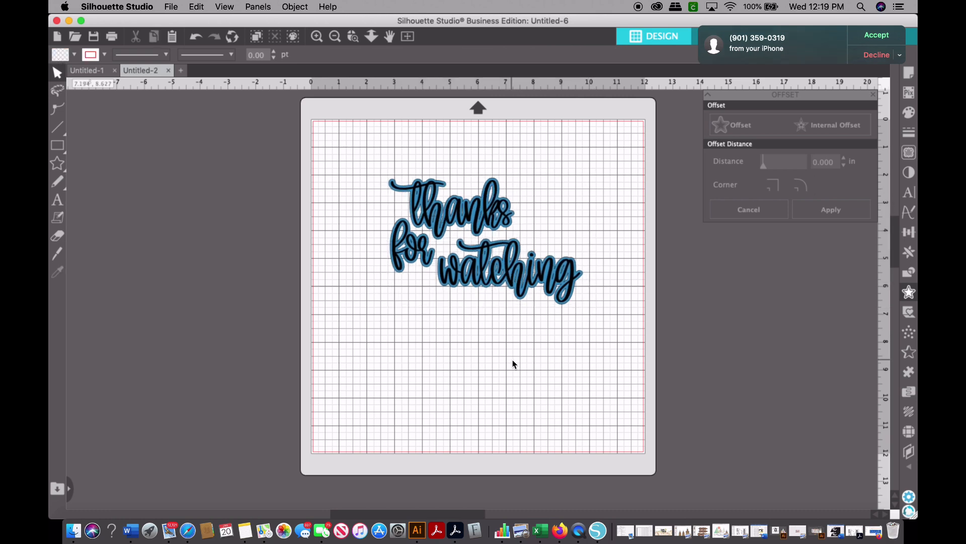